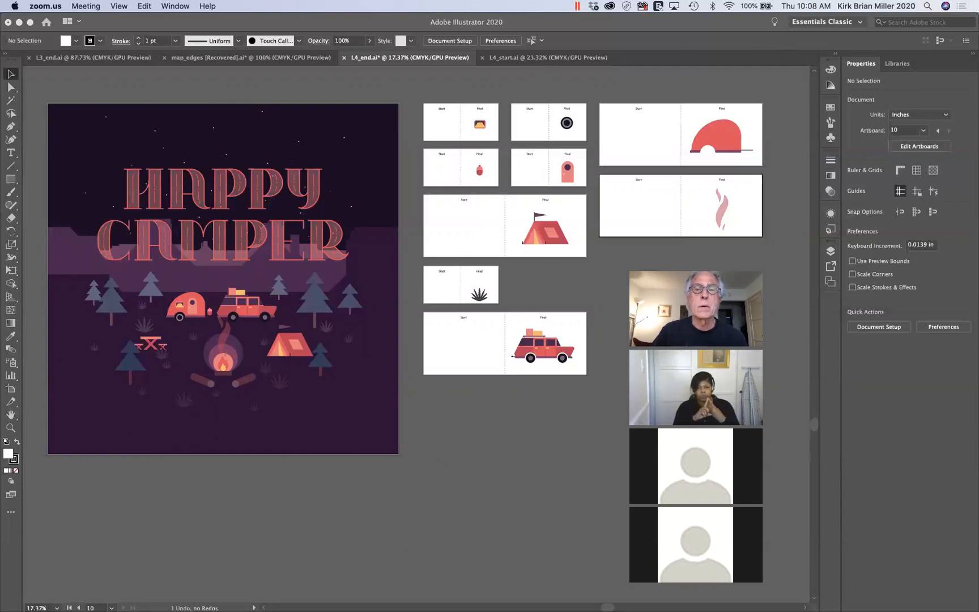
Step: Switch to the L4_start.ai document and examine the Start and Final artboards for the window, wheel, lantern, door, trailer and smoke
click(537, 61)
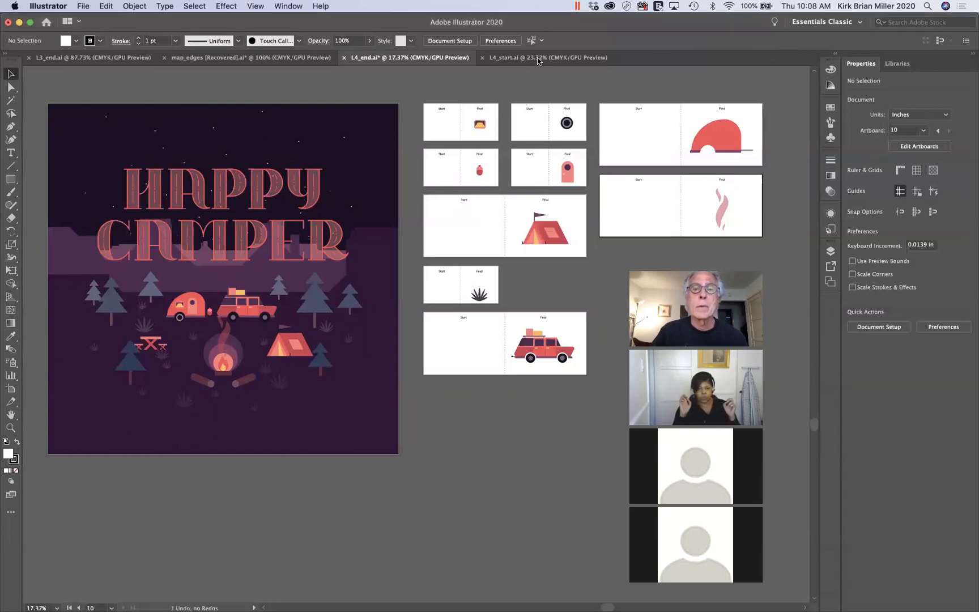
click(538, 59)
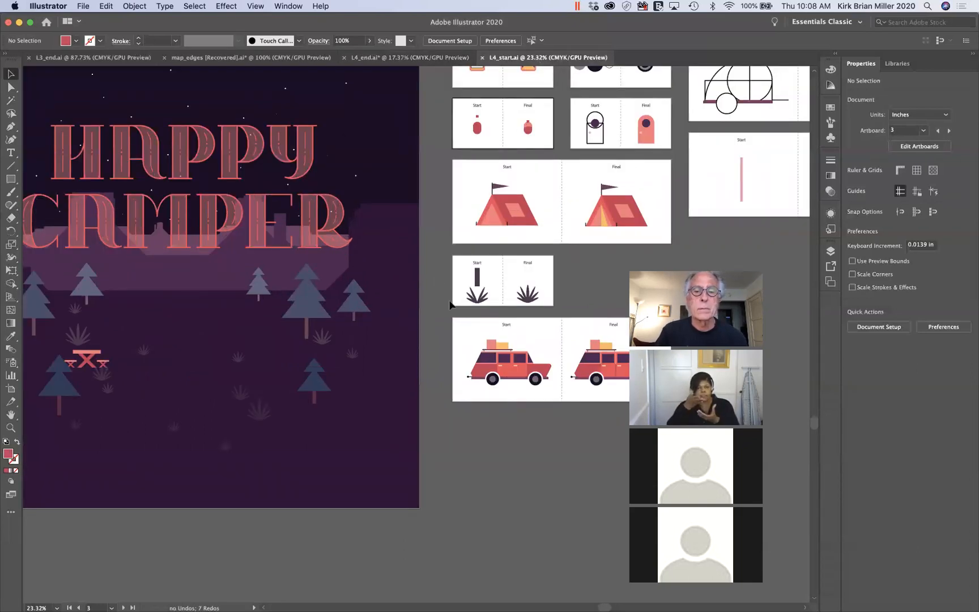
scroll(464, 270, up, 1)
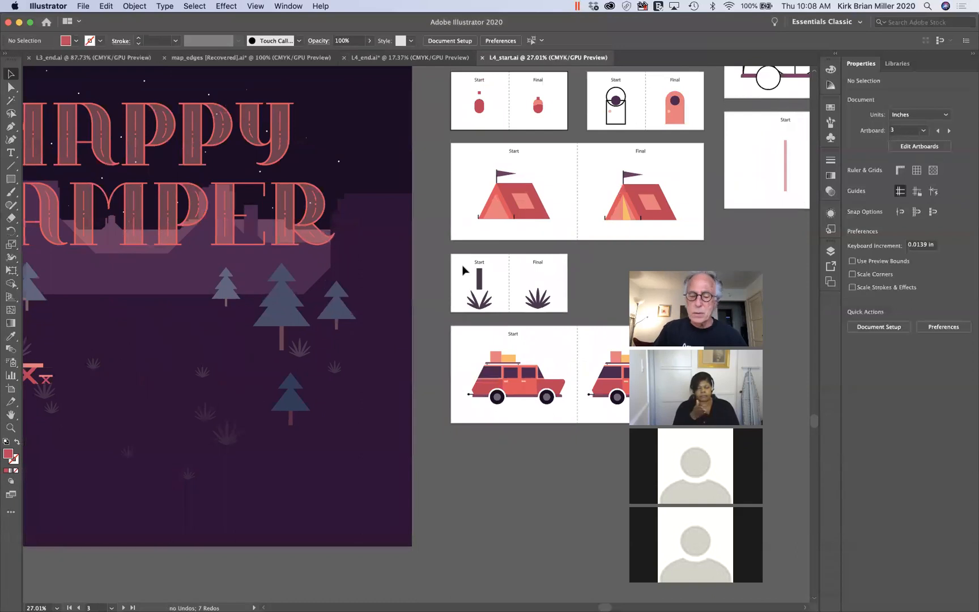
scroll(464, 270, up, 5)
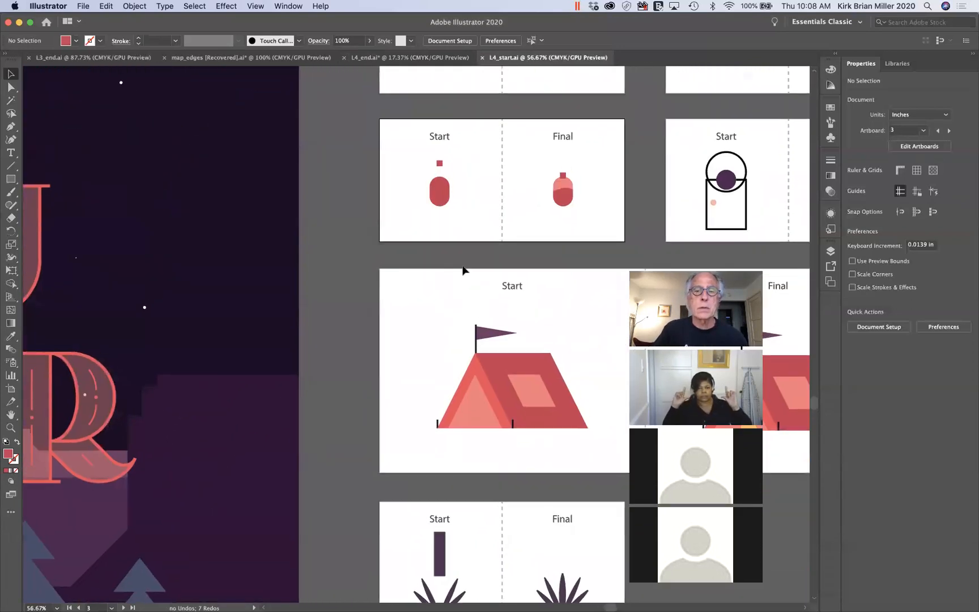
scroll(463, 271, up, 5)
scroll(463, 270, right, 4)
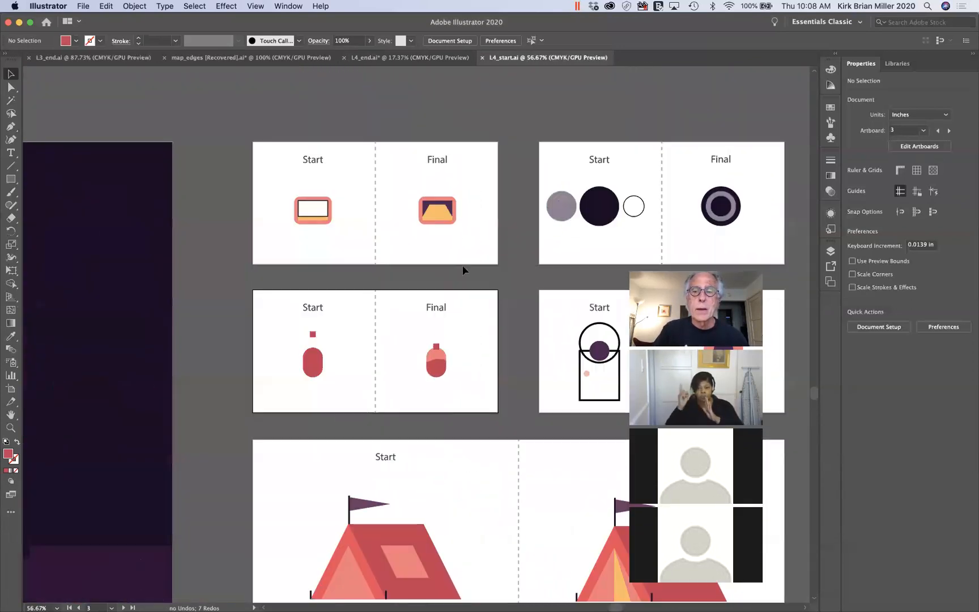
scroll(463, 270, down, 2)
scroll(463, 270, right, 10)
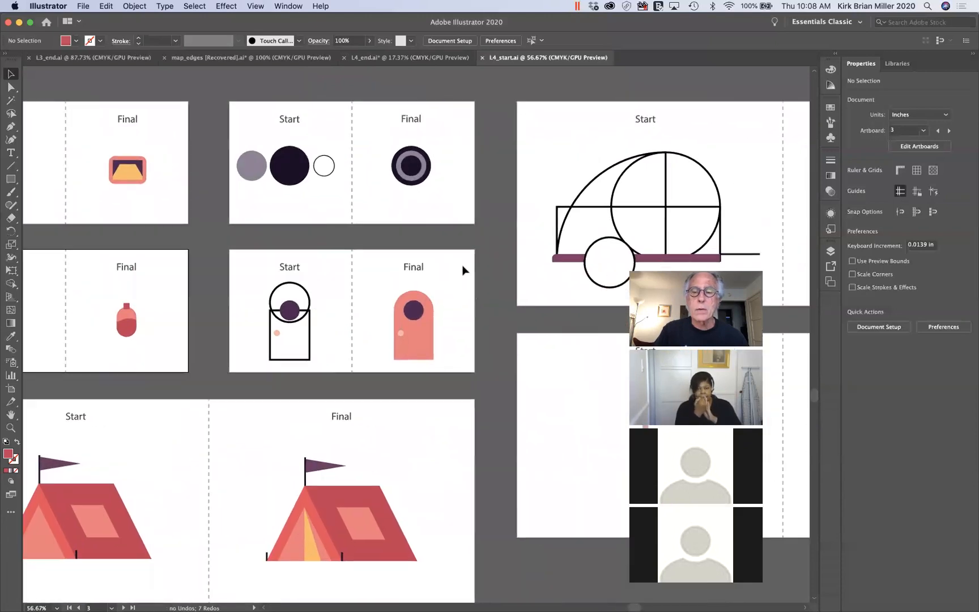
scroll(463, 271, down, 1)
scroll(463, 270, right, 6)
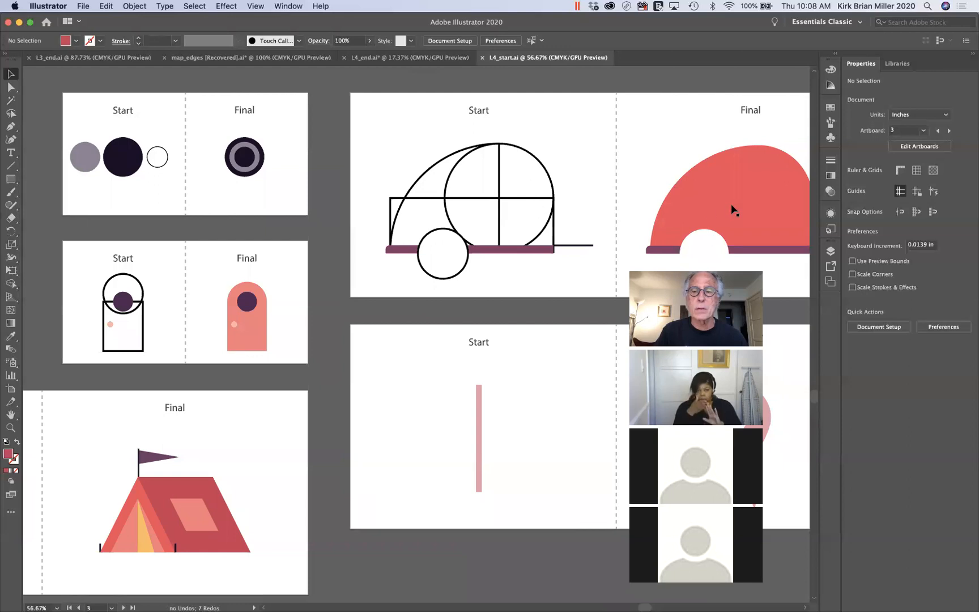
scroll(478, 255, down, 1)
scroll(478, 255, left, 6)
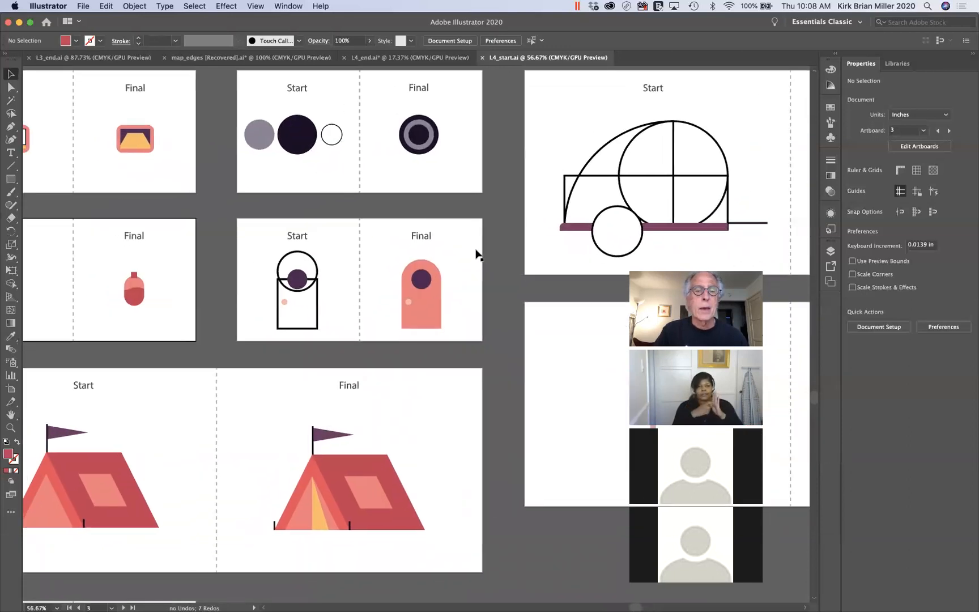
scroll(478, 255, left, 6)
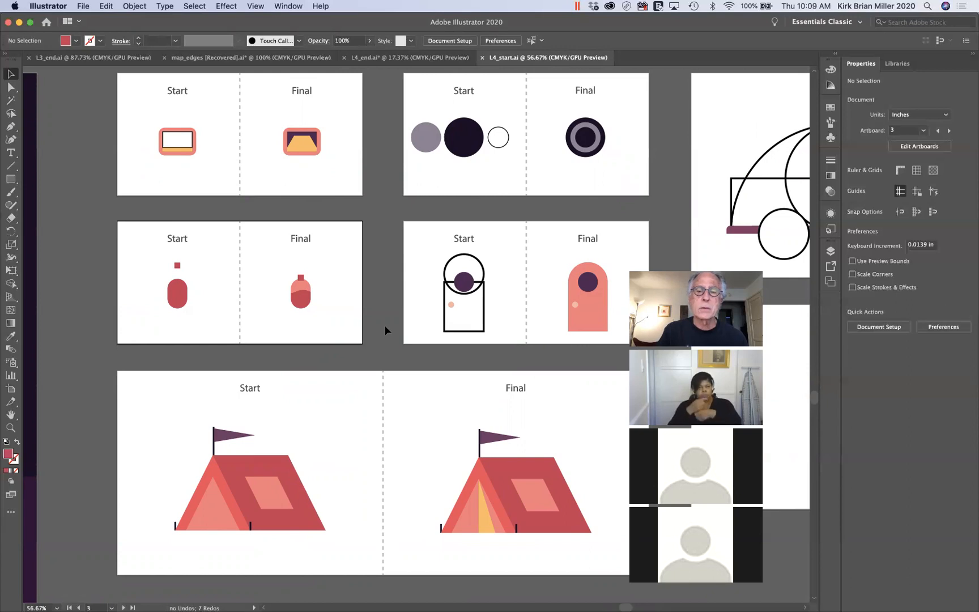
Step: Examine the Start and Final artboards for the tent, the spiky plant and the car
scroll(384, 324, left, 2)
scroll(385, 324, up, 1)
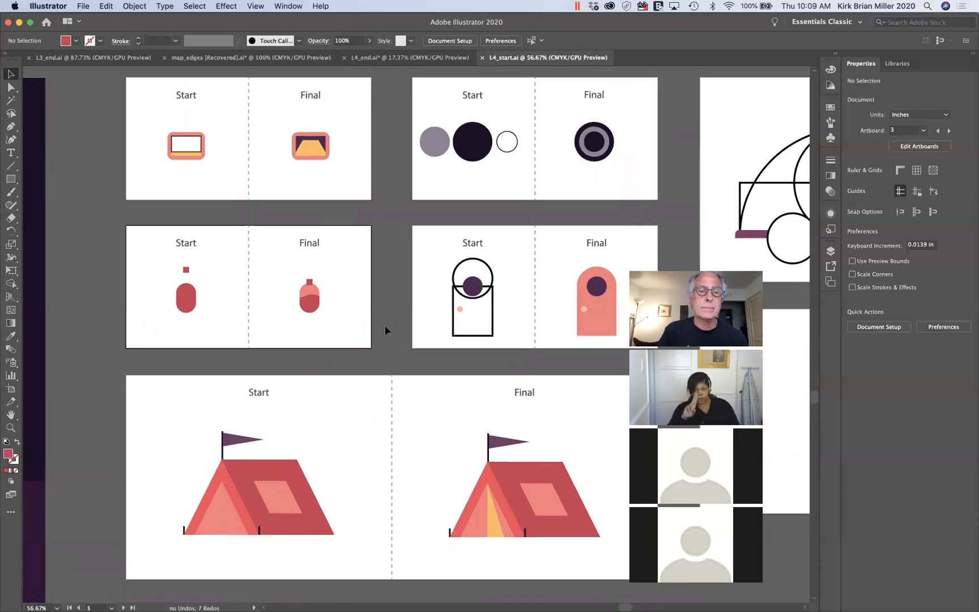
scroll(384, 324, down, 5)
scroll(384, 324, left, 1)
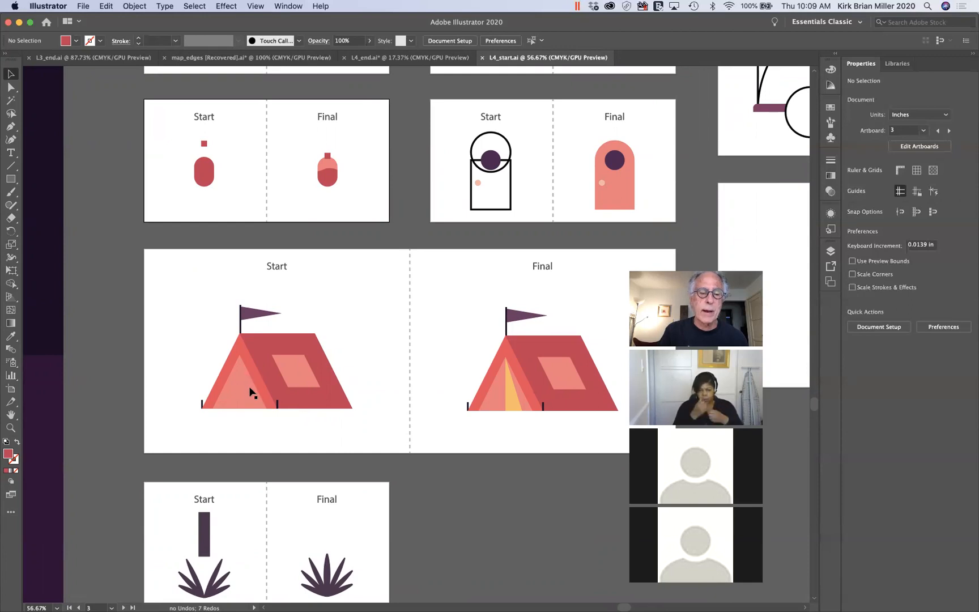
scroll(250, 391, down, 5)
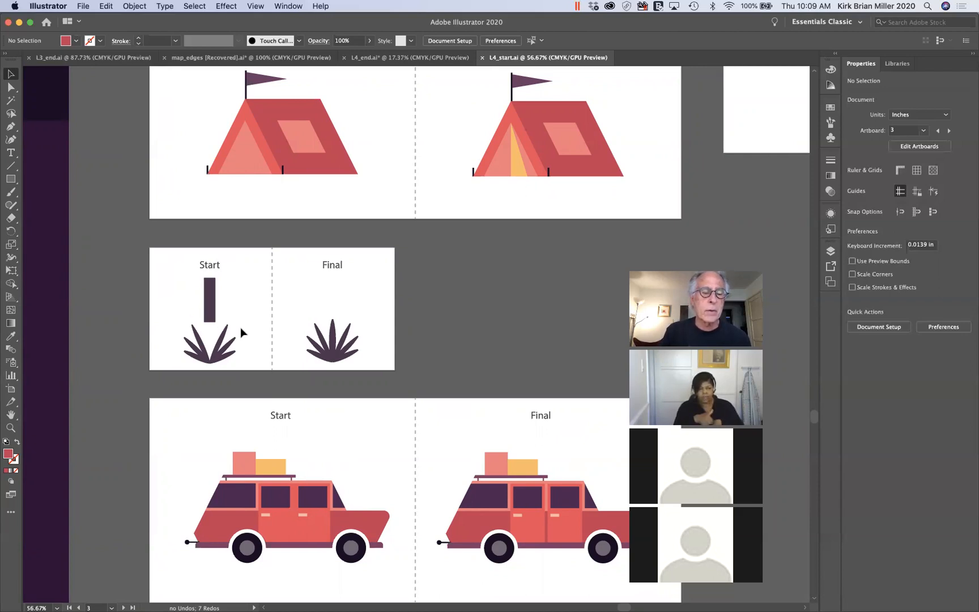
scroll(239, 330, down, 5)
scroll(239, 330, right, 1)
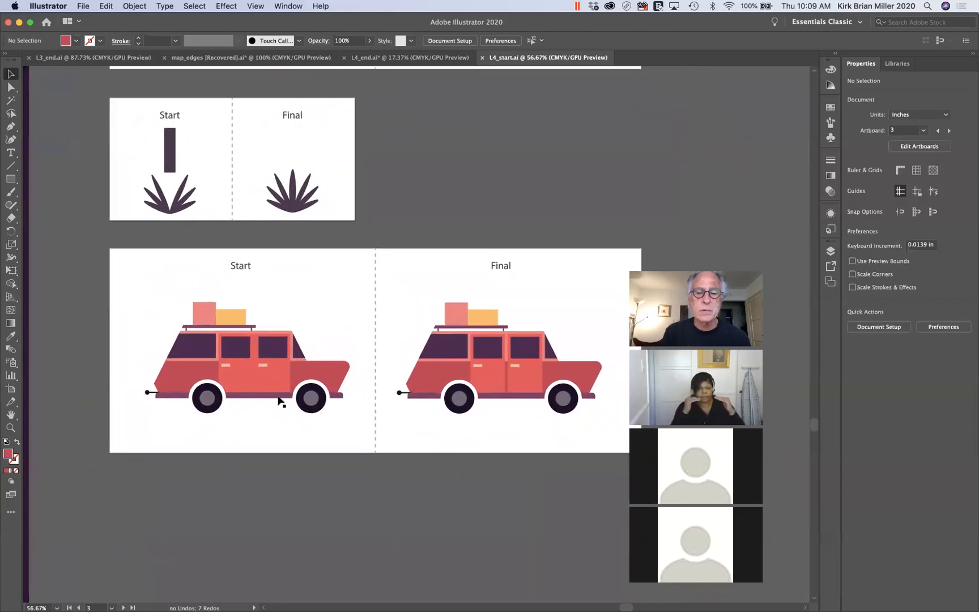
scroll(379, 393, down, 1)
scroll(380, 392, right, 1)
scroll(379, 393, up, 3)
scroll(379, 392, right, 5)
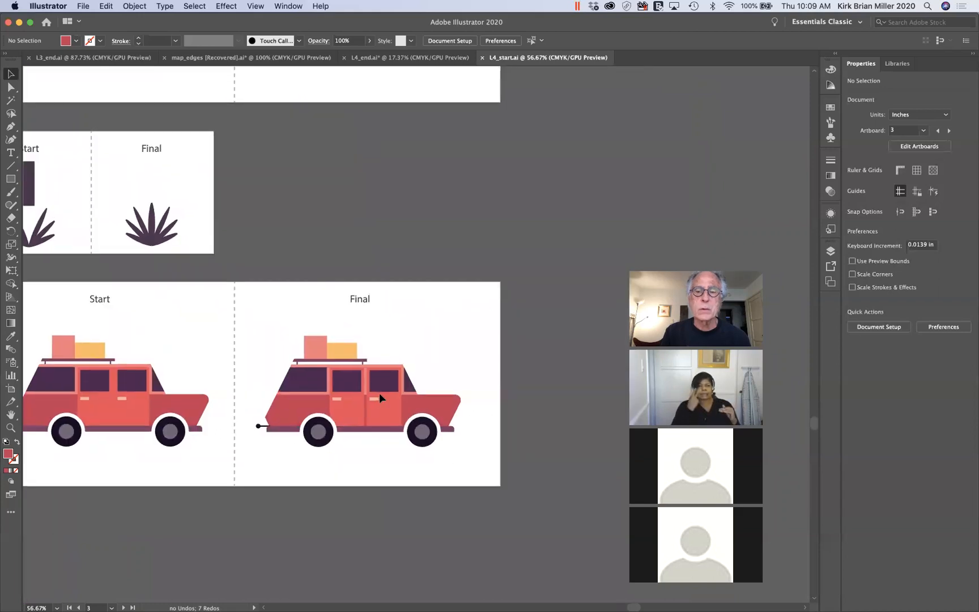
scroll(379, 392, left, 4)
scroll(375, 397, down, 5)
scroll(375, 397, right, 5)
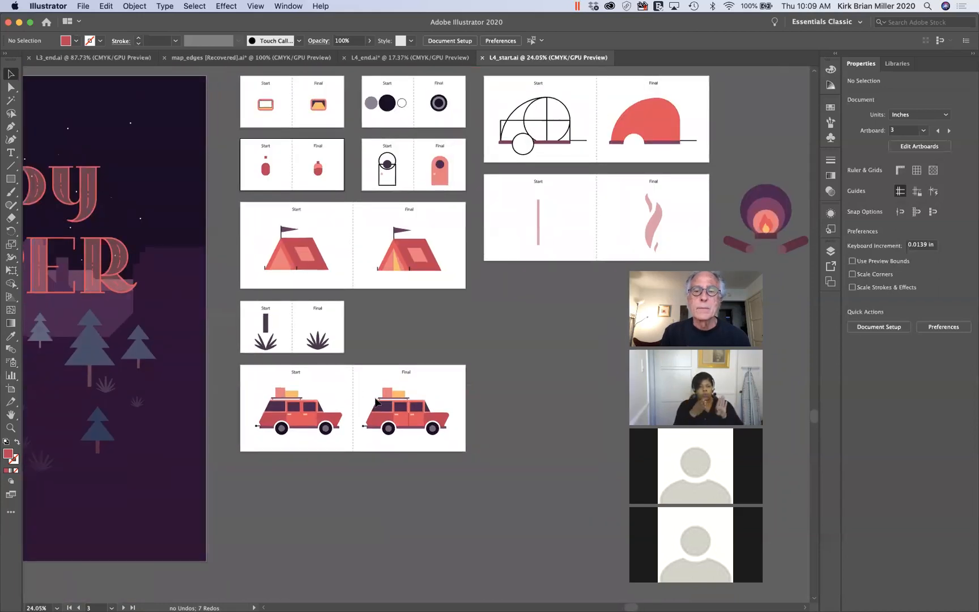
Step: Compare the window example by selecting the white rectangle in its Start half and the grouped artwork in its Final half
scroll(375, 398, up, 2)
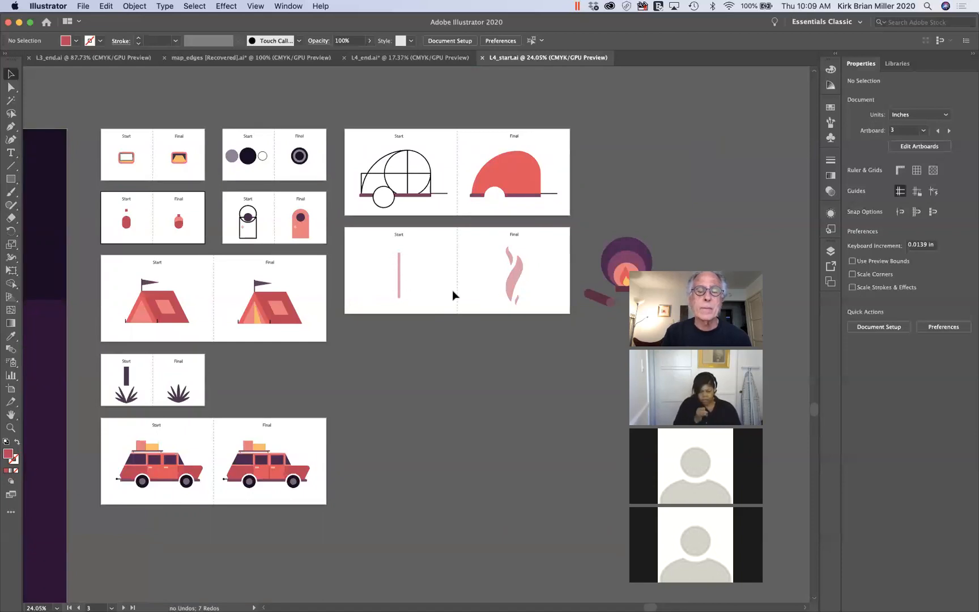
scroll(452, 290, left, 10)
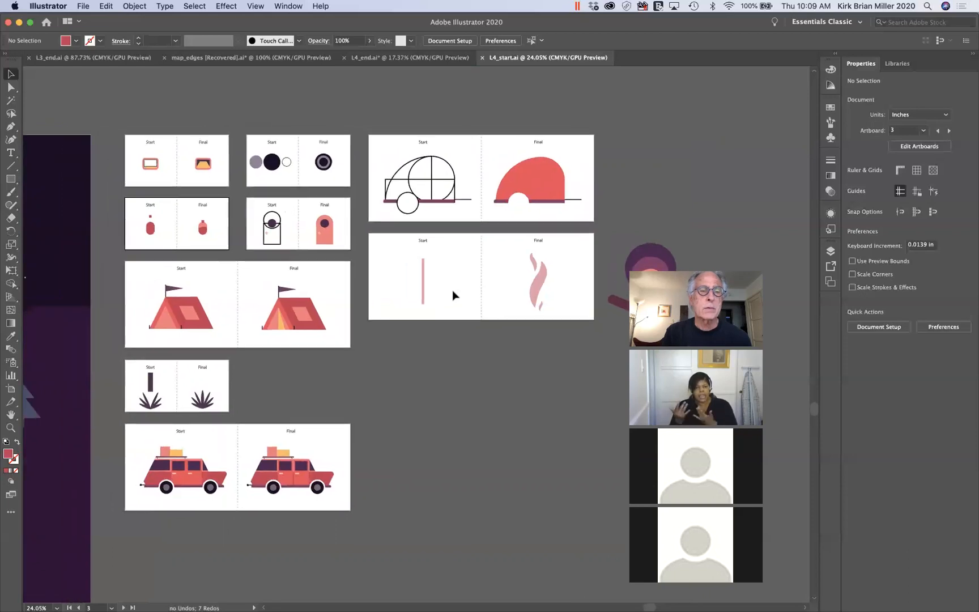
scroll(452, 290, up, 5)
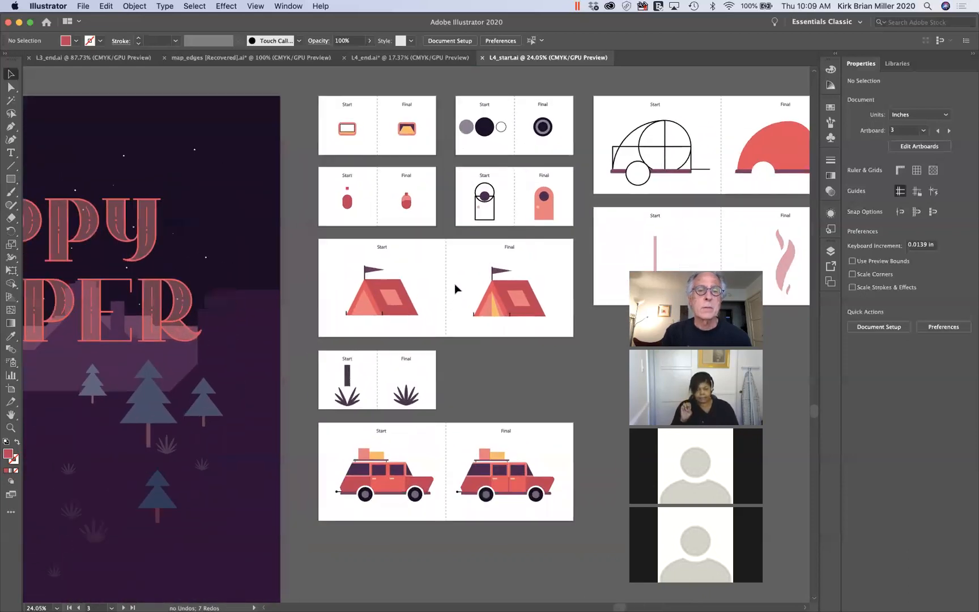
scroll(454, 289, up, 6)
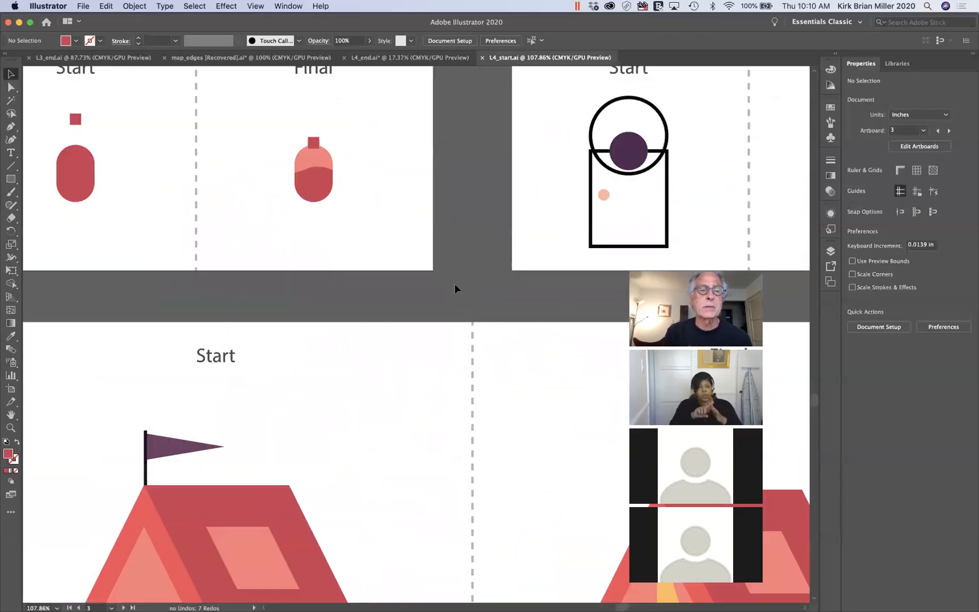
scroll(454, 289, up, 8)
scroll(454, 289, left, 3)
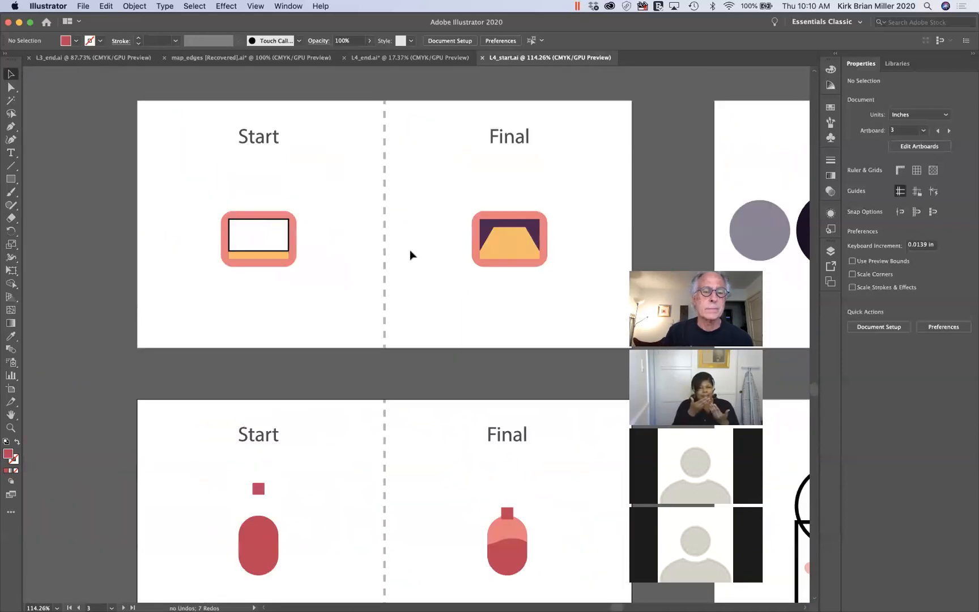
click(272, 236)
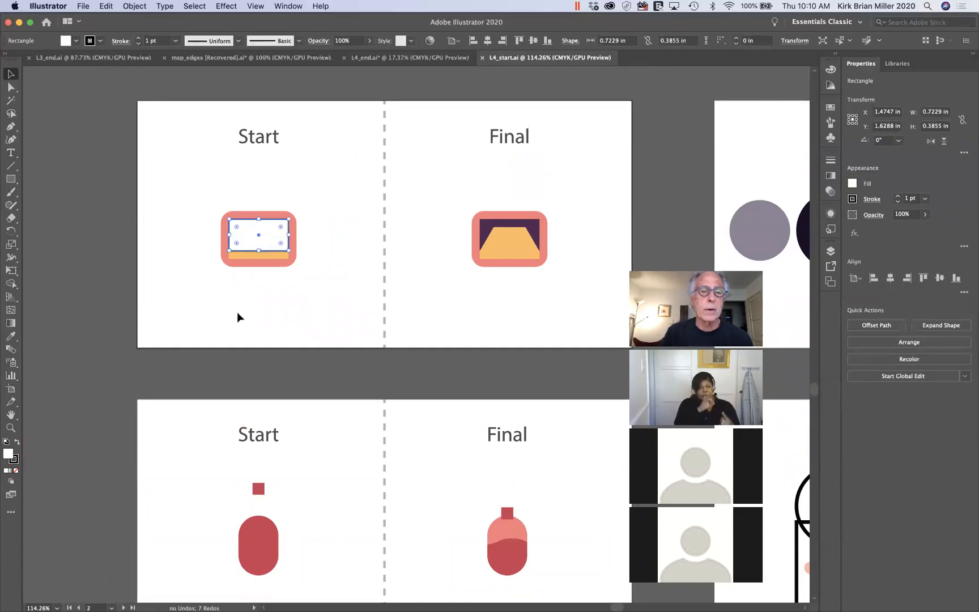
click(490, 230)
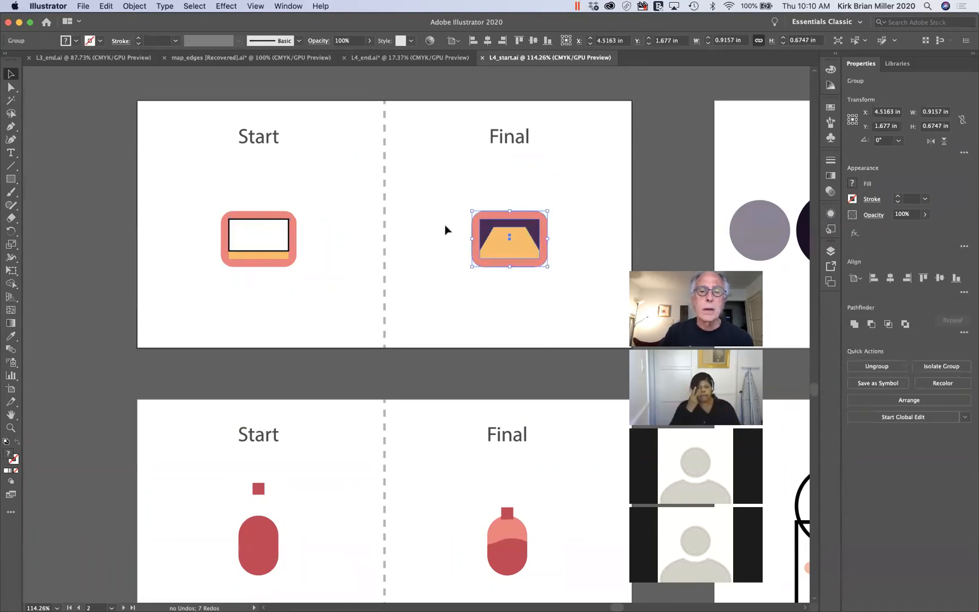
Step: Try moving the purple curtain shape out of the Final window group with the Group Selection tool, and undo the move
drag(10, 88, 62, 100)
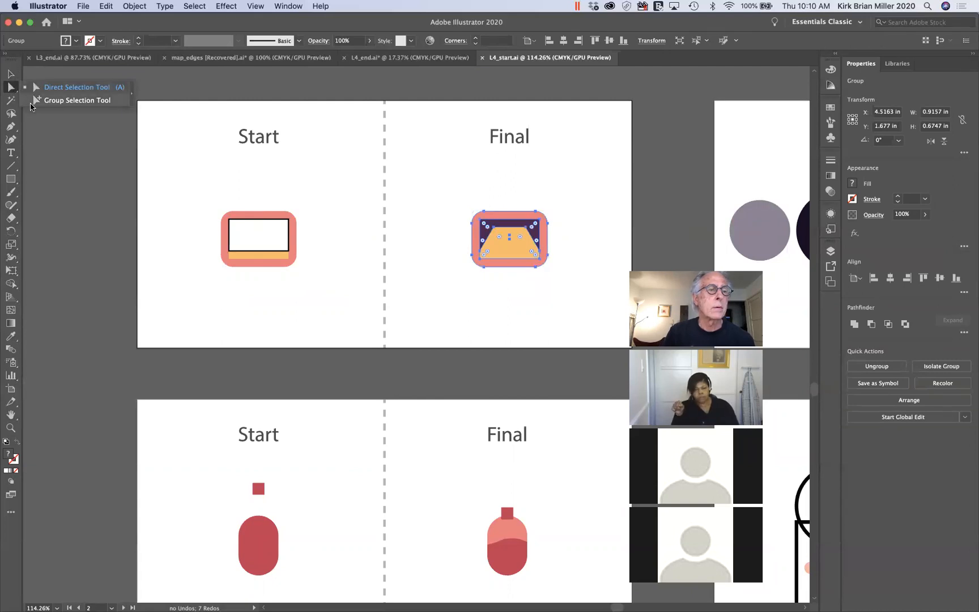
click(419, 229)
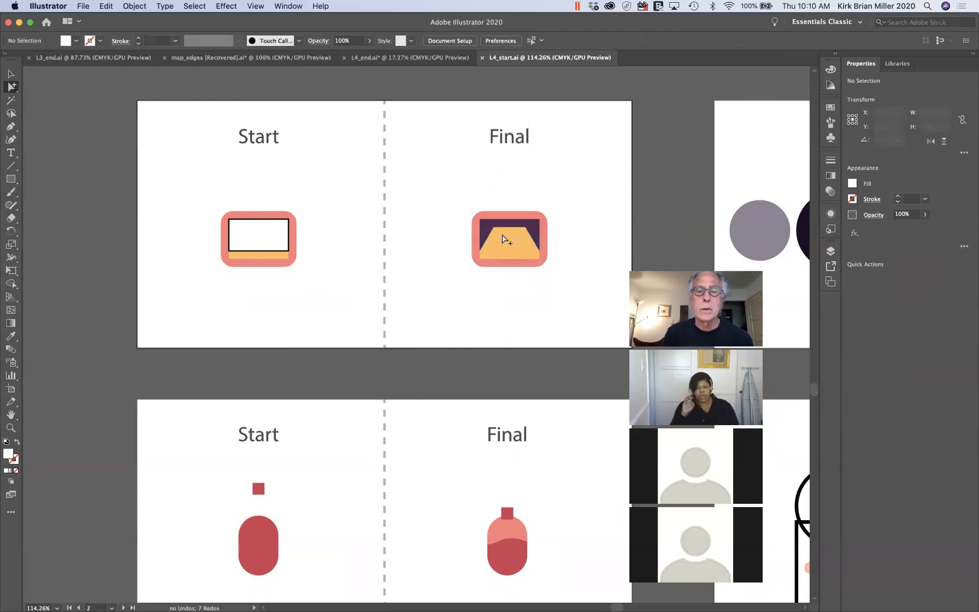
drag(492, 230, 439, 186)
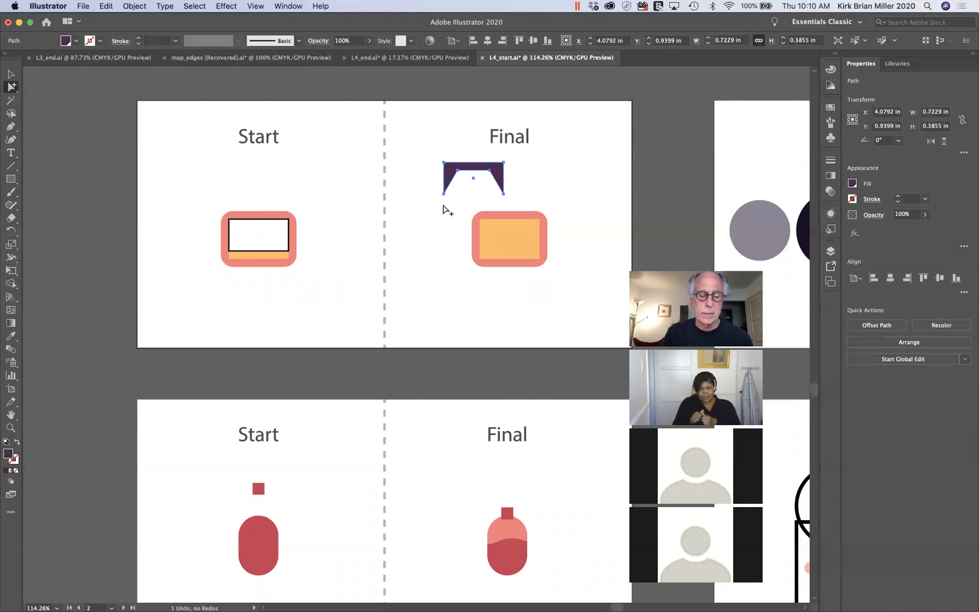
key(super+z)
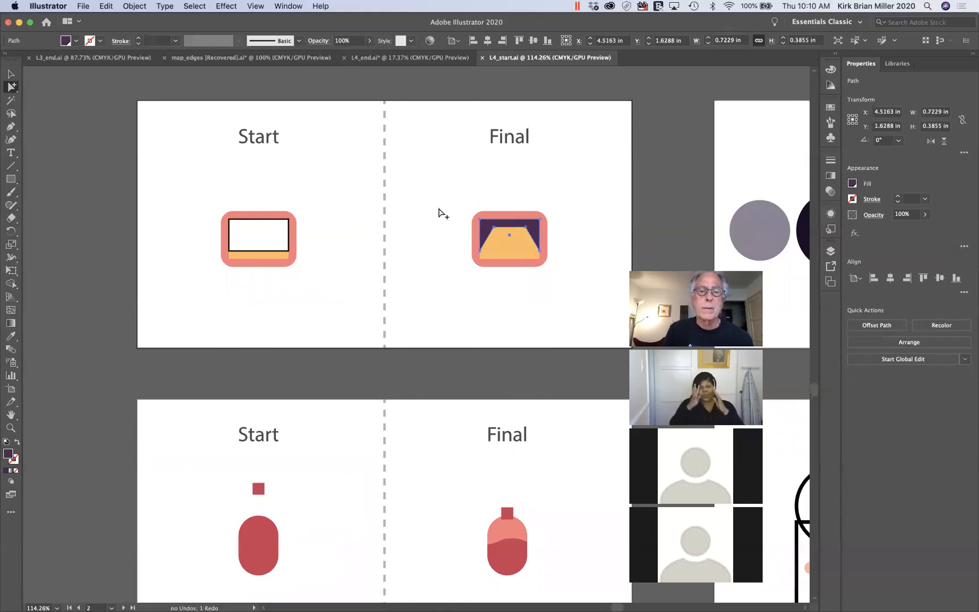
click(439, 208)
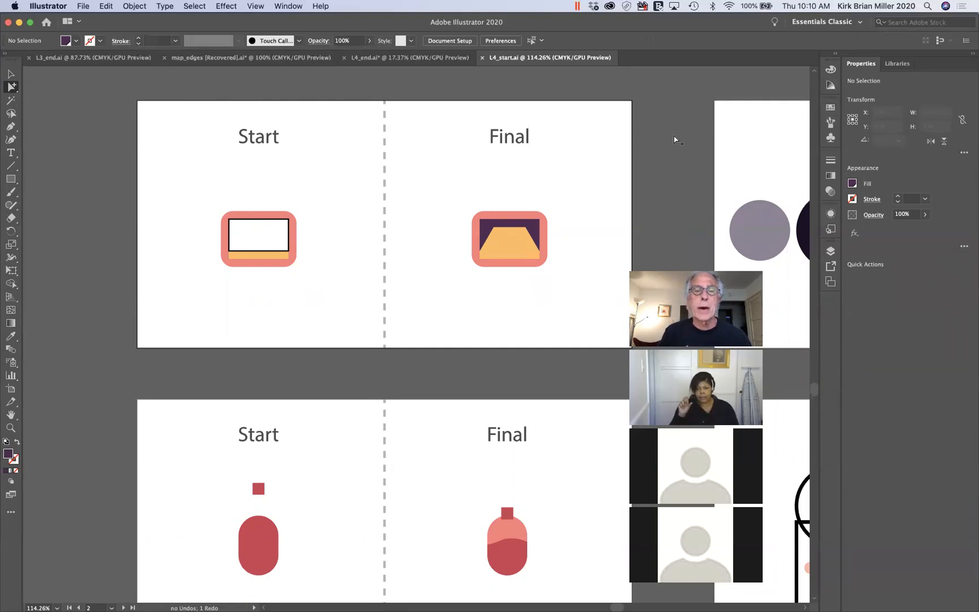
Step: Duplicate the white rectangle of the Start window and place the copy in the empty space above and beside the window
click(253, 240)
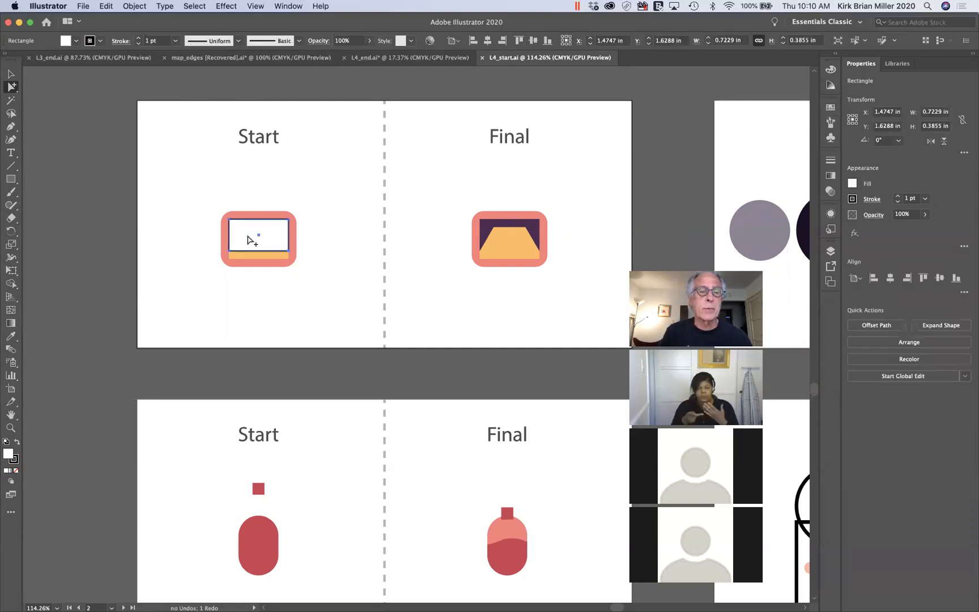
drag(247, 237, 316, 183)
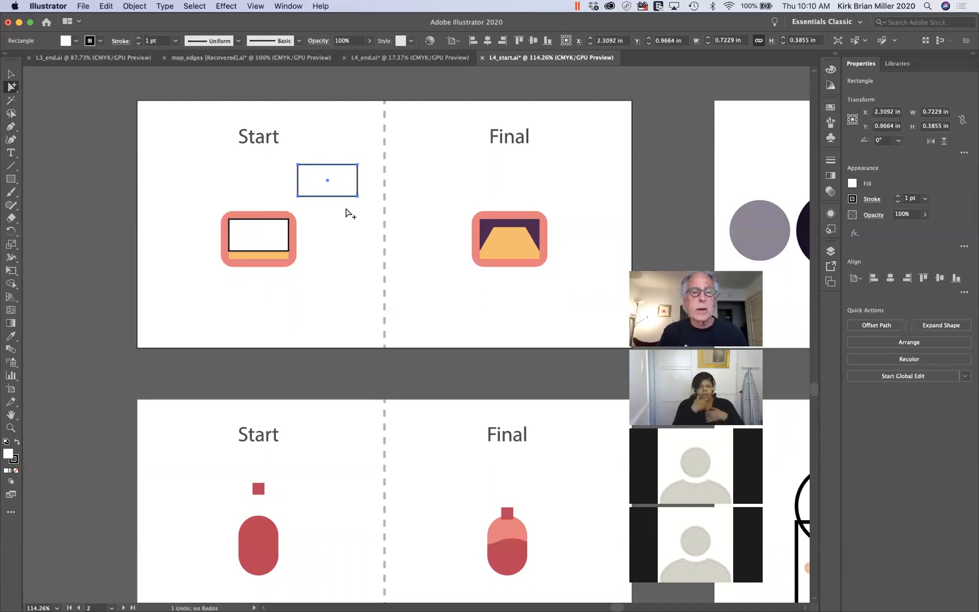
scroll(346, 221, up, 5)
scroll(346, 210, up, 3)
scroll(346, 211, left, 2)
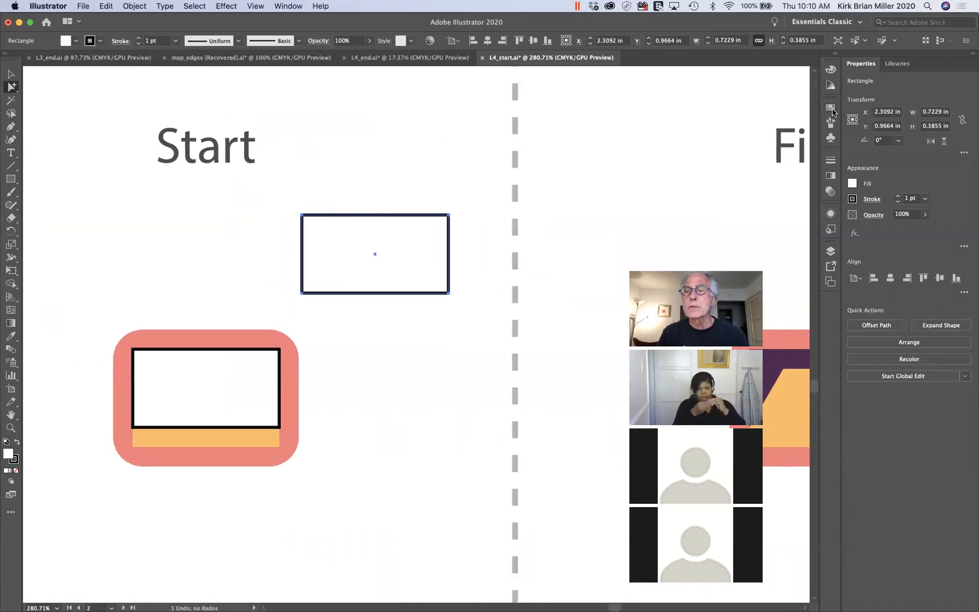
Step: Show the Swatches and Pattern Options panels, and place Pattern Options next to Swatches
click(830, 109)
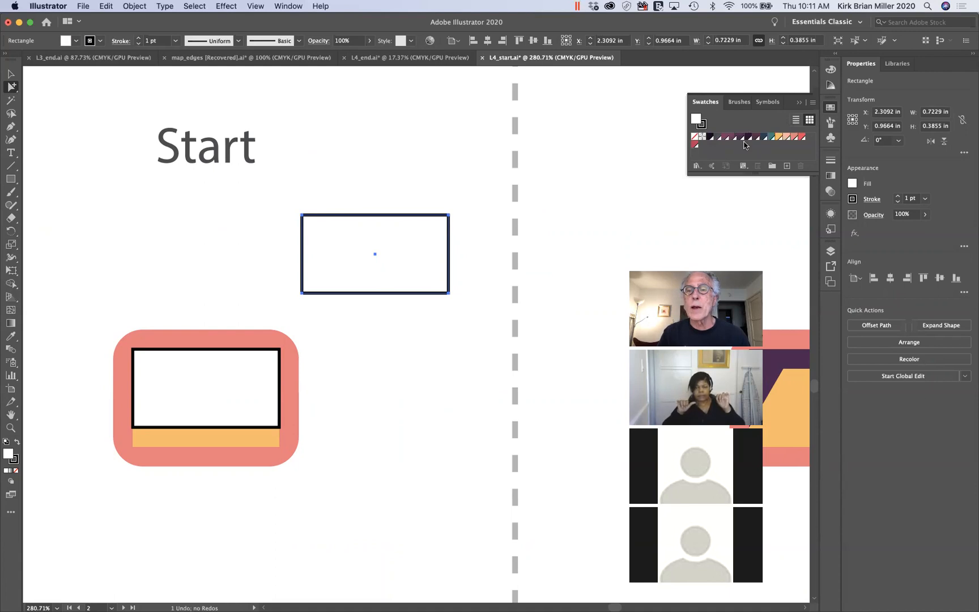
click(284, 6)
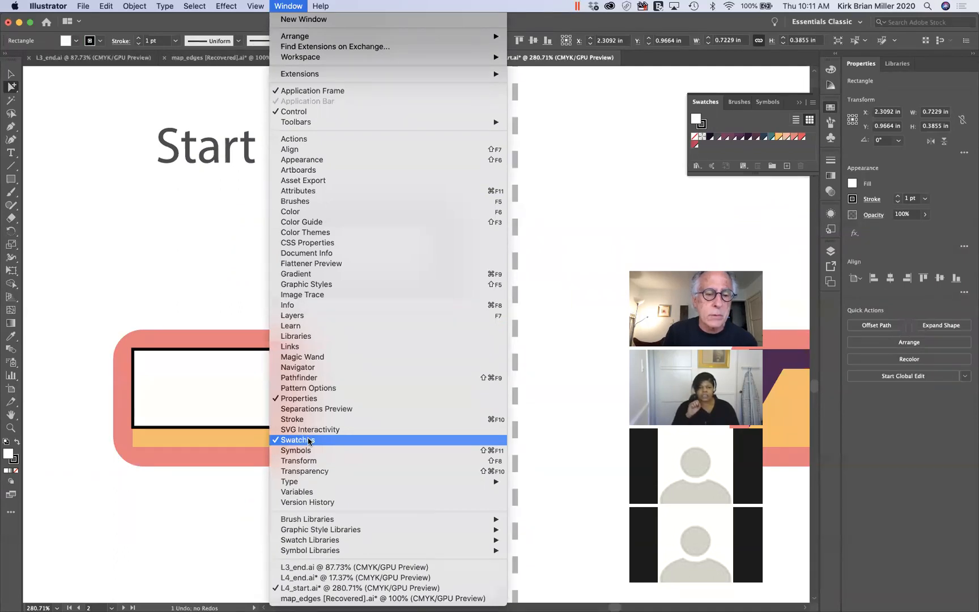
click(310, 387)
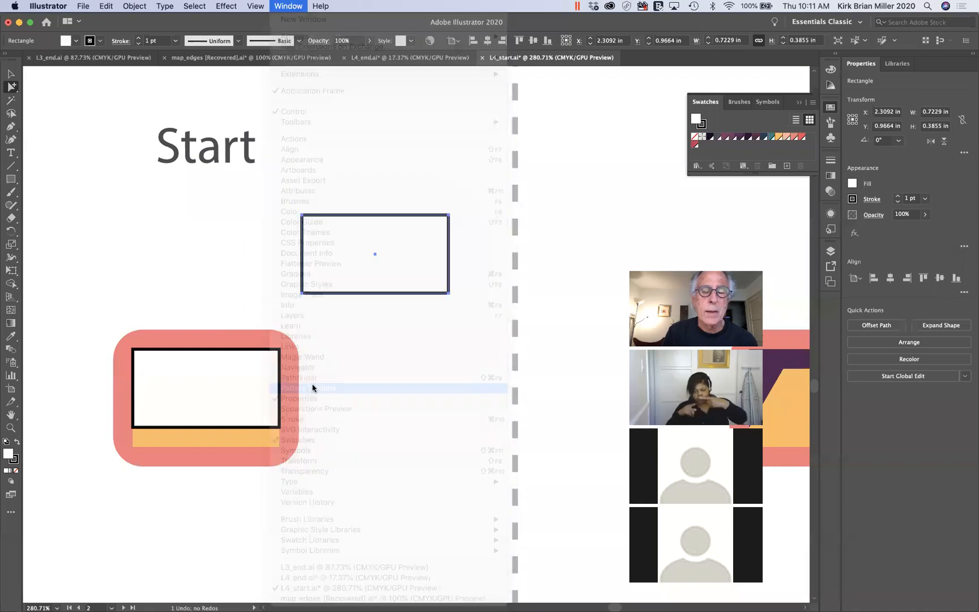
drag(137, 94, 549, 83)
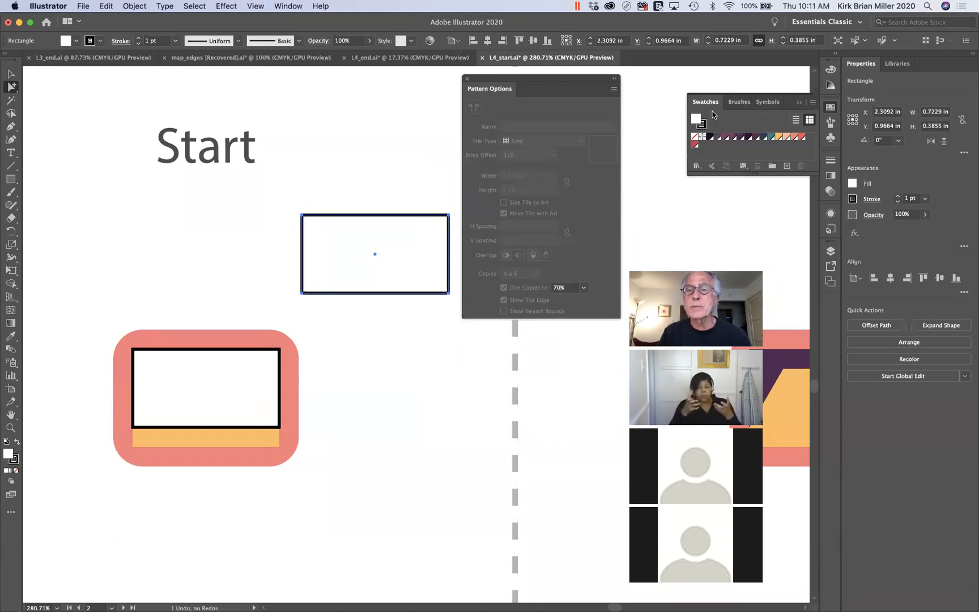
Step: Open the Basic Graphics_Dots pattern library beneath Pattern Options and fill the duplicated rectangle with the 10 dpi 50% dot pattern
click(698, 166)
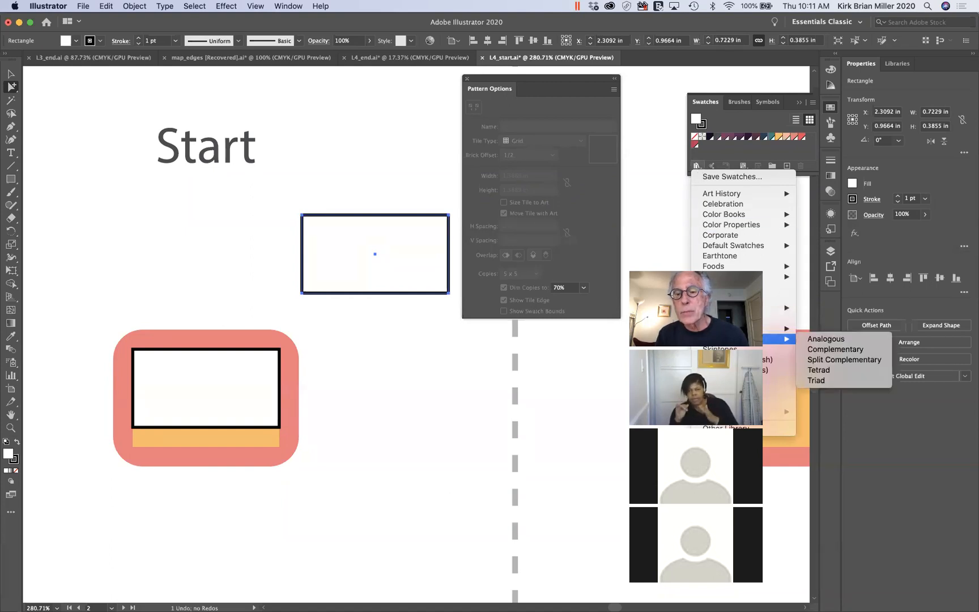
mouse_move(779, 329)
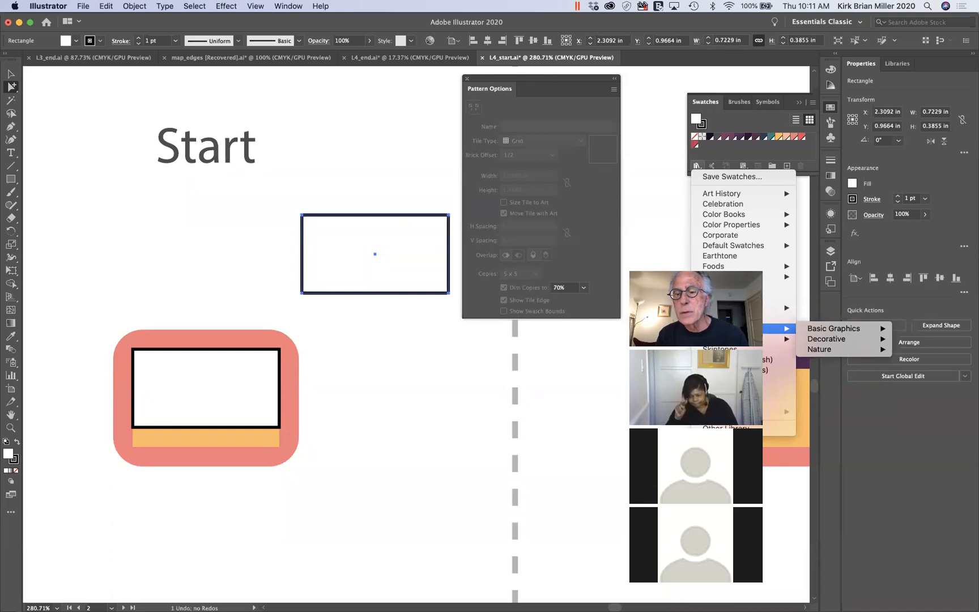
mouse_move(823, 332)
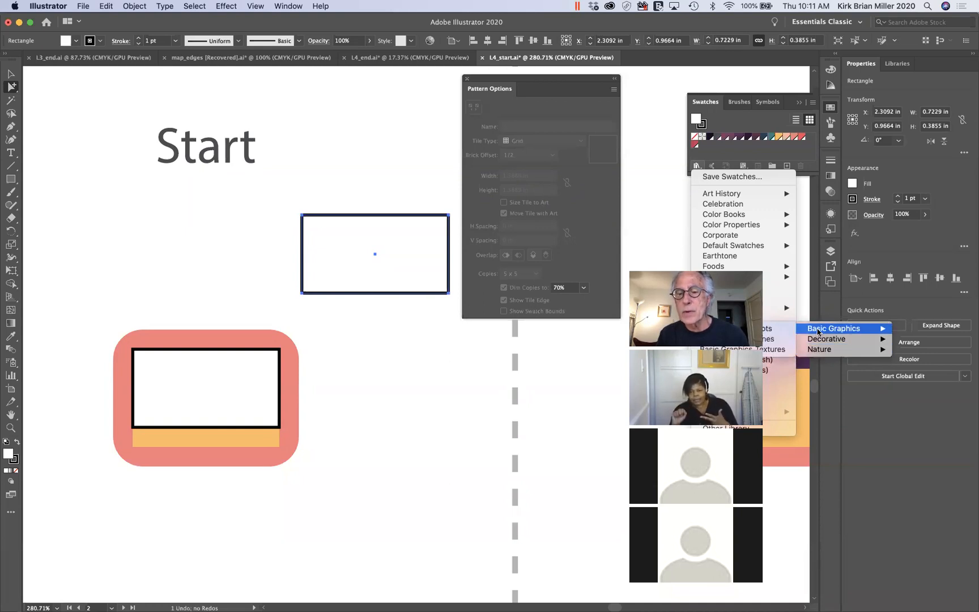
click(770, 332)
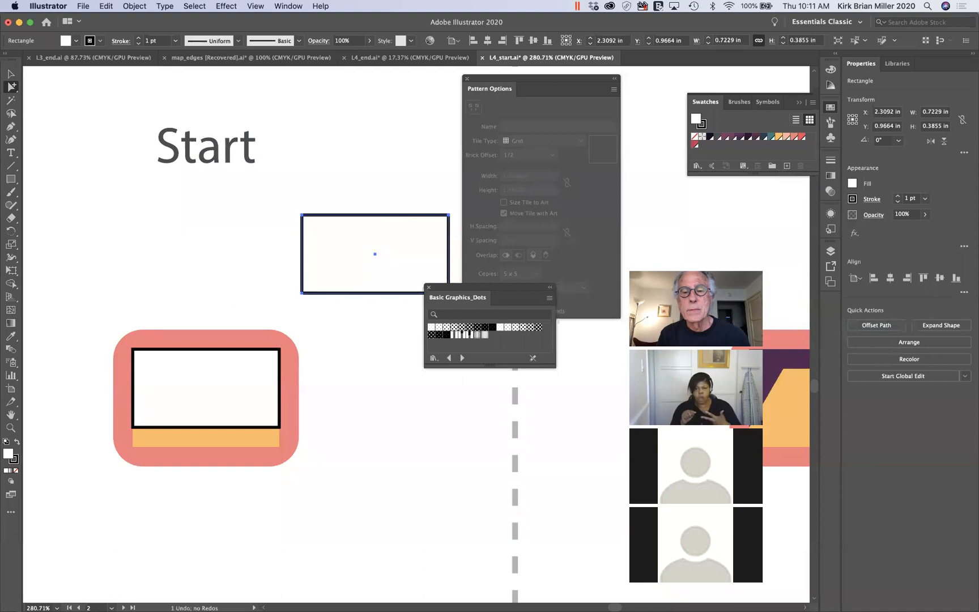
drag(511, 291, 535, 351)
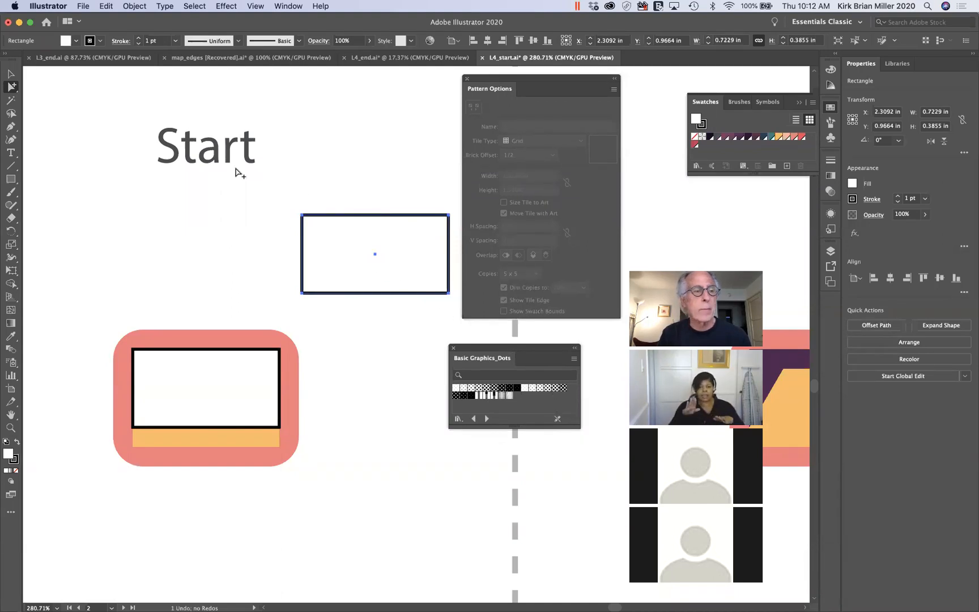
click(65, 42)
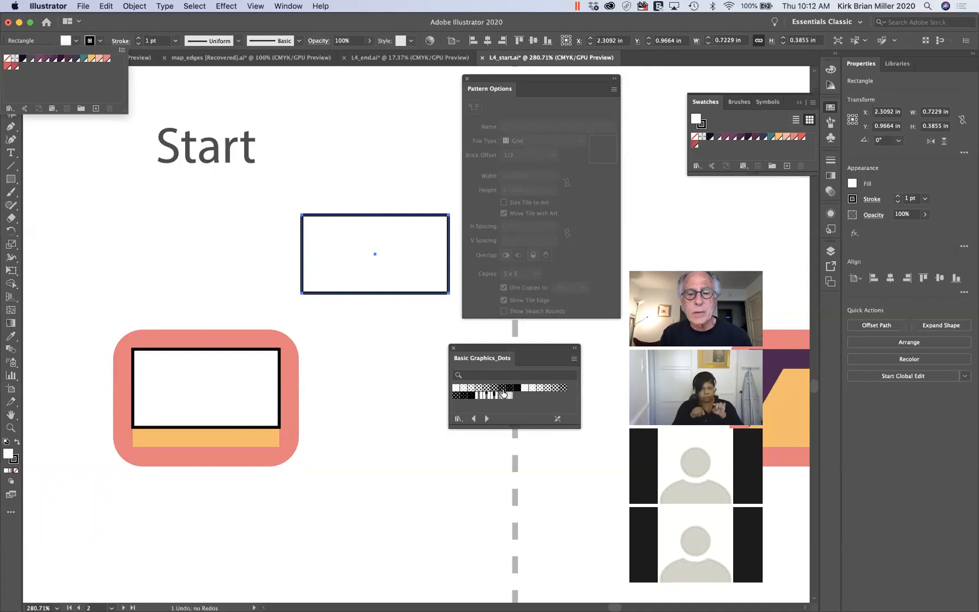
click(486, 387)
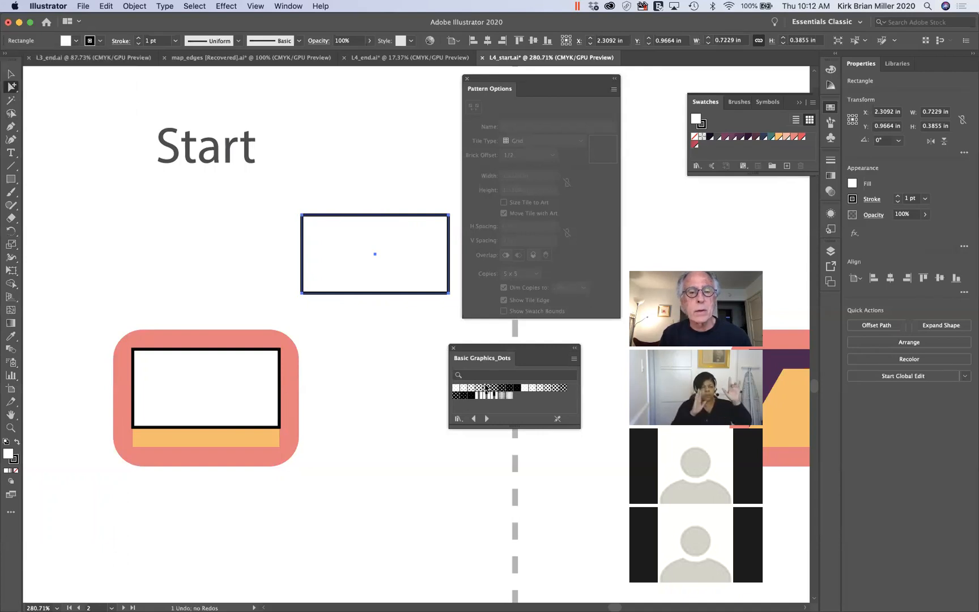
click(486, 388)
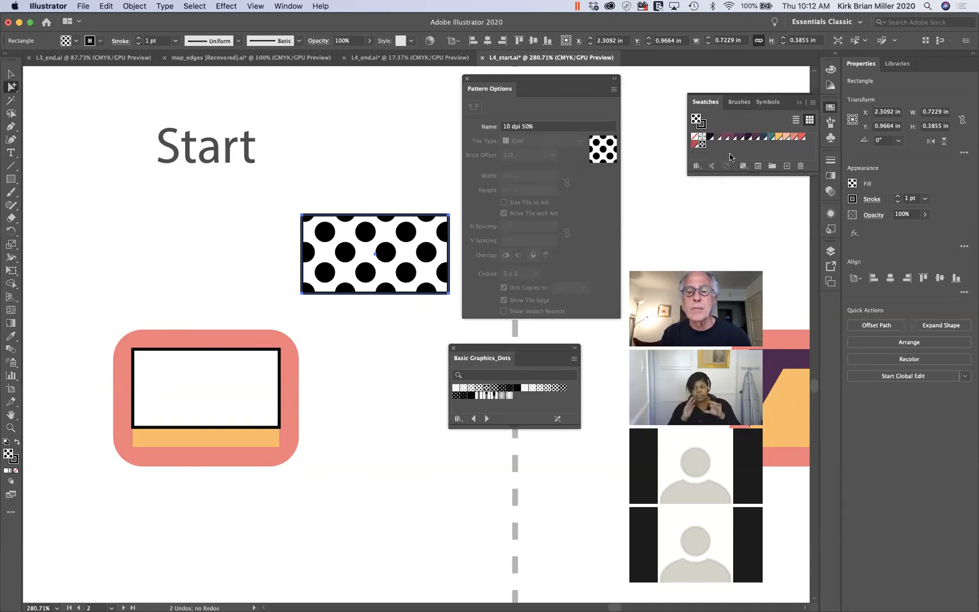
Step: Open the Nature_Animal Skins pattern library and fill the duplicated rectangle with the Peacock pattern
click(697, 166)
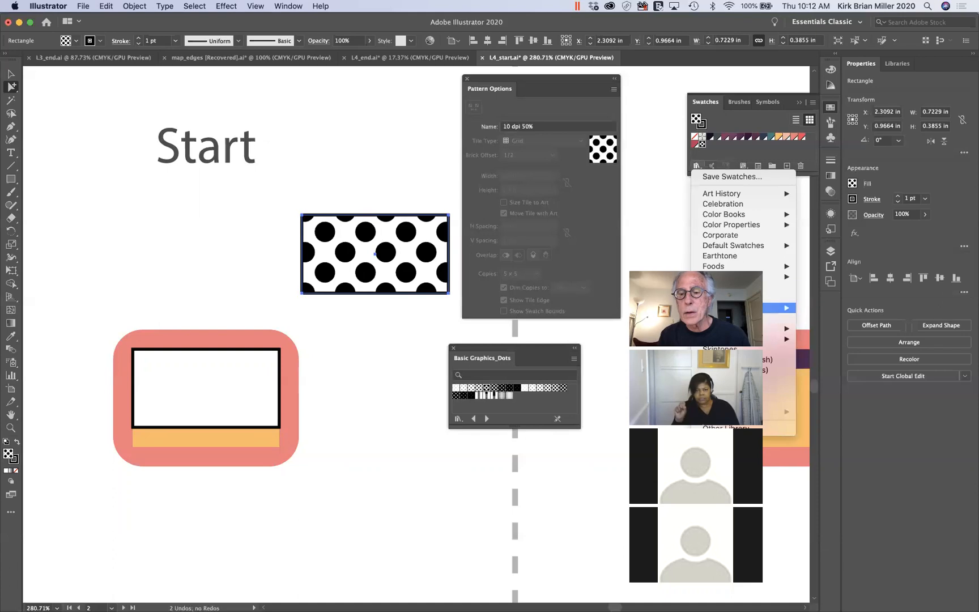
mouse_move(794, 333)
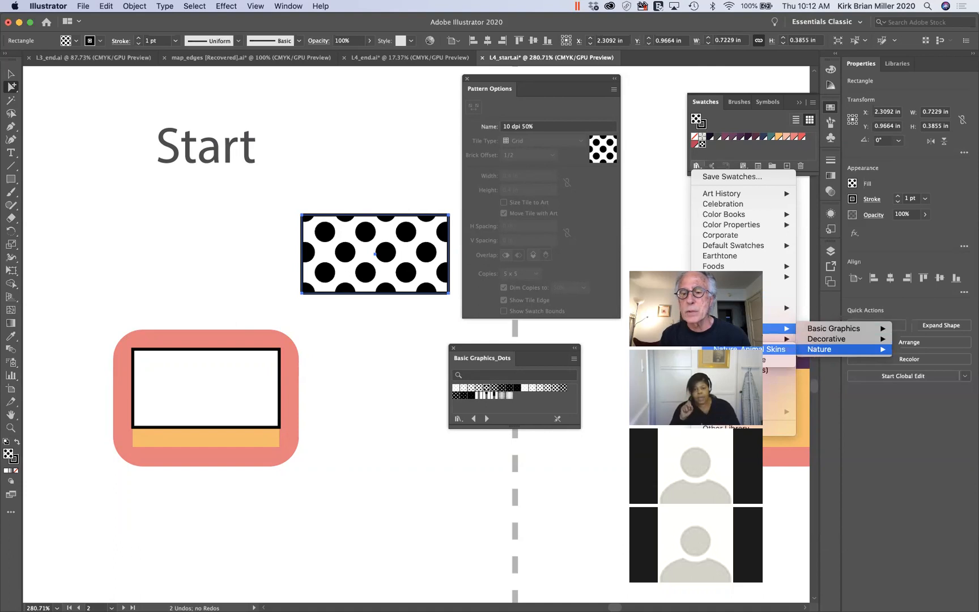
click(753, 349)
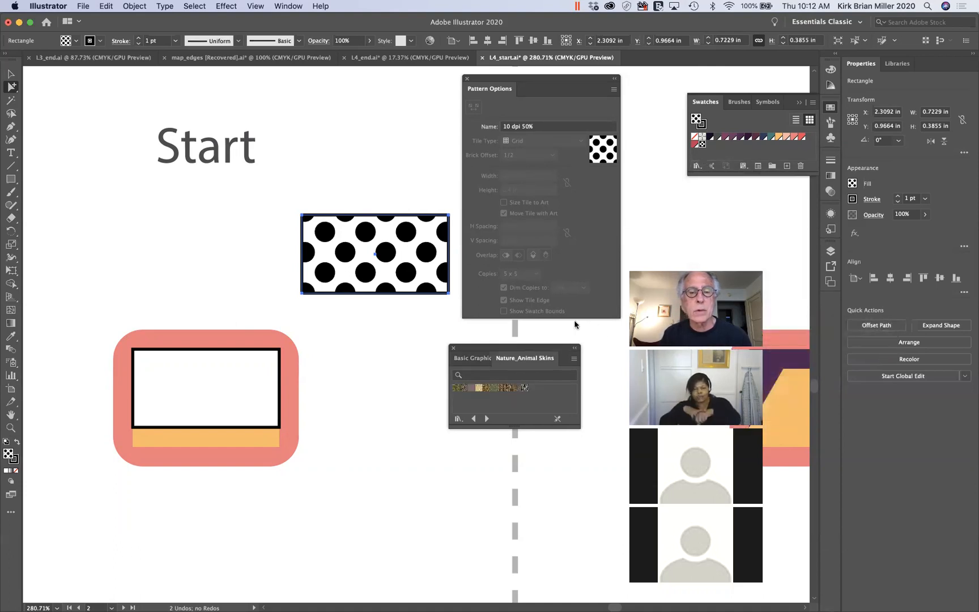
click(495, 388)
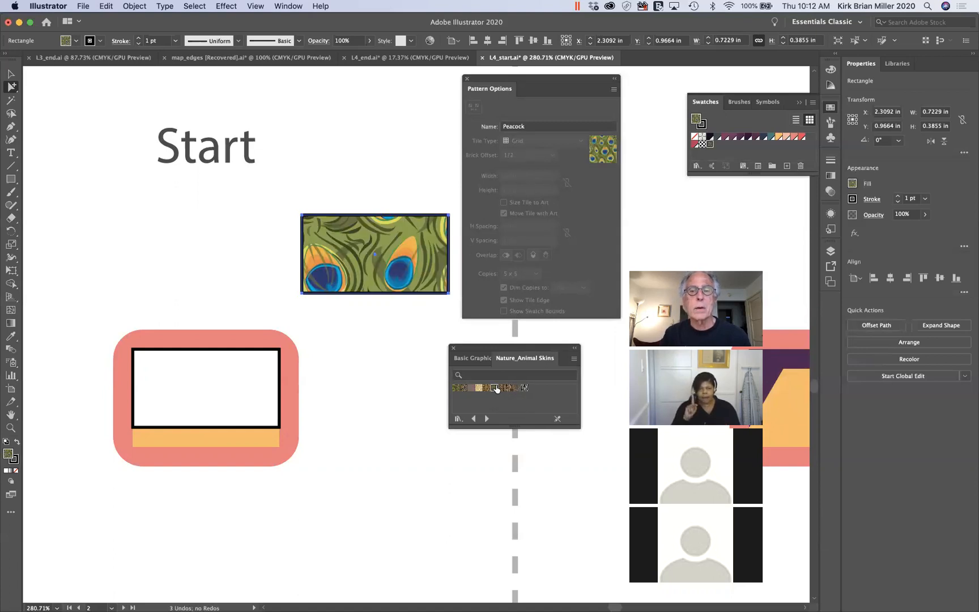
Step: Move the peacock-patterned rectangle up over the Start heading and enlarge it to about 1.25 by 0.99 in
drag(399, 248, 295, 136)
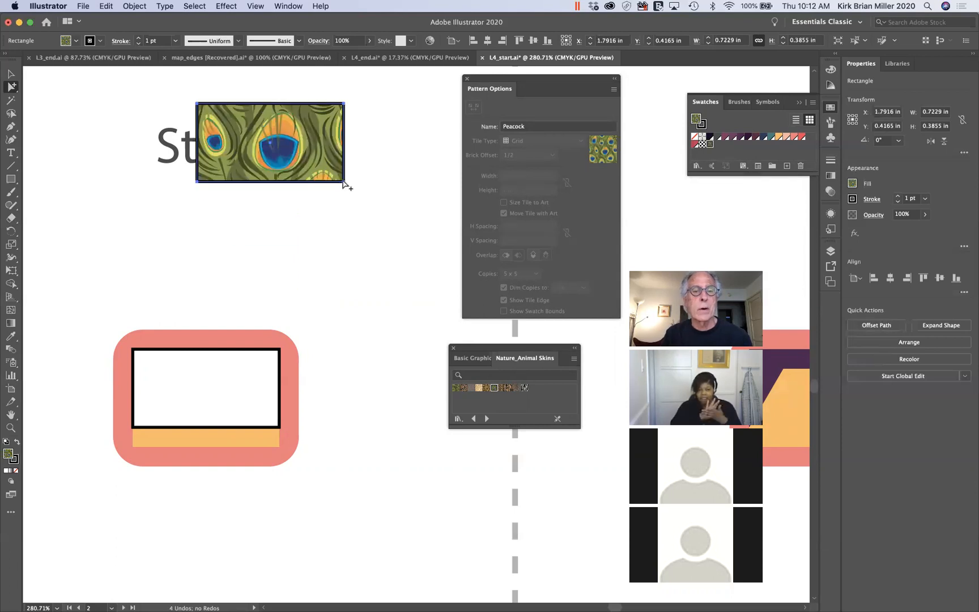
click(12, 73)
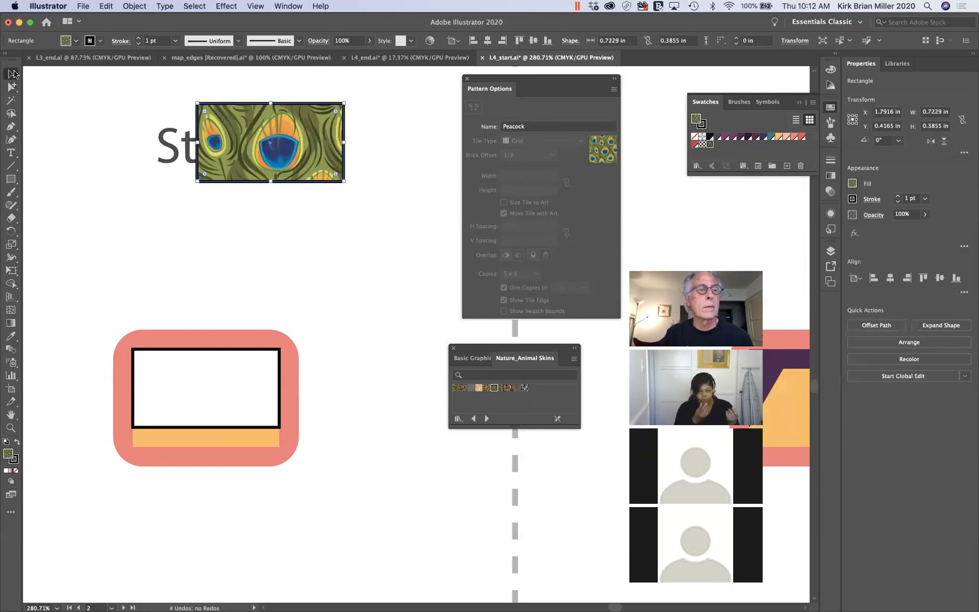
drag(344, 182, 450, 305)
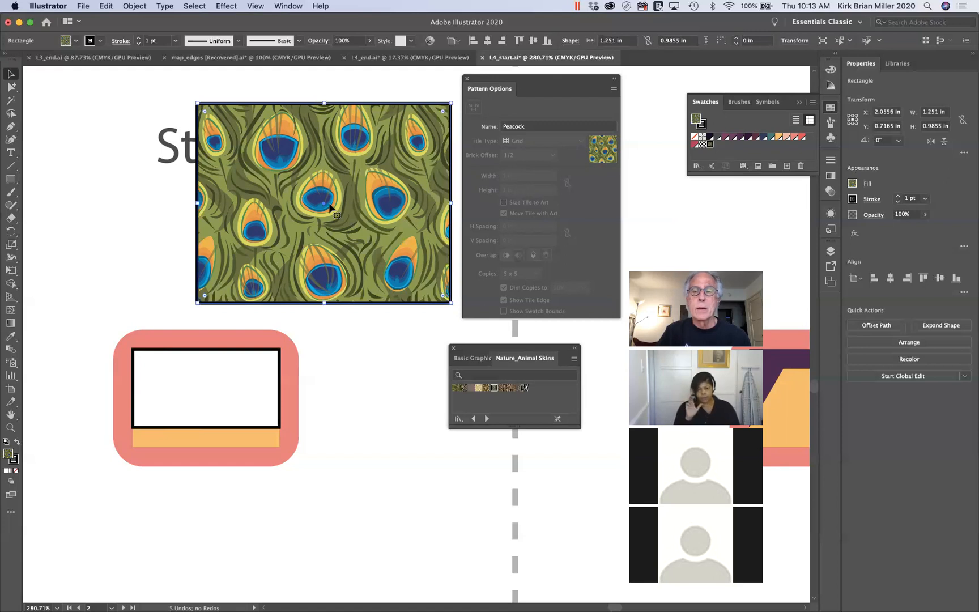
Step: Delete the peacock-patterned rectangle and close the pattern libraries and Pattern Options
key(Delete)
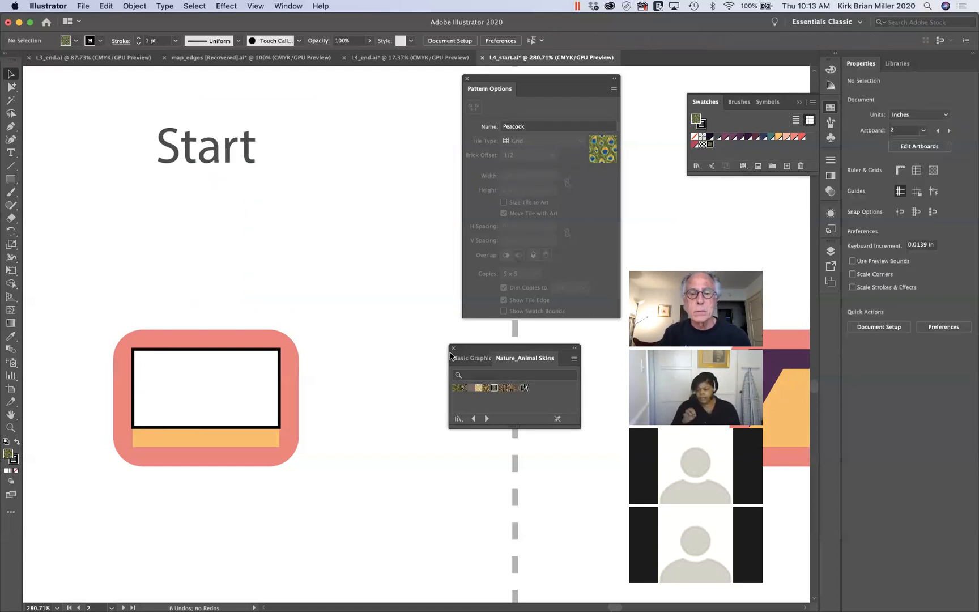
click(452, 349)
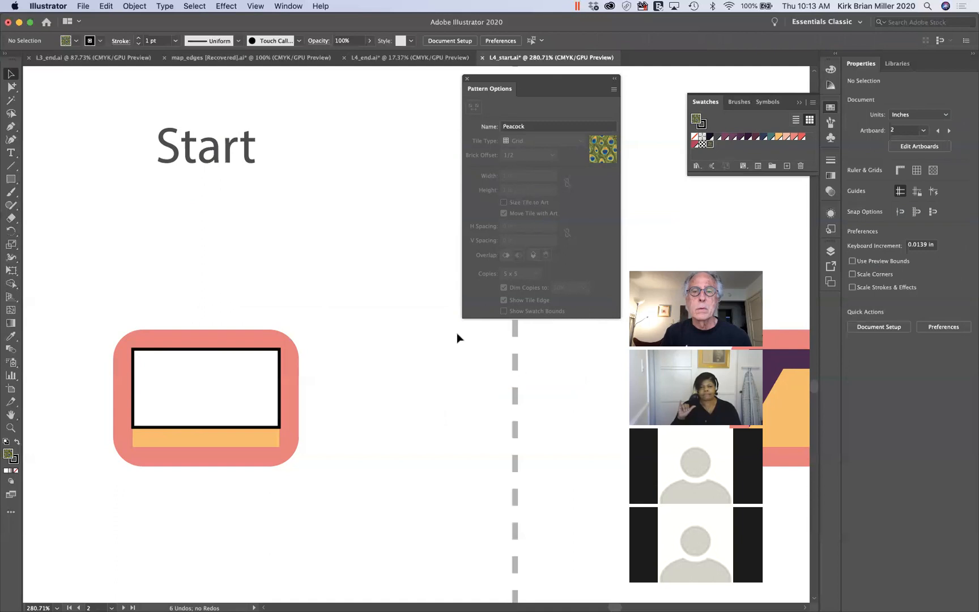
click(467, 79)
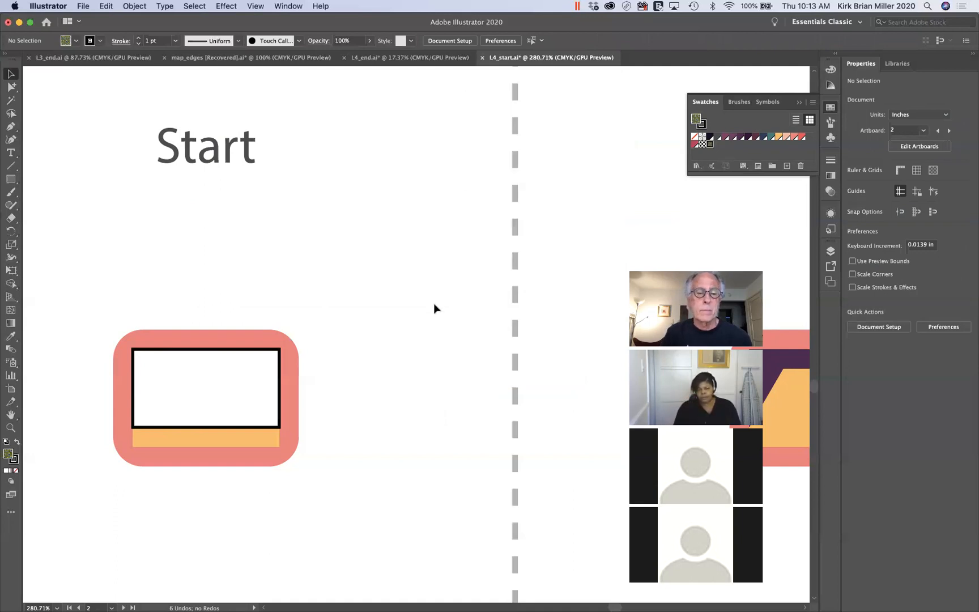
Step: Cut the lower edge of the Start window's white rectangle at its midpoint with the Scissors tool
scroll(447, 309, left, 5)
scroll(448, 309, down, 3)
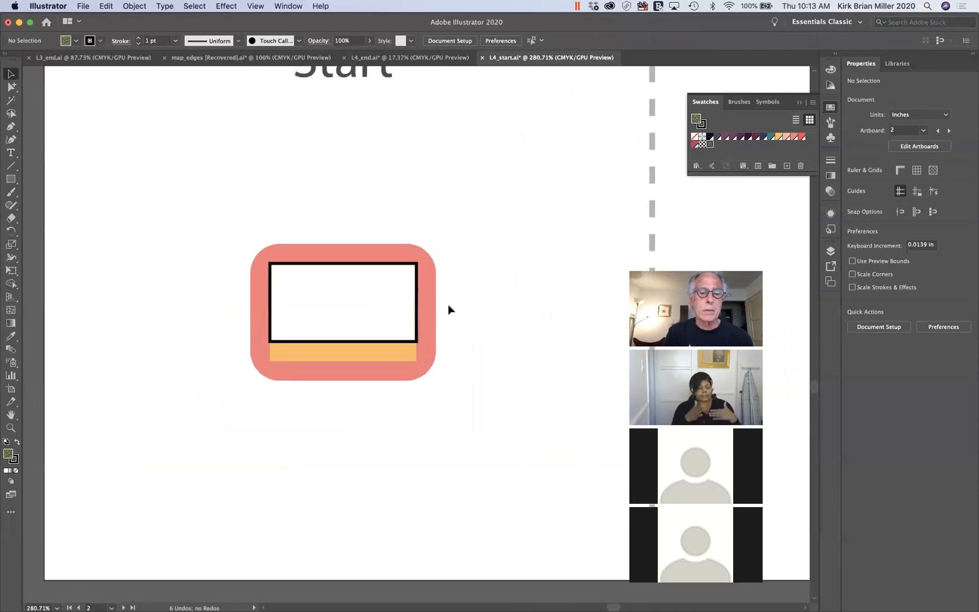
scroll(449, 306, up, 2)
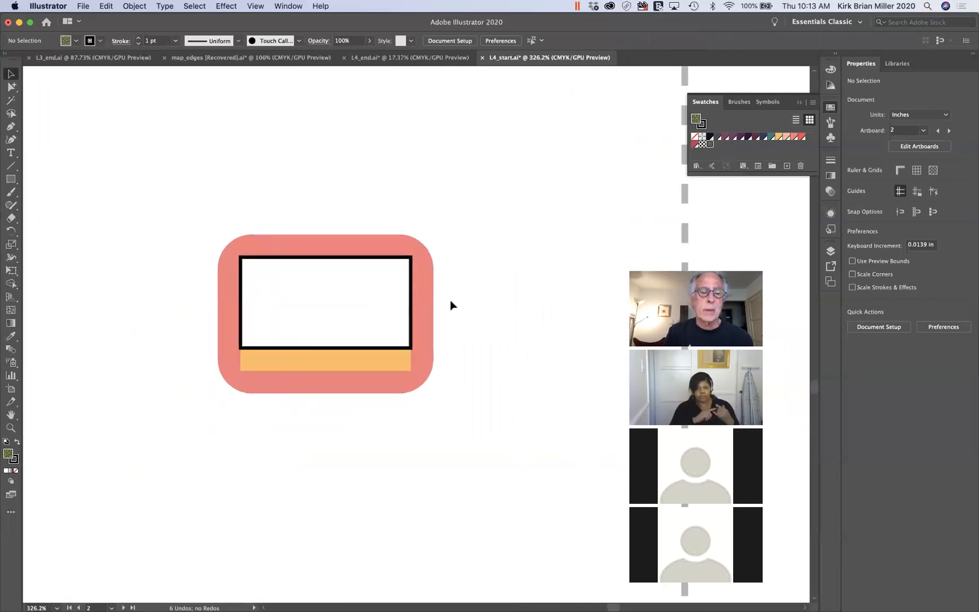
click(322, 282)
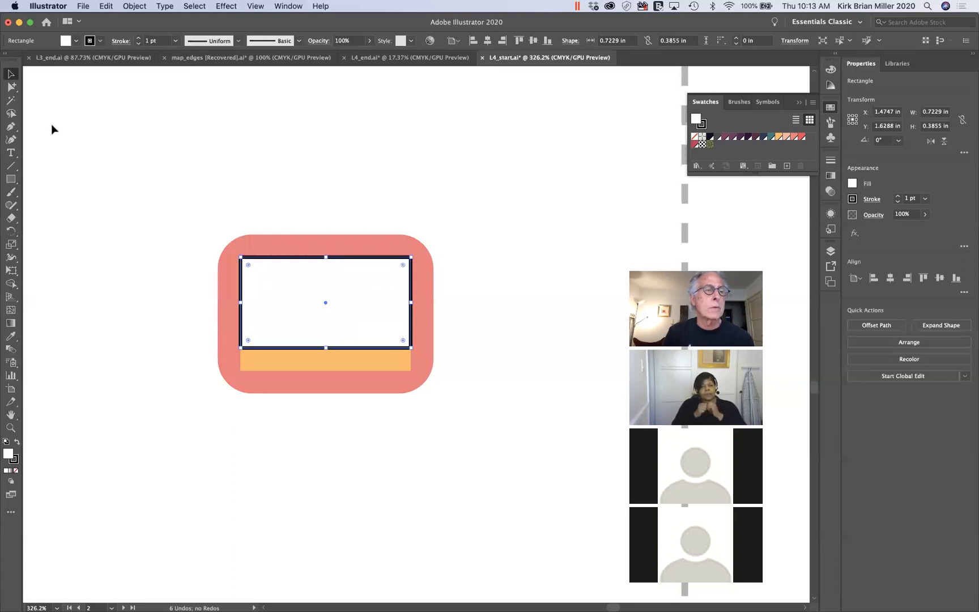
click(12, 220)
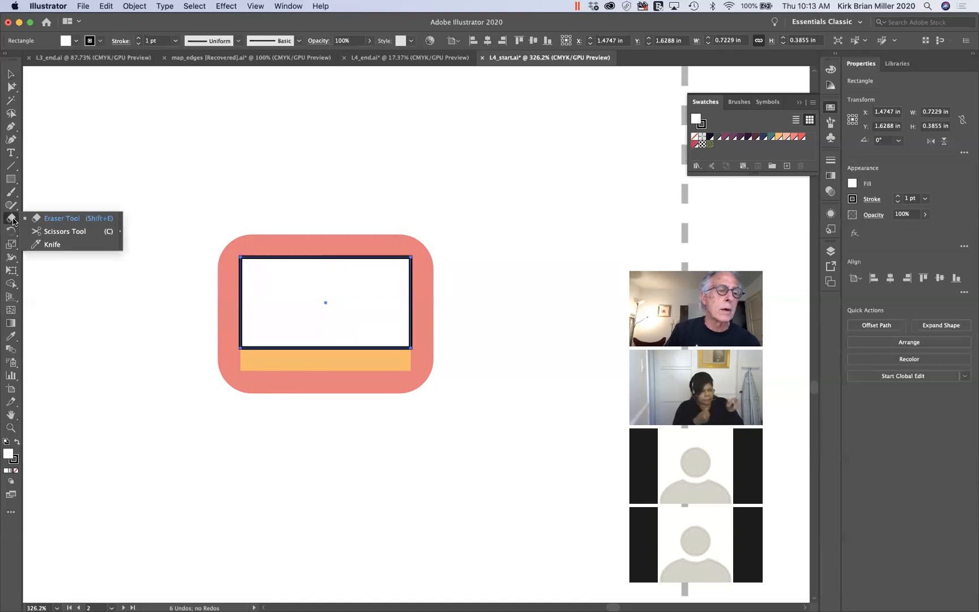
click(57, 232)
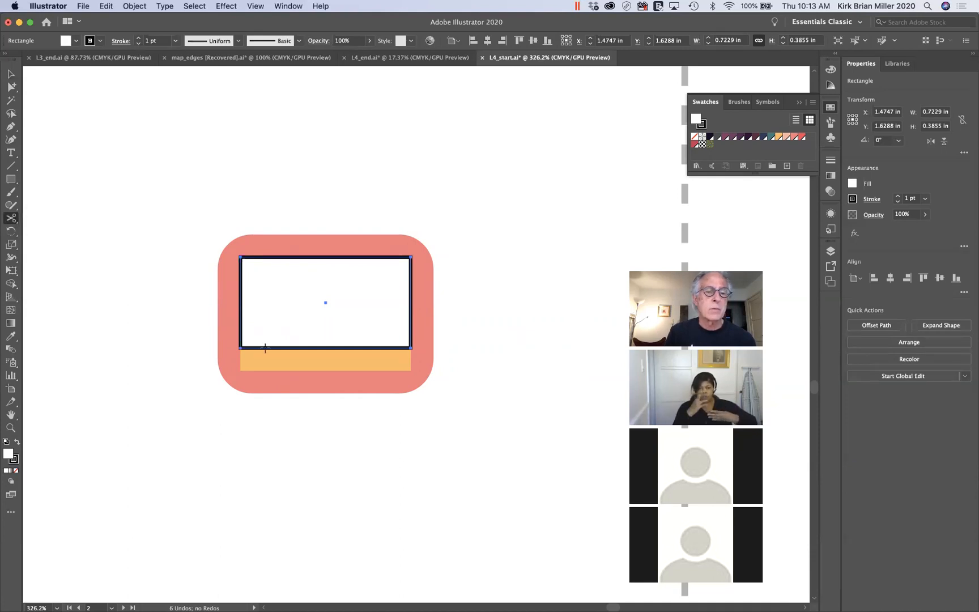
click(326, 347)
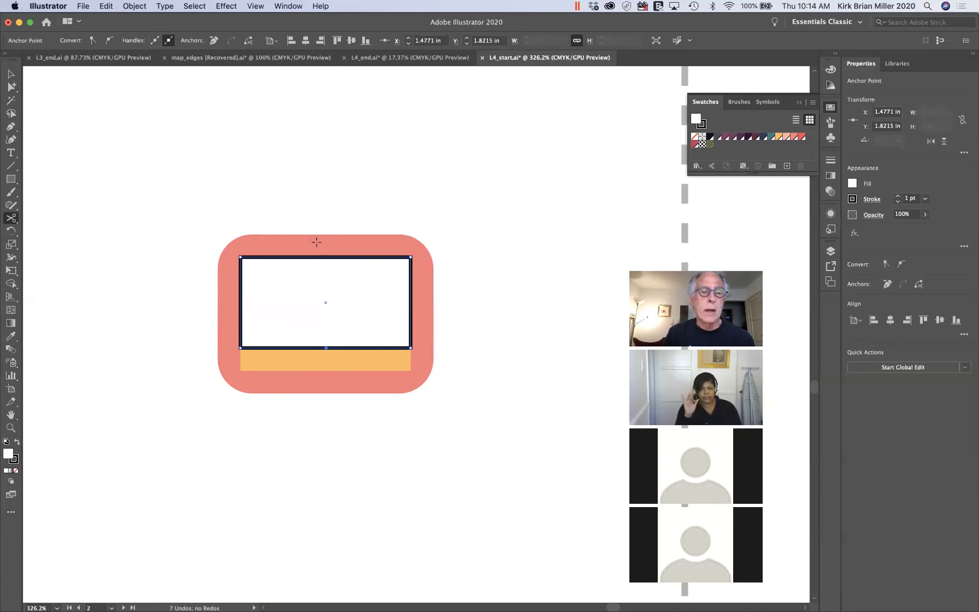
Step: Pull the two cut ends up and apart with Direct Selection, to about X 1.28, Y 1.60 in and X 1.66, Y 1.59 in
click(9, 86)
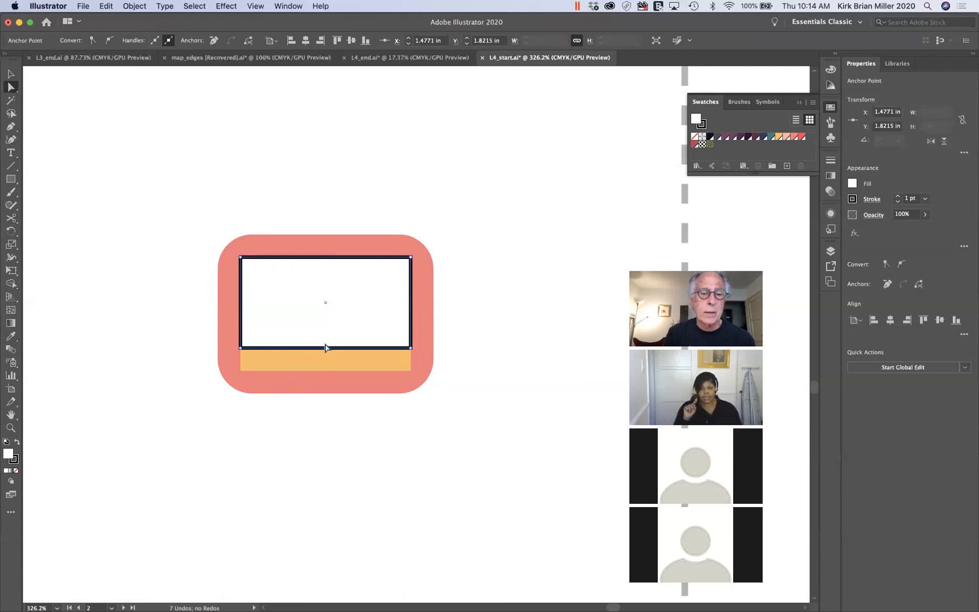
drag(327, 349, 288, 296)
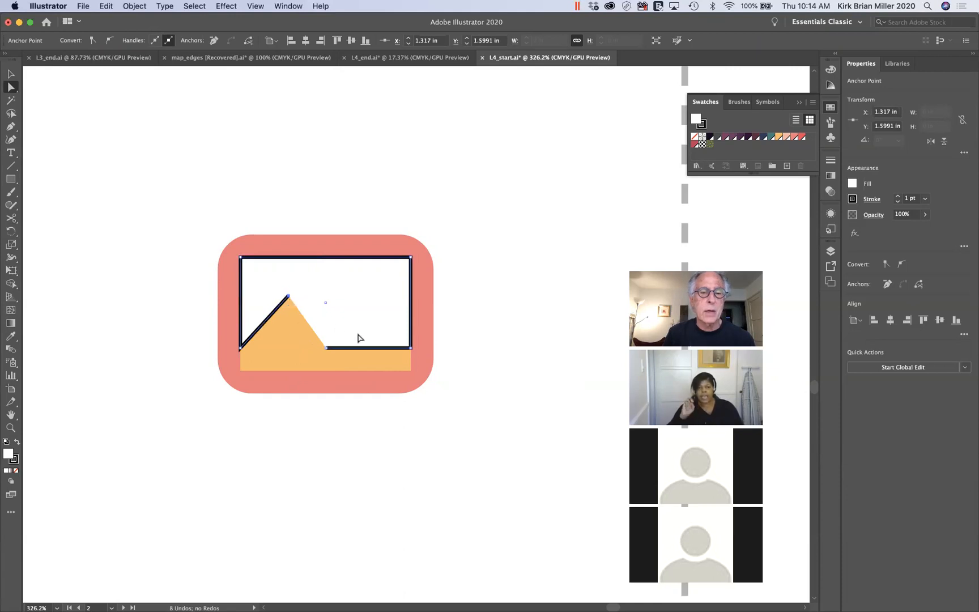
drag(326, 348, 368, 295)
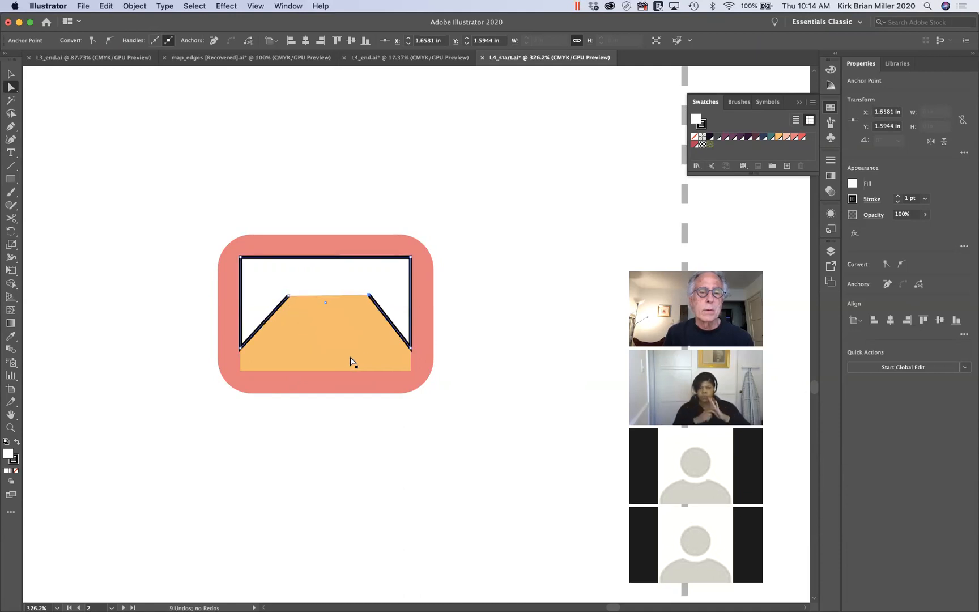
drag(288, 296, 278, 296)
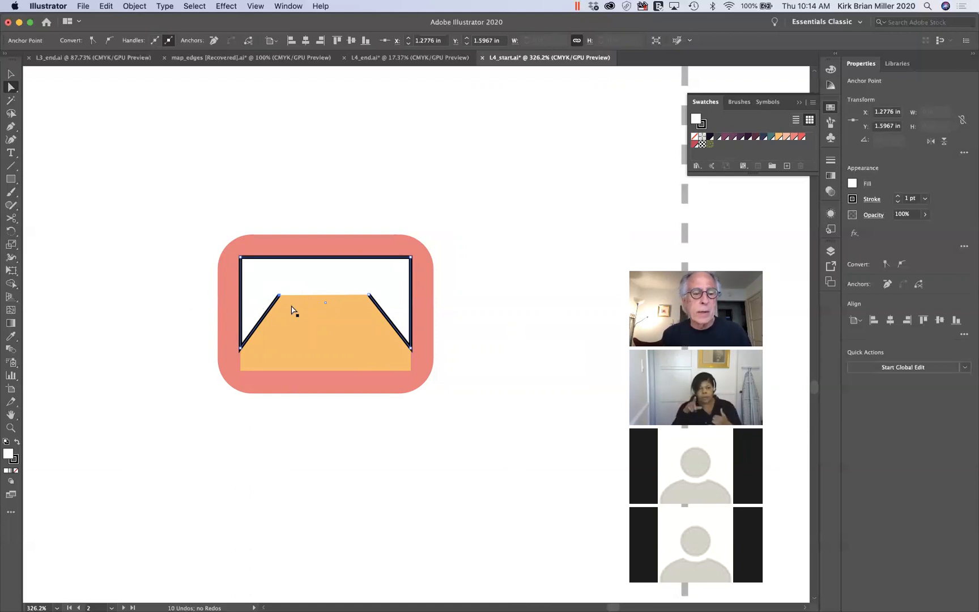
Step: Select both open end points of the curtain shape and join them with a straight segment
shift+click(369, 296)
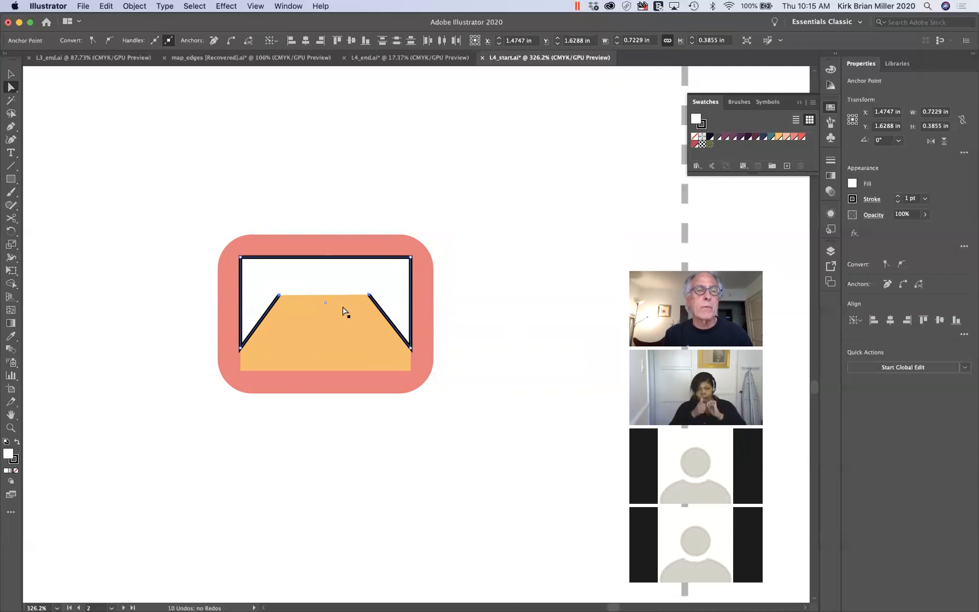
click(135, 6)
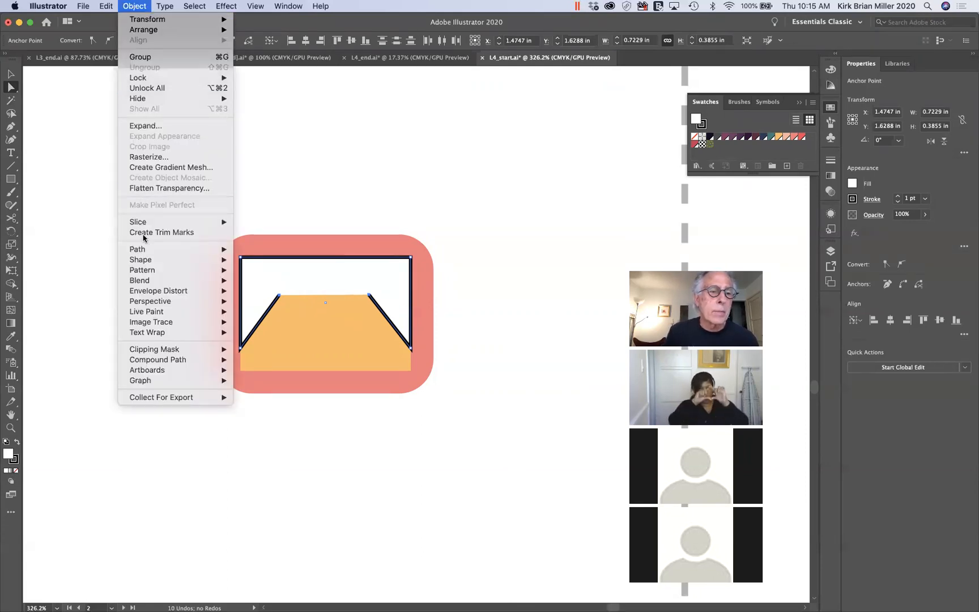
mouse_move(148, 250)
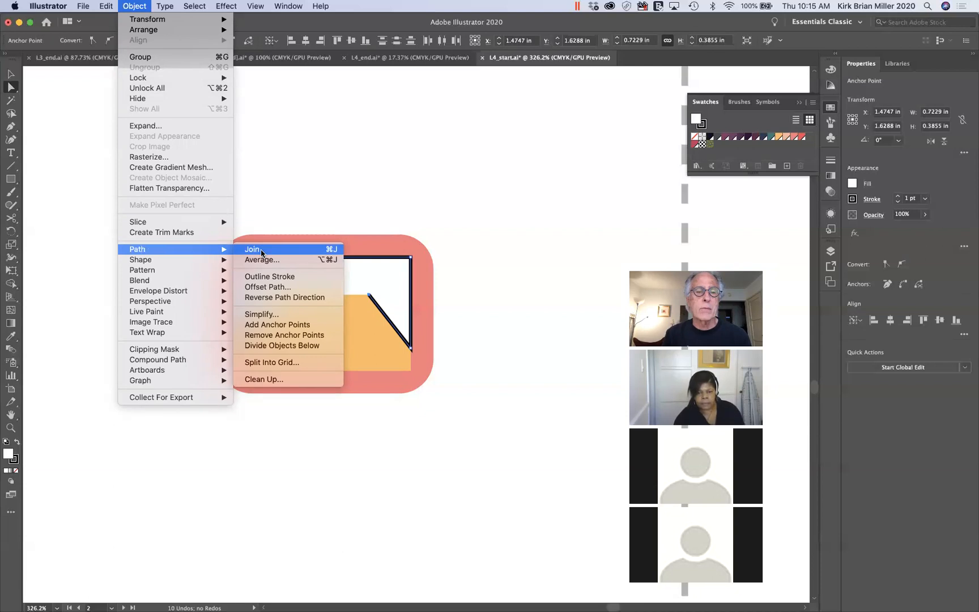
click(252, 249)
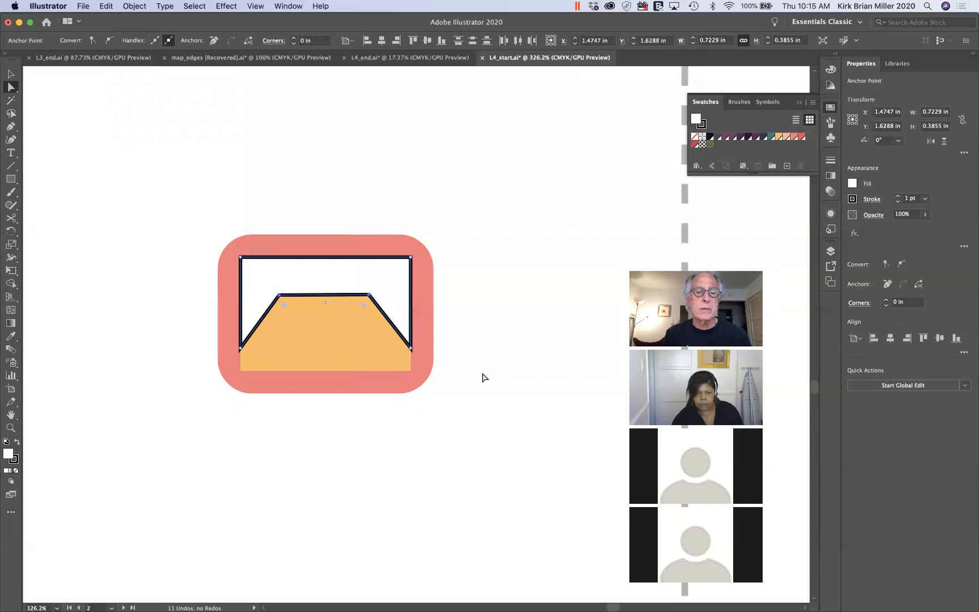
Step: Fill the closed curtain shape with the dark purple swatch and deselect it
click(748, 137)
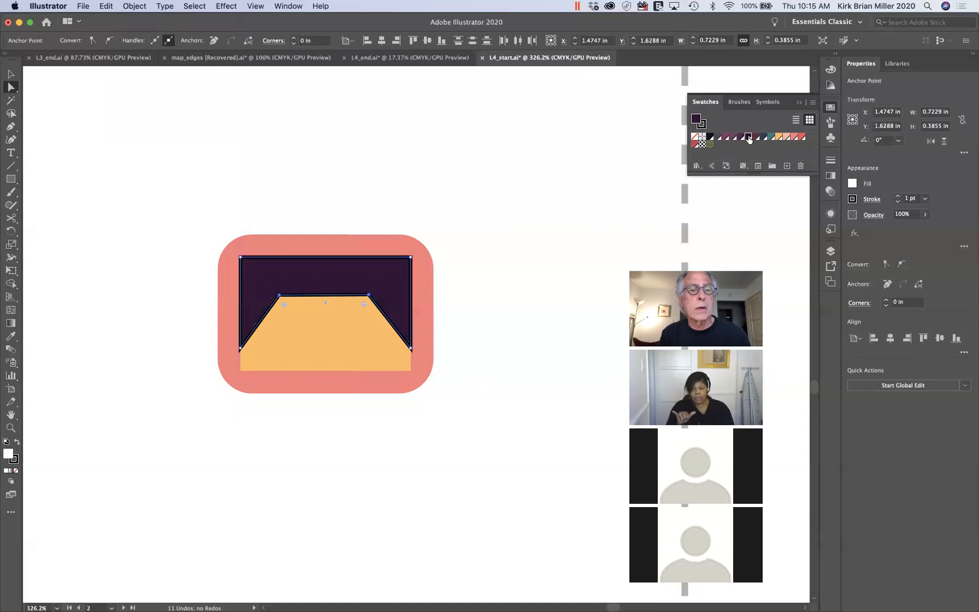
click(468, 273)
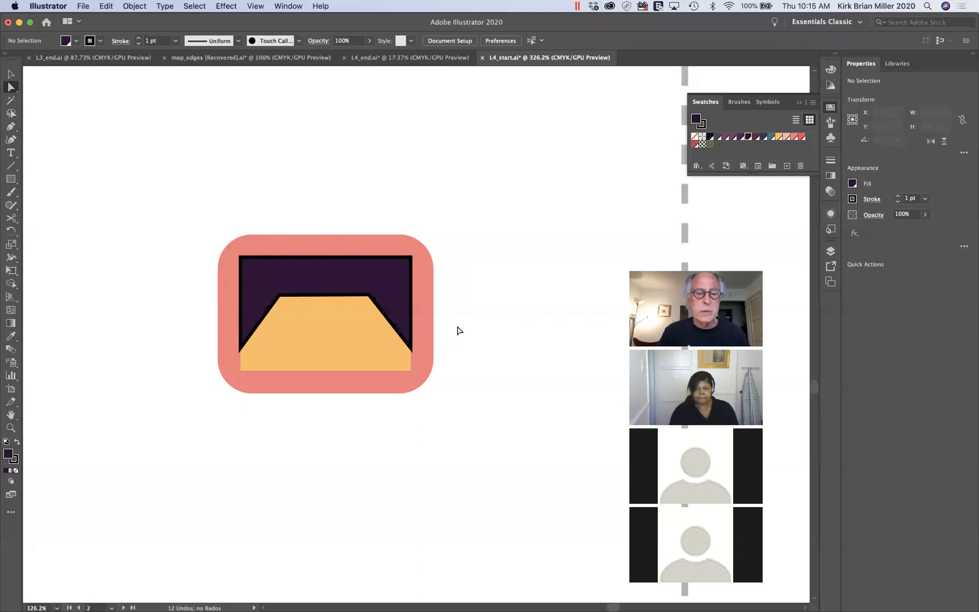
scroll(463, 352, down, 2)
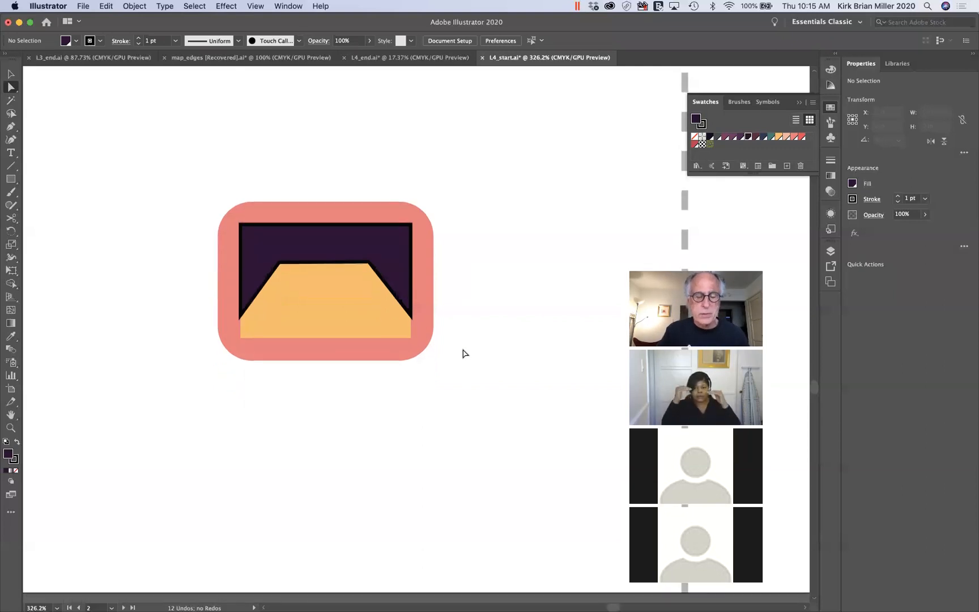
Step: Compare the Start window artwork's bounding box with its anchor-point display, and deselect the artwork
scroll(422, 393, down, 4)
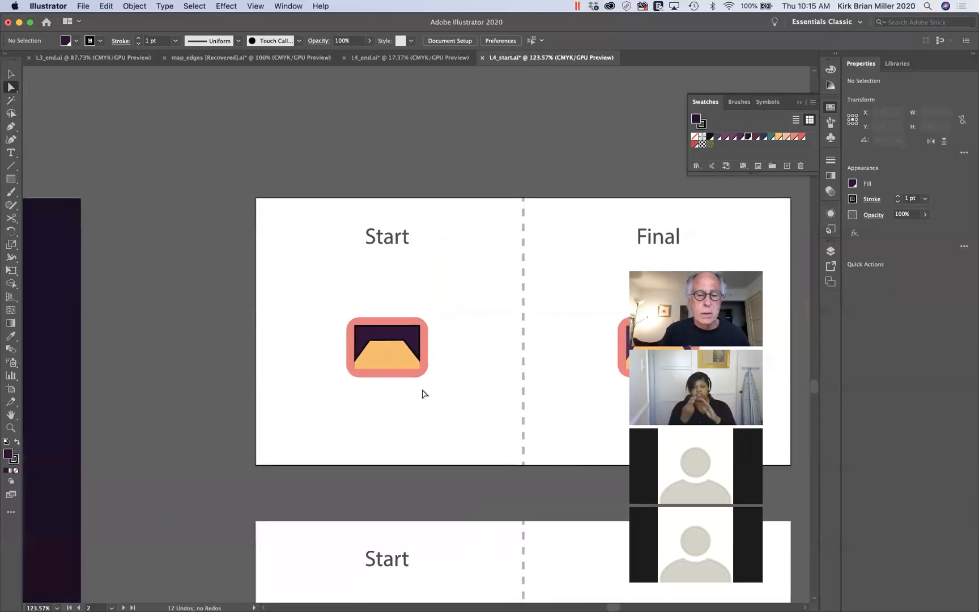
scroll(422, 393, down, 10)
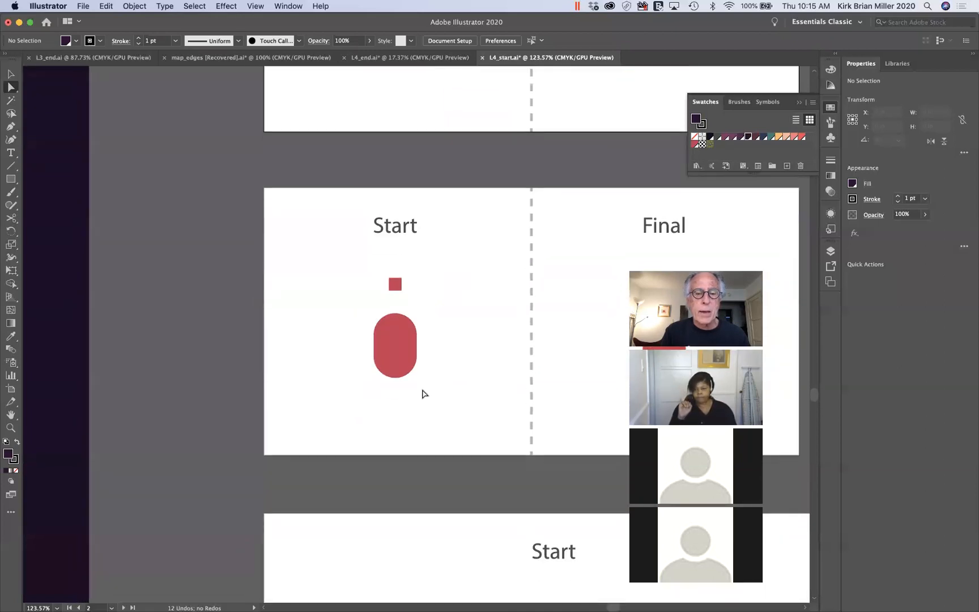
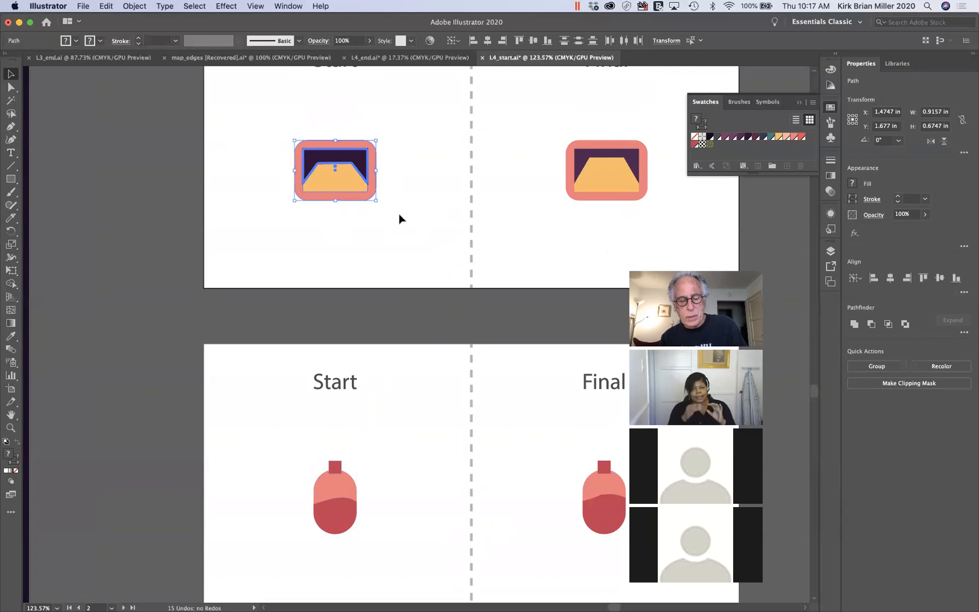
key(a)
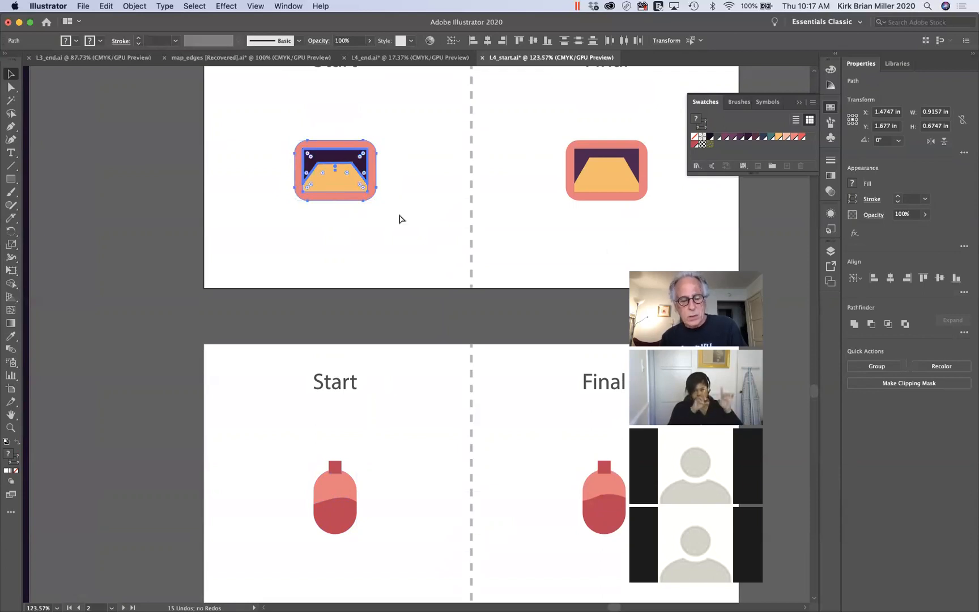
key(v)
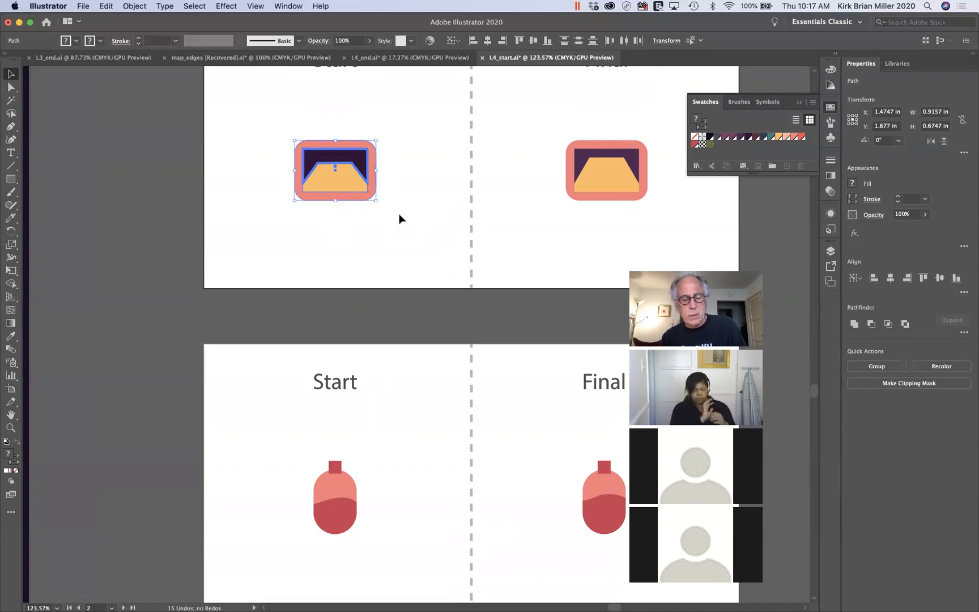
key(a)
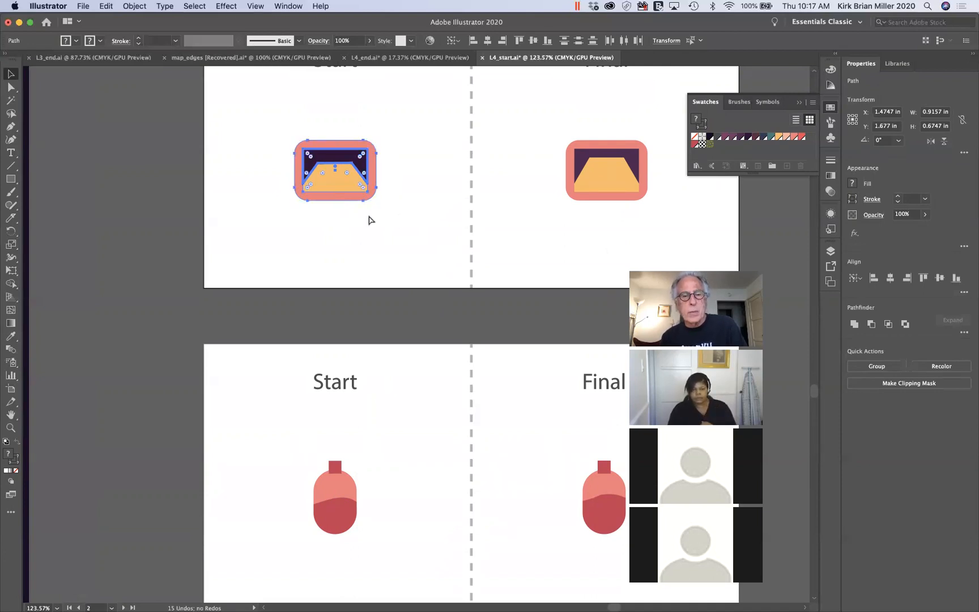
click(369, 220)
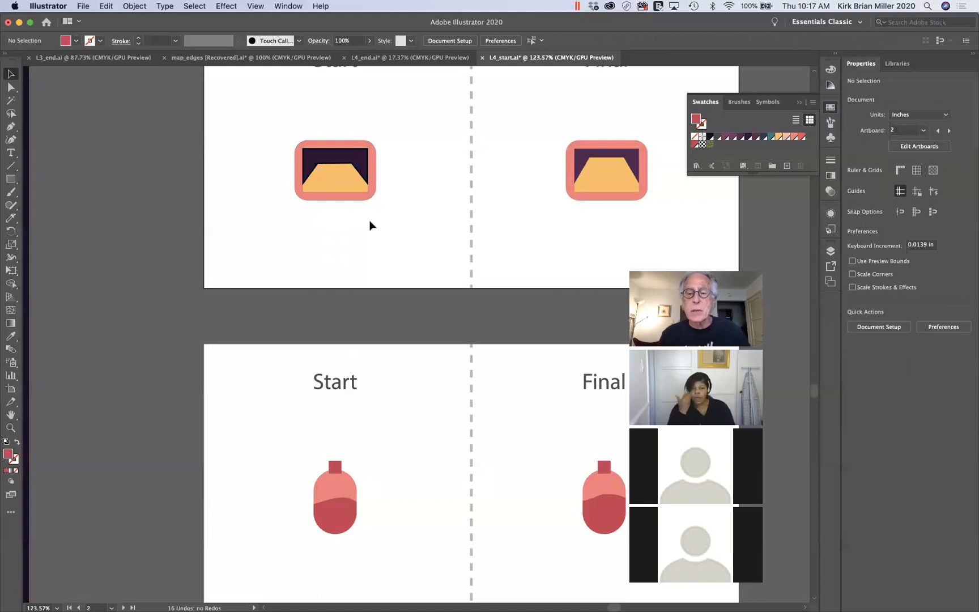
Step: Examine the tent's Start and Final versions, comparing how the triangular door is divided and colored
scroll(403, 315, down, 5)
scroll(401, 320, down, 1)
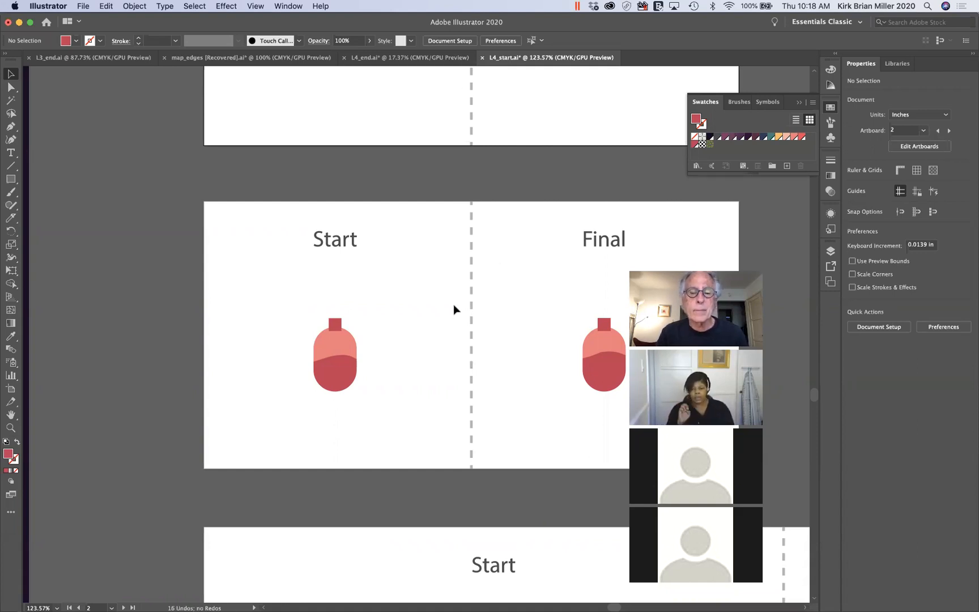
scroll(454, 306, down, 10)
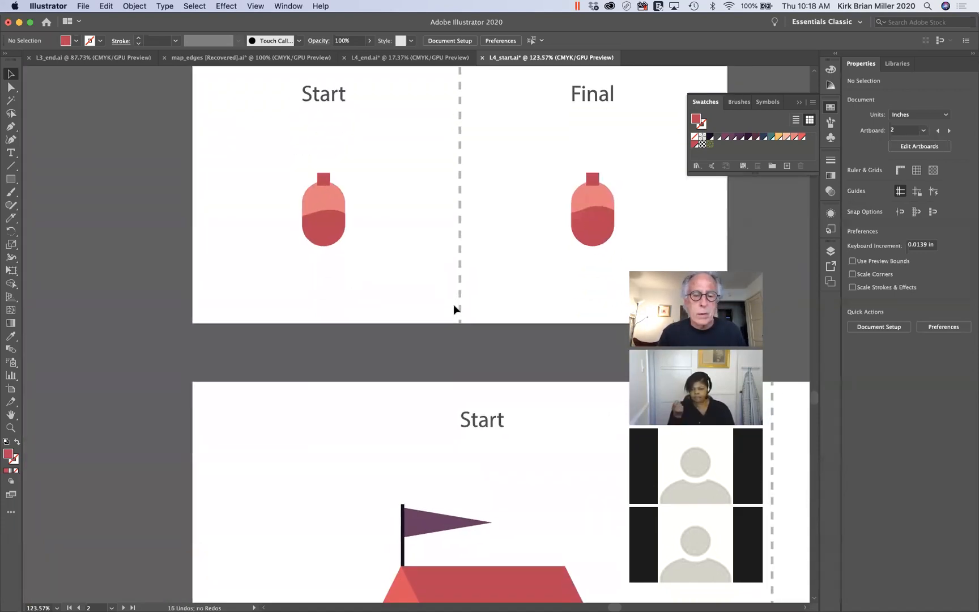
scroll(454, 304, down, 3)
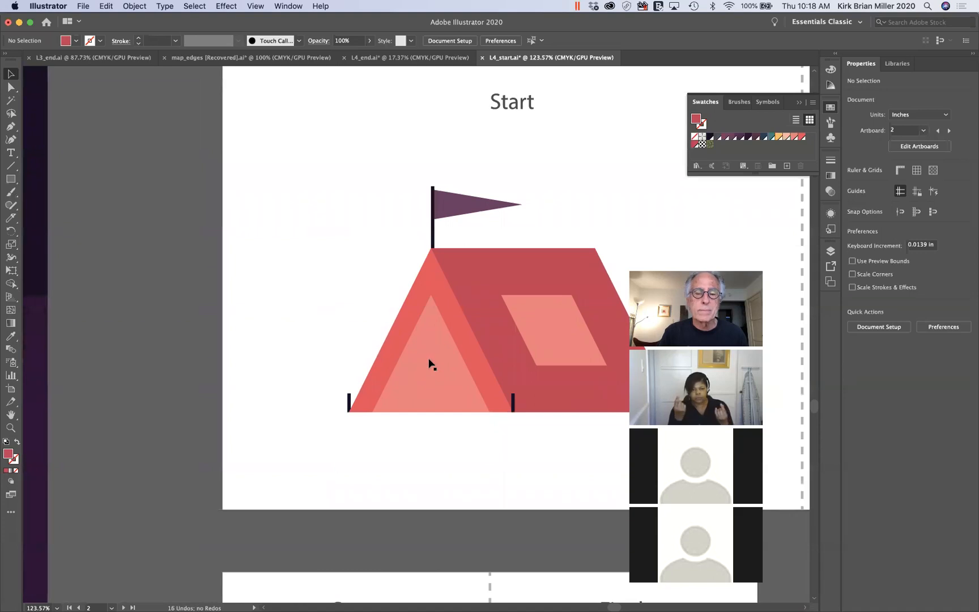
scroll(429, 364, right, 10)
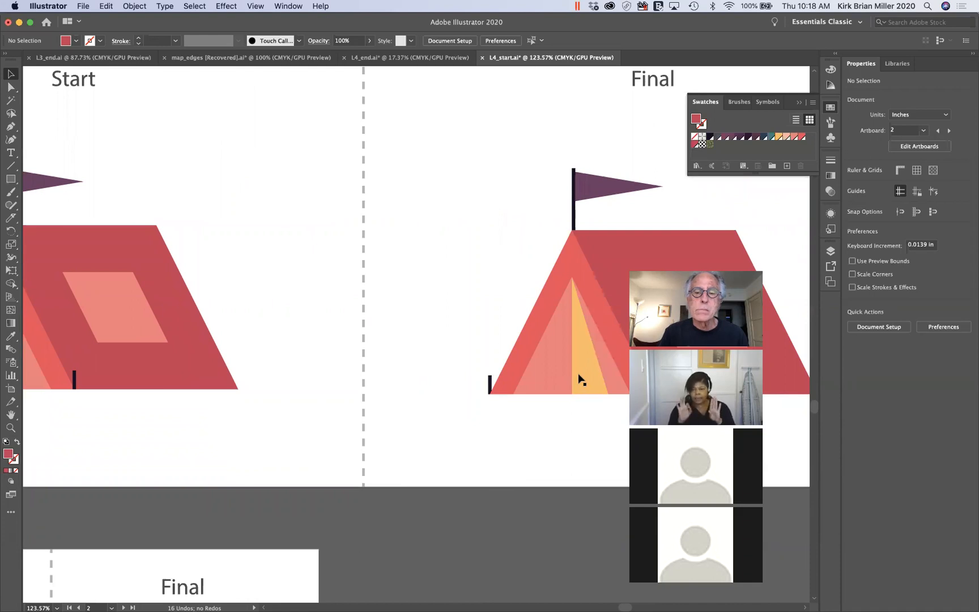
scroll(581, 380, left, 8)
scroll(581, 379, up, 2)
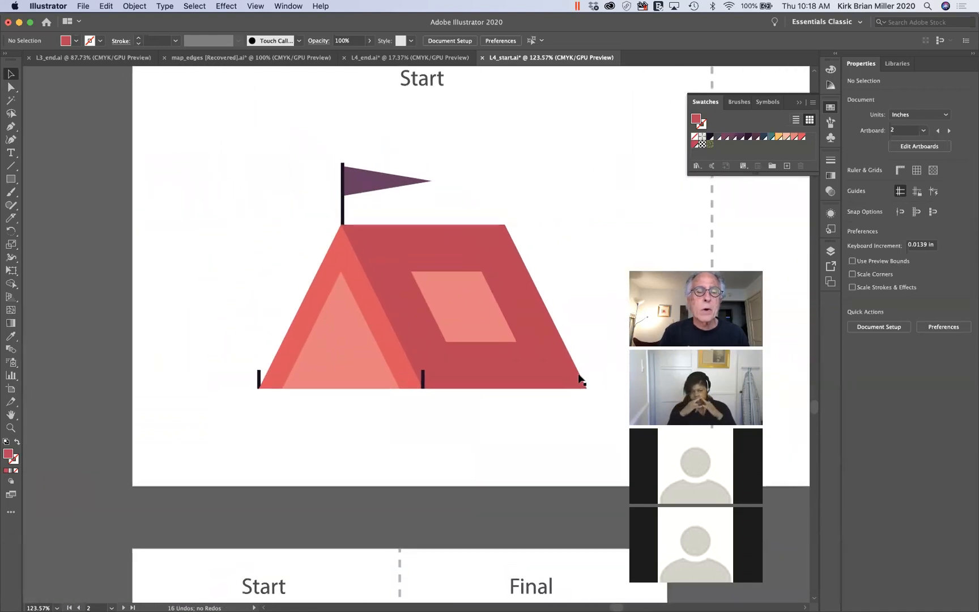
scroll(580, 380, up, 5)
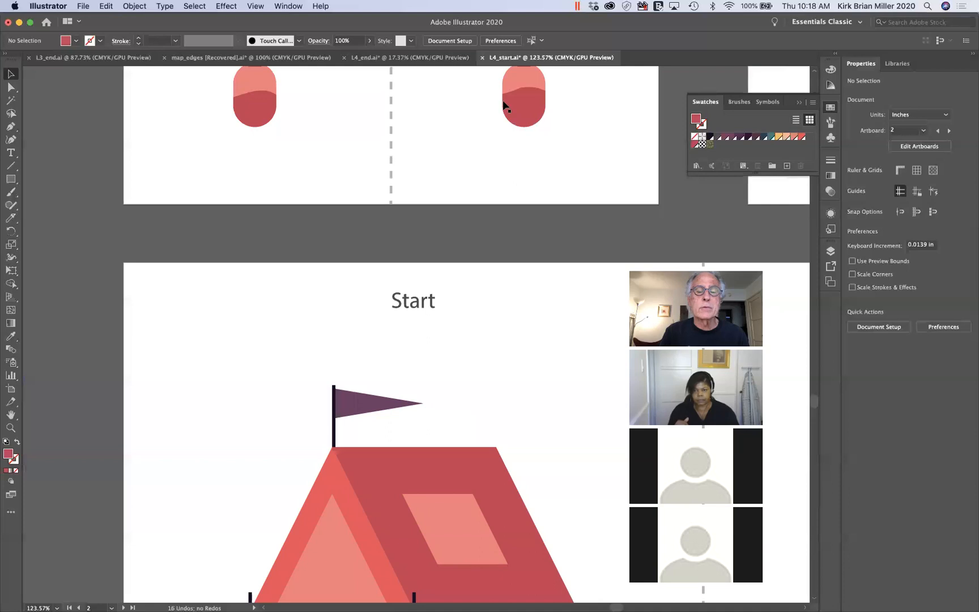
scroll(445, 445, down, 5)
scroll(445, 444, left, 1)
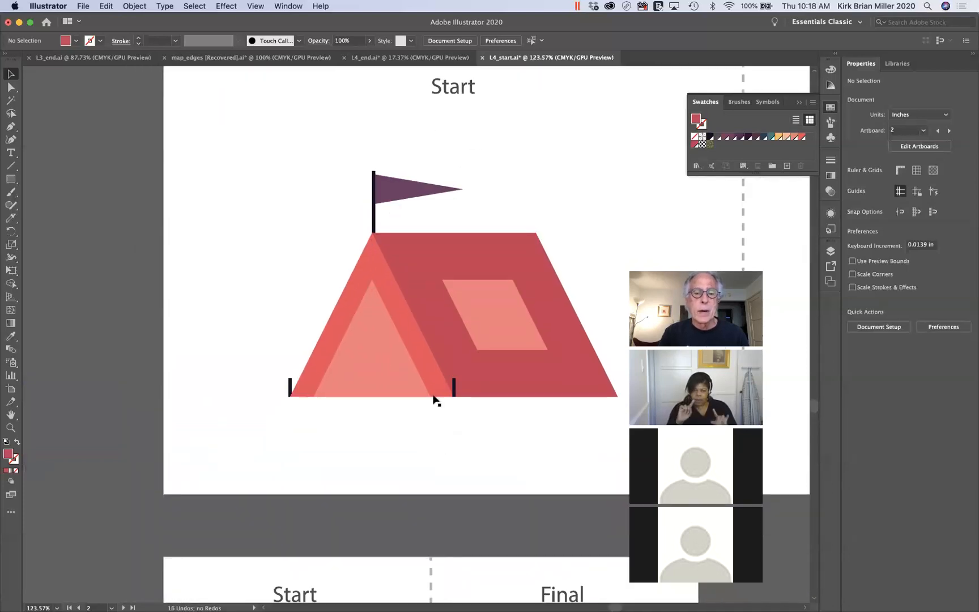
Step: Select the light pink door triangle of the Start tent and activate the Knife tool
click(367, 372)
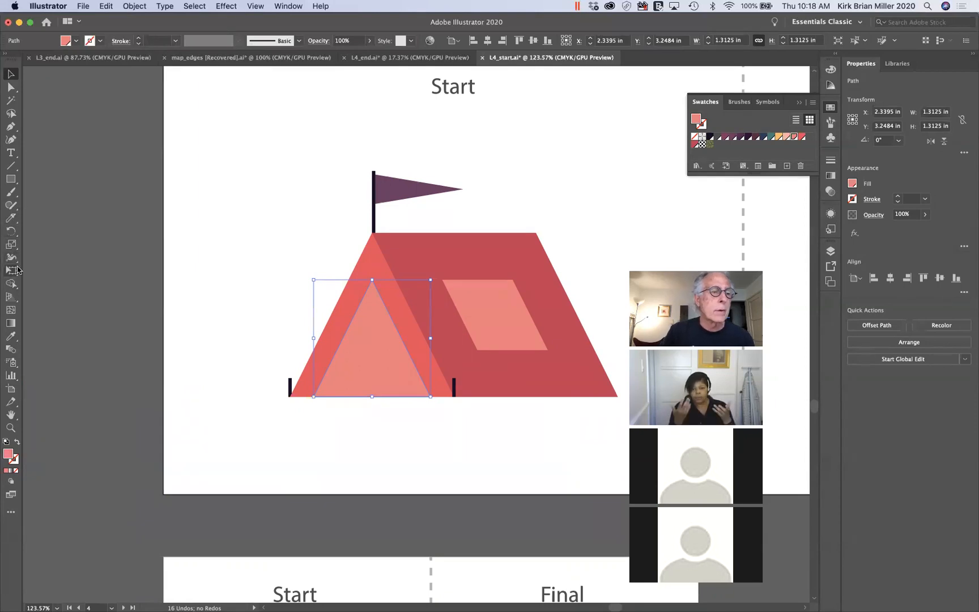
click(10, 219)
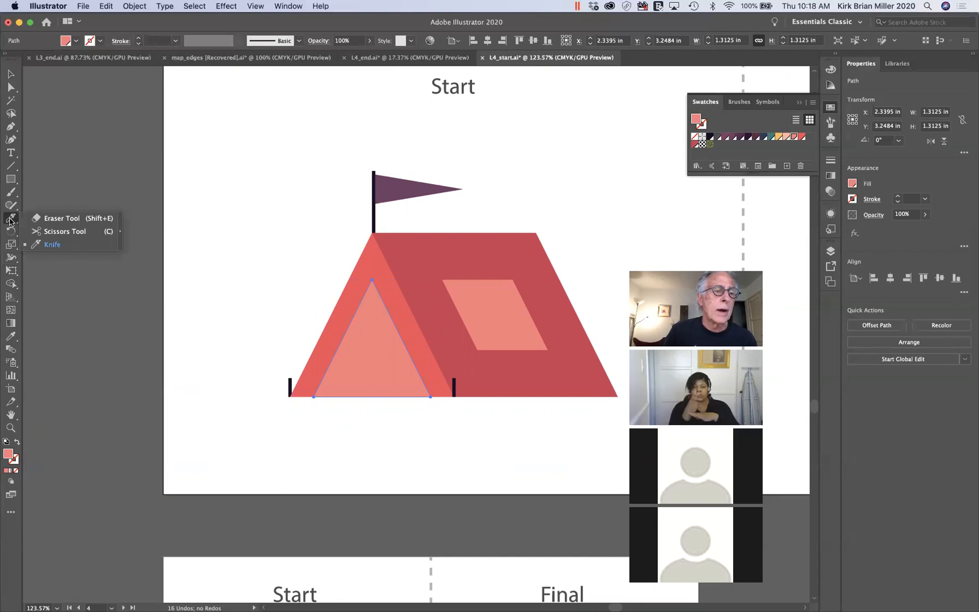
click(51, 244)
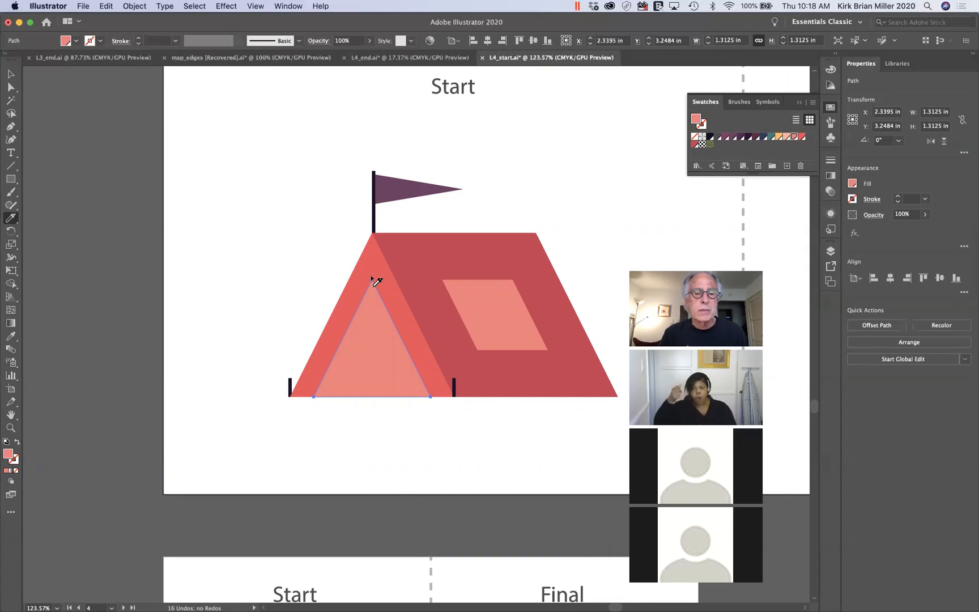
Step: Try freehand Knife cuts down the middle of the tent's door triangle, undoing each one
drag(372, 278, 372, 429)
key(super+z)
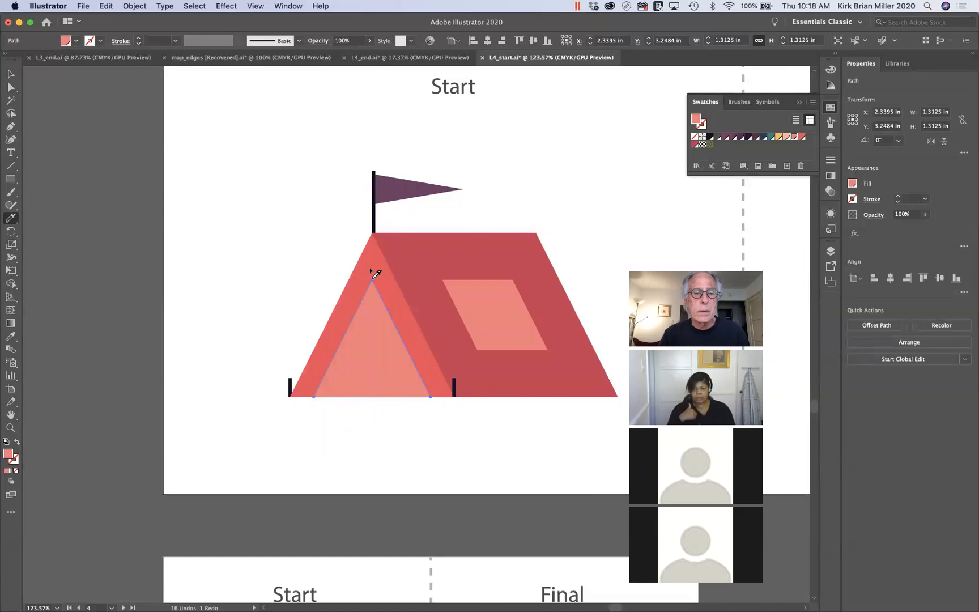
drag(373, 274, 370, 406)
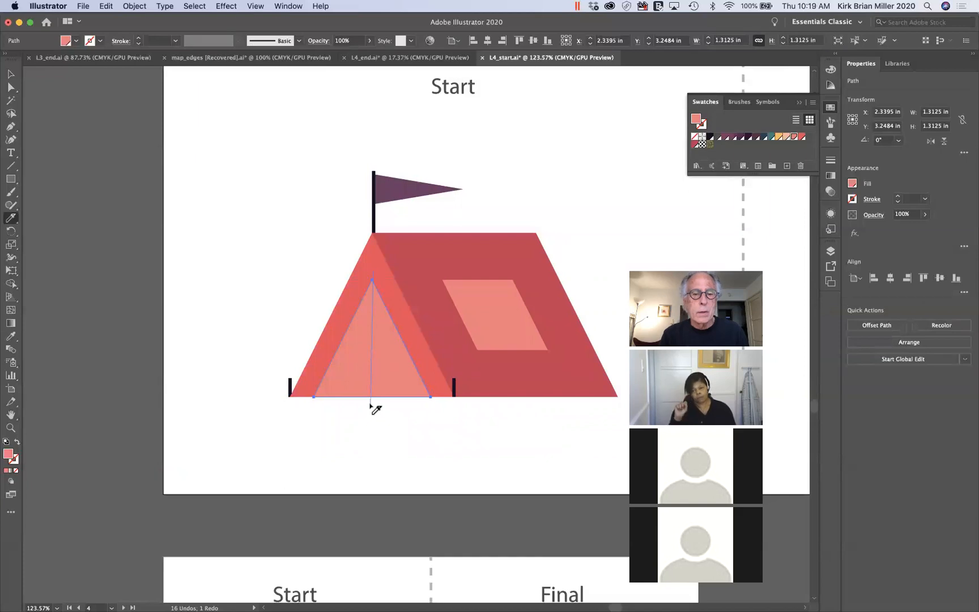
drag(370, 405, 370, 406)
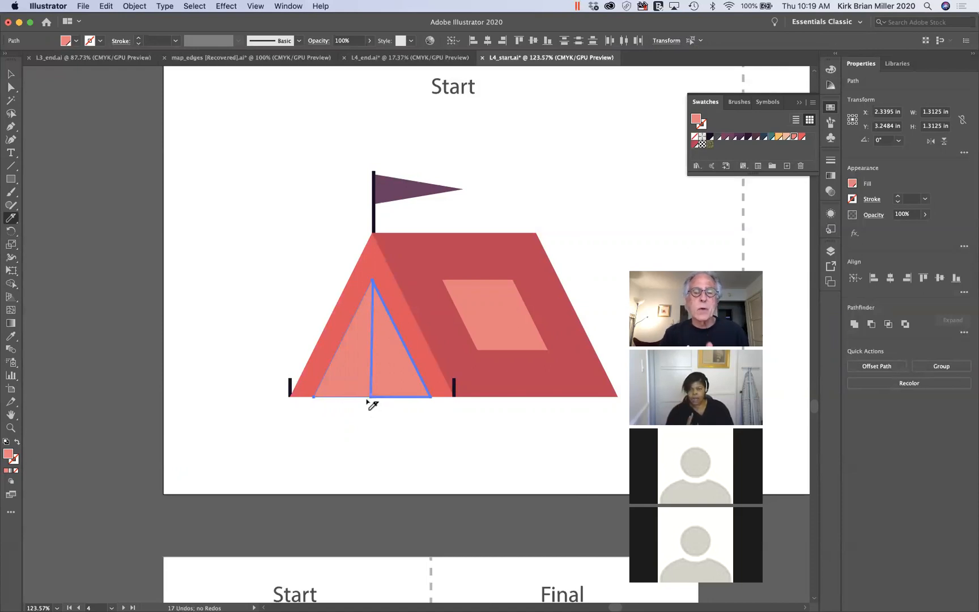
key(super)
key(super+z)
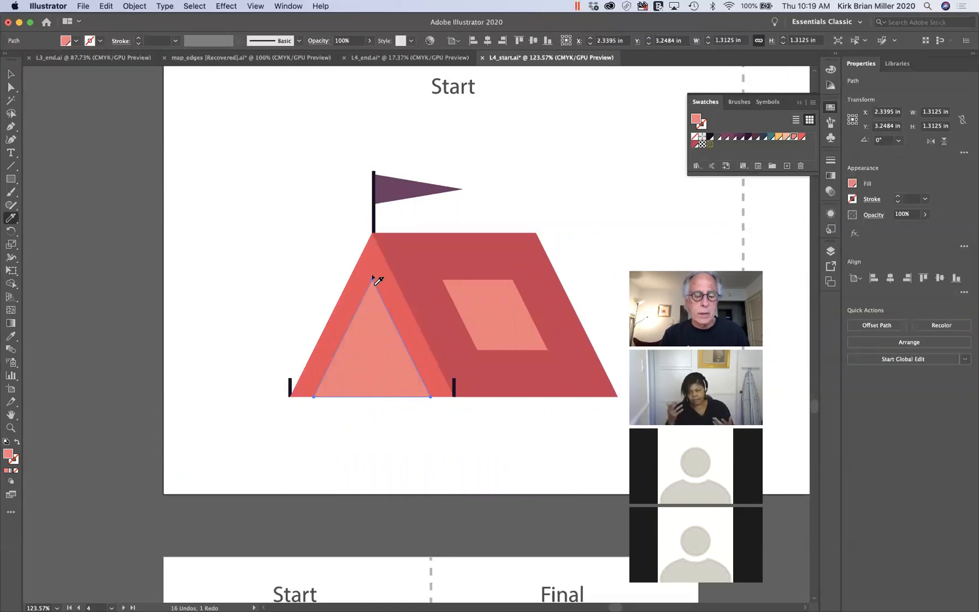
Step: Try a straight vertical Knife cut from the door triangle's apex past its base, and undo it
key(v)
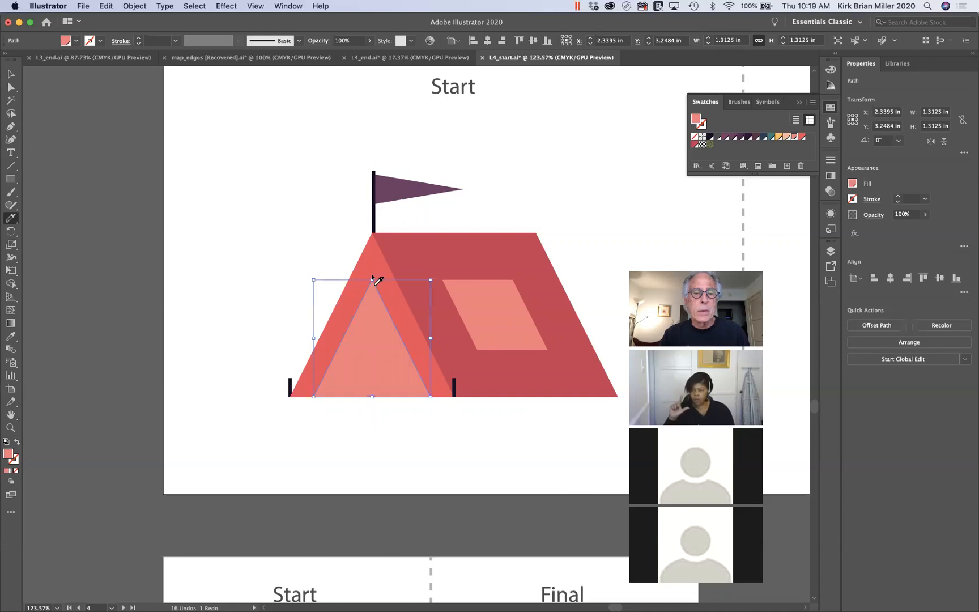
drag(373, 276, 373, 415)
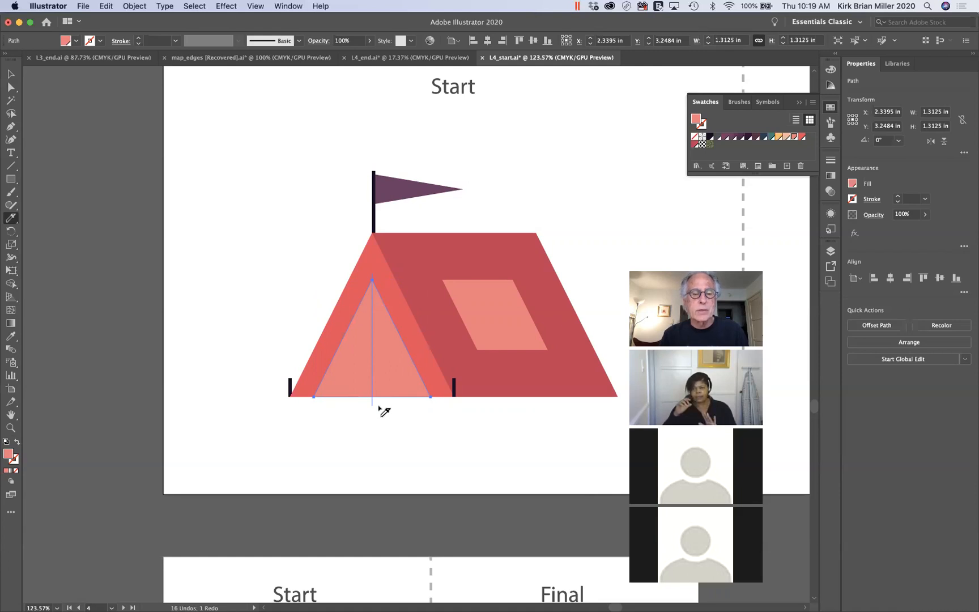
drag(379, 406, 378, 406)
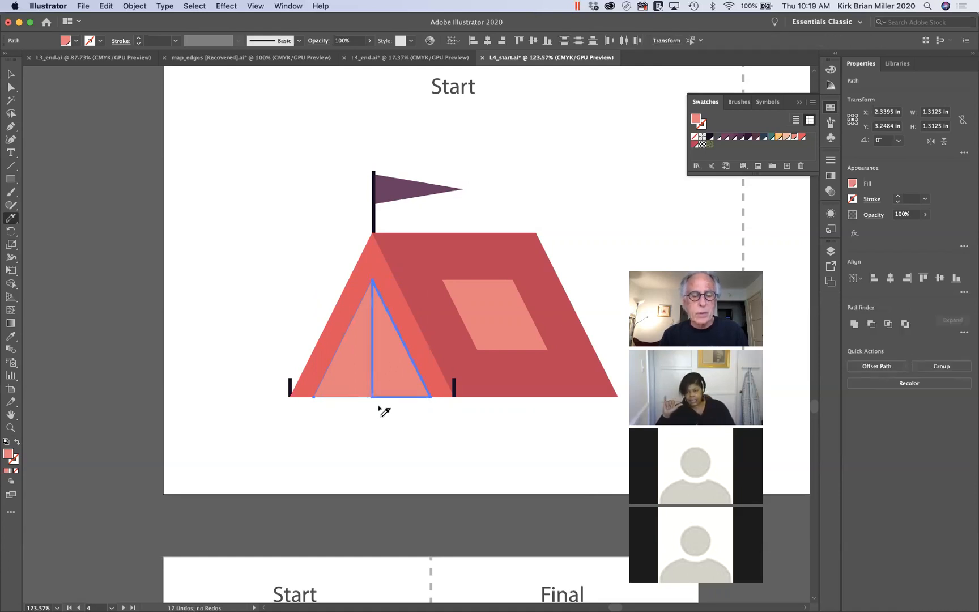
key(super+z)
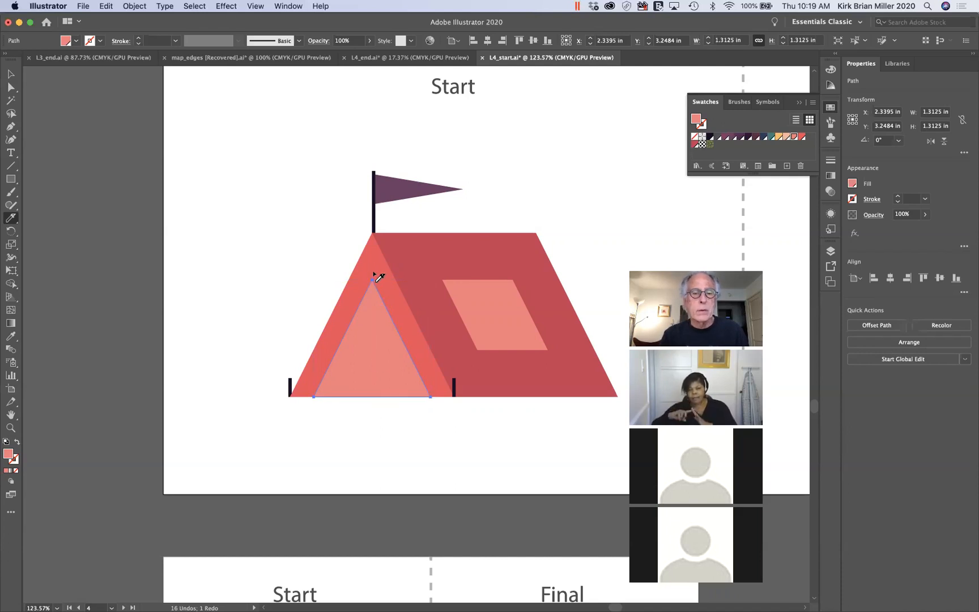
Step: Cut the tent's door triangle with the Knife vertically from its apex, and diagonally from the apex through the middle of the right half's base
mouse_move(373, 279)
mouse_down()
mouse_move(376, 313)
mouse_move(363, 327)
mouse_move(380, 342)
mouse_move(369, 341)
mouse_move(362, 415)
mouse_up()
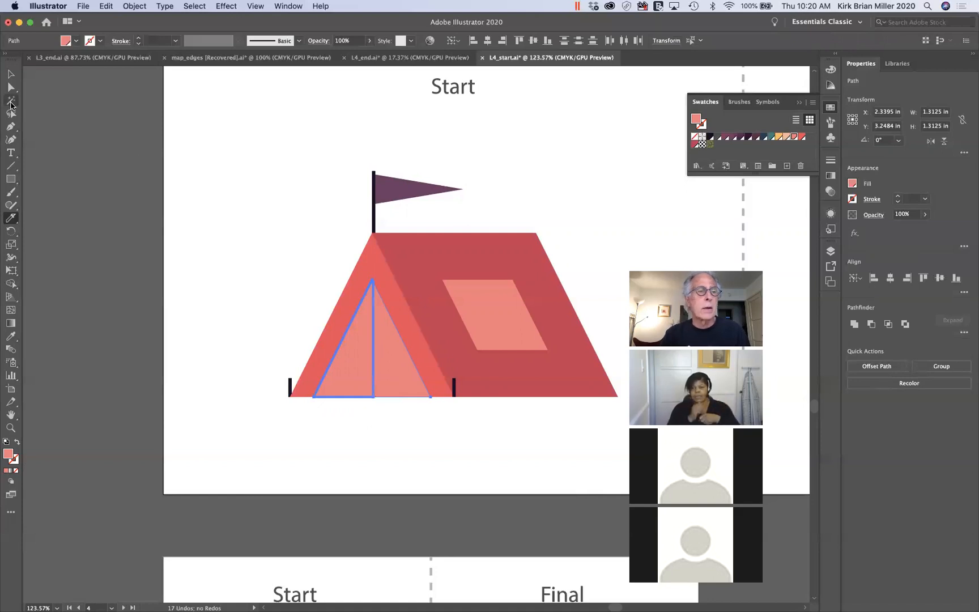
key(v)
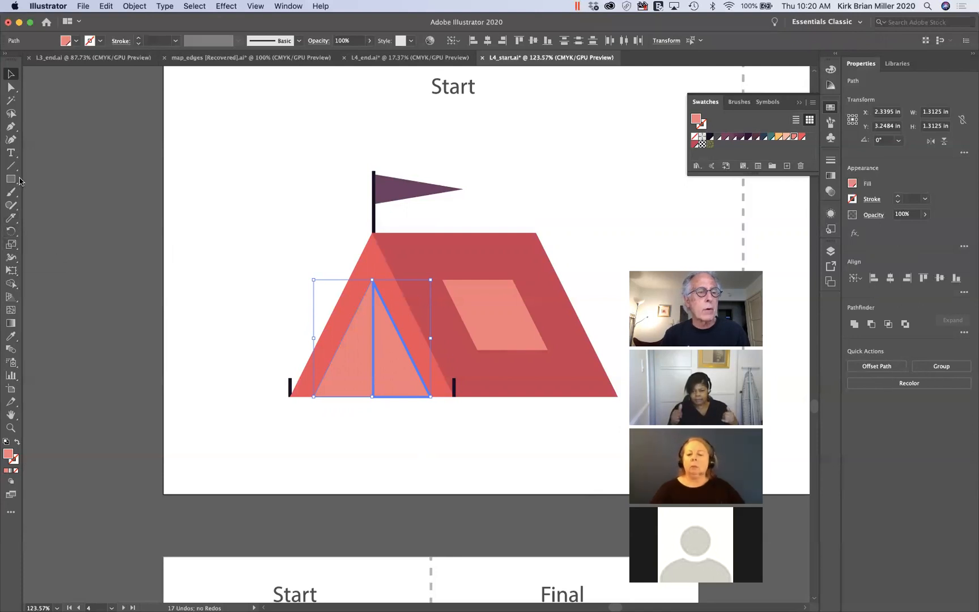
click(11, 218)
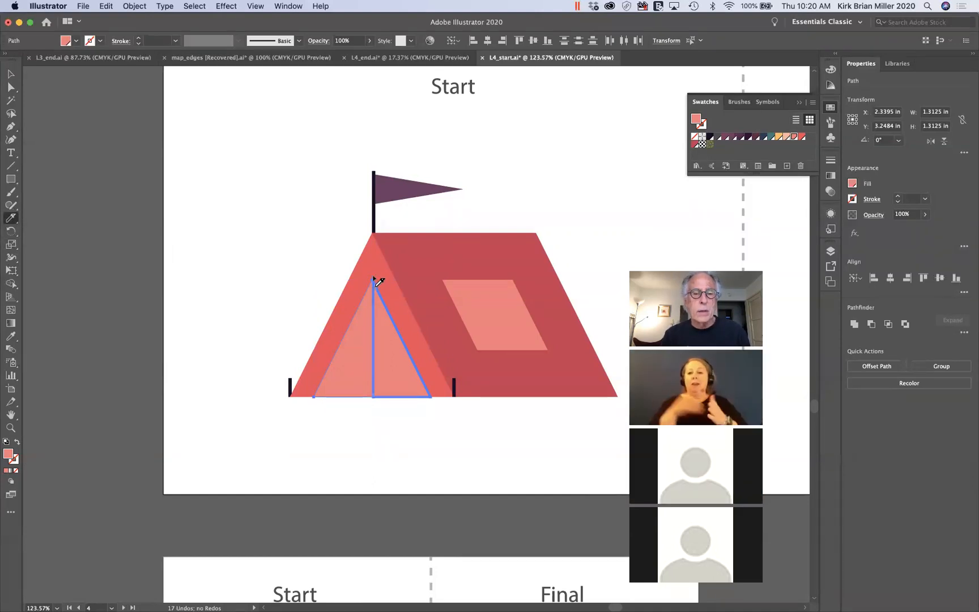
mouse_move(373, 278)
mouse_down()
mouse_move(375, 327)
mouse_move(406, 418)
mouse_up()
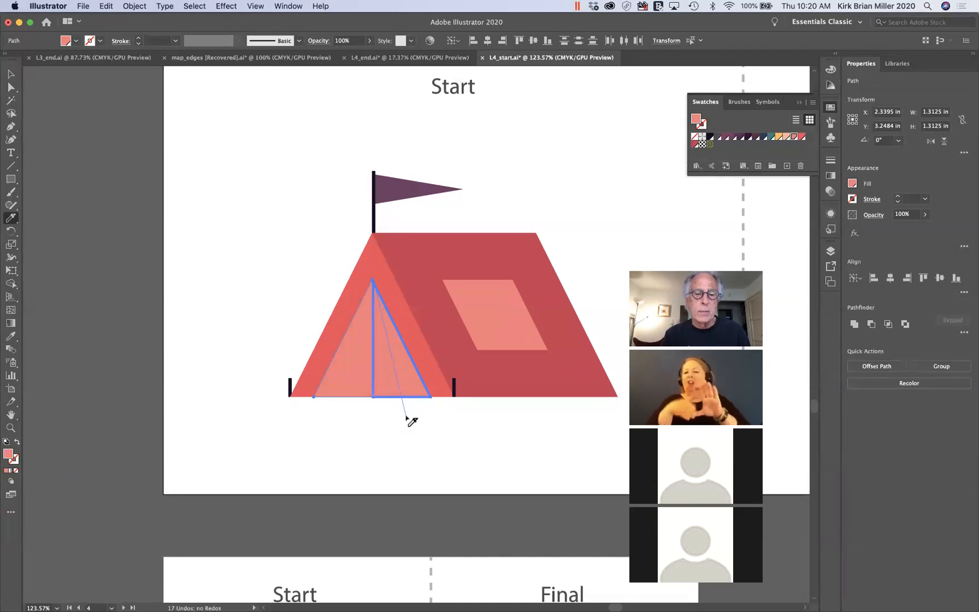
drag(408, 420, 409, 420)
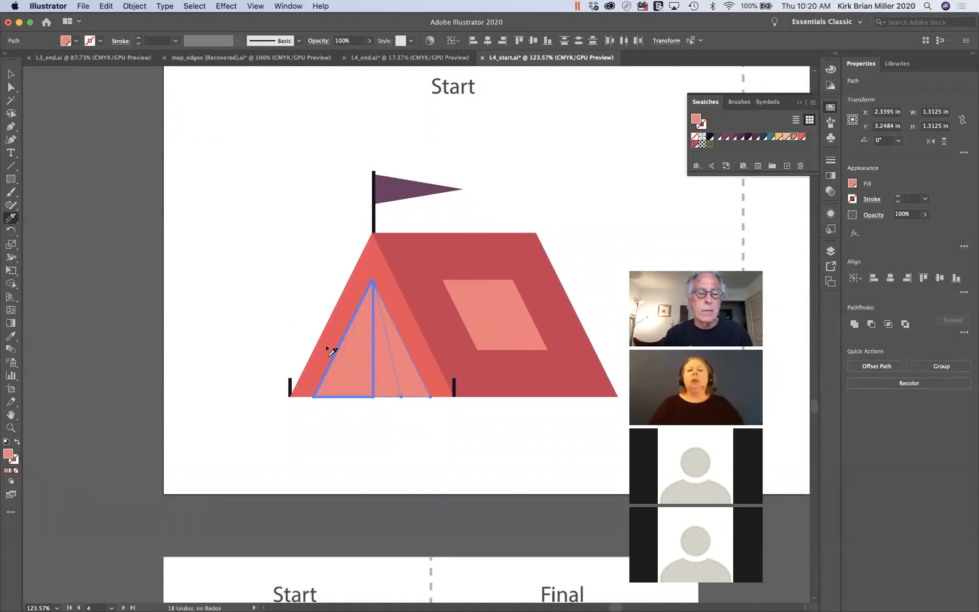
Step: Fill the narrow middle piece of the cut tent door with the yellow-orange swatch and deselect it
click(11, 74)
click(406, 421)
click(389, 381)
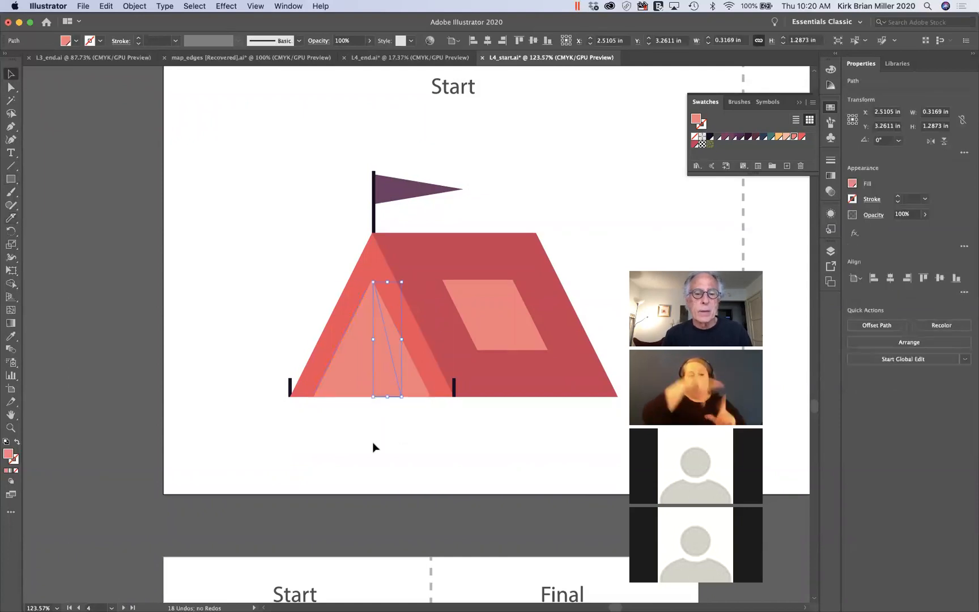
click(779, 136)
click(514, 184)
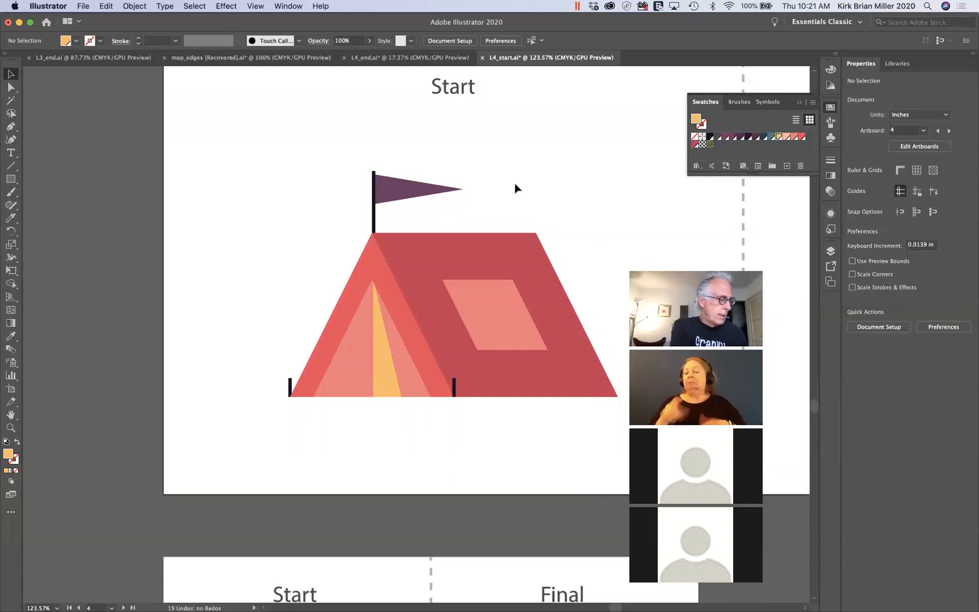
Step: Select the thick vertical line above the plant in the Start half of the plant exercise
scroll(515, 188, down, 3)
scroll(515, 184, down, 15)
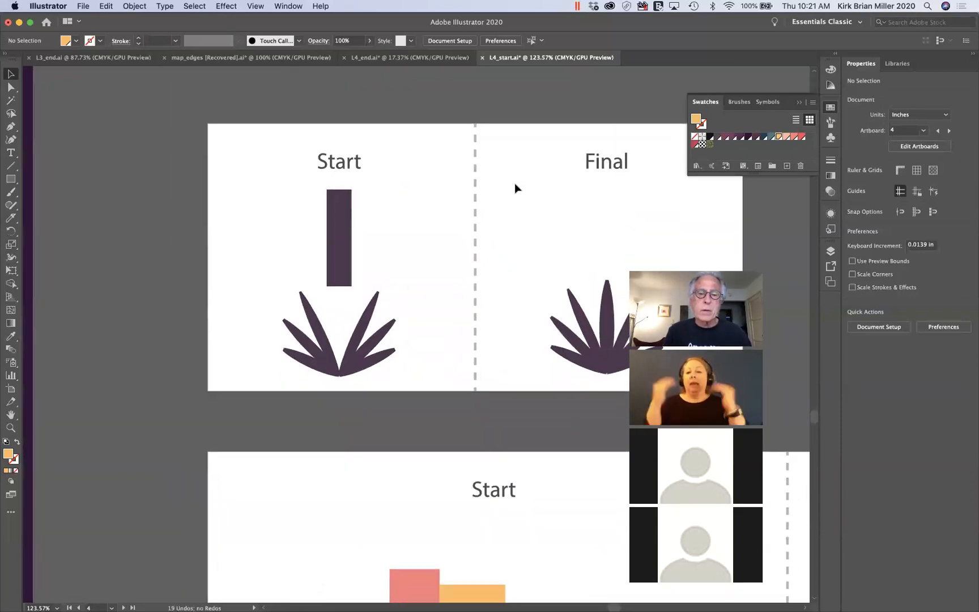
click(610, 323)
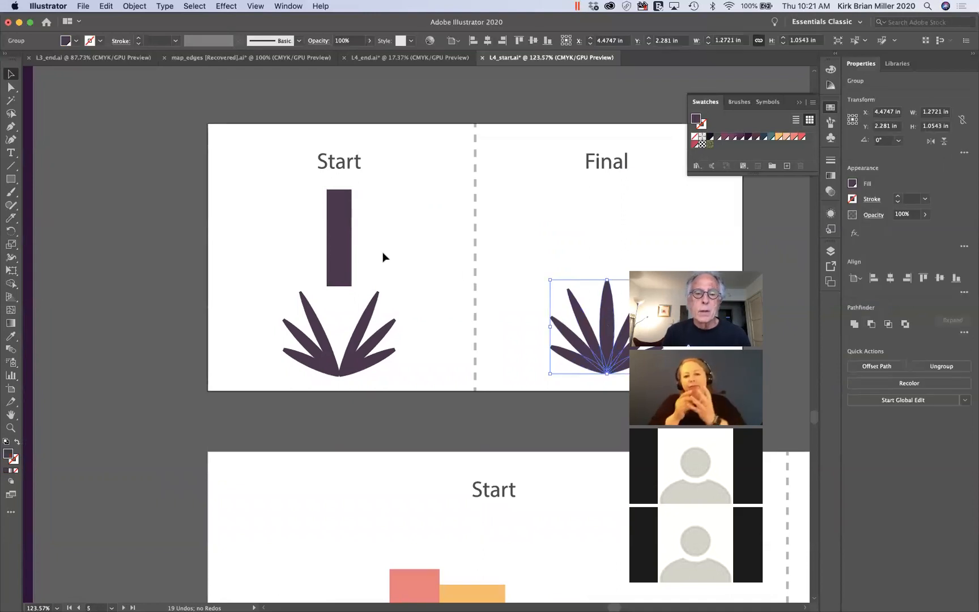
click(340, 250)
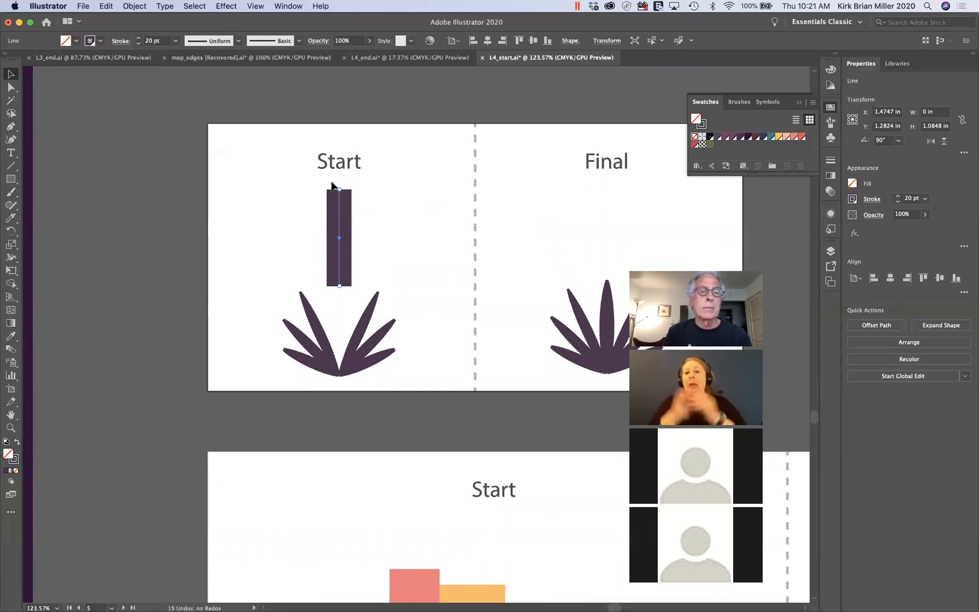
Step: Convert the selected vertical line's stroke to an outlined shape with Outline Stroke
click(107, 6)
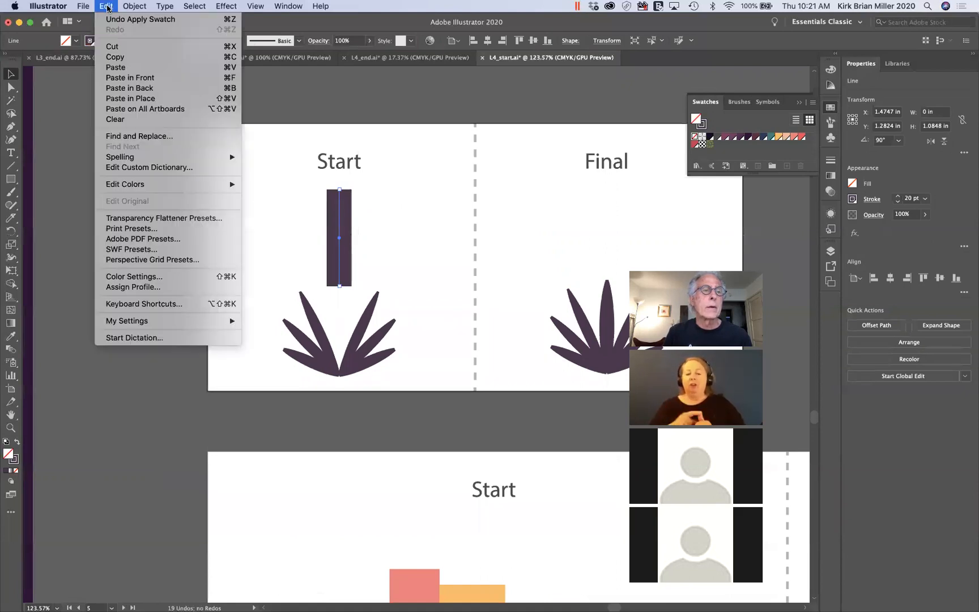
mouse_move(133, 10)
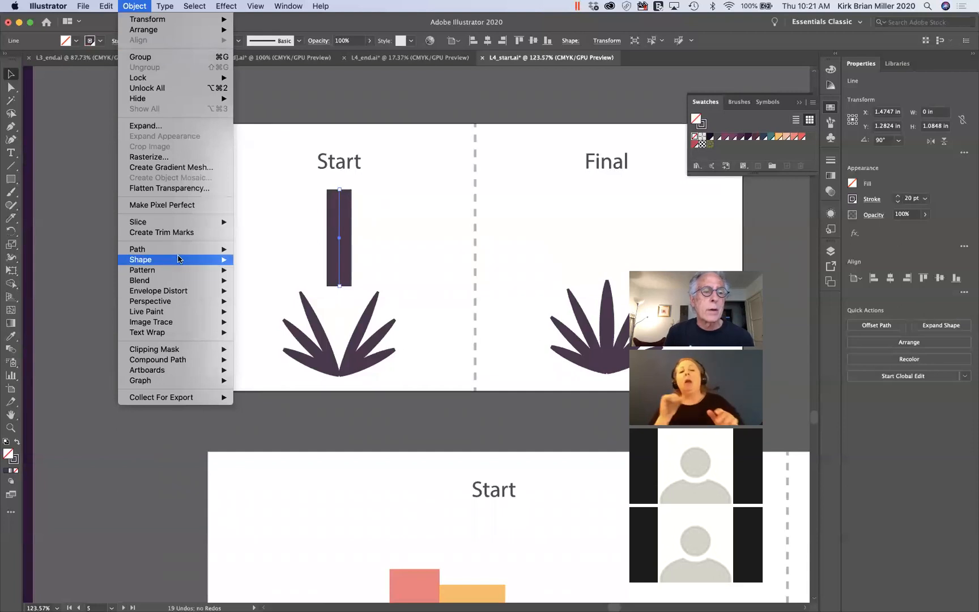
mouse_move(181, 257)
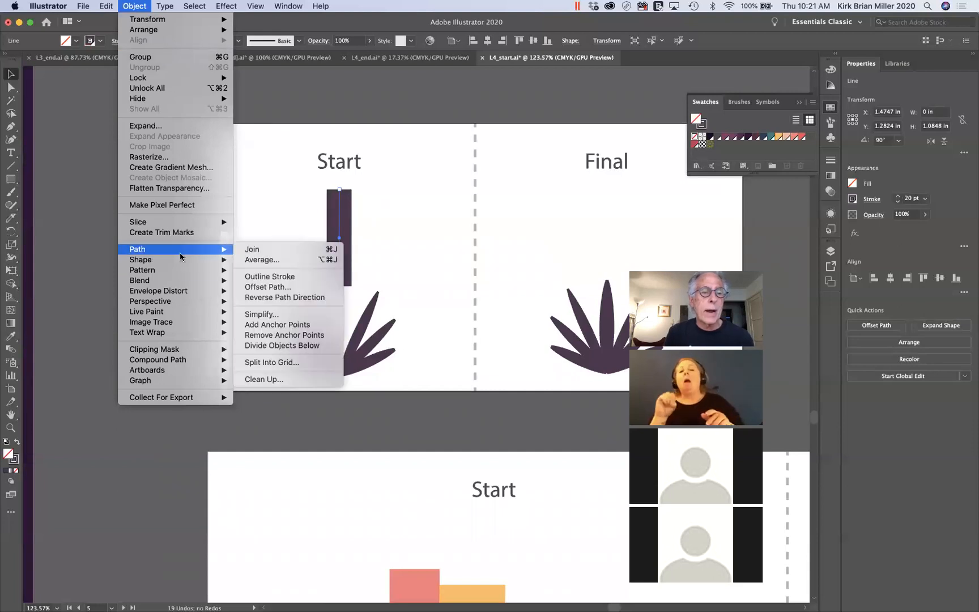
click(253, 277)
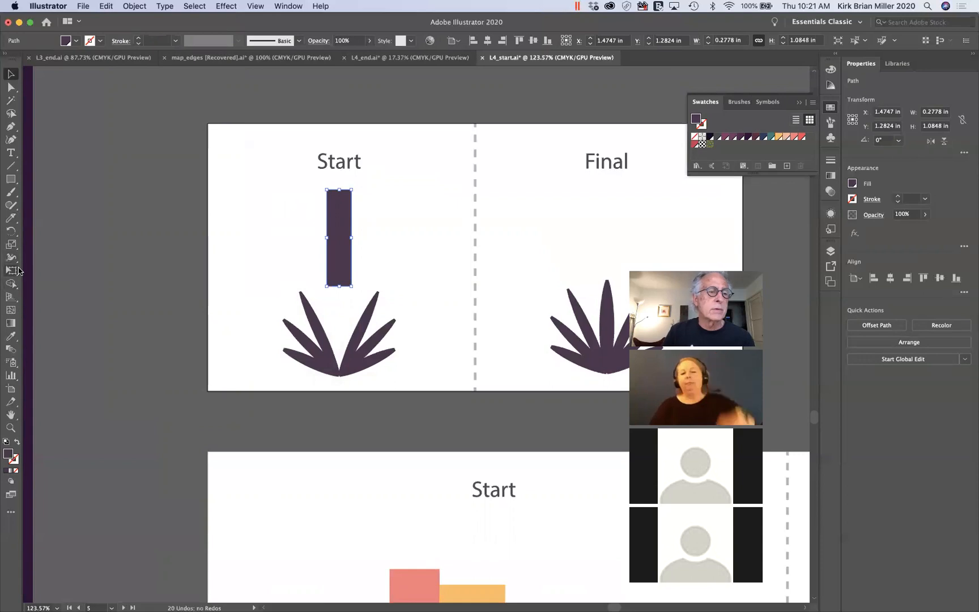
Step: Try shaving both long sides of the outlined bar into a tapered leaf with the Eraser, and undo back to the original line
drag(11, 218, 51, 221)
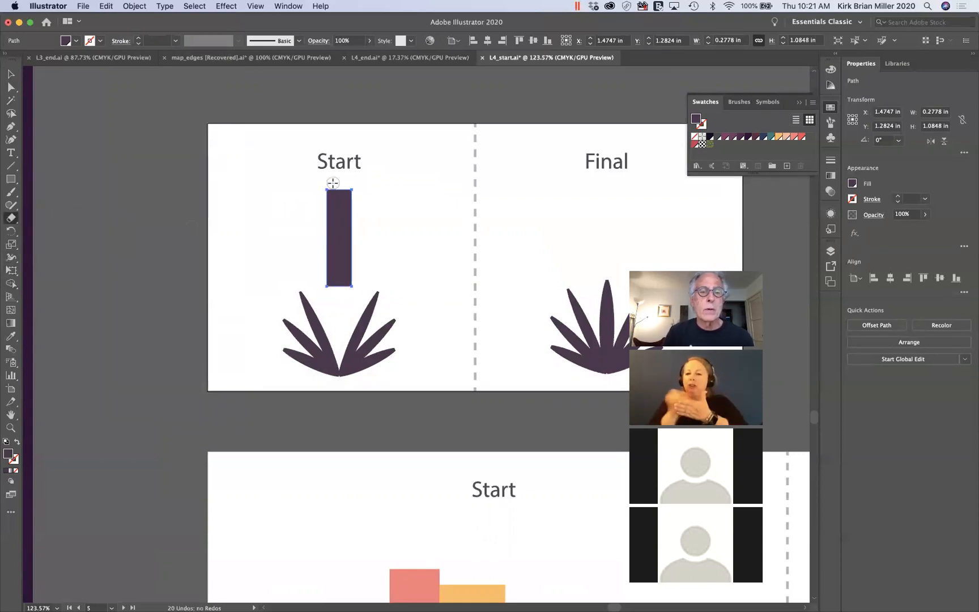
mouse_move(332, 190)
mouse_down()
mouse_move(322, 241)
mouse_move(339, 328)
mouse_up()
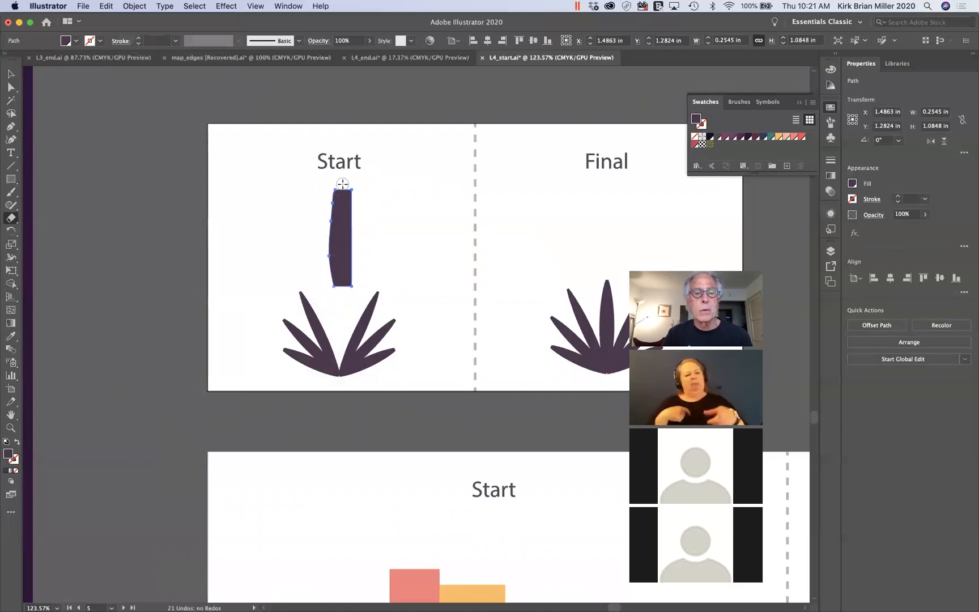
drag(345, 183, 346, 286)
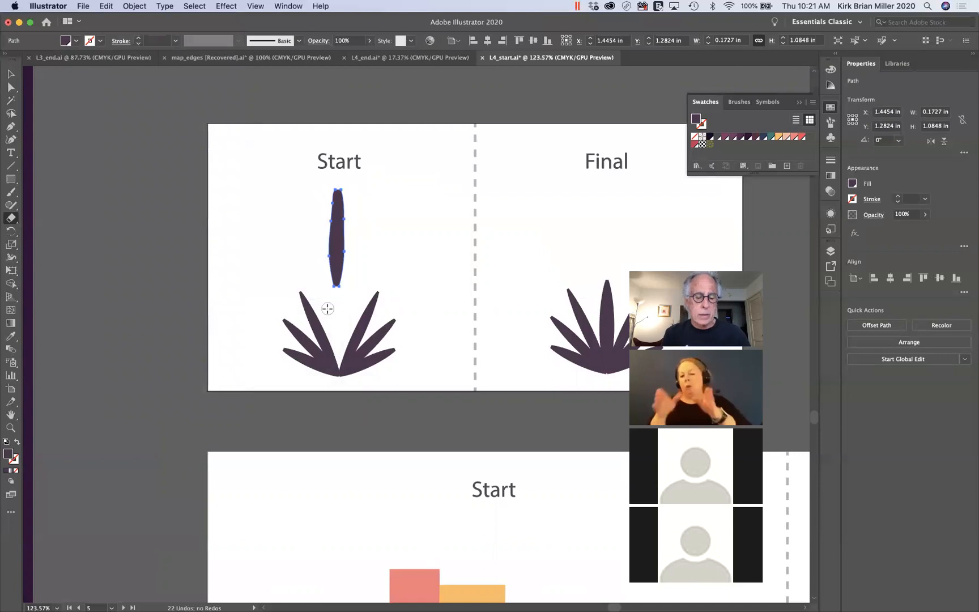
key(super+z)
key(super+z)
key(super+z)
key(super+z)
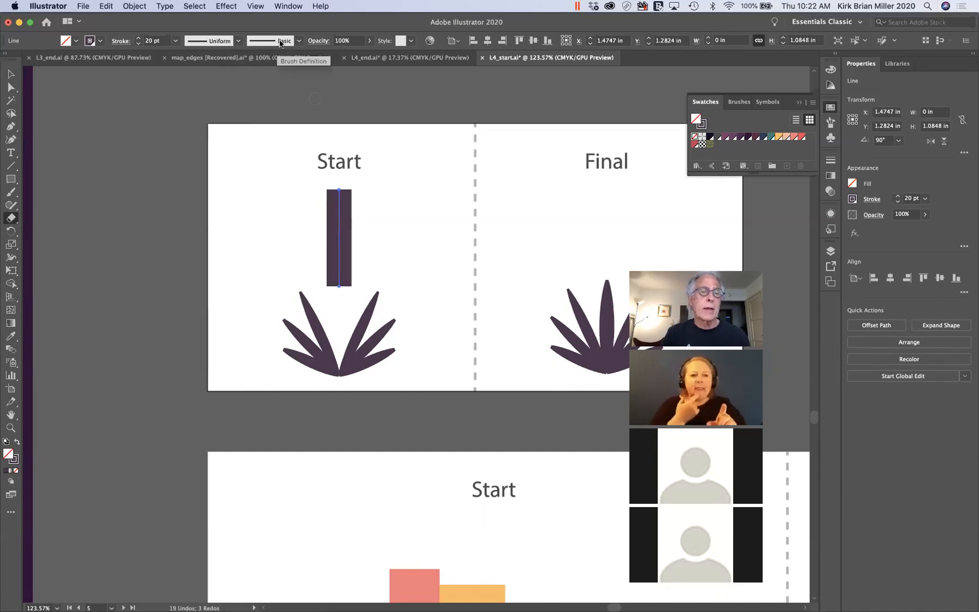
Step: Apply the lens-shaped width profile that tapers at both ends to the vertical line's stroke
click(238, 41)
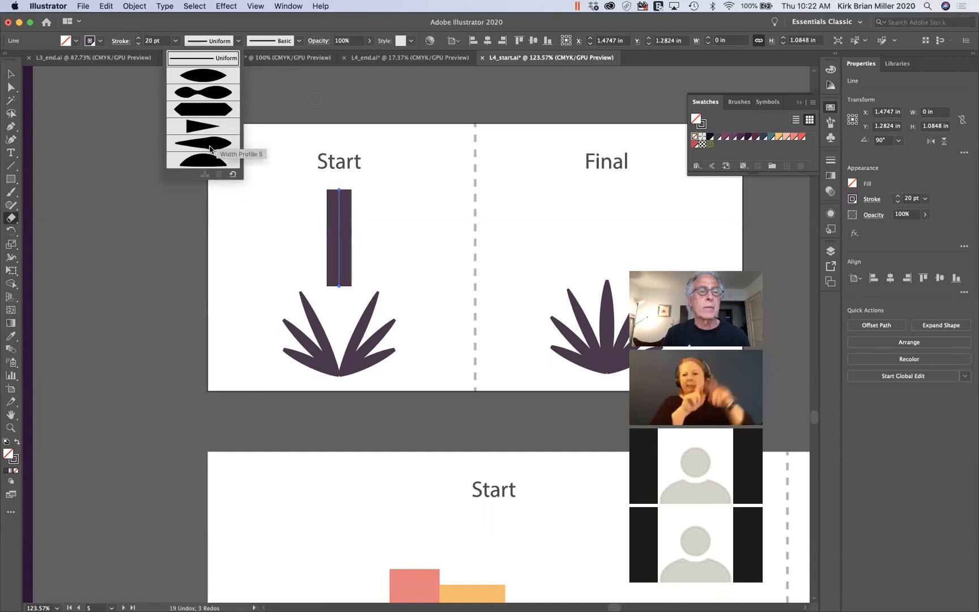
click(209, 77)
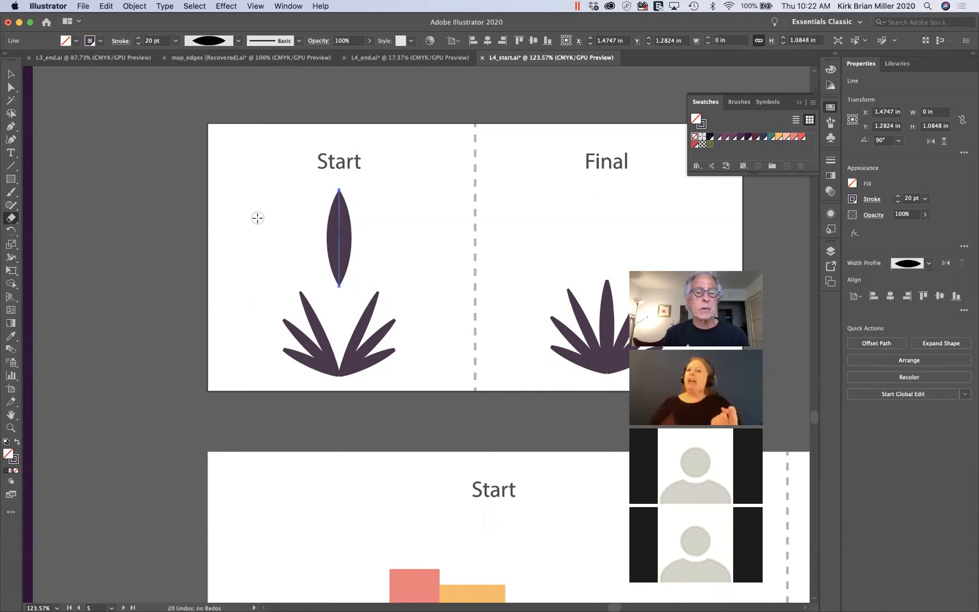
scroll(257, 218, up, 5)
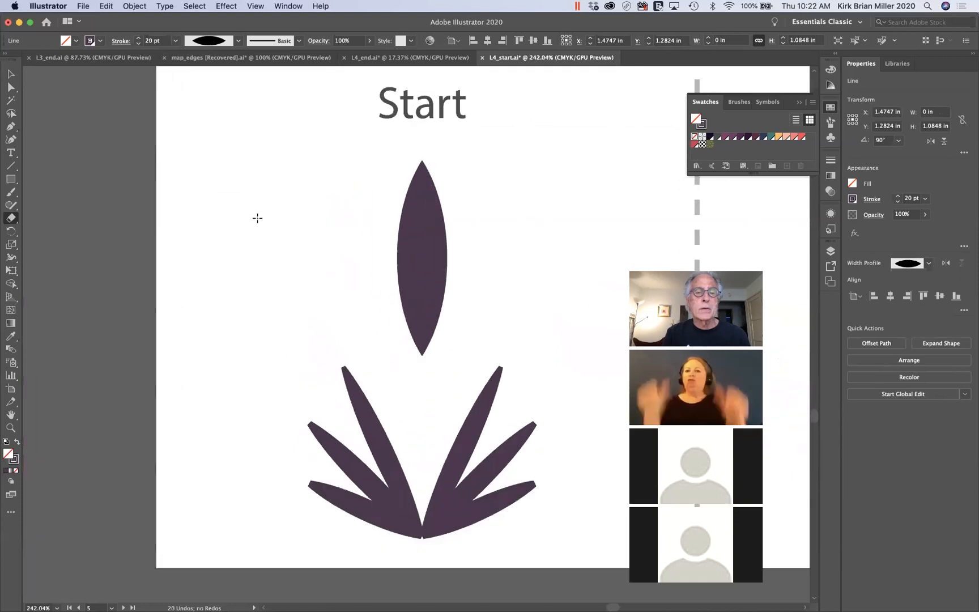
scroll(257, 218, right, 3)
scroll(257, 218, right, 1)
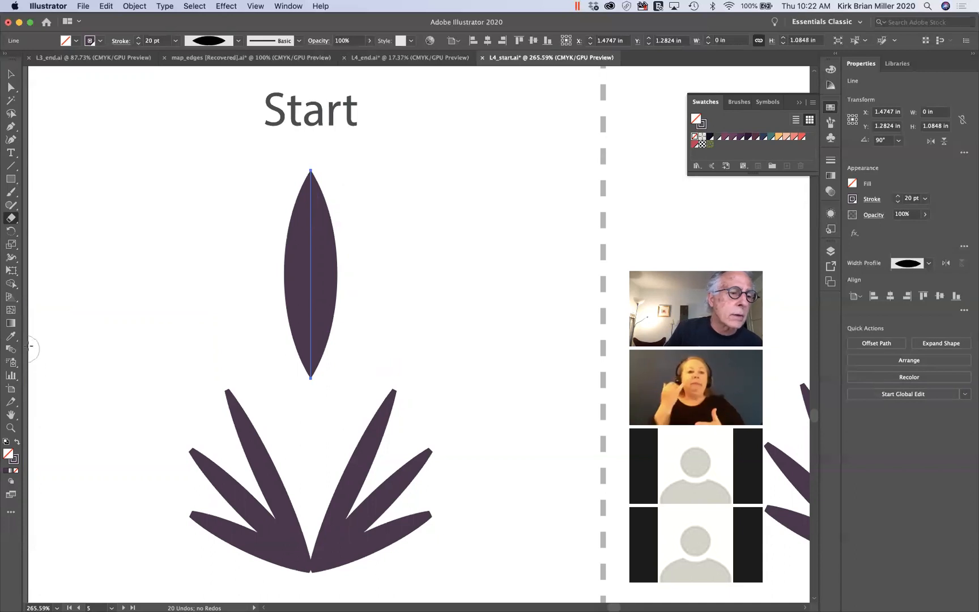
Step: Widen the leaf line's pointed upper and lower ends slightly with the Width tool, making both tips blunt
click(12, 257)
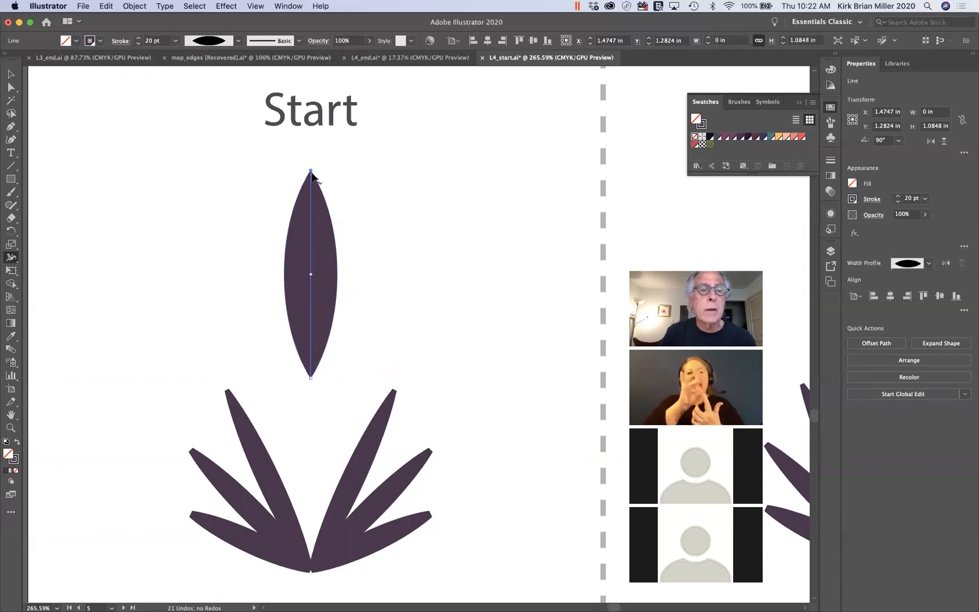
drag(316, 170, 317, 171)
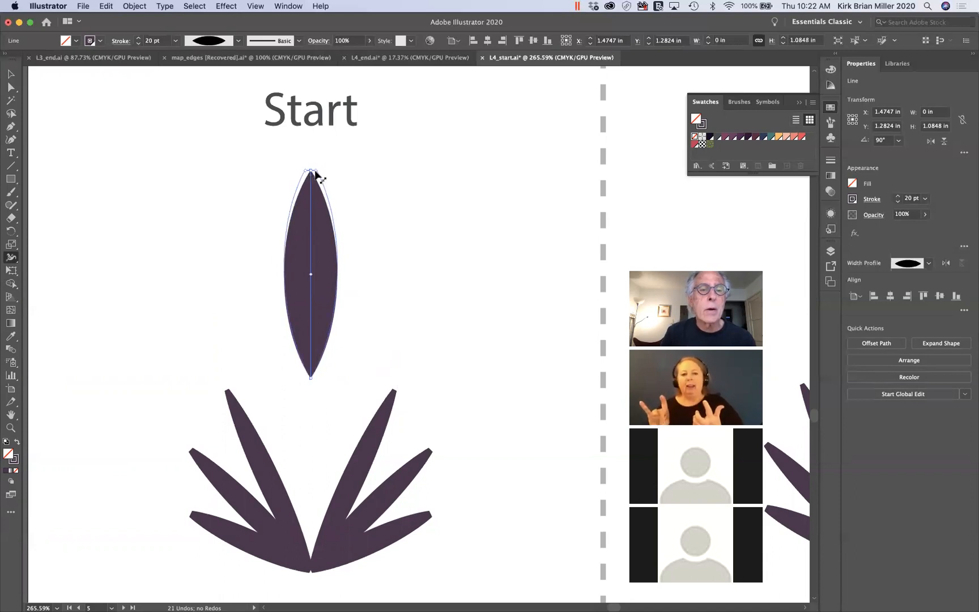
click(311, 175)
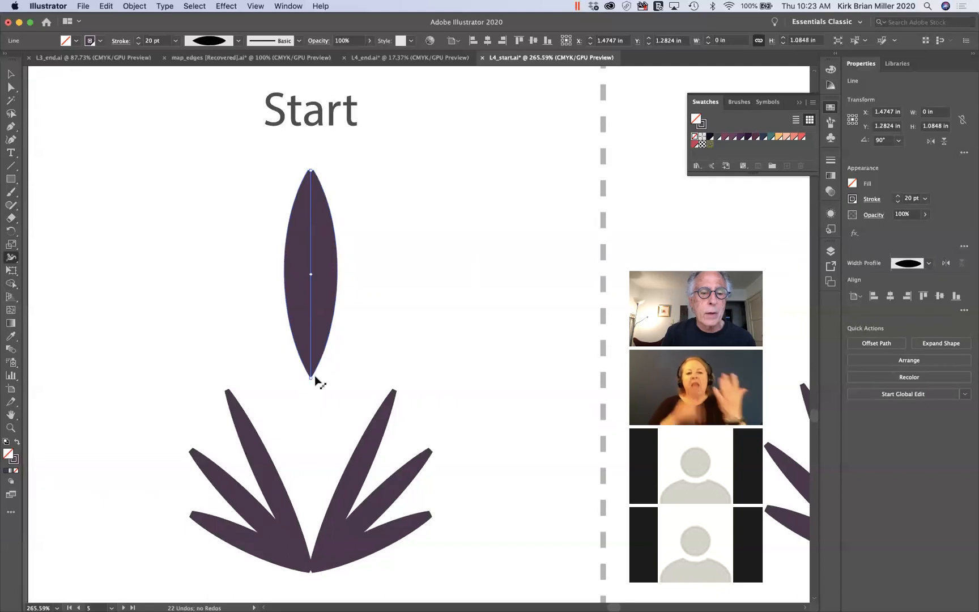
drag(312, 378, 317, 379)
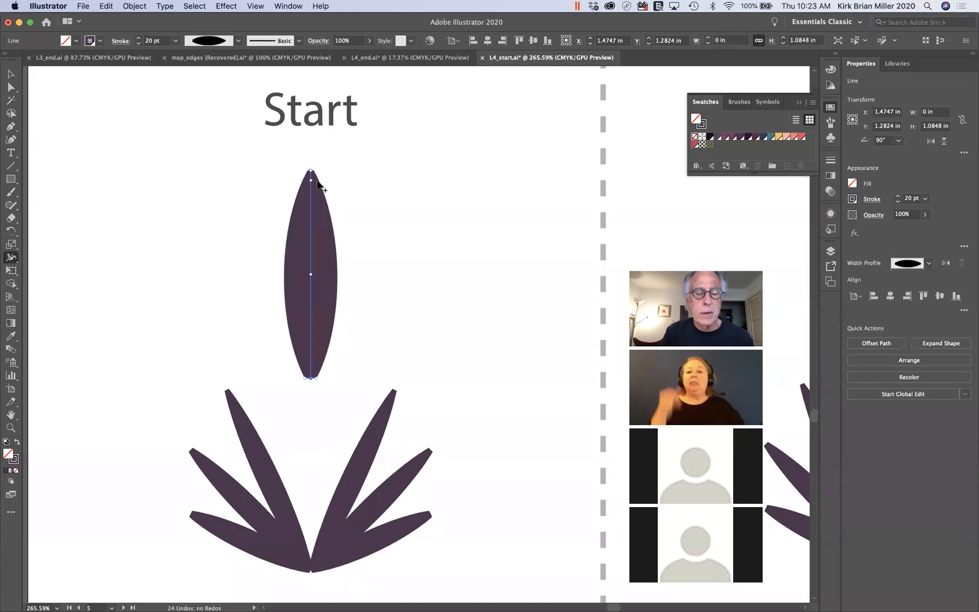
scroll(315, 179, up, 5)
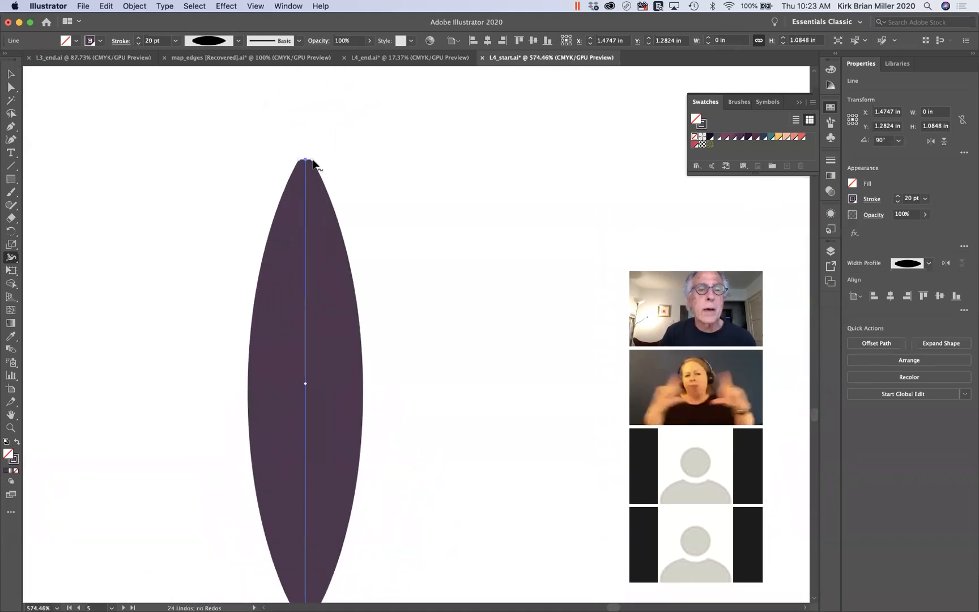
click(317, 165)
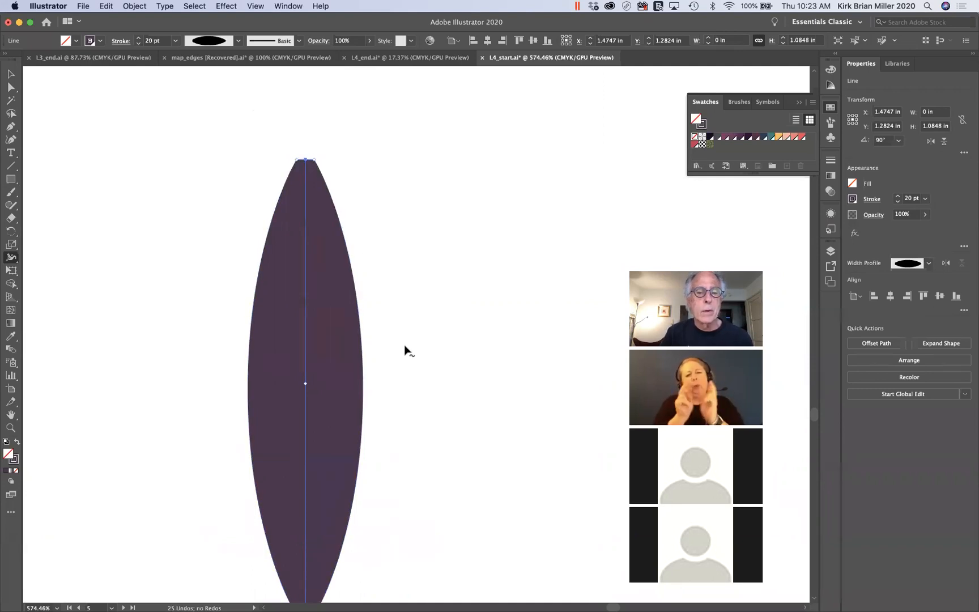
scroll(384, 356, down, 6)
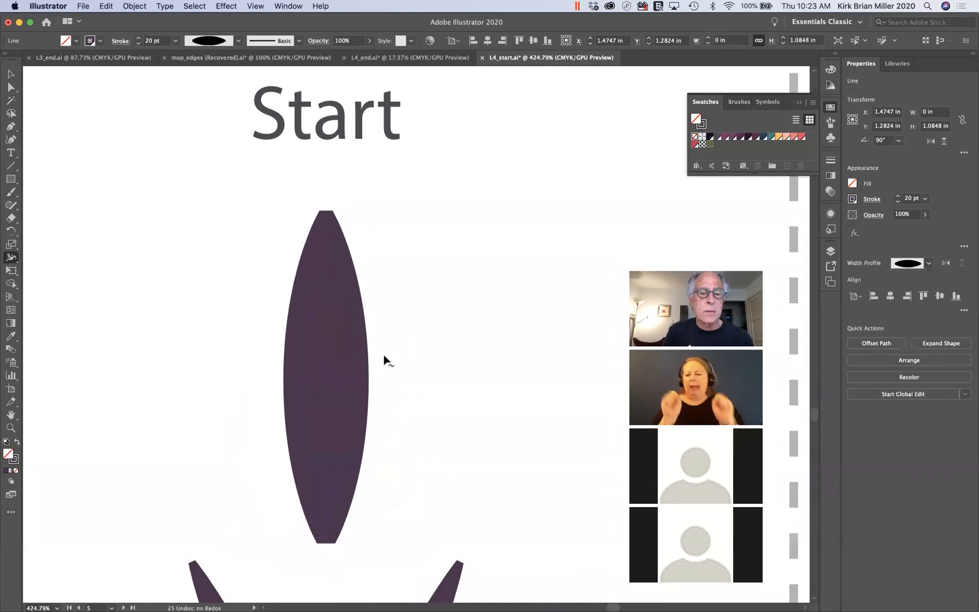
scroll(383, 360, down, 2)
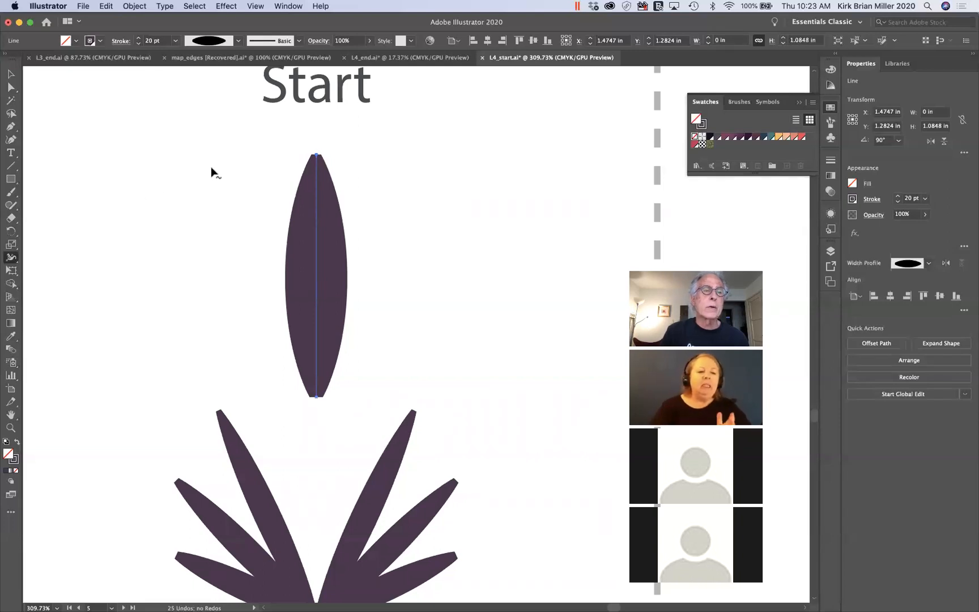
Step: Convert the leaf's variable-width stroke to a filled shape with Outline Stroke
click(130, 7)
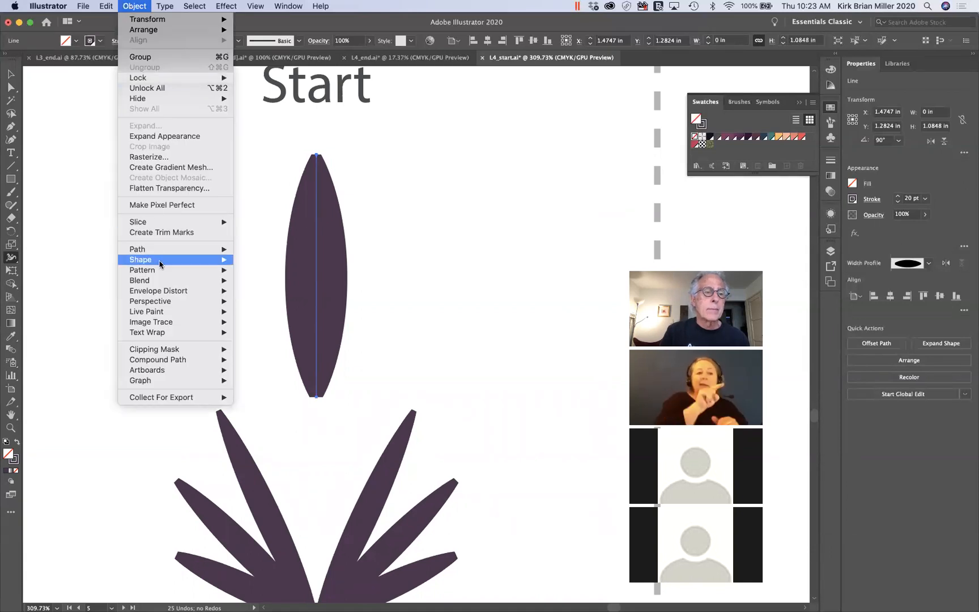
mouse_move(162, 250)
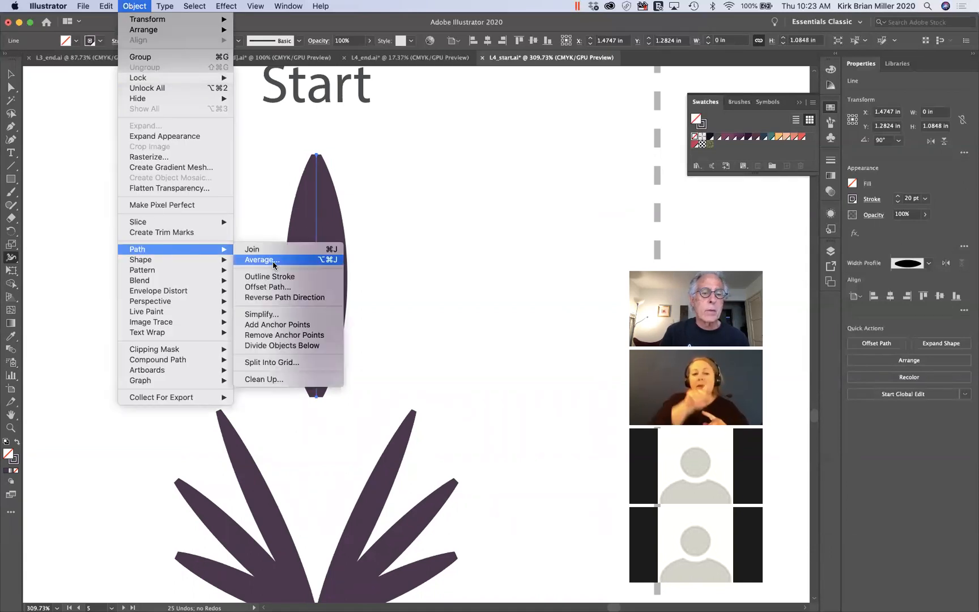
click(269, 277)
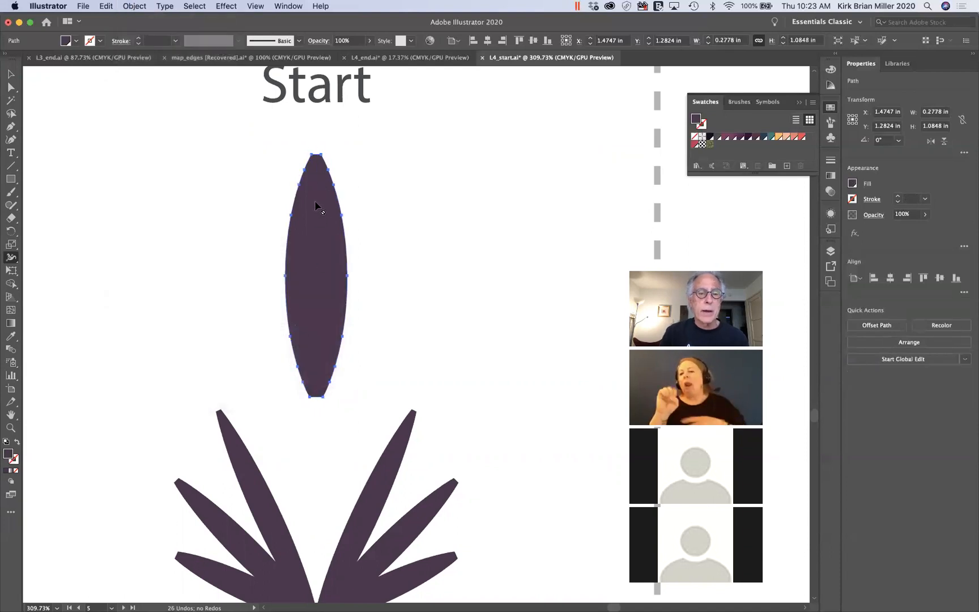
Step: Move the leaf straight down into the plant's center with its base meeting the other leaves, and narrow it symmetrically to a similar width
click(11, 74)
drag(319, 203, 286, 420)
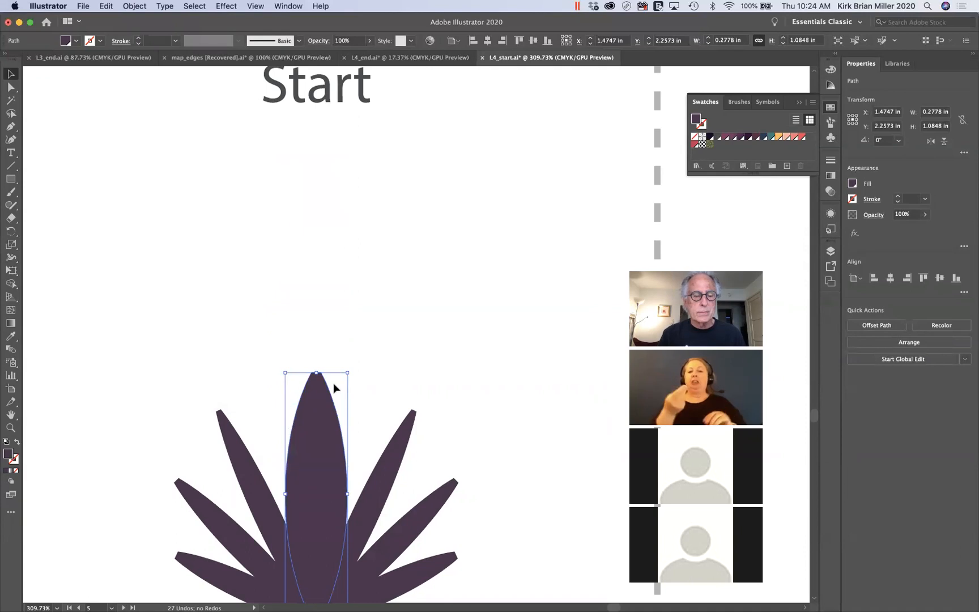
scroll(333, 384, down, 5)
scroll(333, 384, left, 1)
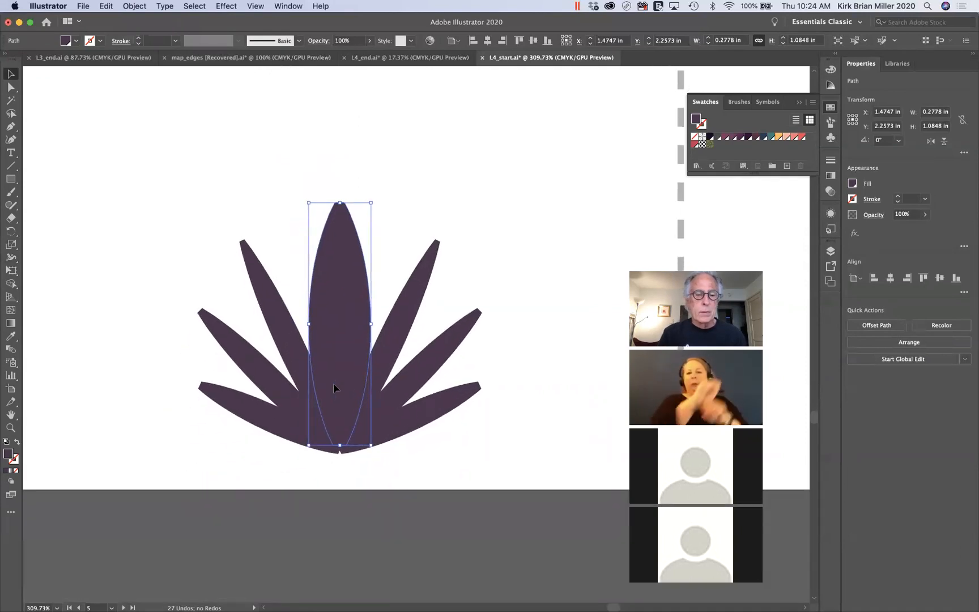
drag(337, 292, 336, 301)
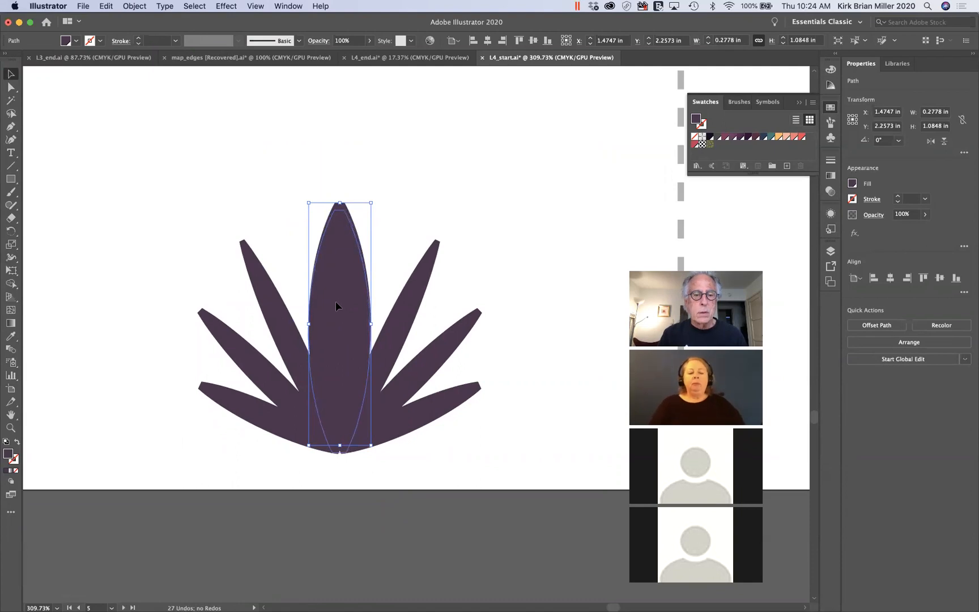
drag(336, 302, 337, 302)
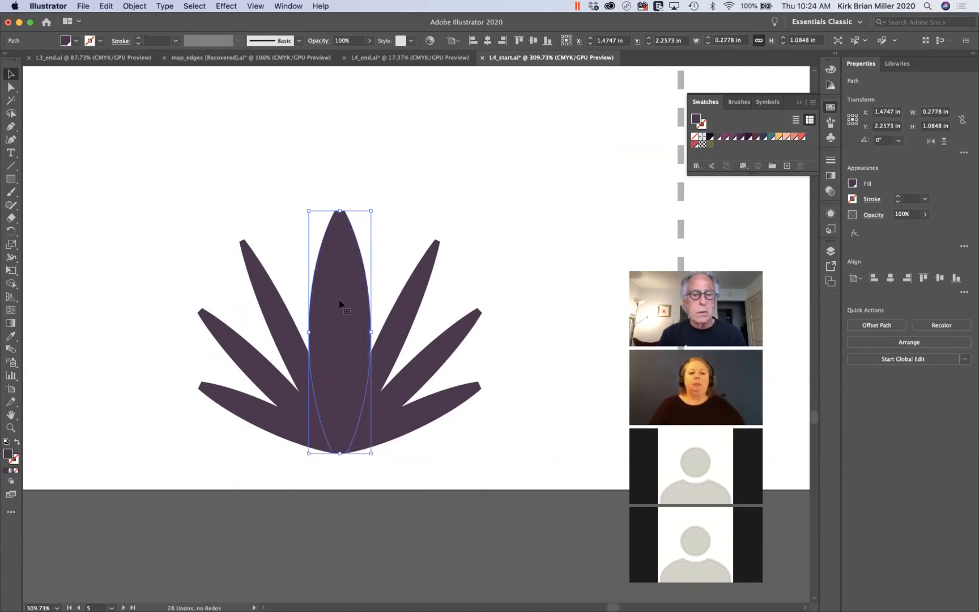
drag(374, 332, 359, 332)
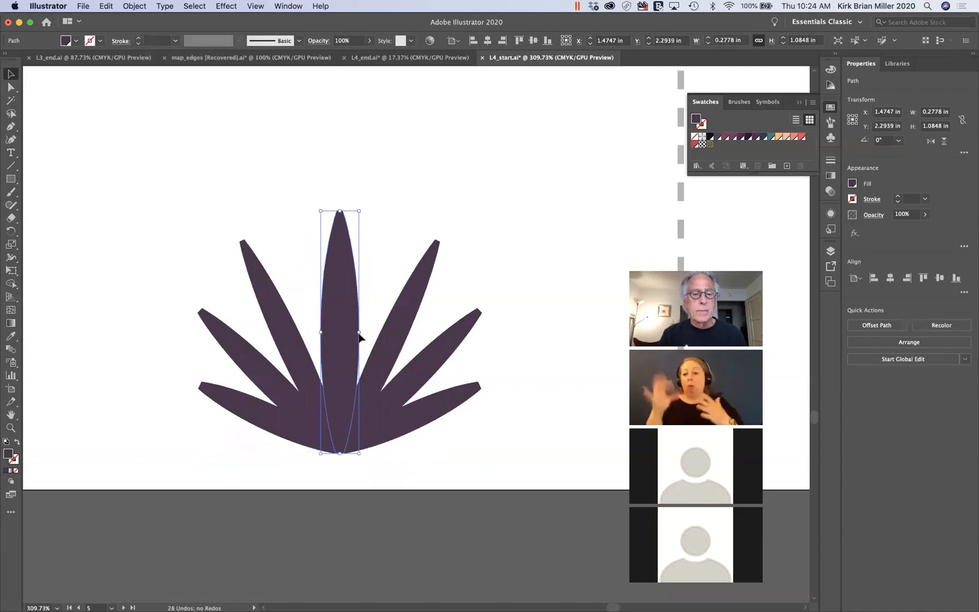
click(413, 462)
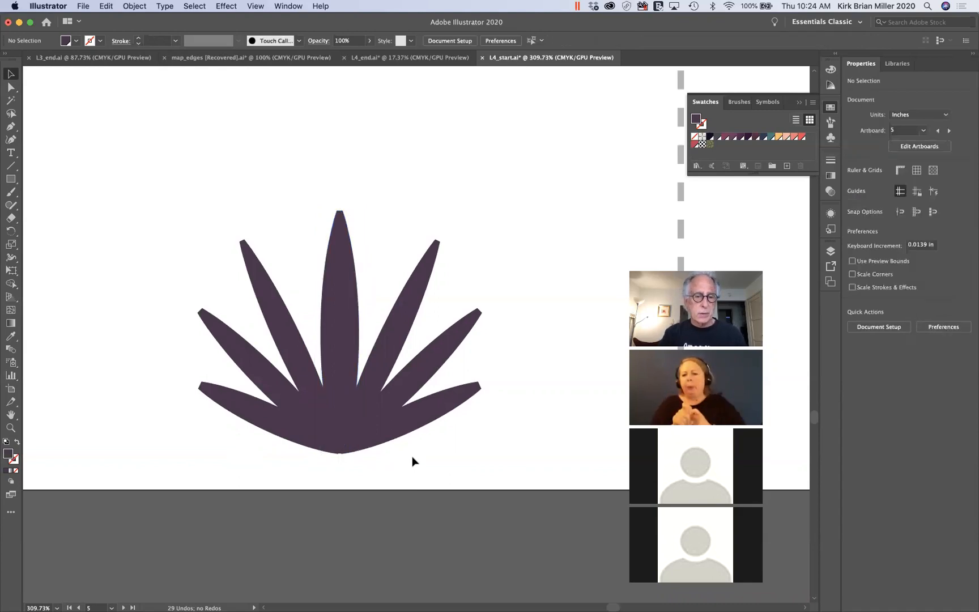
Step: Group all seven leaves of the Start plant into one object
scroll(412, 461, down, 3)
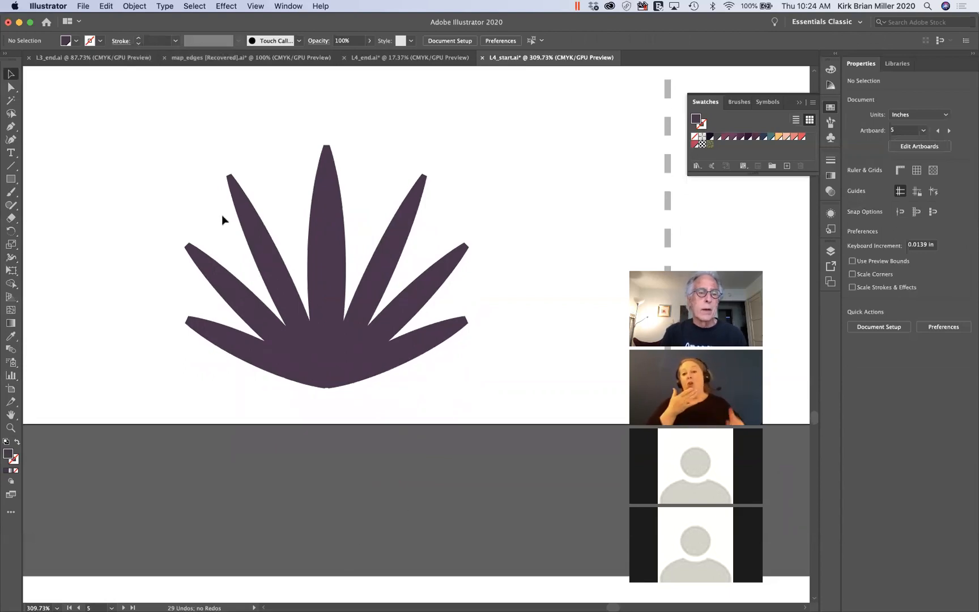
drag(135, 115, 500, 393)
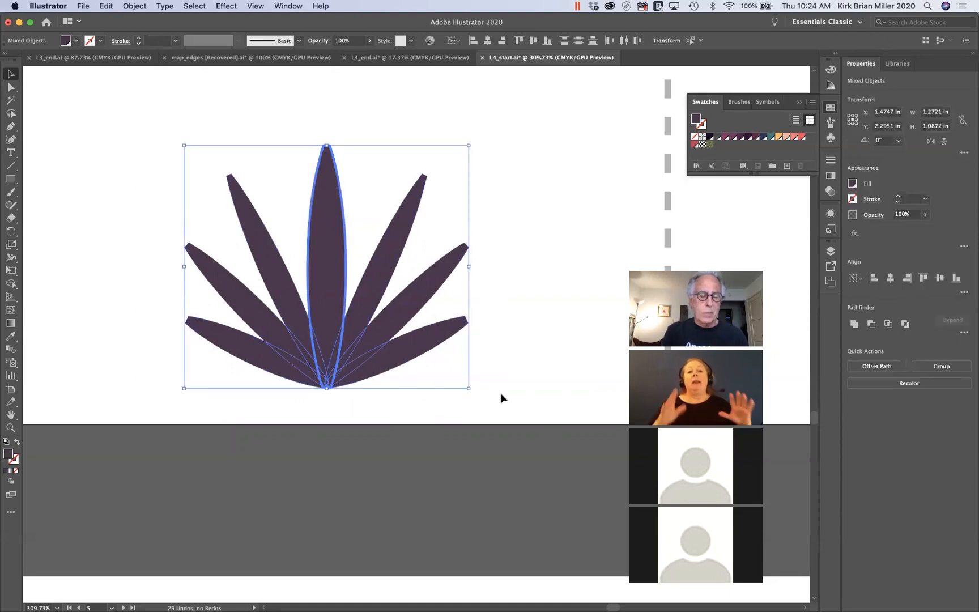
key(a)
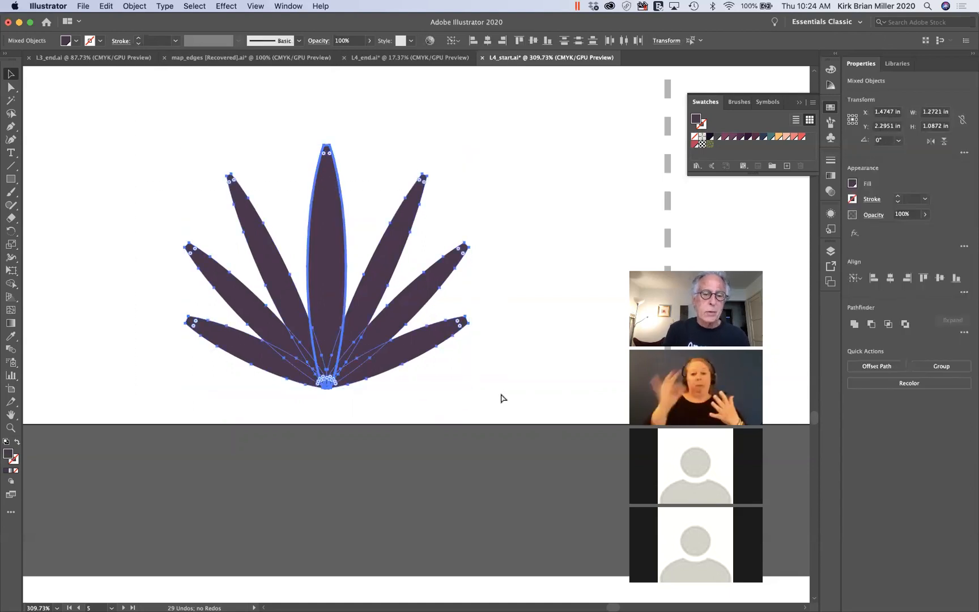
key(super+g)
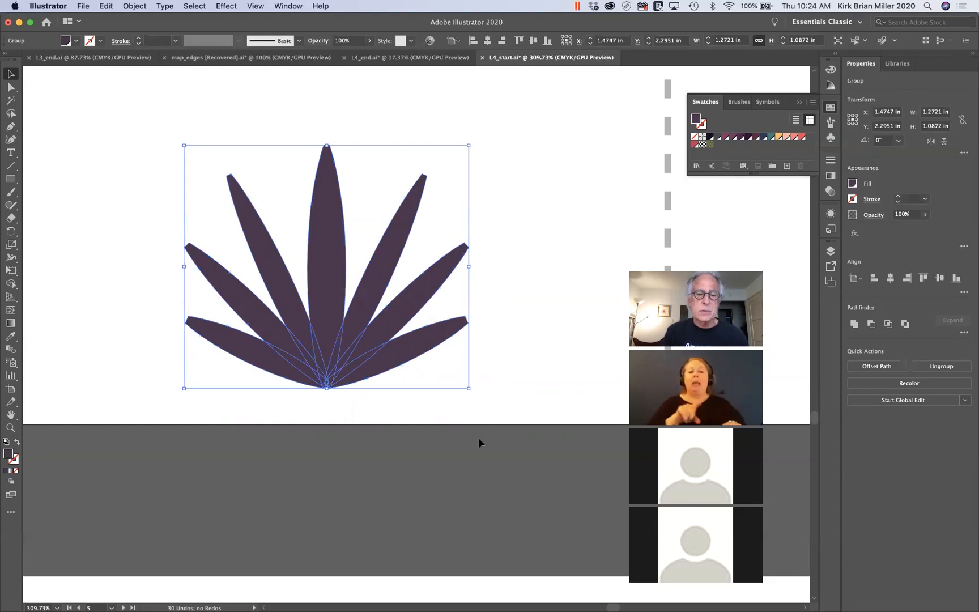
Step: Move the gray circle in the wheel exercise's Start artwork so it overlaps the lower-left part of the dark circle
scroll(455, 471, down, 5)
scroll(455, 471, right, 2)
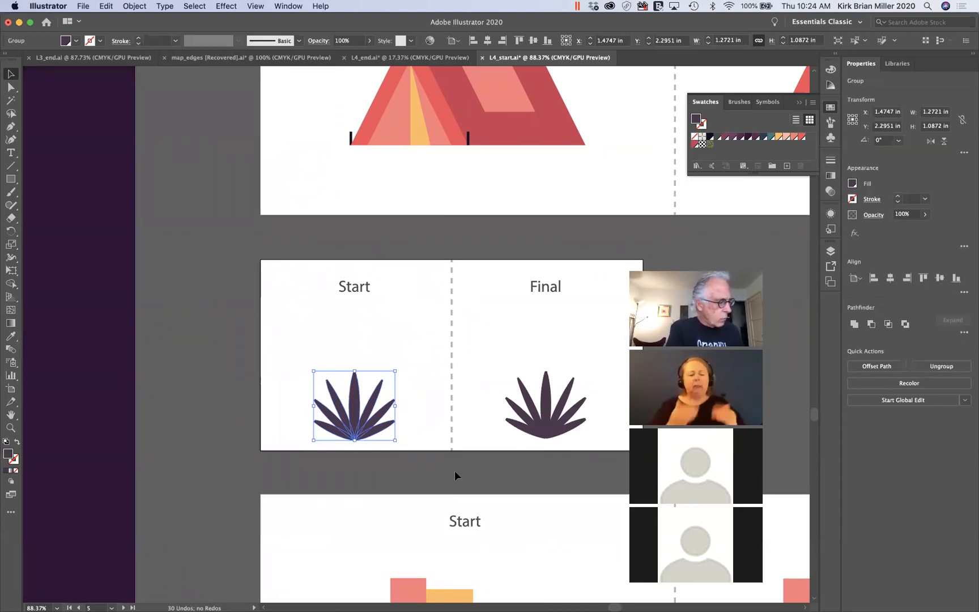
scroll(455, 472, right, 3)
scroll(454, 472, up, 1)
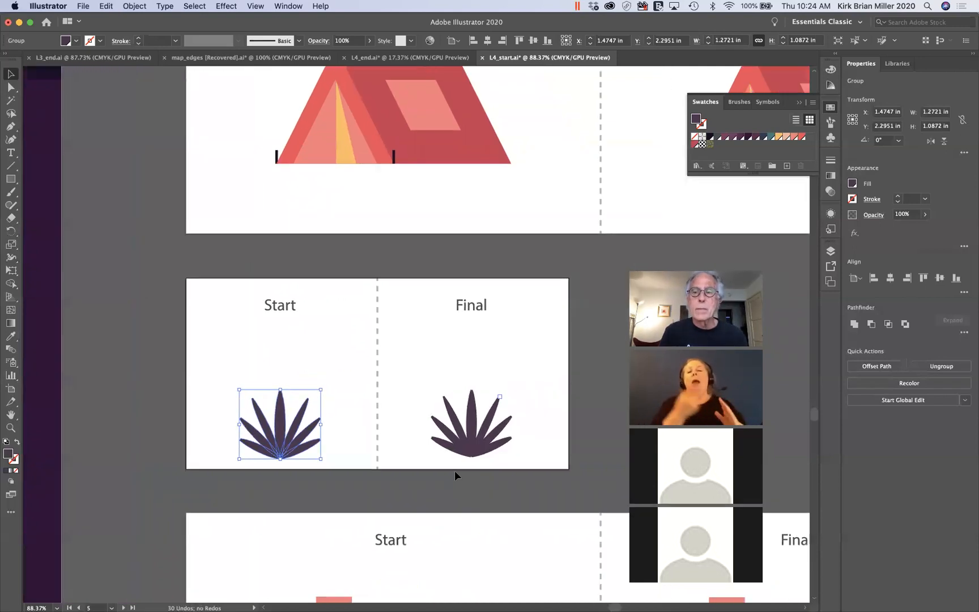
scroll(454, 470, down, 10)
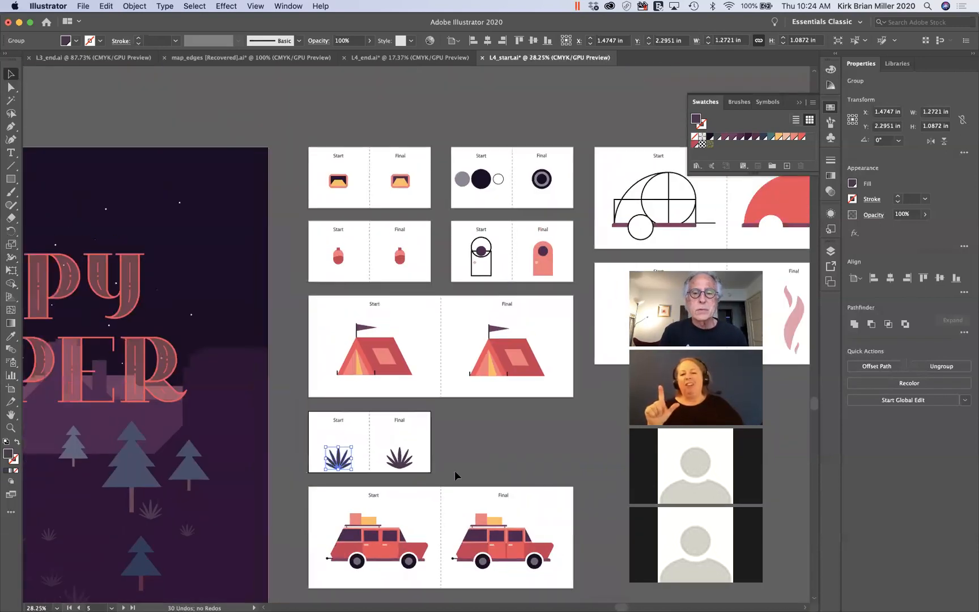
scroll(455, 471, up, 3)
scroll(455, 470, left, 1)
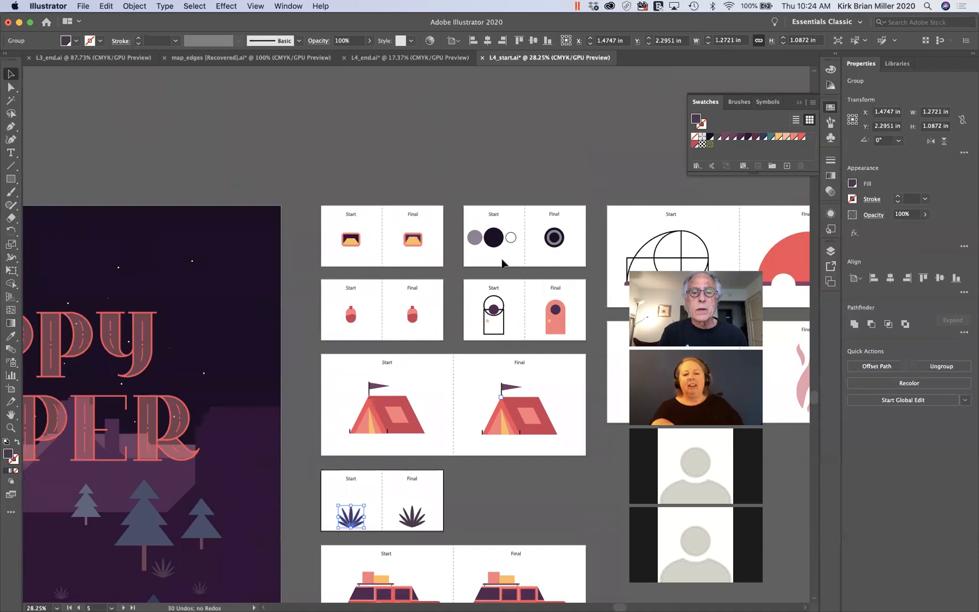
scroll(502, 262, up, 6)
scroll(517, 225, up, 2)
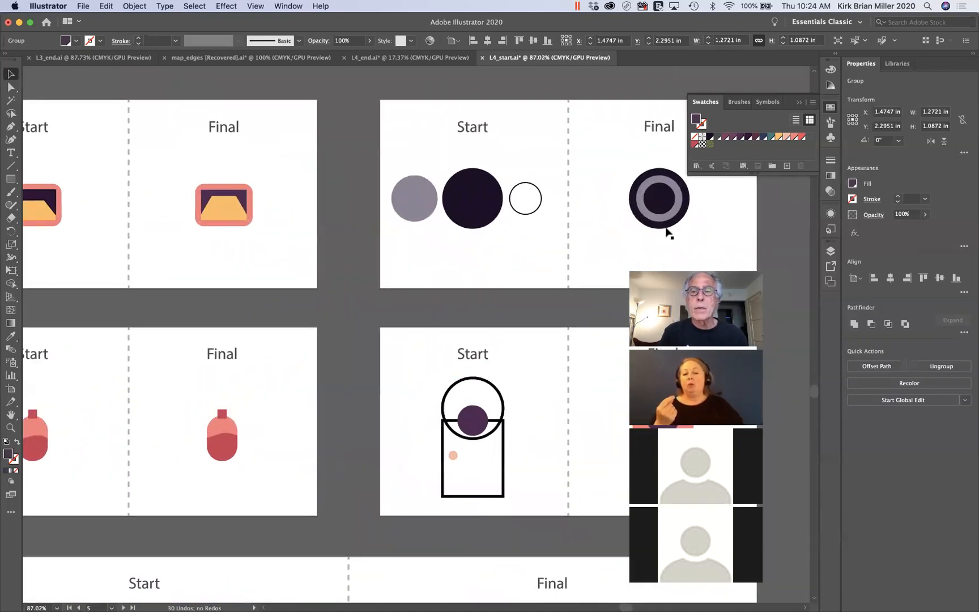
scroll(629, 204, right, 5)
scroll(629, 204, down, 1)
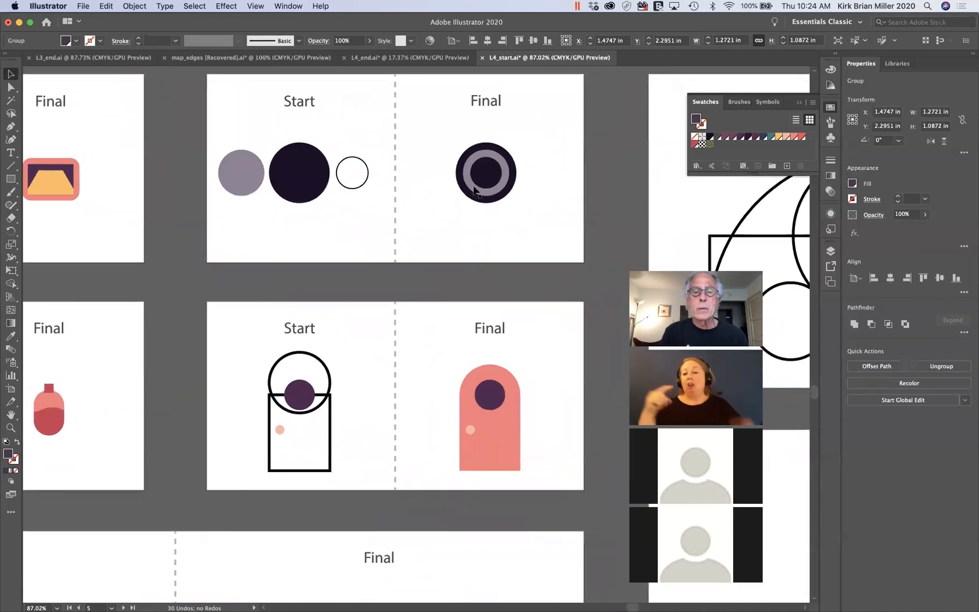
scroll(472, 193, left, 3)
scroll(471, 193, down, 1)
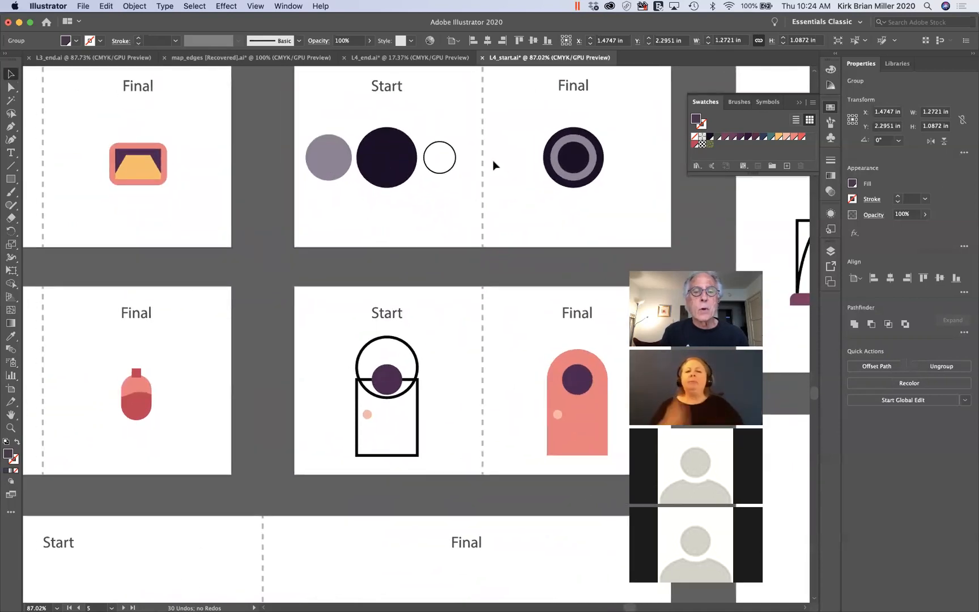
drag(340, 174, 370, 181)
scroll(391, 222, up, 2)
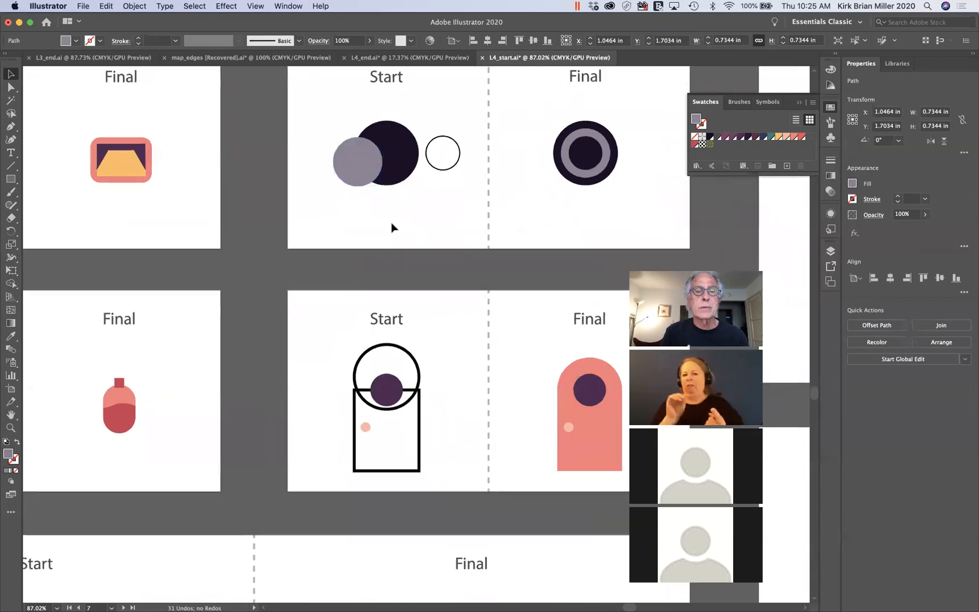
Step: Place the small white circle inside the gray circle and center the two exactly with Smart Guides turned on
click(463, 158)
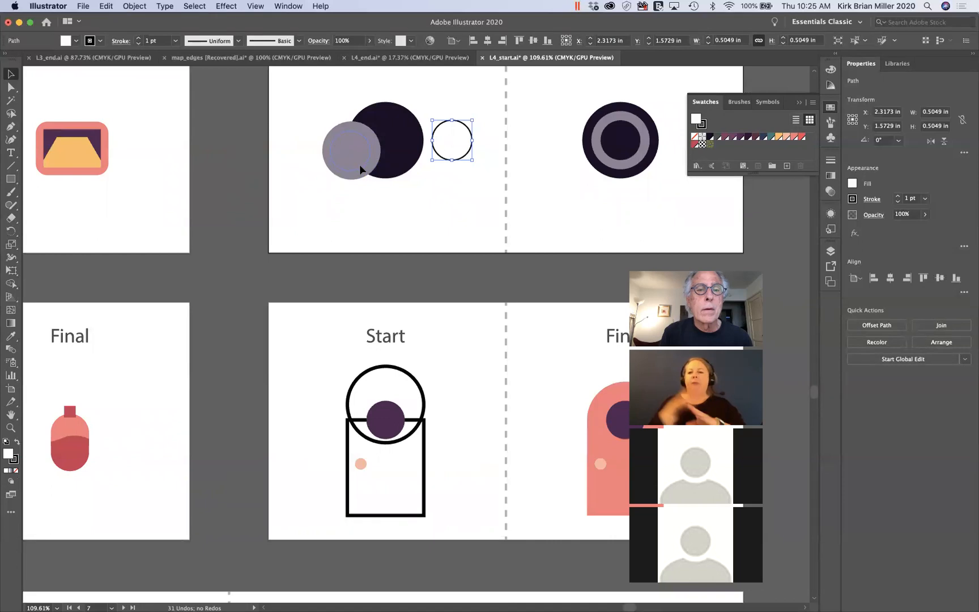
drag(360, 169, 360, 169)
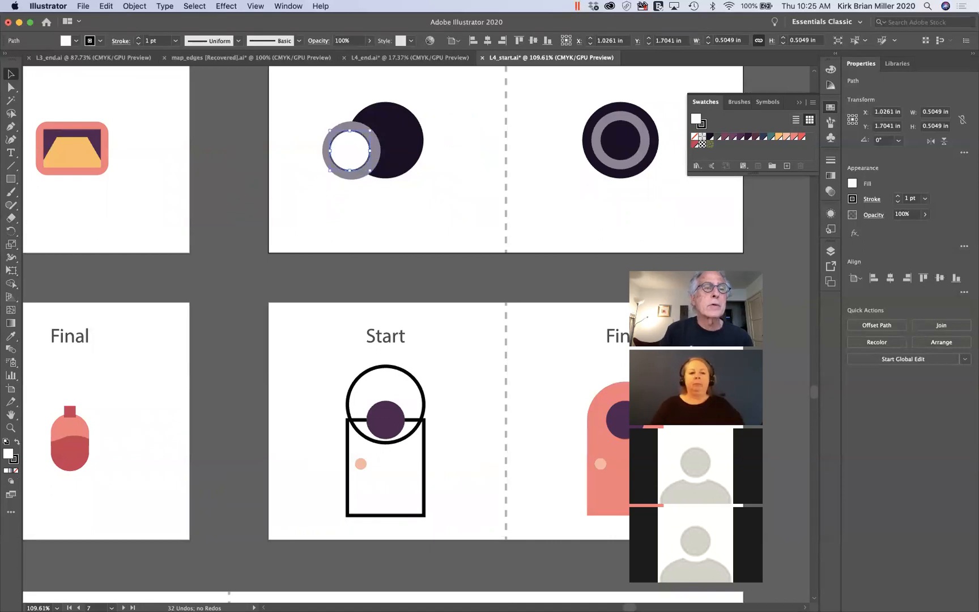
click(253, 5)
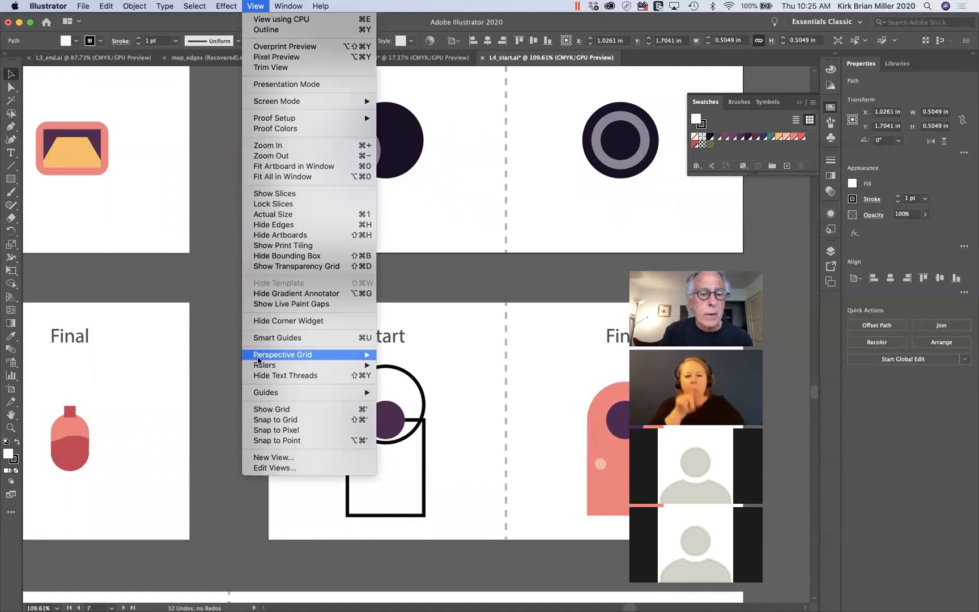
click(262, 339)
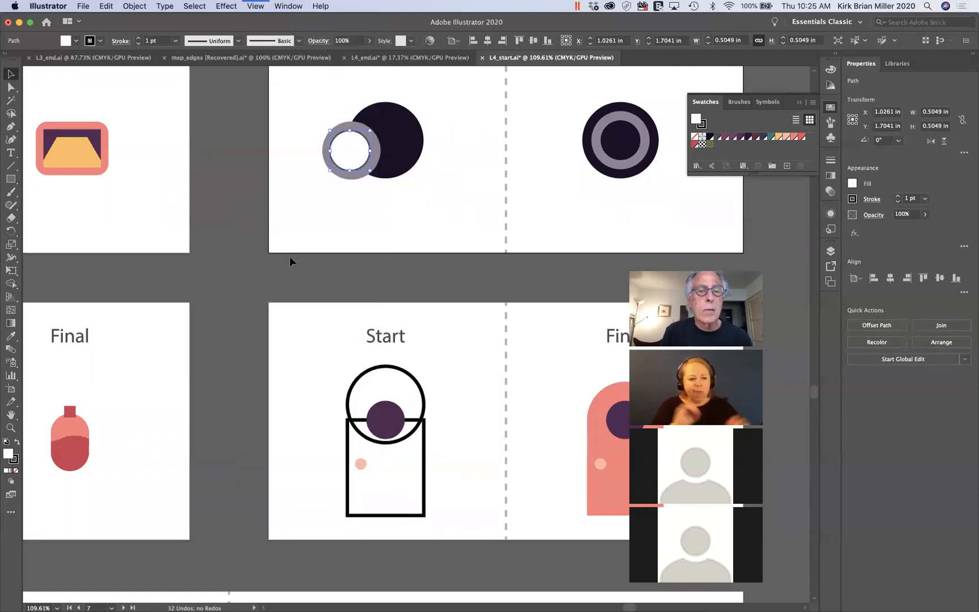
click(305, 209)
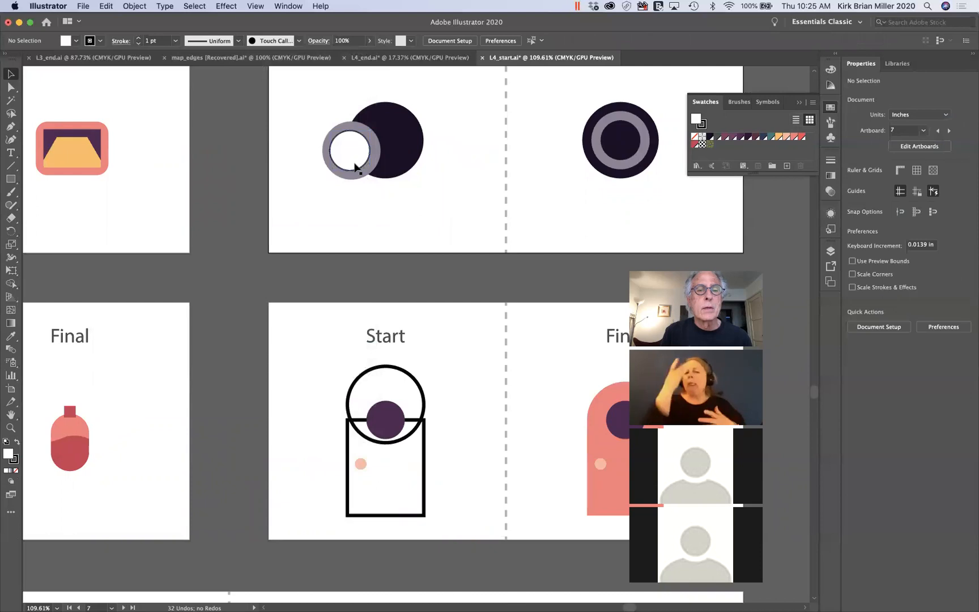
drag(354, 162, 358, 161)
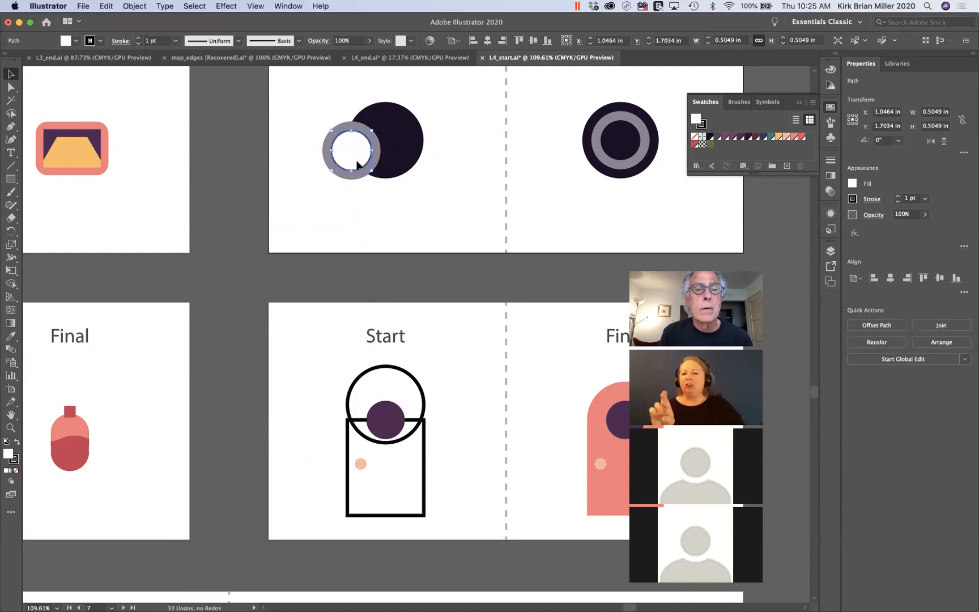
click(359, 212)
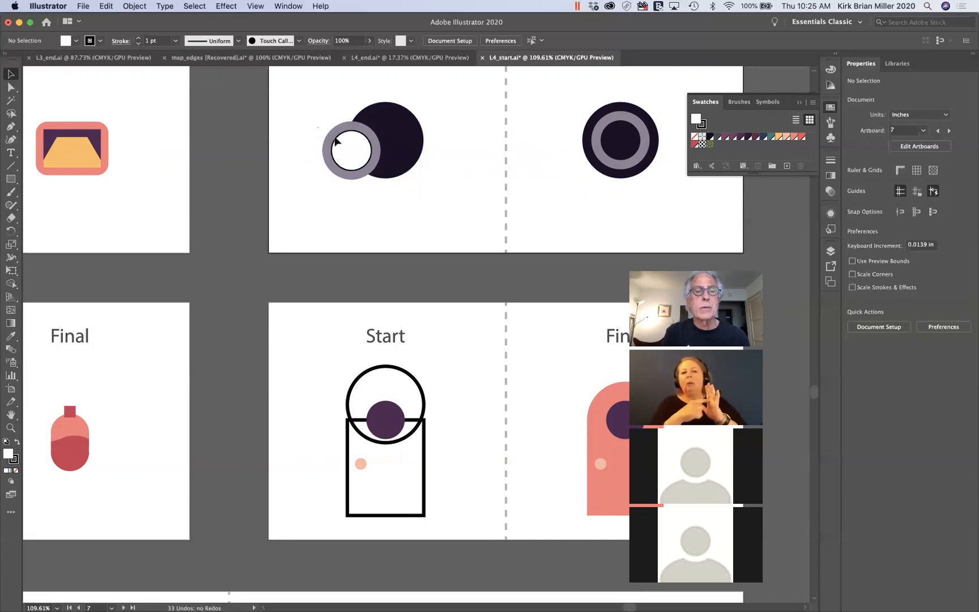
Step: Combine the gray and white circles into a compound path so the white circle cuts a hole through the gray one
click(346, 155)
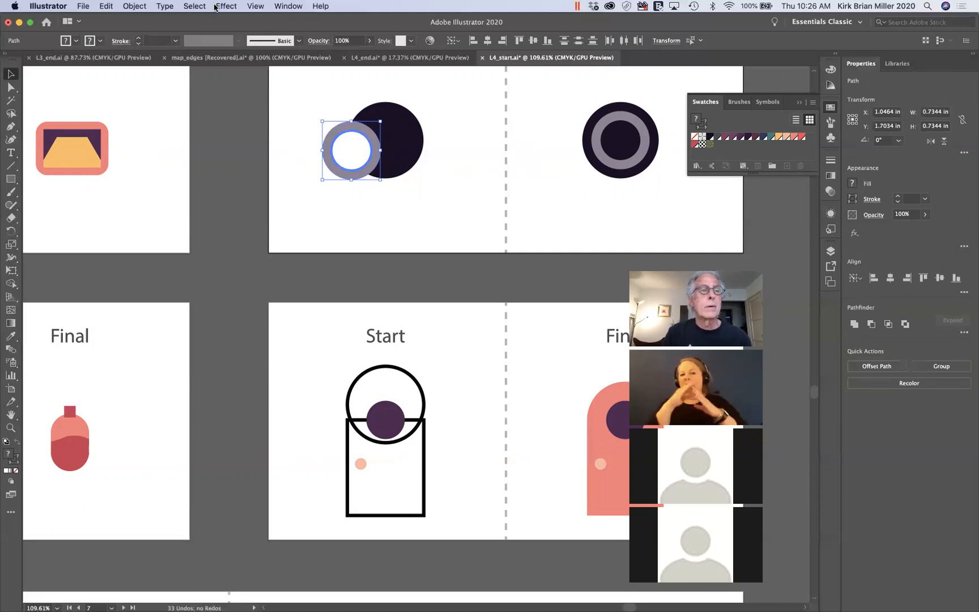
key(super+Tab)
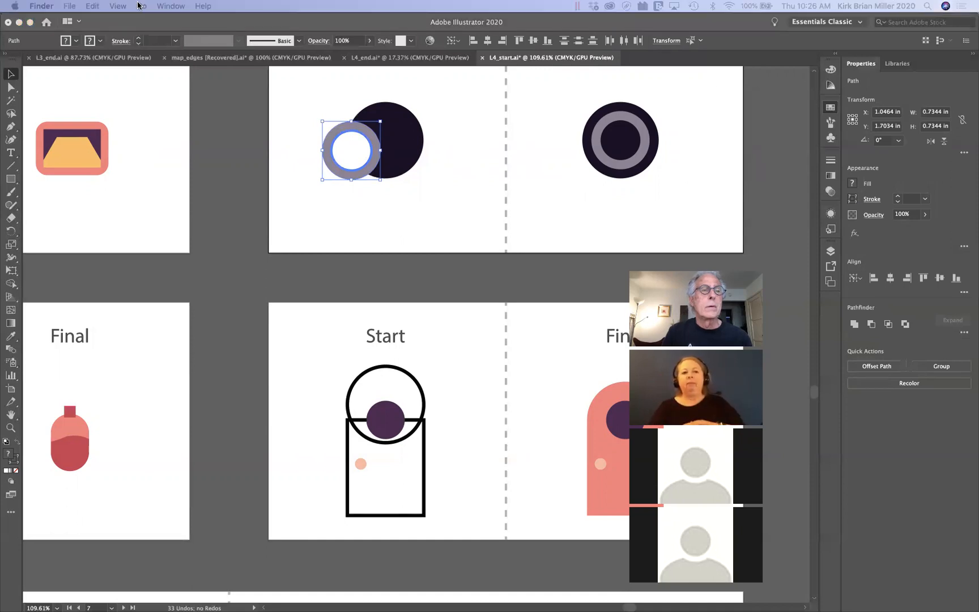
click(238, 93)
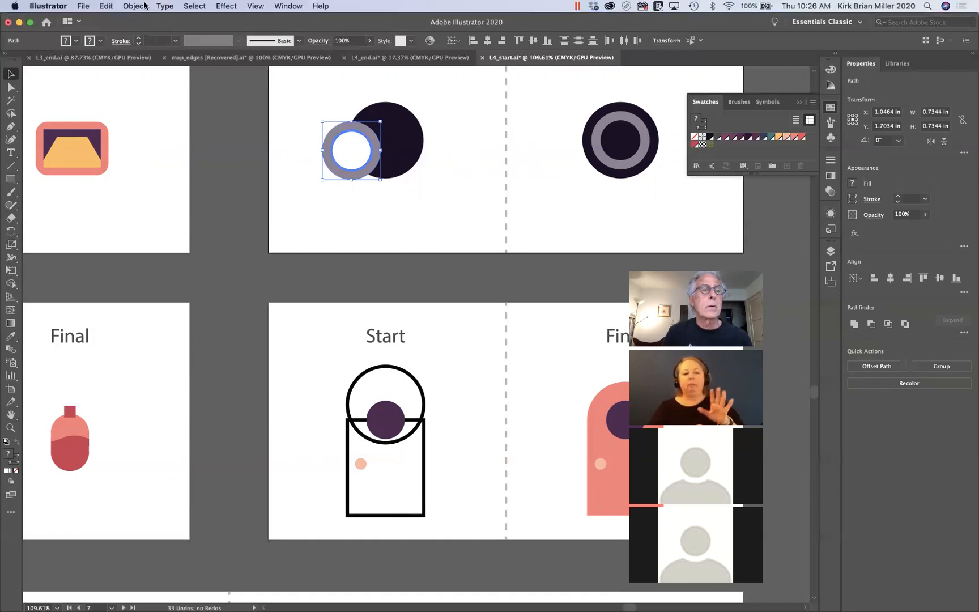
click(134, 6)
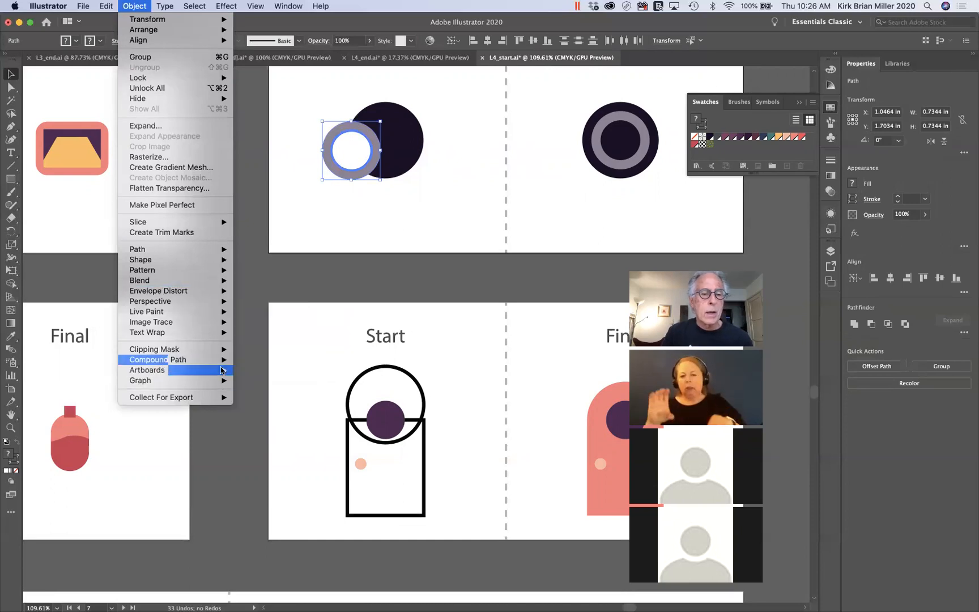
mouse_move(182, 370)
mouse_move(224, 360)
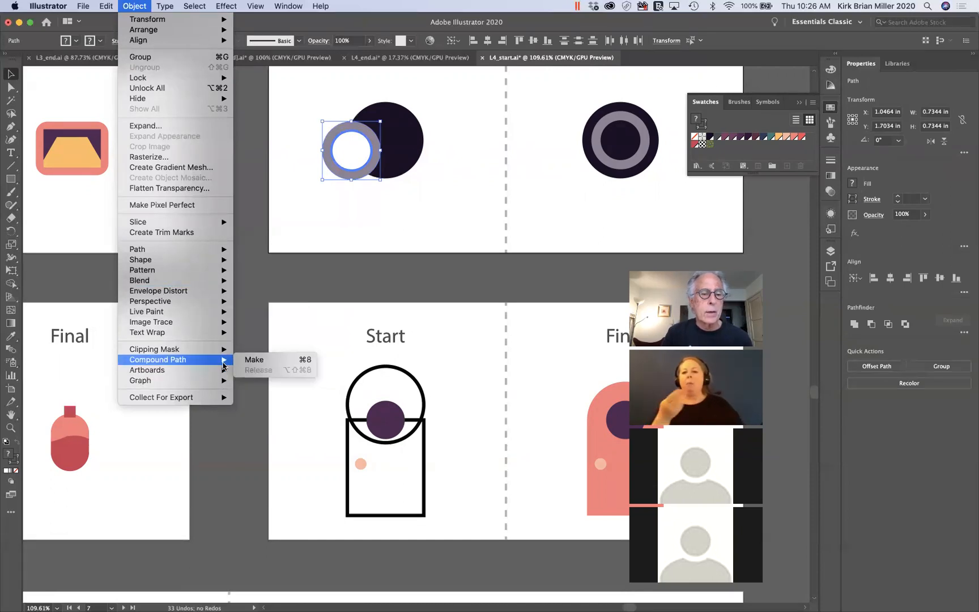
click(248, 361)
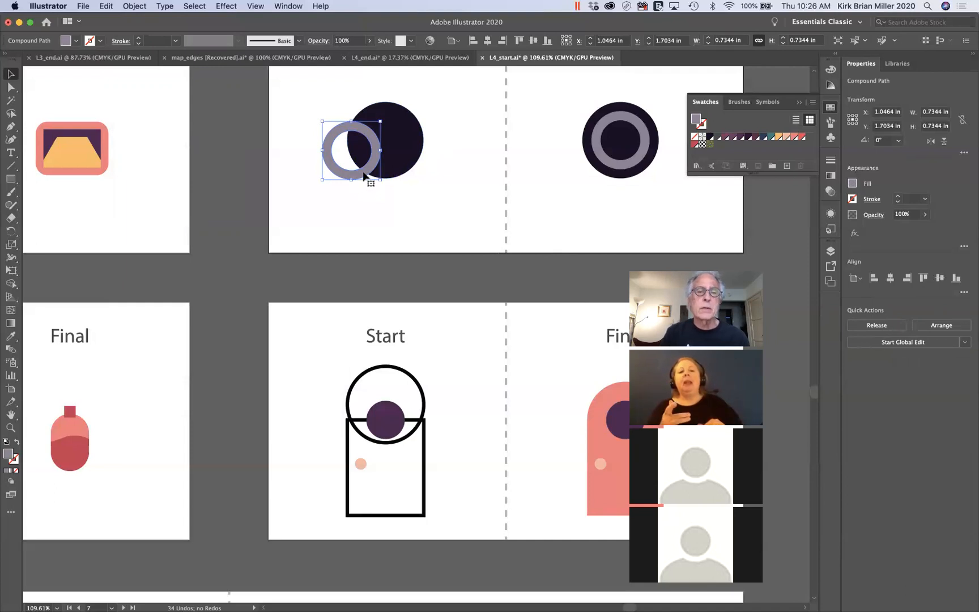
Step: Center the gray ring on the dark circle to match the Final wheel
drag(365, 176, 399, 167)
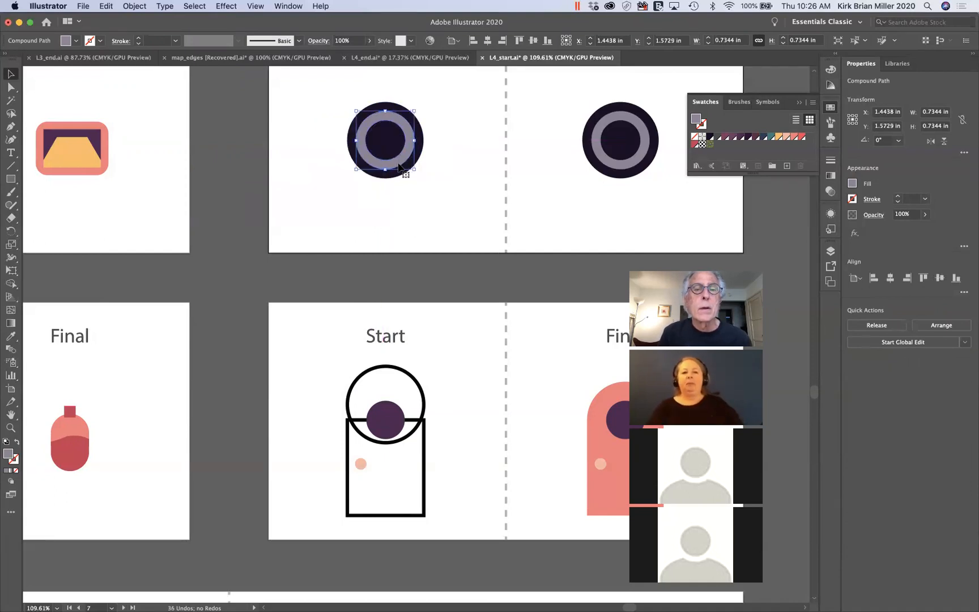
click(408, 199)
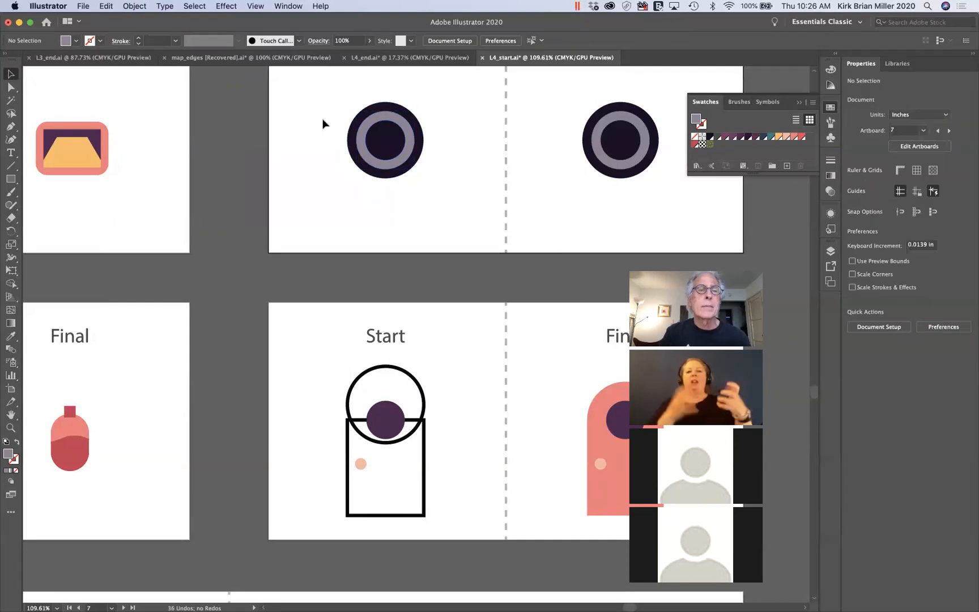
click(254, 7)
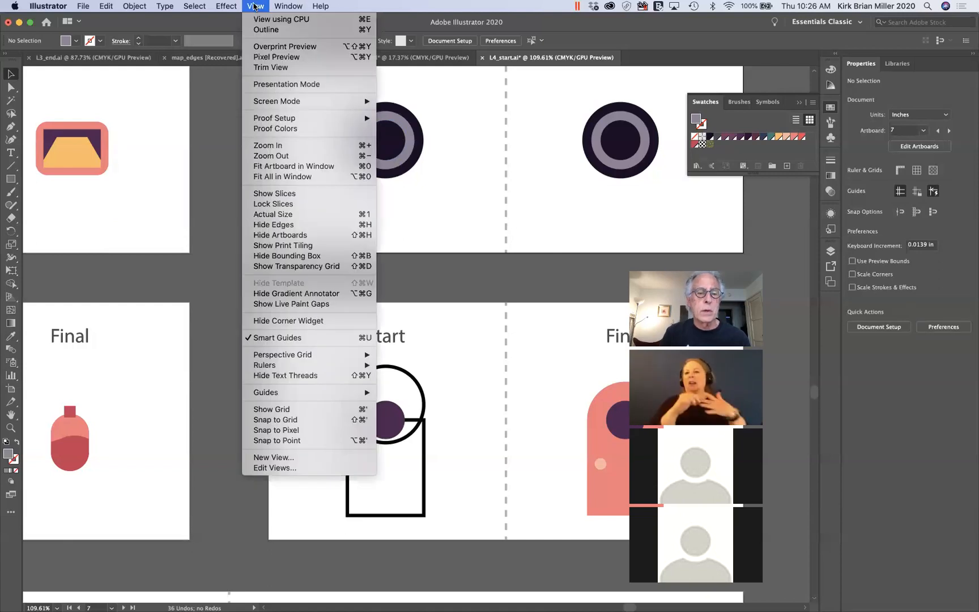
click(254, 6)
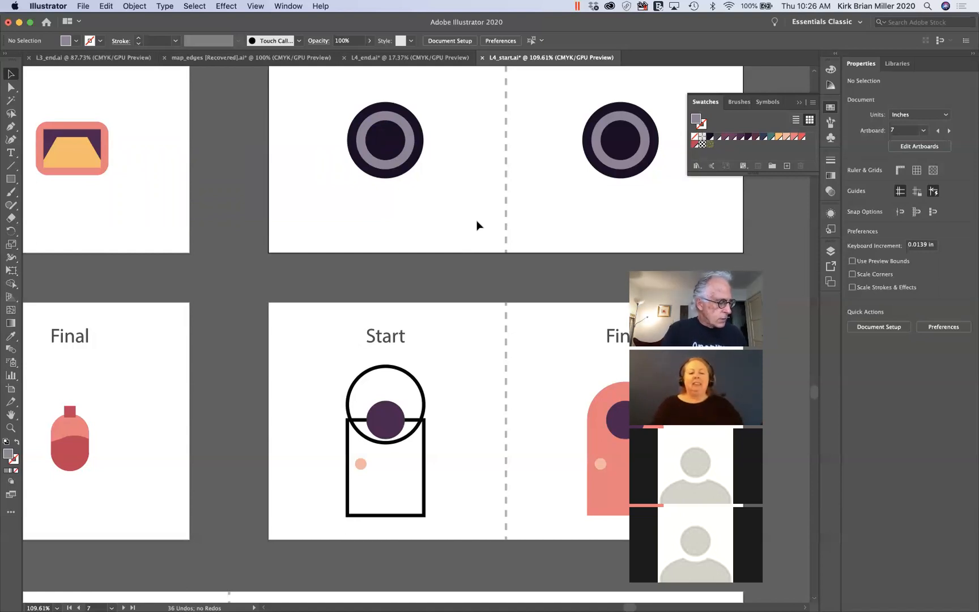
Step: Examine the overlapping circle and rectangle outlines that make up the camper trailer's Start artwork
scroll(477, 225, right, 10)
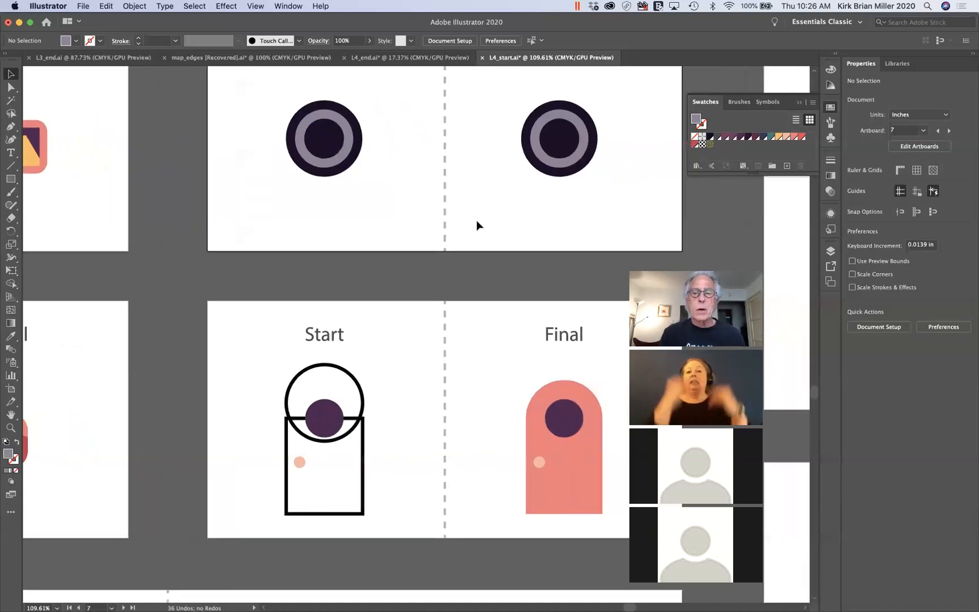
scroll(476, 225, right, 5)
scroll(466, 224, right, 4)
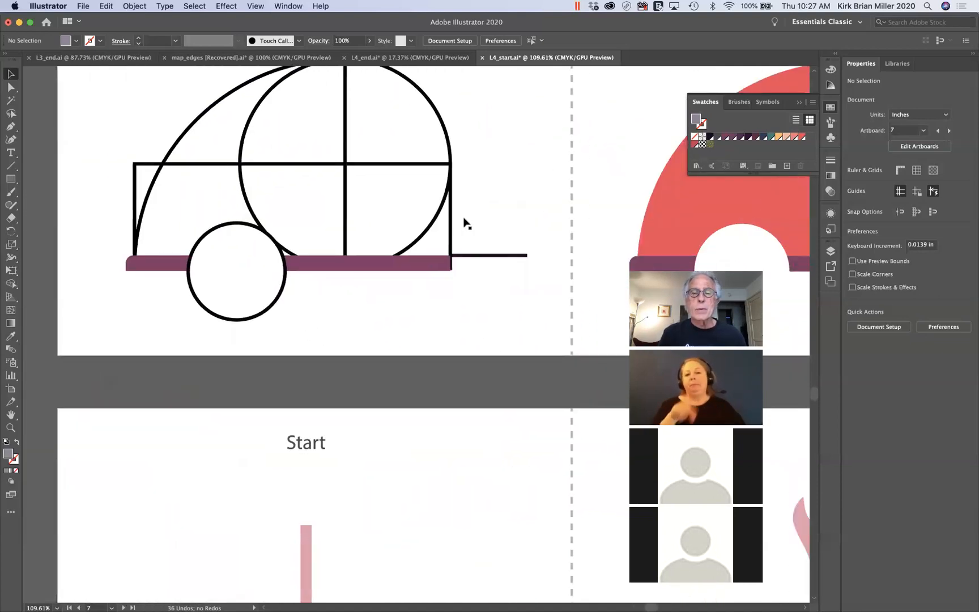
scroll(464, 222, down, 3)
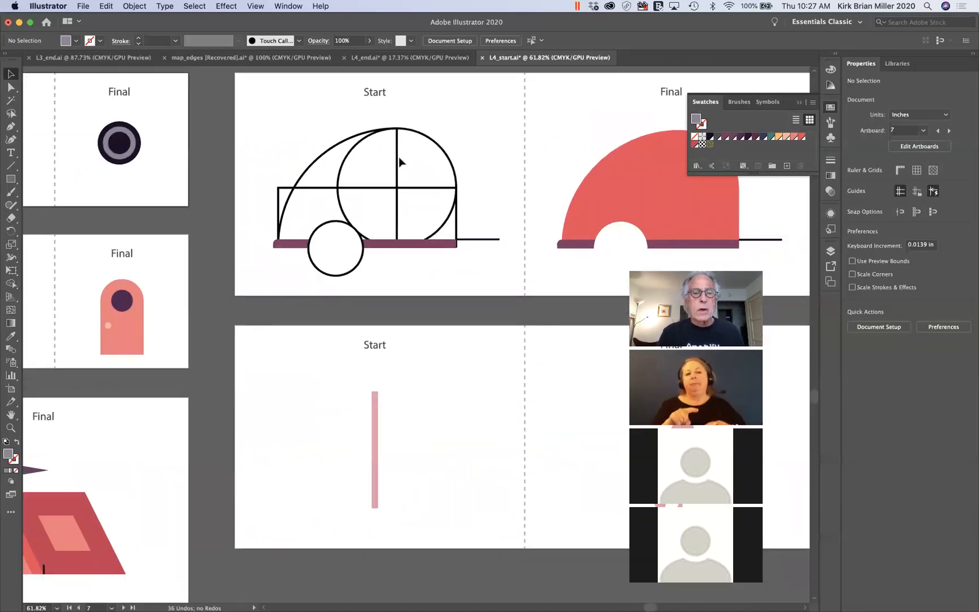
click(418, 174)
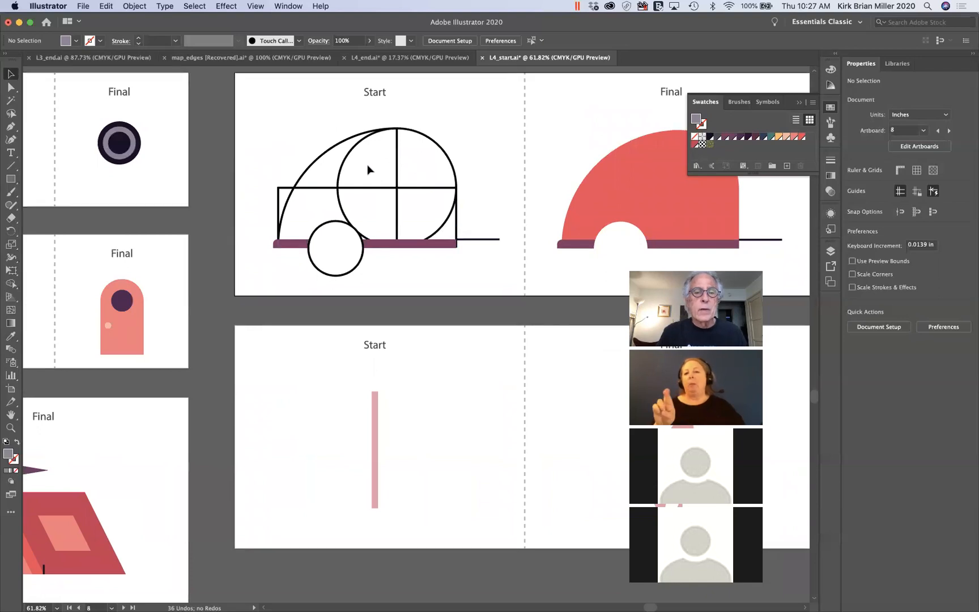
click(317, 159)
click(421, 136)
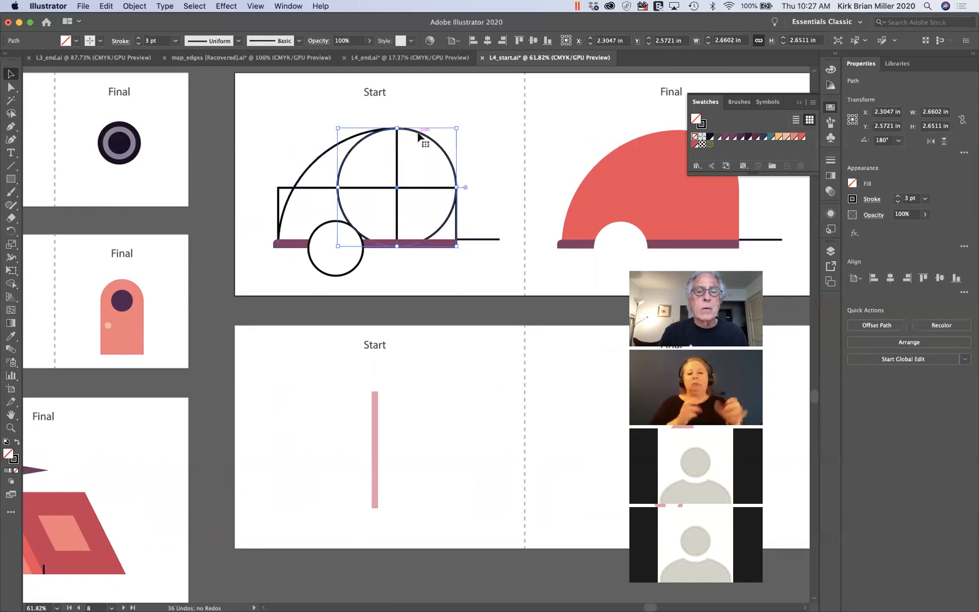
click(414, 189)
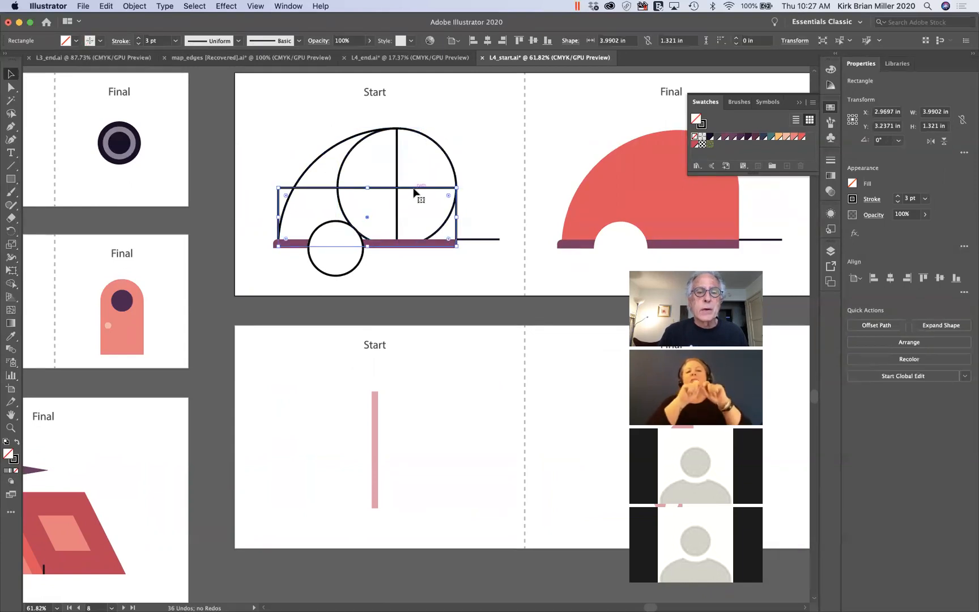
Step: Select the camper body's circle, arc and rectangle outlines and combine the crescent area along the upper curve with Shape Builder
click(346, 214)
click(285, 177)
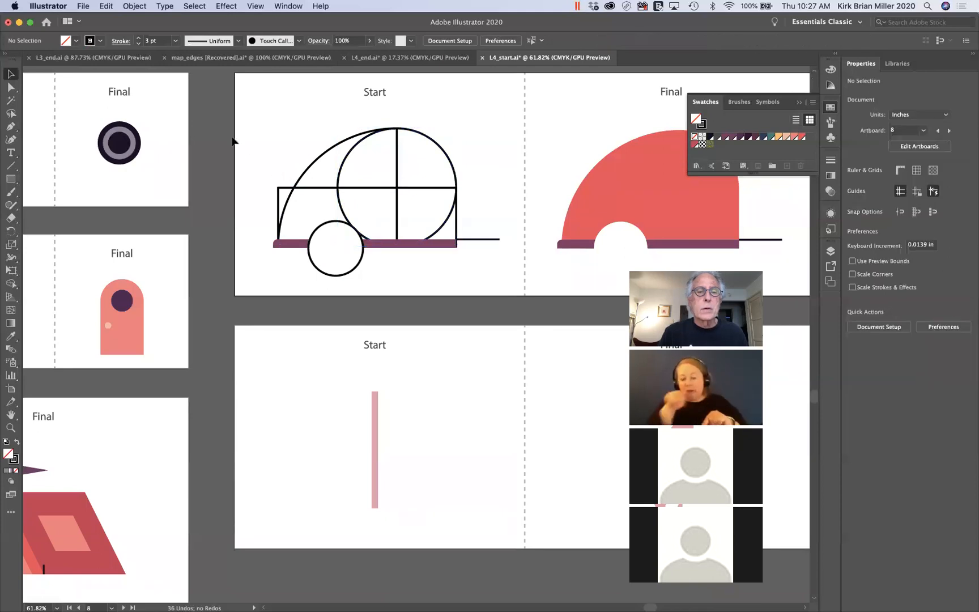
mouse_move(250, 108)
mouse_down()
mouse_move(368, 176)
mouse_move(489, 212)
mouse_up()
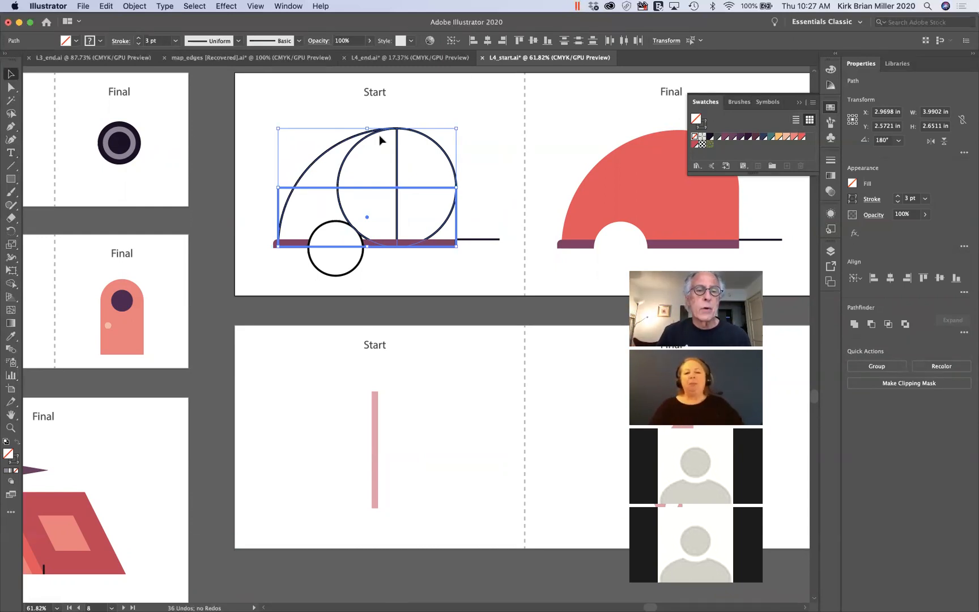
click(12, 284)
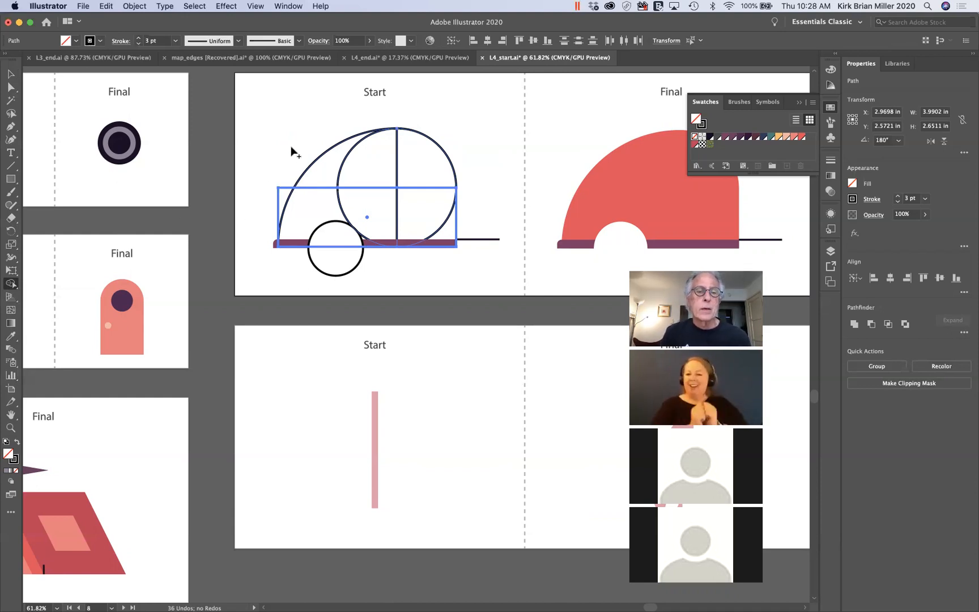
drag(301, 145, 334, 169)
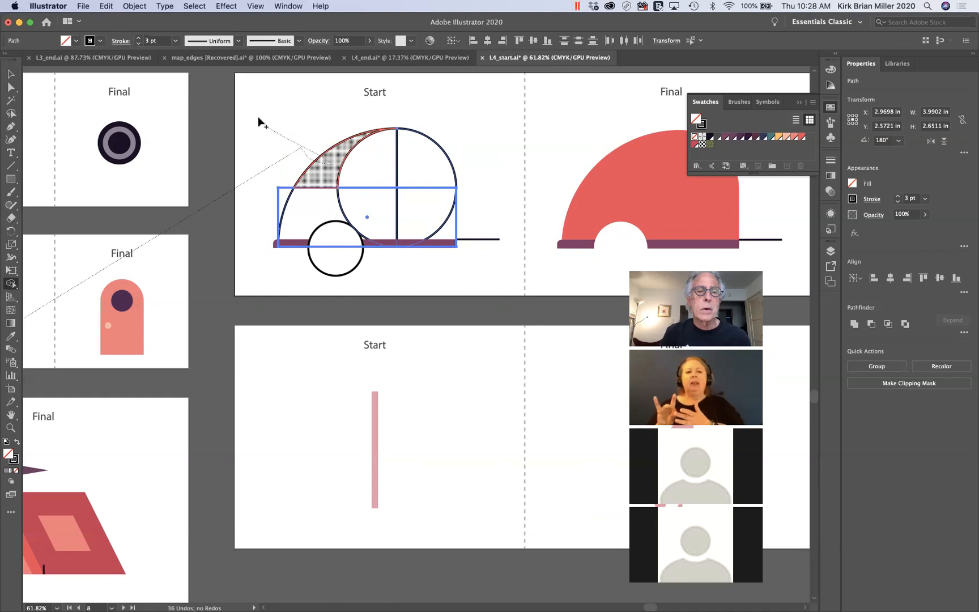
drag(258, 118, 264, 120)
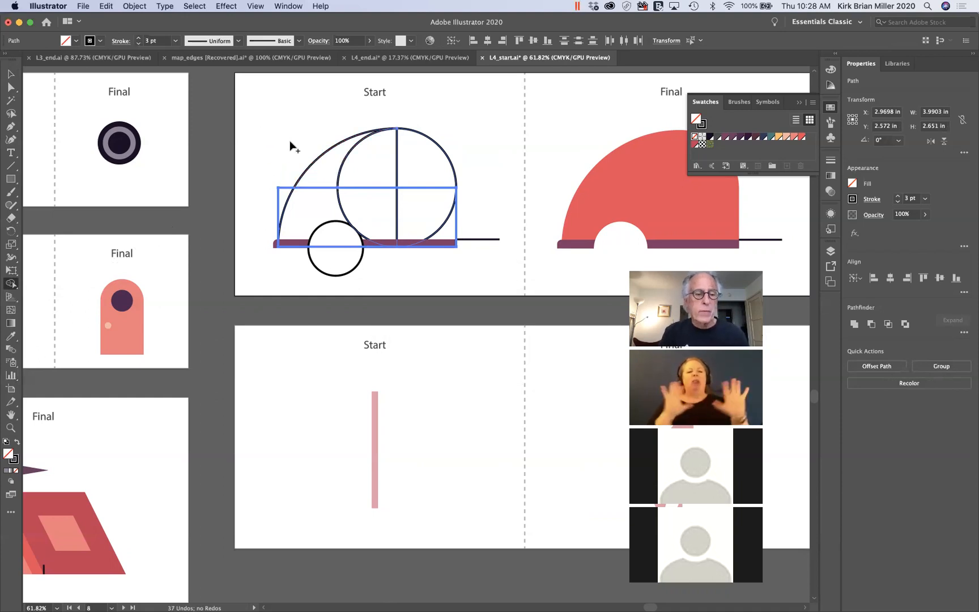
Step: Try to merge the camper body's regions above the rectangle into one shape and clear the slivers along the upper curve with Shape Builder
scroll(290, 146, left, 5)
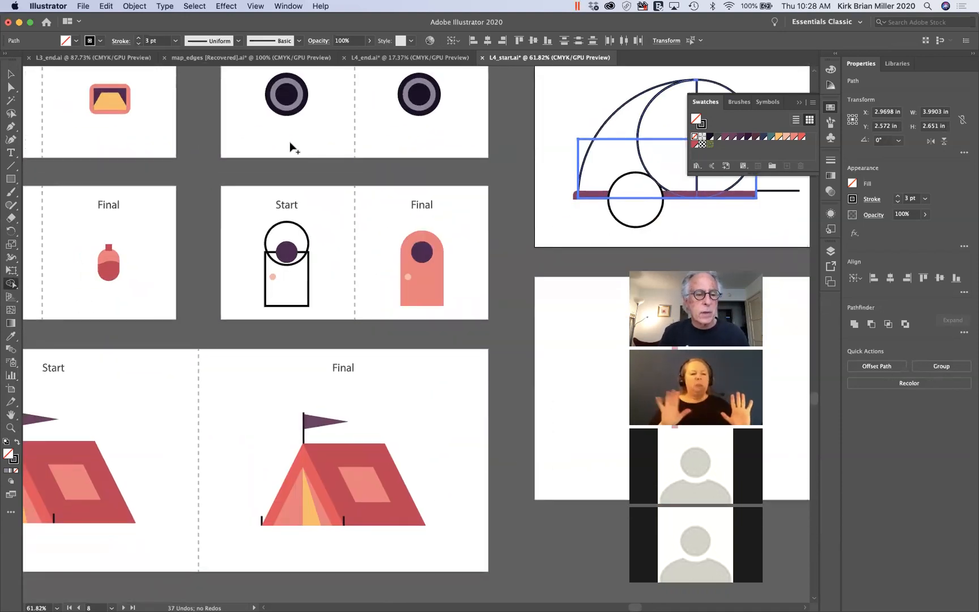
scroll(290, 146, down, 3)
scroll(288, 151, down, 1)
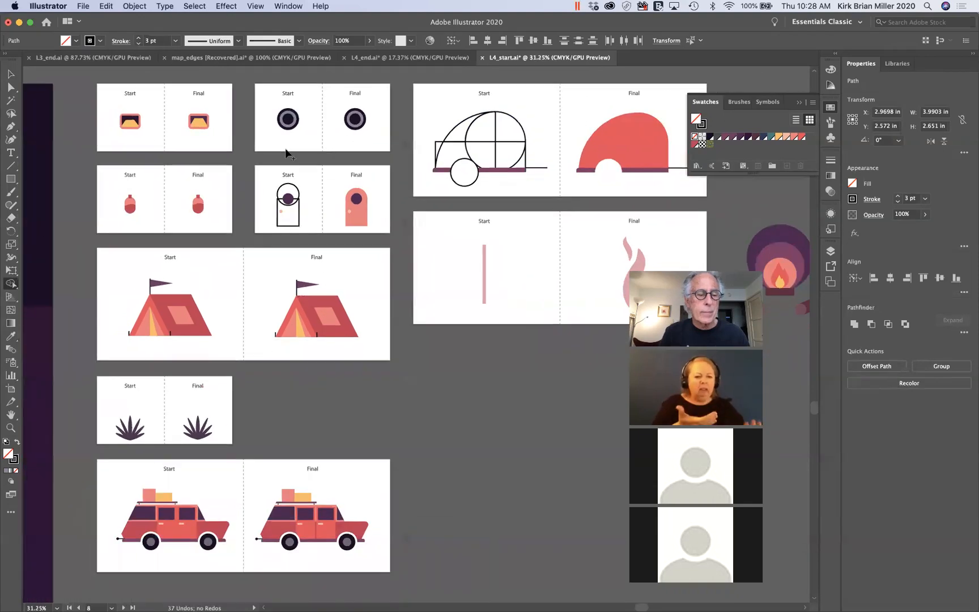
scroll(273, 140, right, 5)
scroll(273, 141, up, 4)
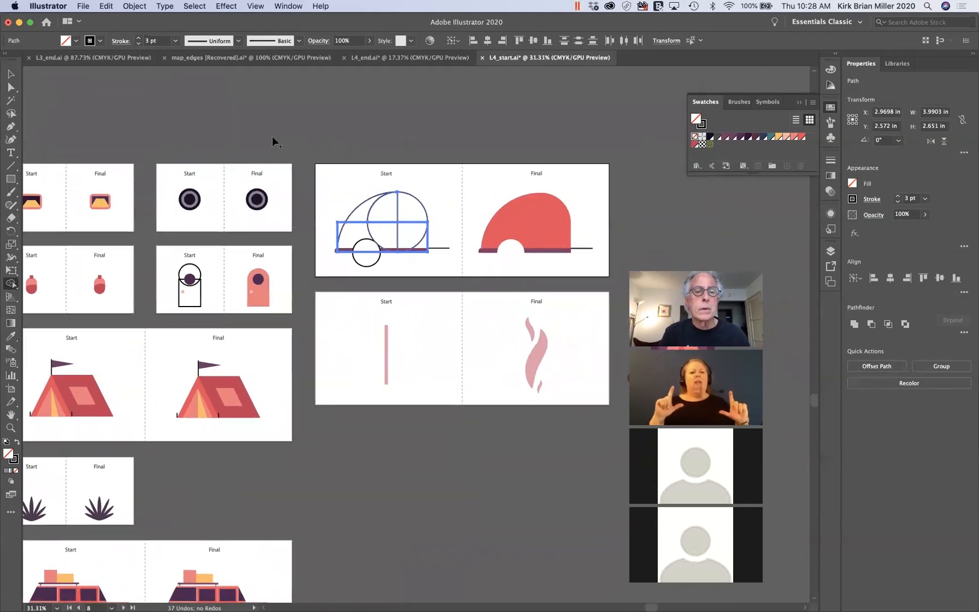
scroll(273, 136, up, 7)
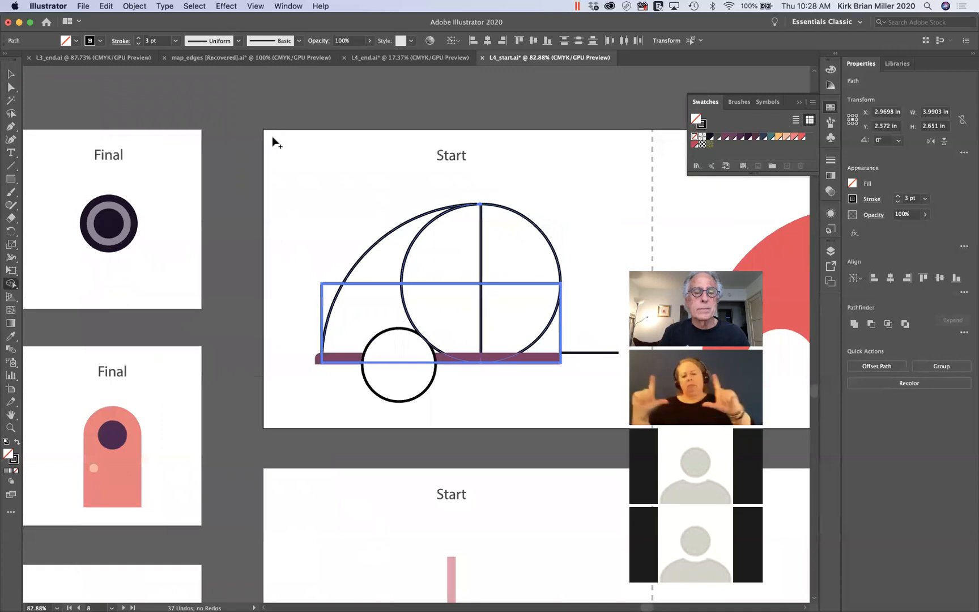
scroll(272, 136, up, 2)
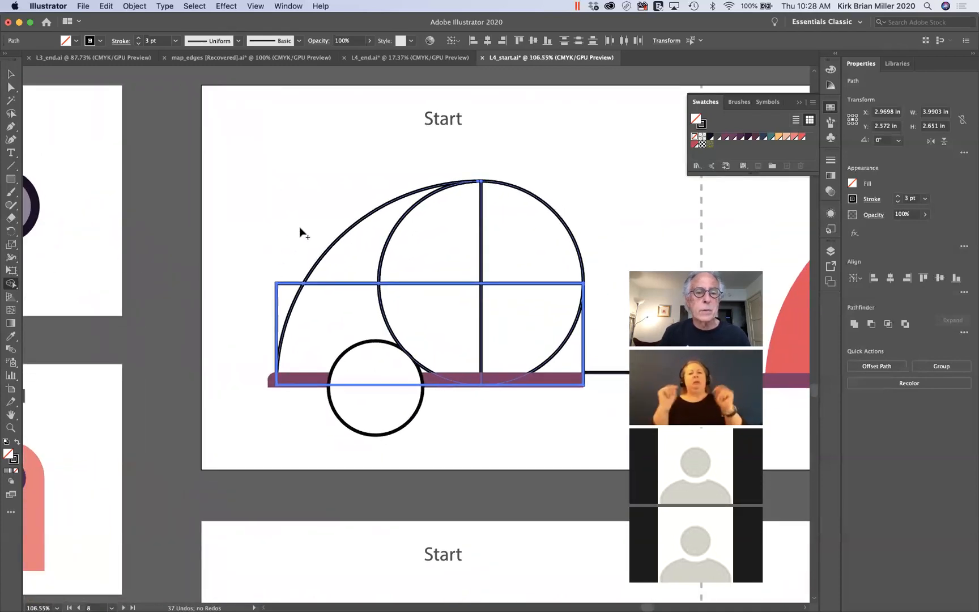
mouse_move(300, 221)
mouse_down()
mouse_move(384, 251)
mouse_move(525, 265)
mouse_up()
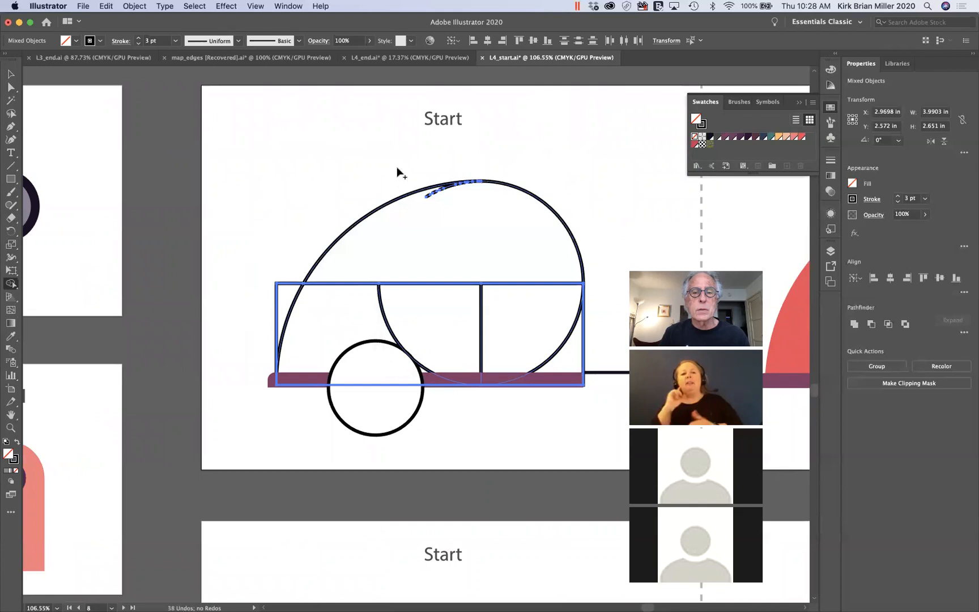
drag(450, 161, 441, 217)
drag(420, 153, 431, 201)
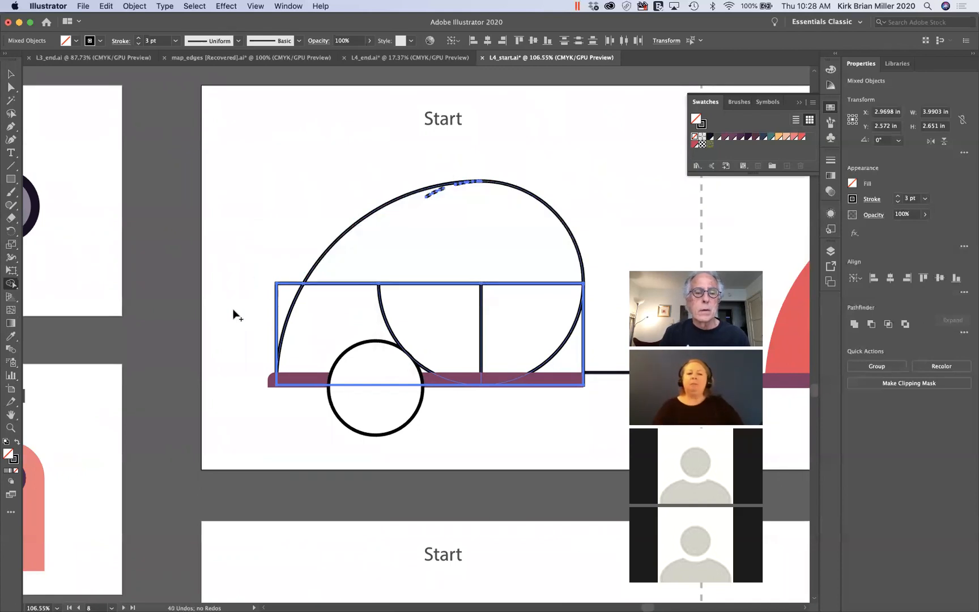
Step: Try to cut away the rectangle's corner outside the arc and remove the leftover slivers near the roof with Shape Builder
mouse_move(236, 310)
mouse_down()
mouse_move(331, 310)
mouse_move(246, 294)
mouse_move(242, 283)
mouse_up()
key(super+z)
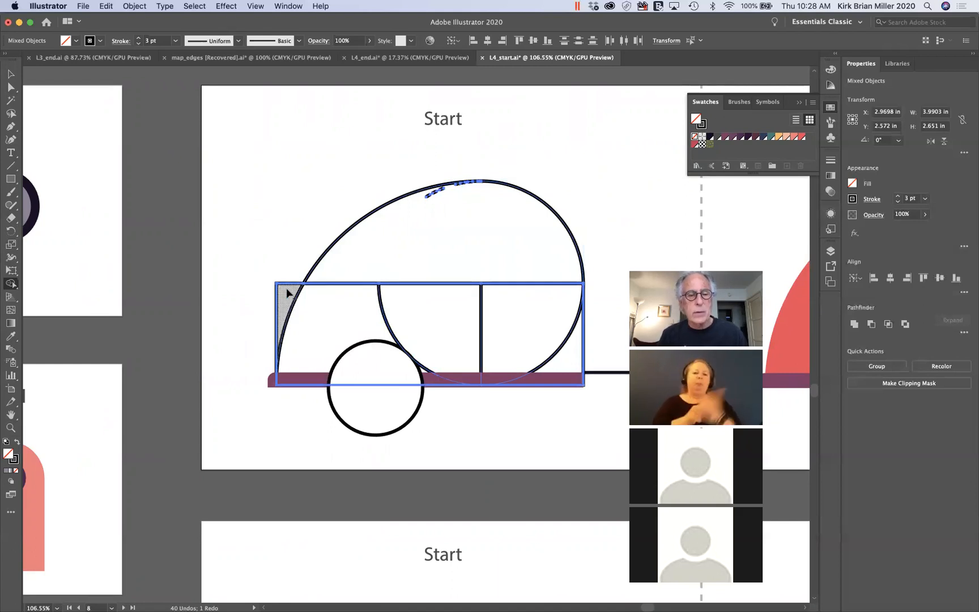
alt+click(287, 295)
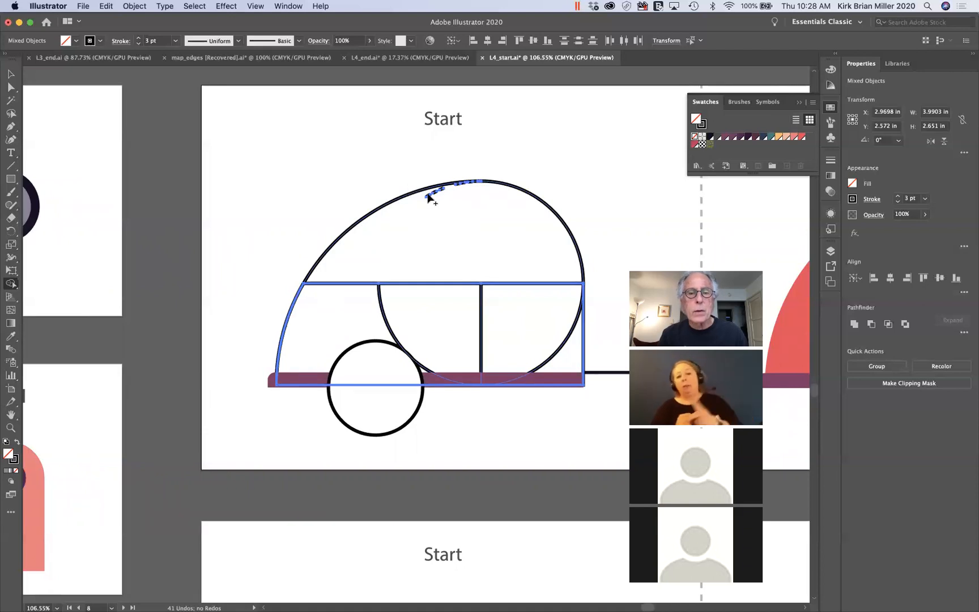
drag(432, 198, 443, 190)
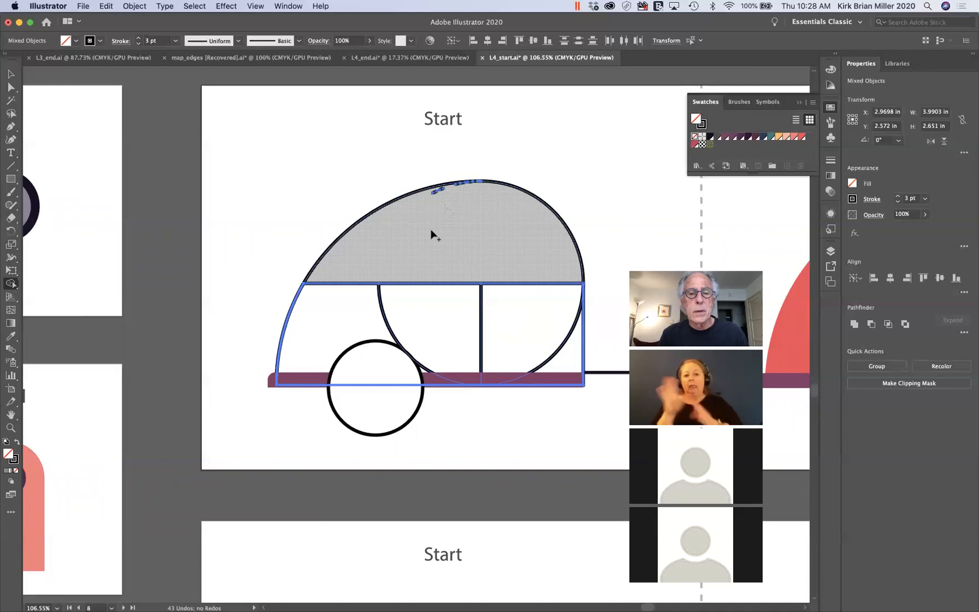
click(437, 190)
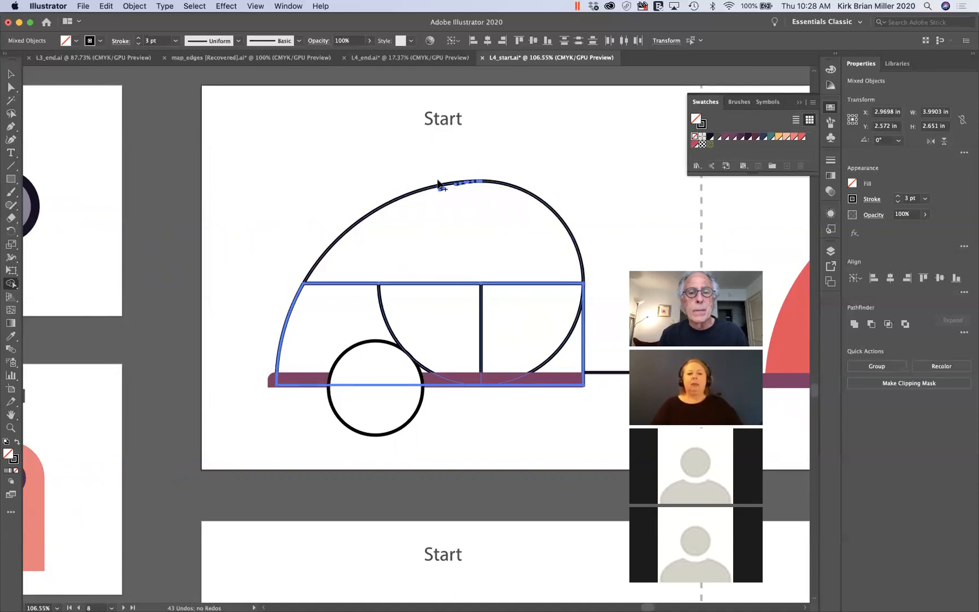
click(442, 190)
click(443, 192)
Step: Undo the Shape Builder edits on the camper outlines, and try merging the regions above the rectangle once more before reverting that too
key(super+z)
key(super+z)
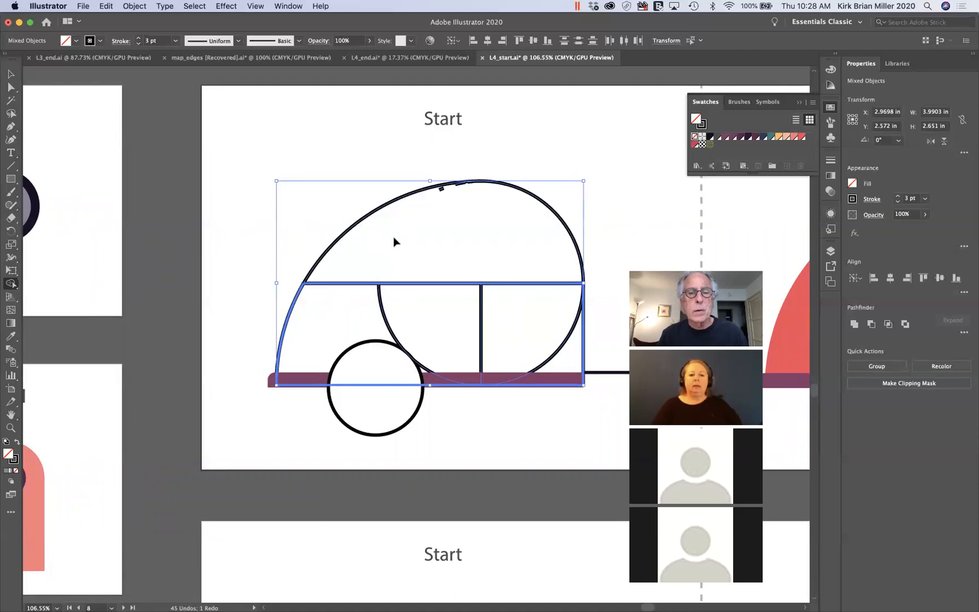
key(super+z)
key(super+z)
key(super+z)
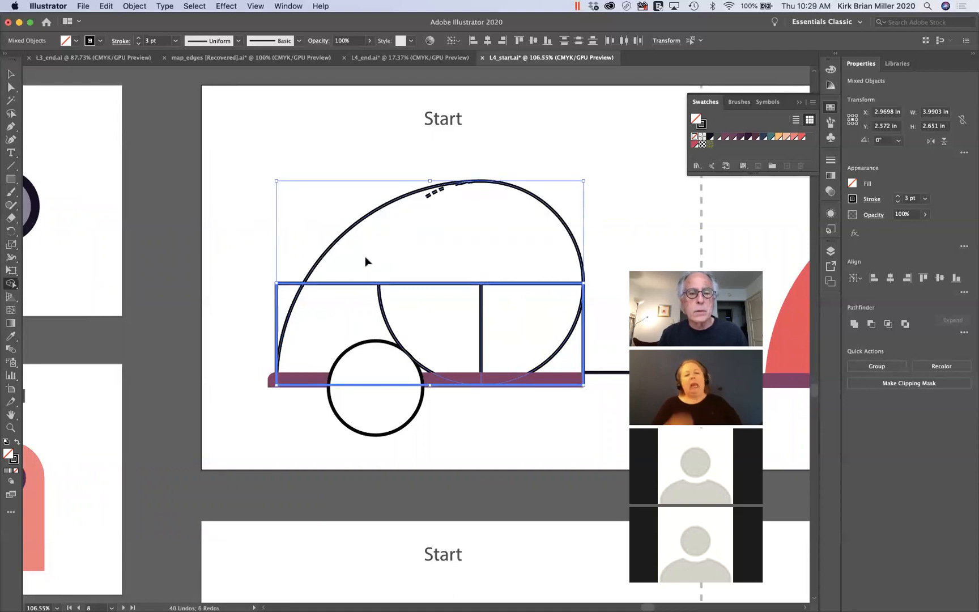
key(super+z)
key(super+z)
key(super+z)
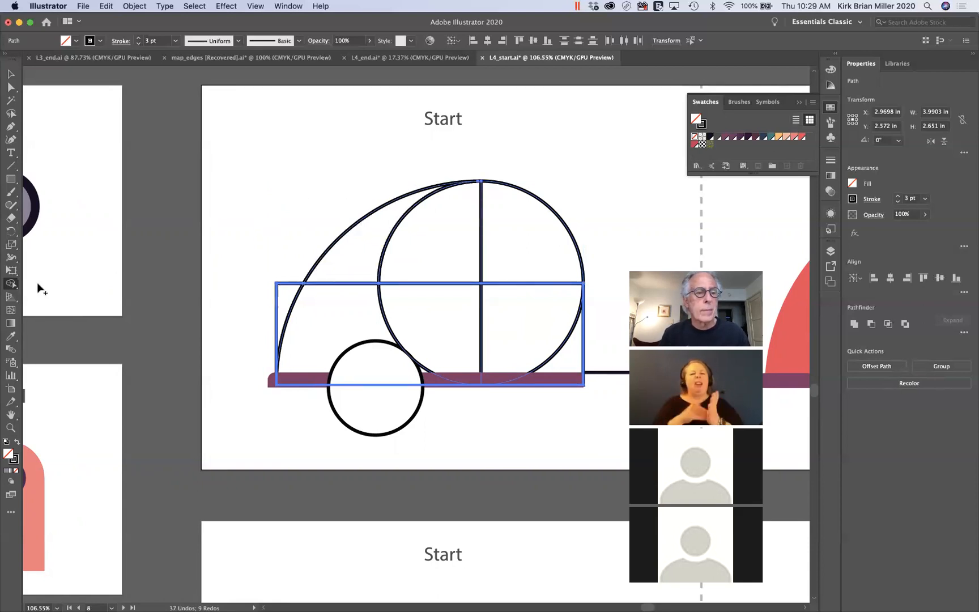
mouse_move(307, 211)
mouse_down()
mouse_move(390, 240)
mouse_move(521, 246)
mouse_up()
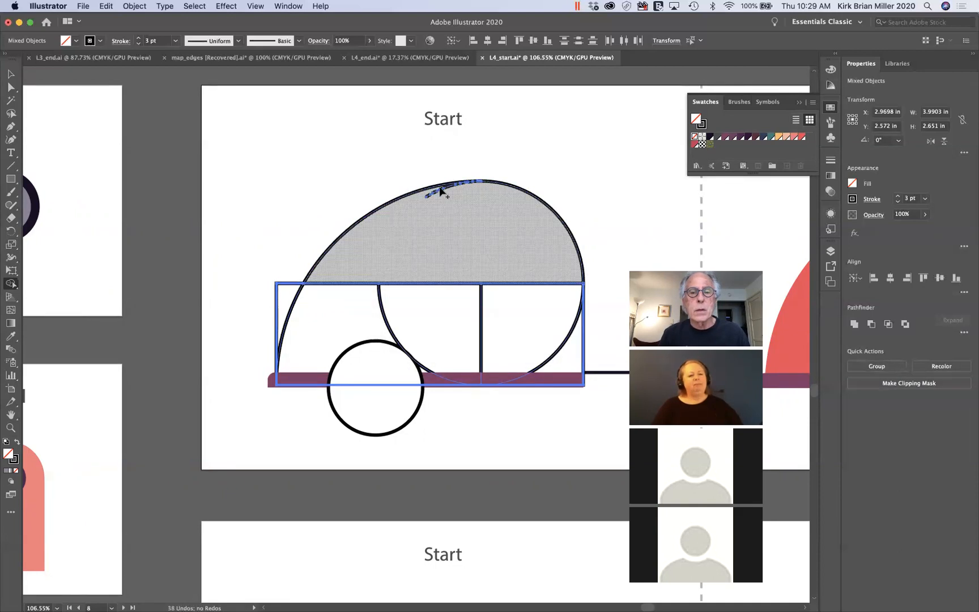
key(super+z)
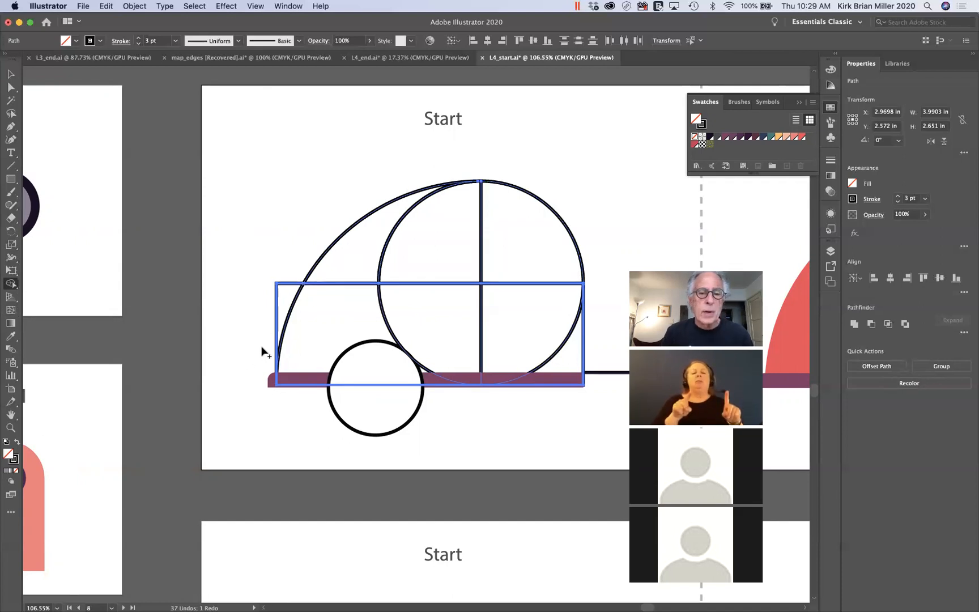
Step: Give the selected camper body shapes a solid black fill and no stroke
click(17, 445)
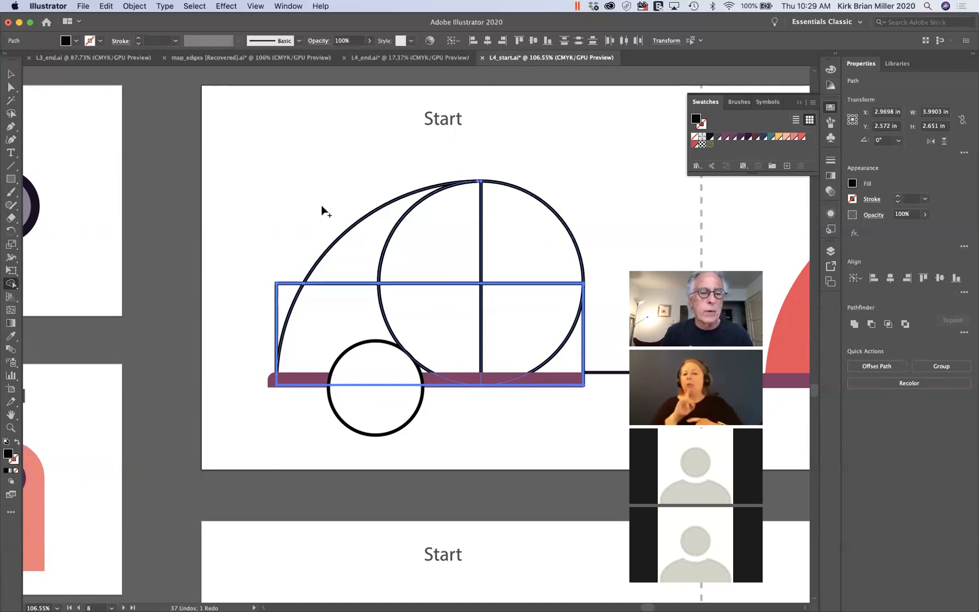
click(11, 74)
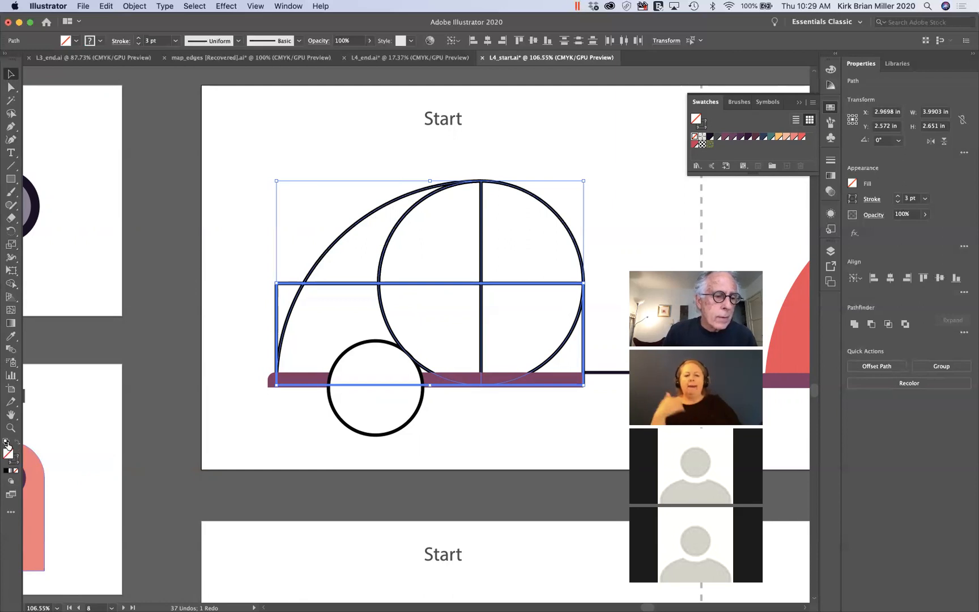
click(6, 442)
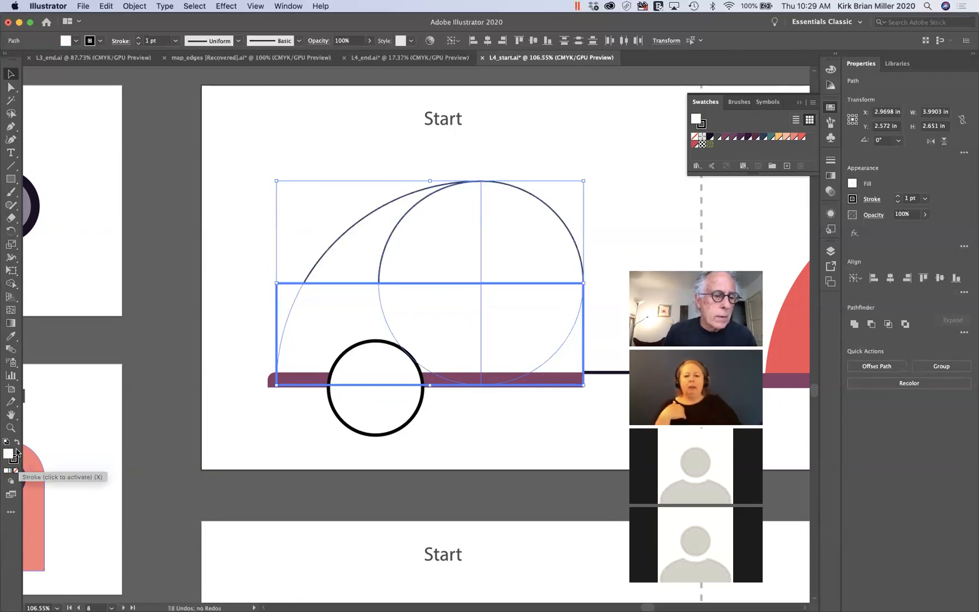
click(17, 446)
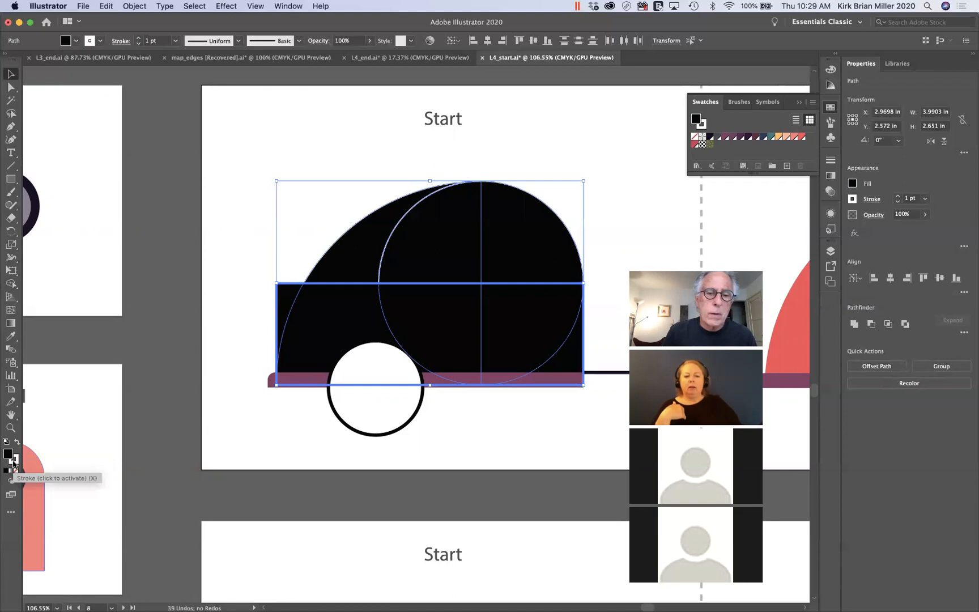
click(14, 460)
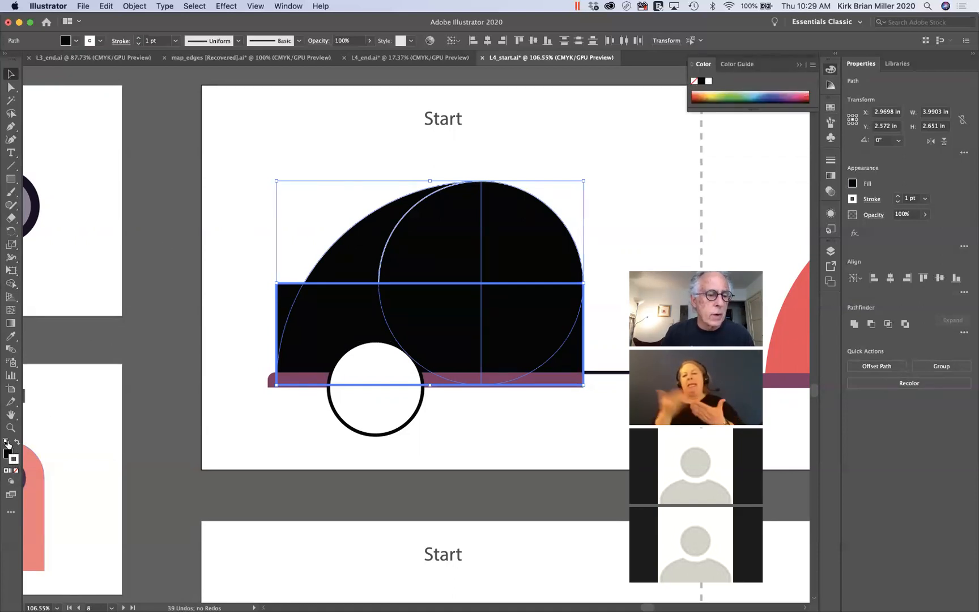
click(16, 470)
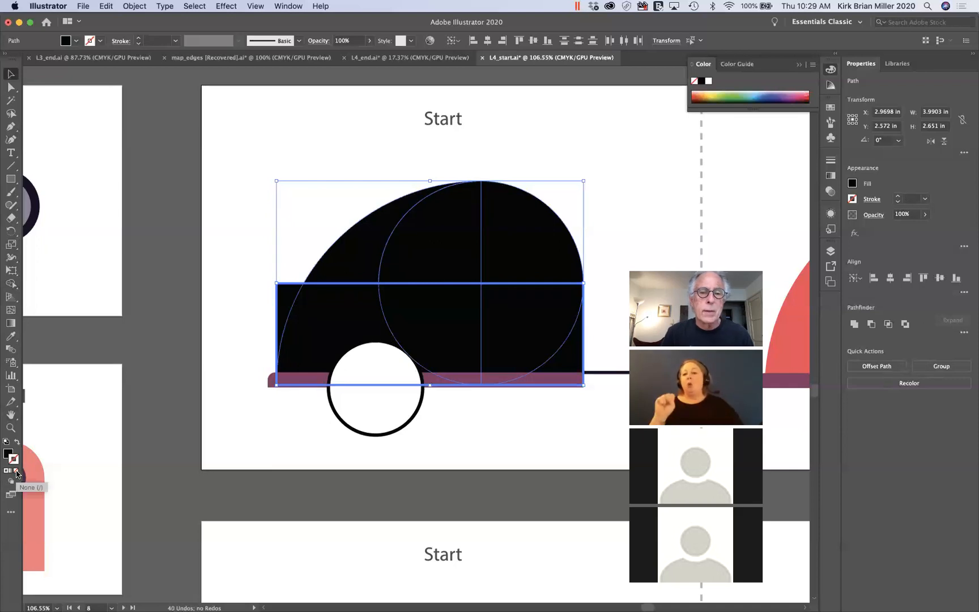
click(224, 236)
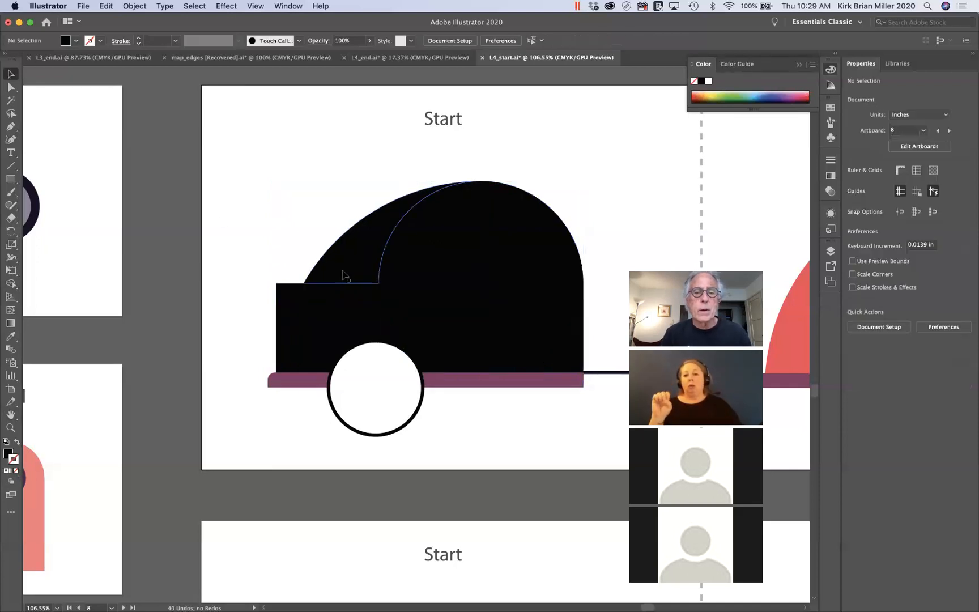
Step: Use Shape Builder on the black camper shapes to merge the upper regions, remove the corner outside the arc, and merge the lower regions
drag(248, 197, 563, 337)
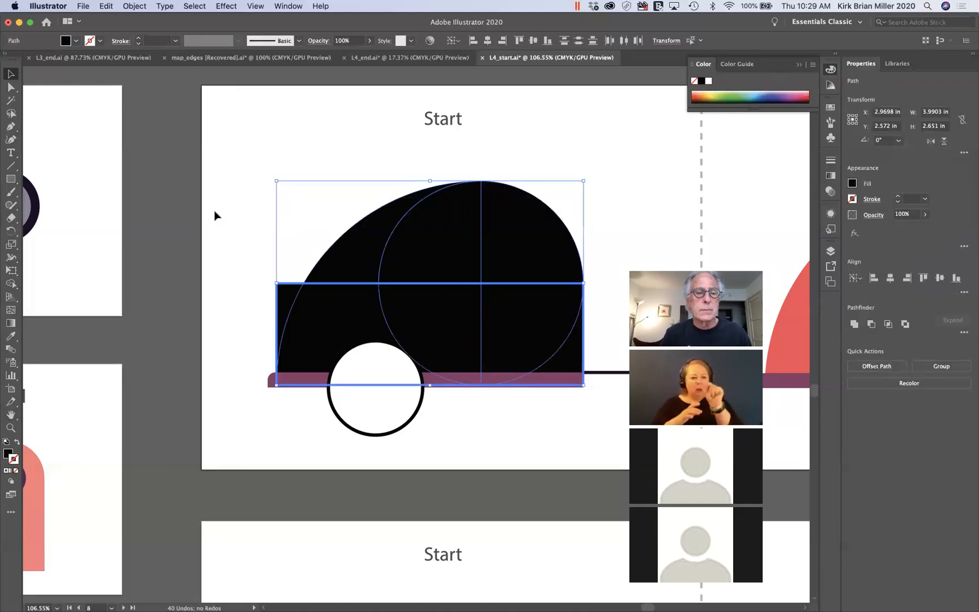
click(13, 286)
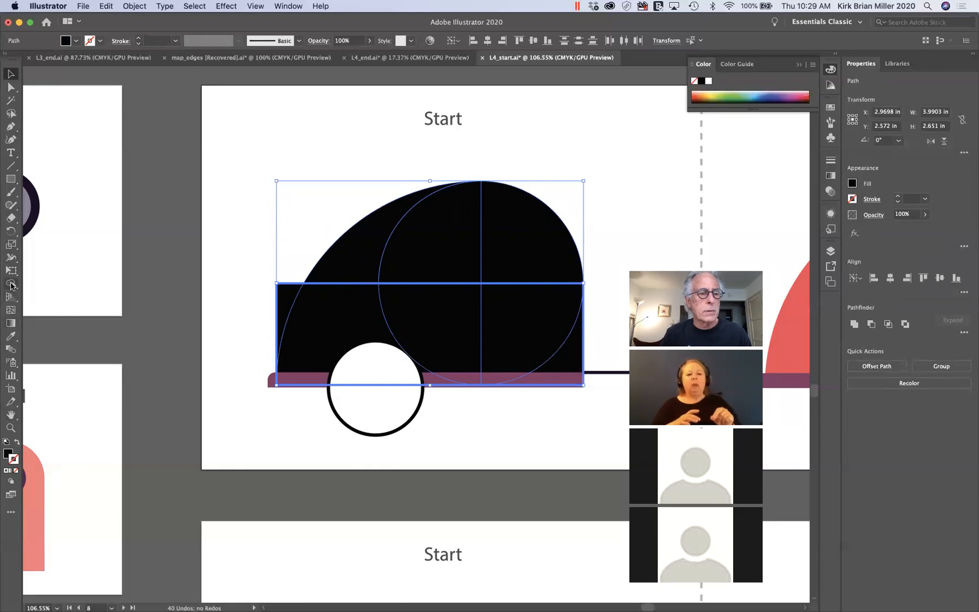
drag(356, 219, 524, 262)
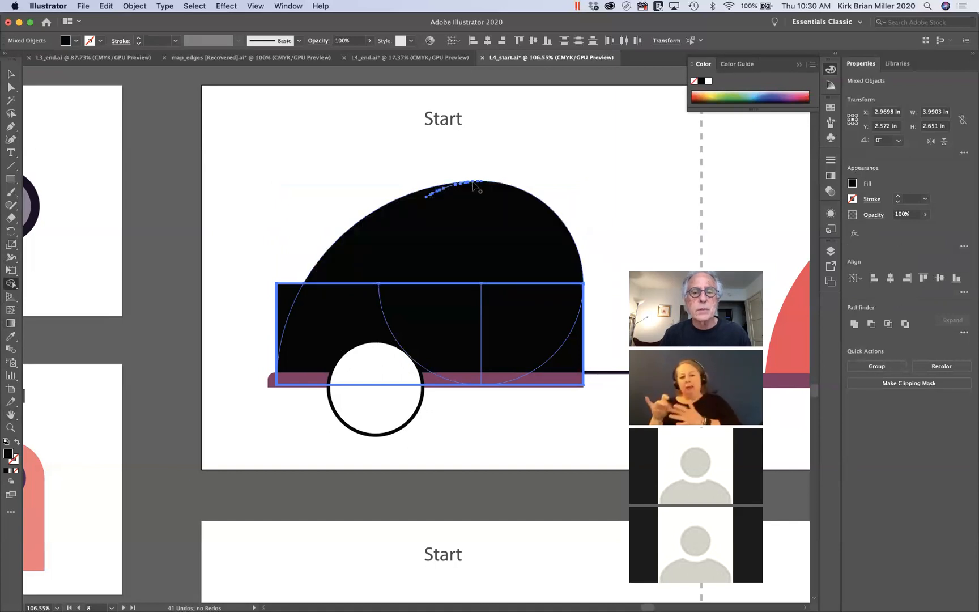
alt+click(287, 297)
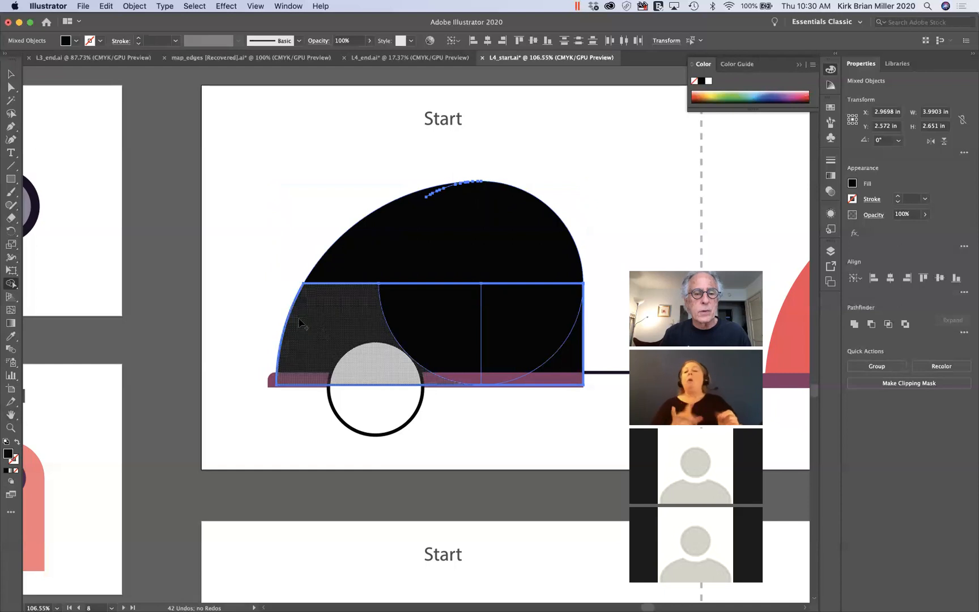
mouse_move(262, 313)
mouse_down()
mouse_move(367, 305)
mouse_move(492, 318)
mouse_move(527, 326)
mouse_move(577, 360)
mouse_move(510, 381)
mouse_up()
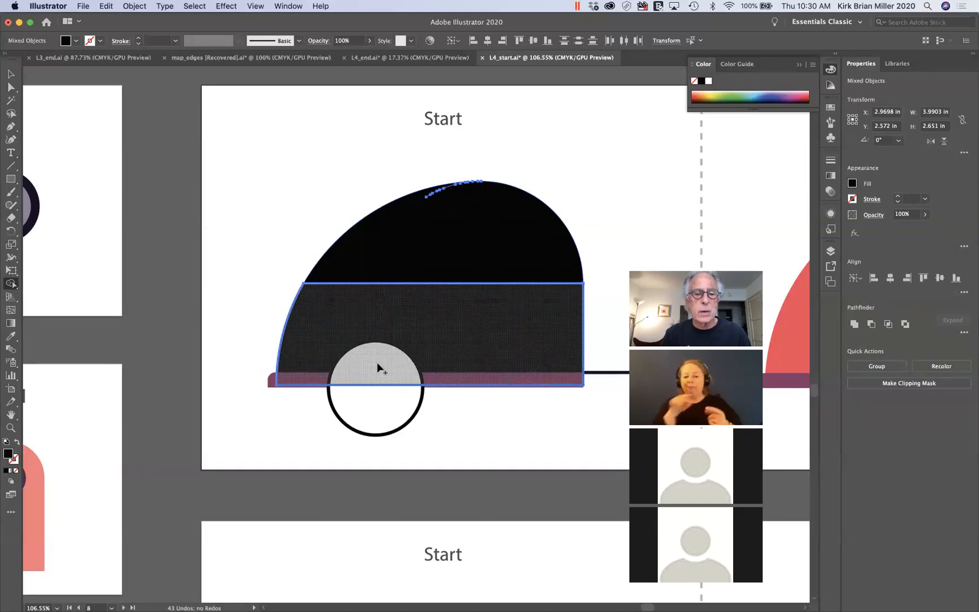
click(10, 73)
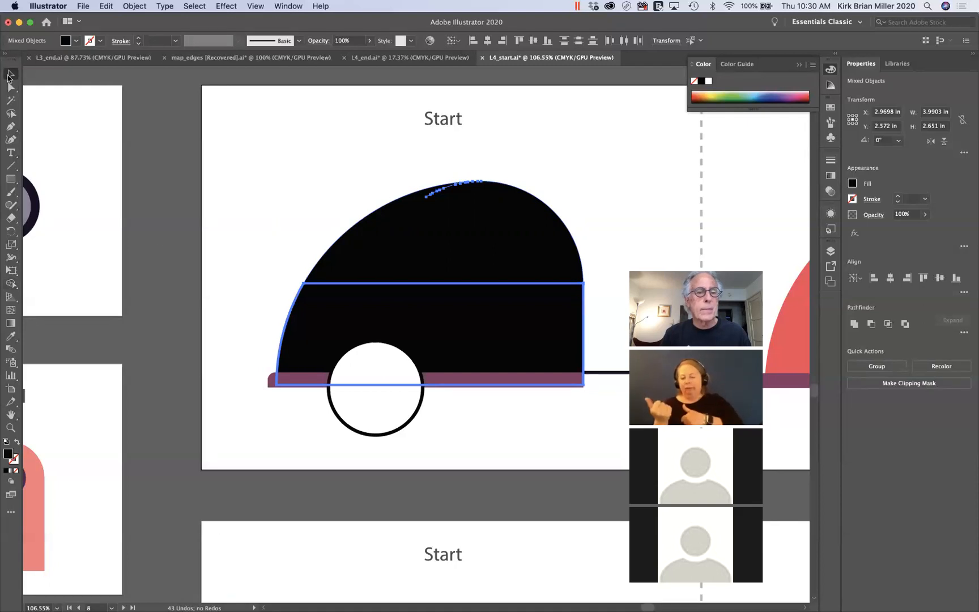
click(251, 284)
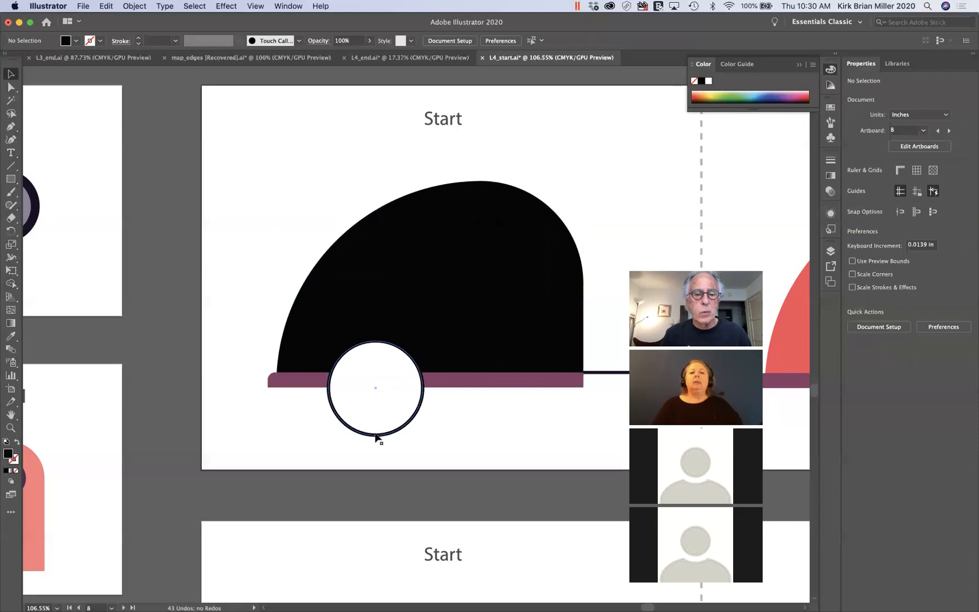
click(377, 434)
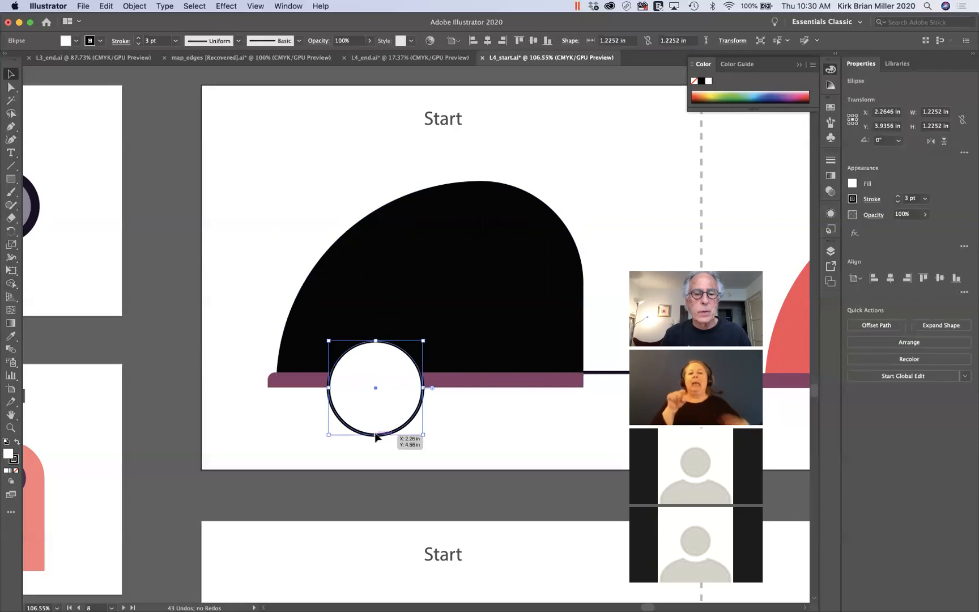
shift+click(507, 252)
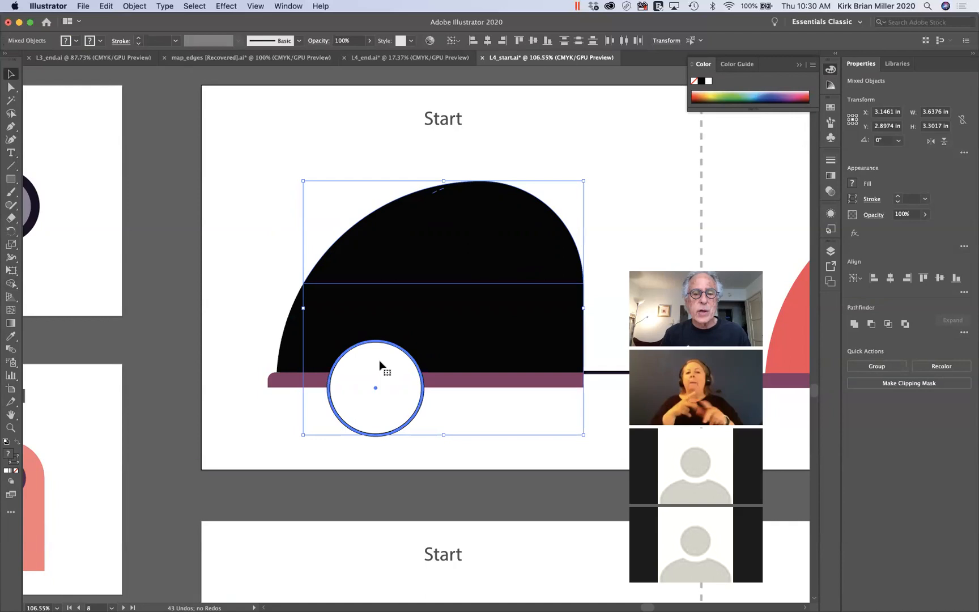
click(230, 373)
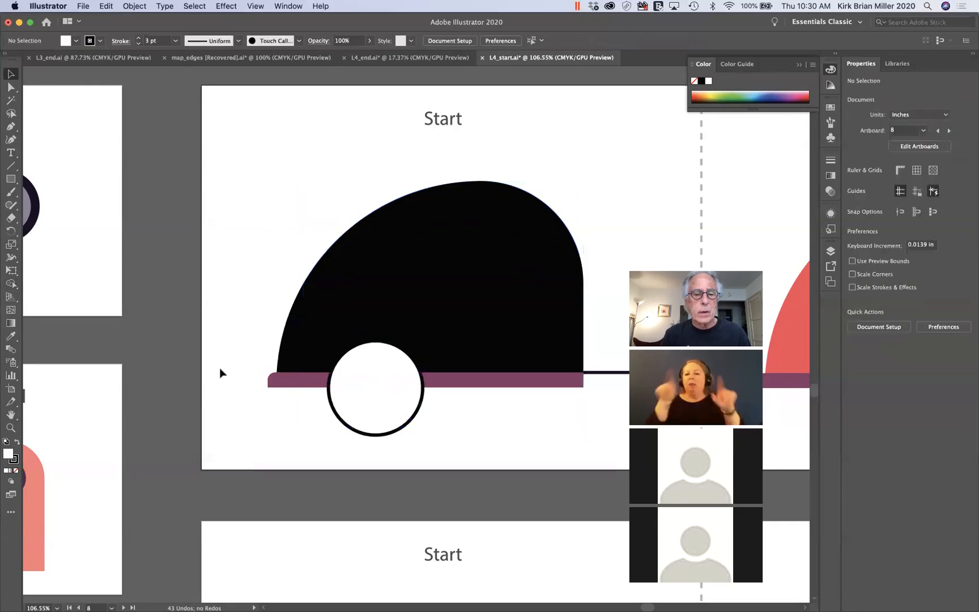
Step: Try removing the wheel circle's upper part from the selected base strip, body and wheel with Shape Builder, and undo the cut
click(296, 383)
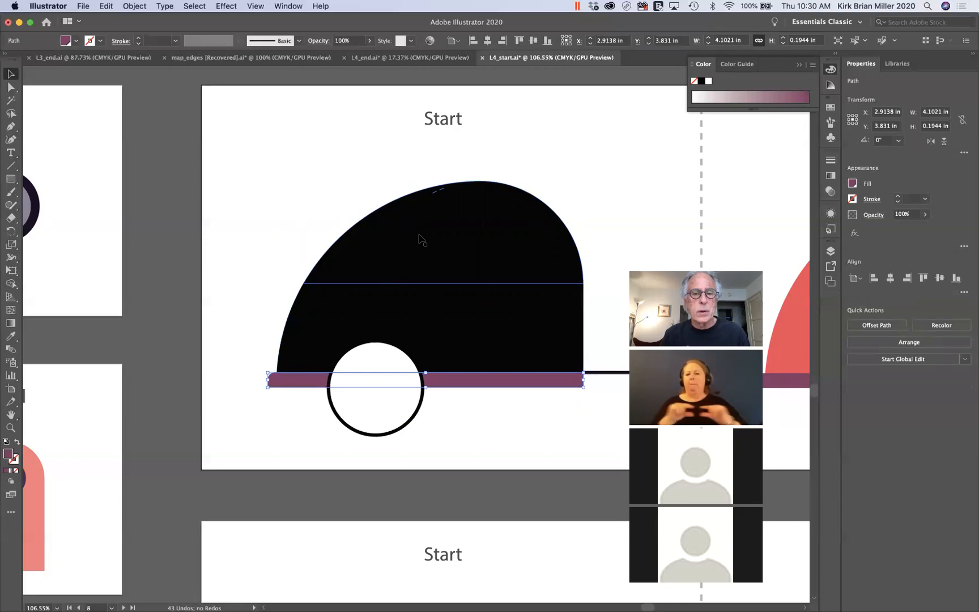
shift+click(420, 235)
shift+click(378, 409)
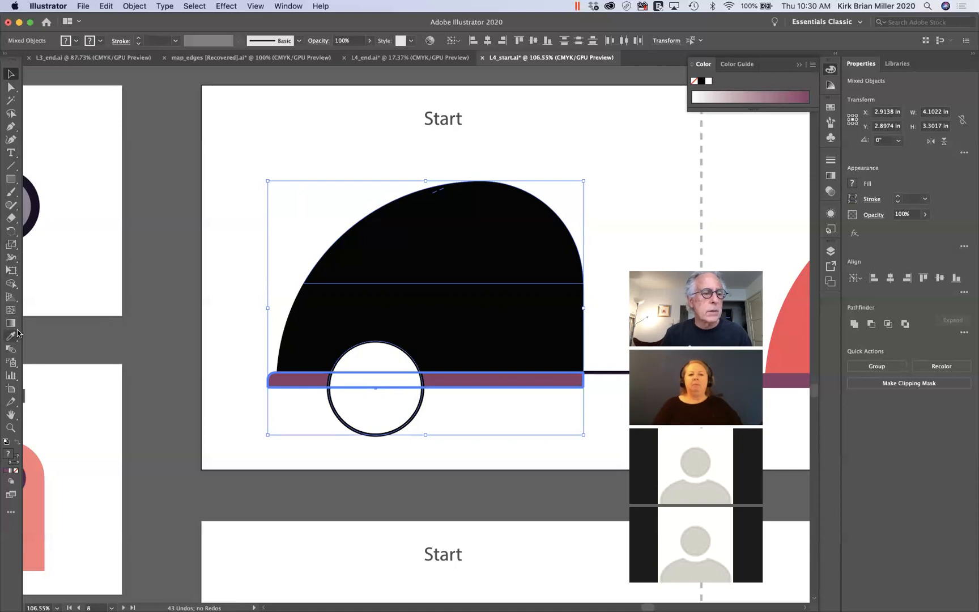
click(11, 284)
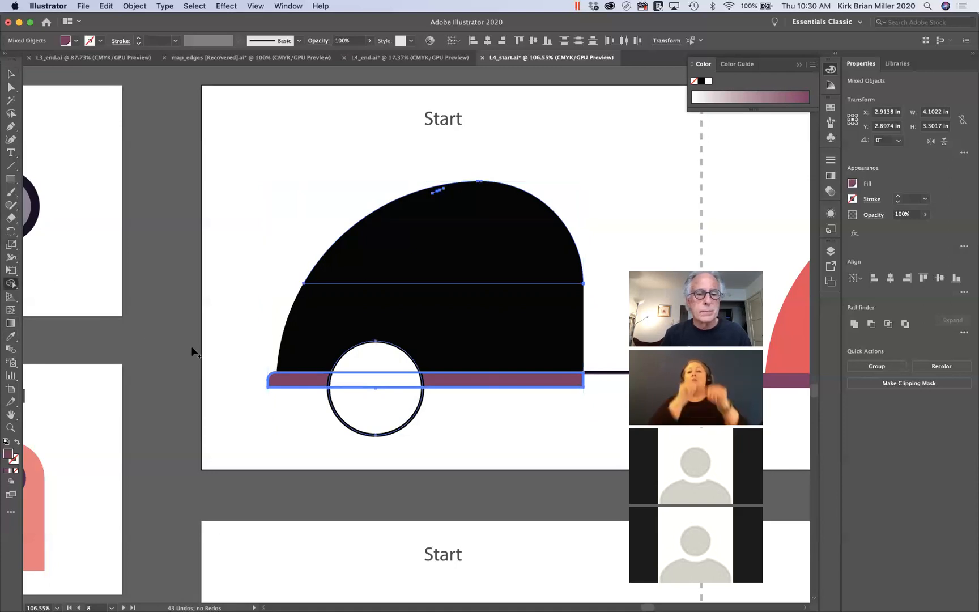
alt+click(381, 361)
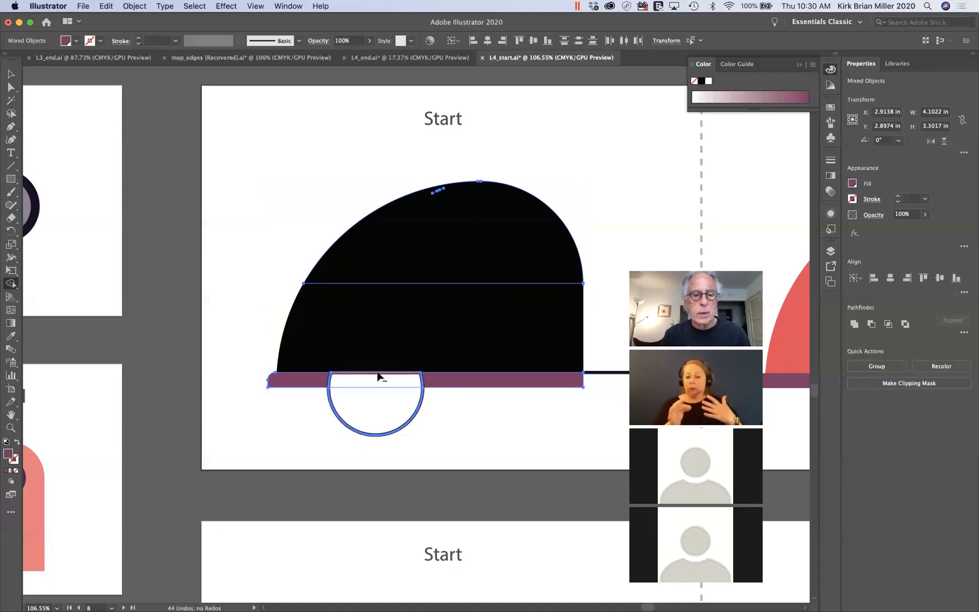
key(super+z)
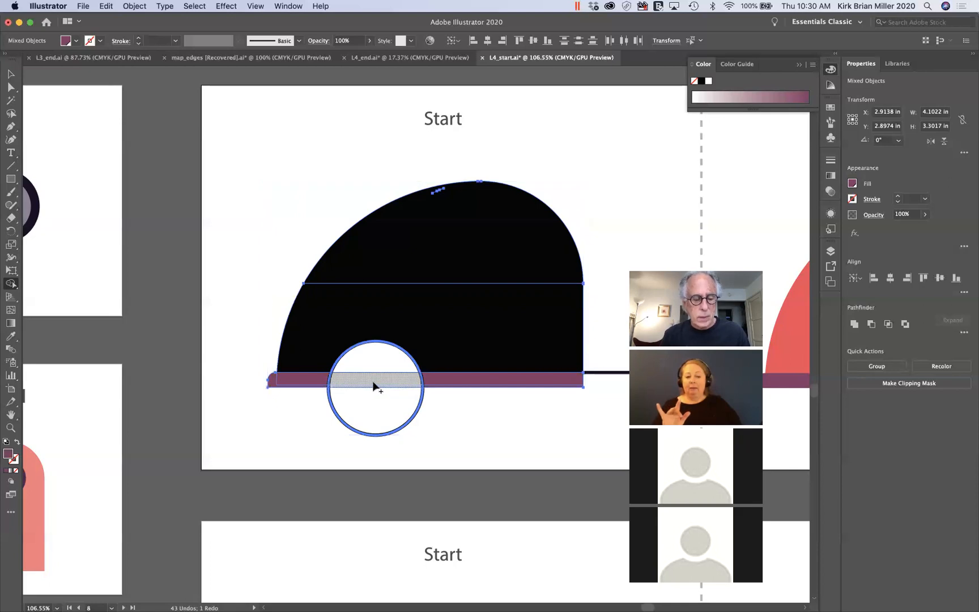
Step: Try merging the wheel's overlap on the base strip with the region above it, undo the merge, and deselect the shapes
drag(374, 386, 376, 367)
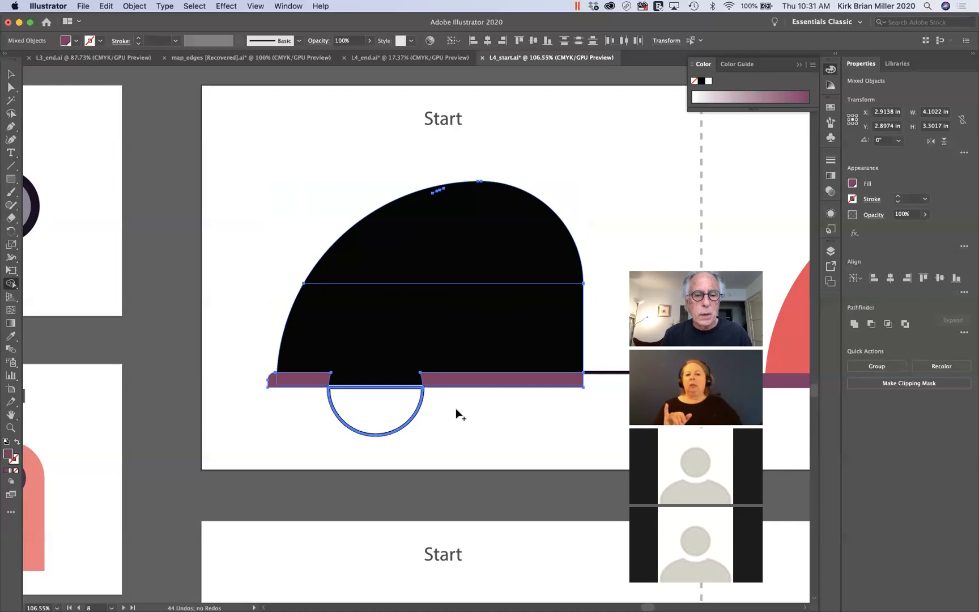
key(super+z)
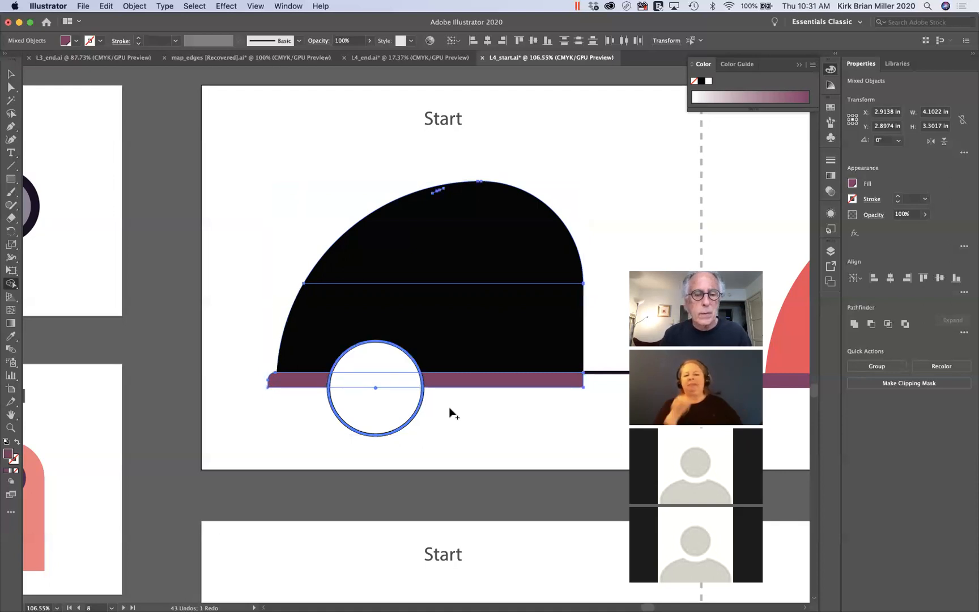
click(10, 74)
click(242, 276)
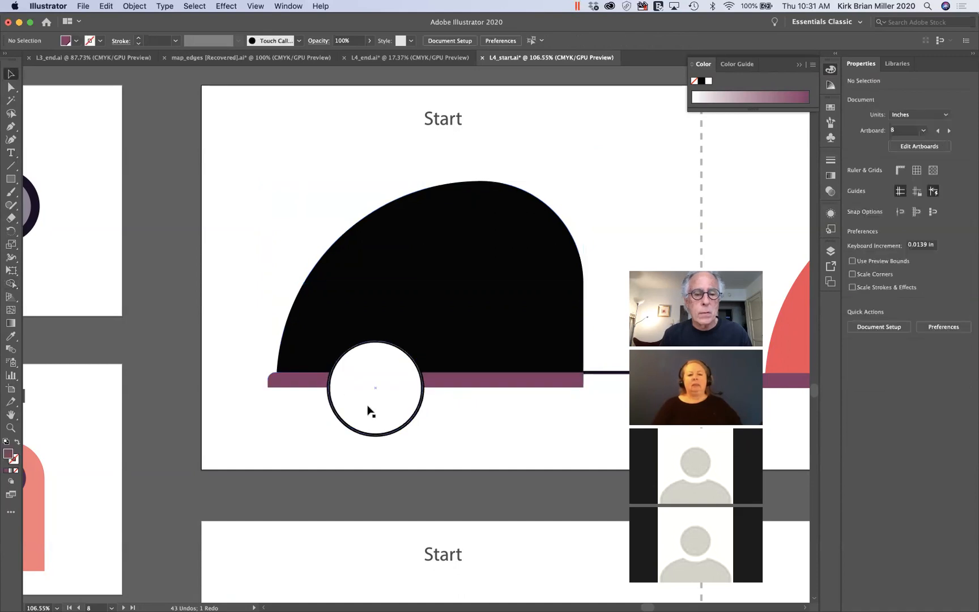
Step: Give the wheel circle a solid black fill and no stroke
click(339, 419)
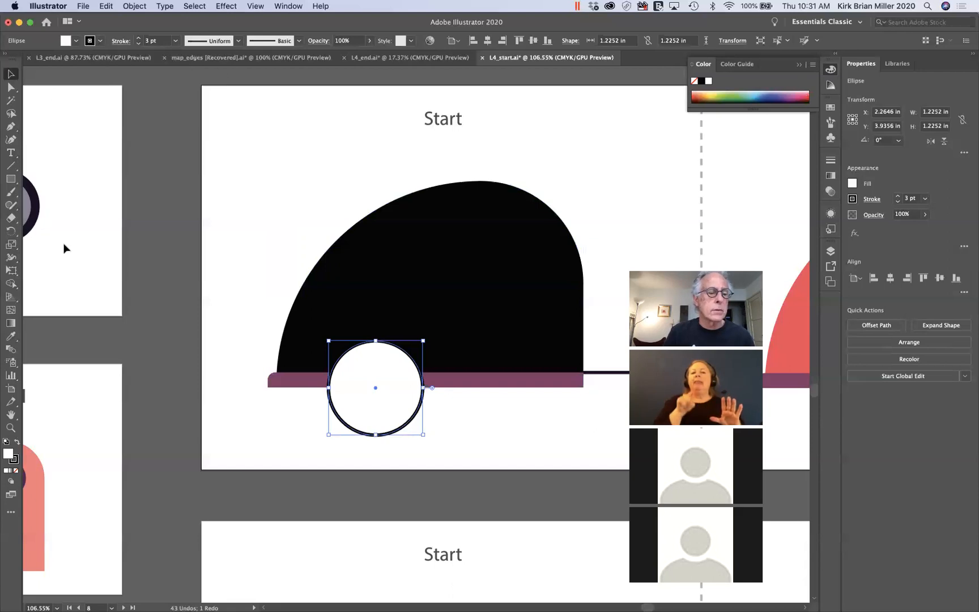
click(18, 442)
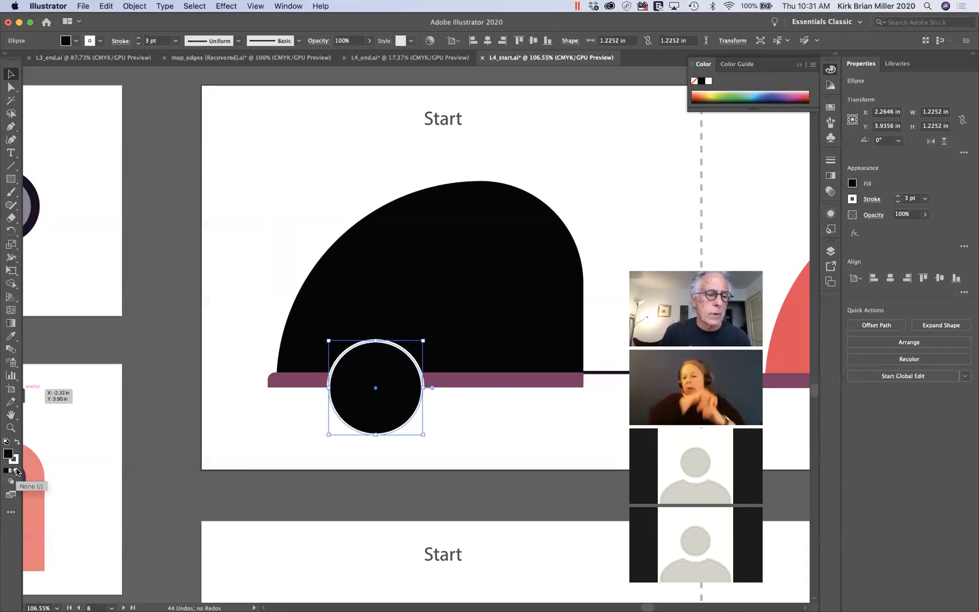
click(15, 461)
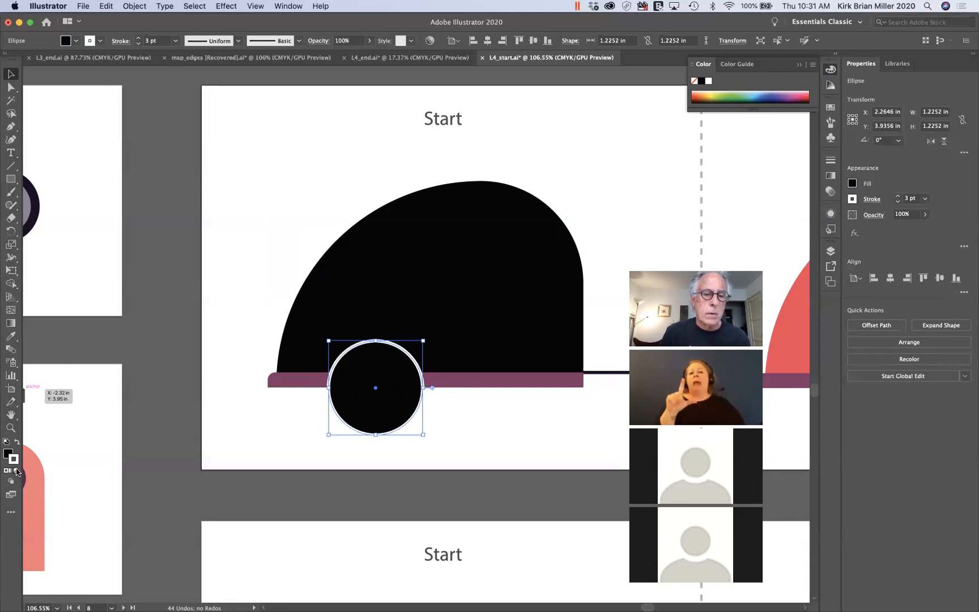
click(16, 470)
click(242, 409)
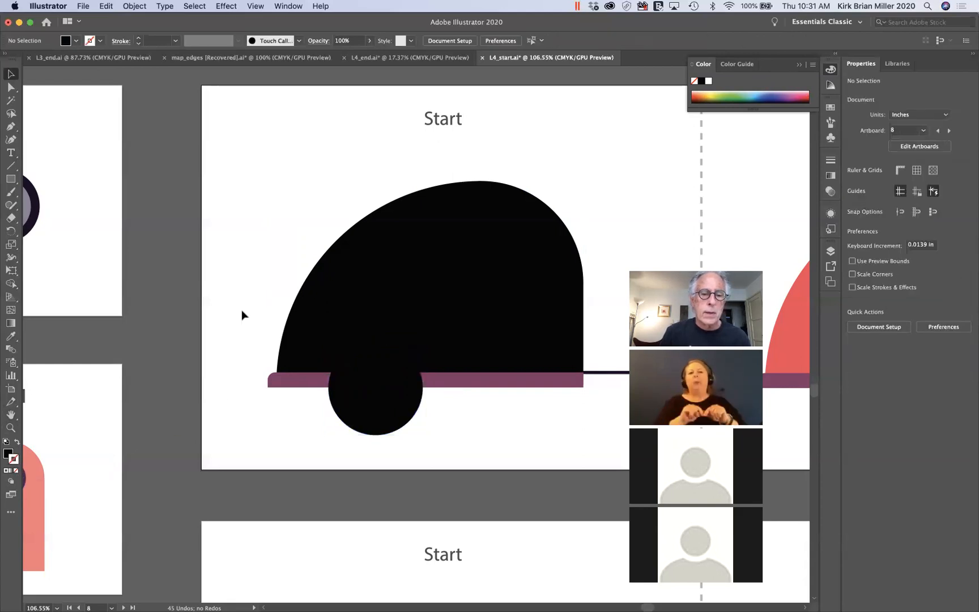
Step: Cut the black wheel circle out of the lower camper body and purple base strip with Shape Builder
drag(260, 322, 390, 420)
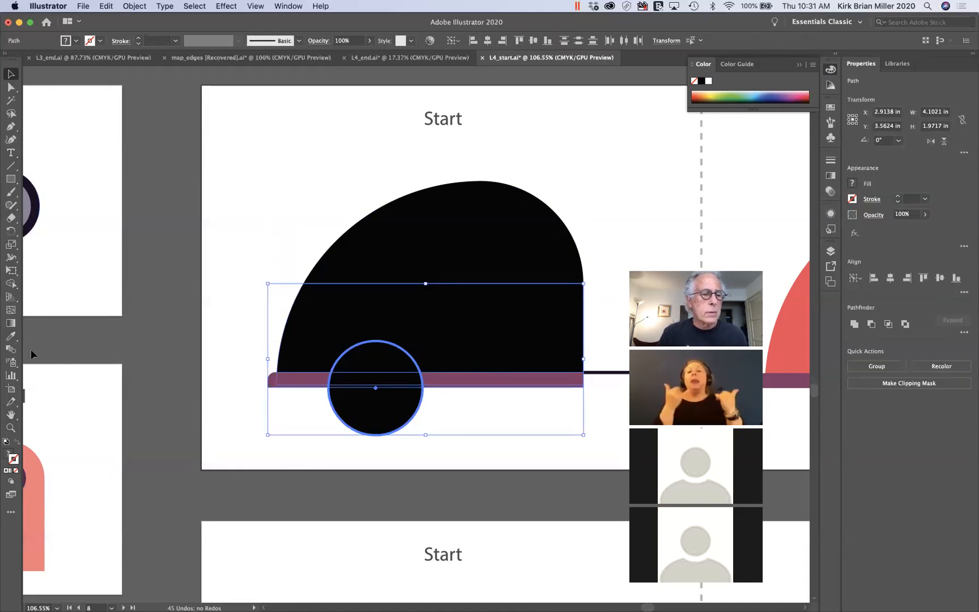
click(11, 348)
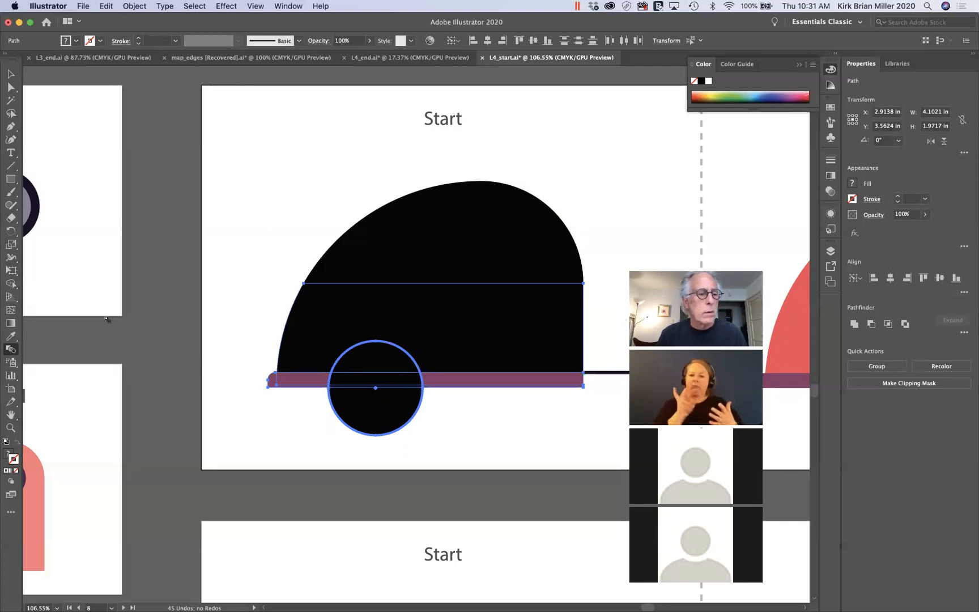
click(12, 287)
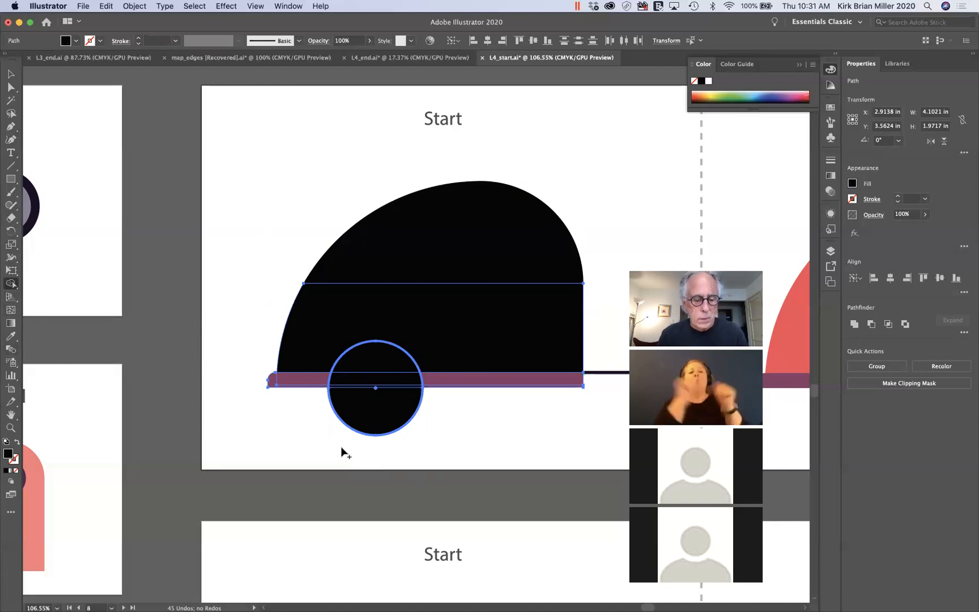
drag(361, 449, 376, 362)
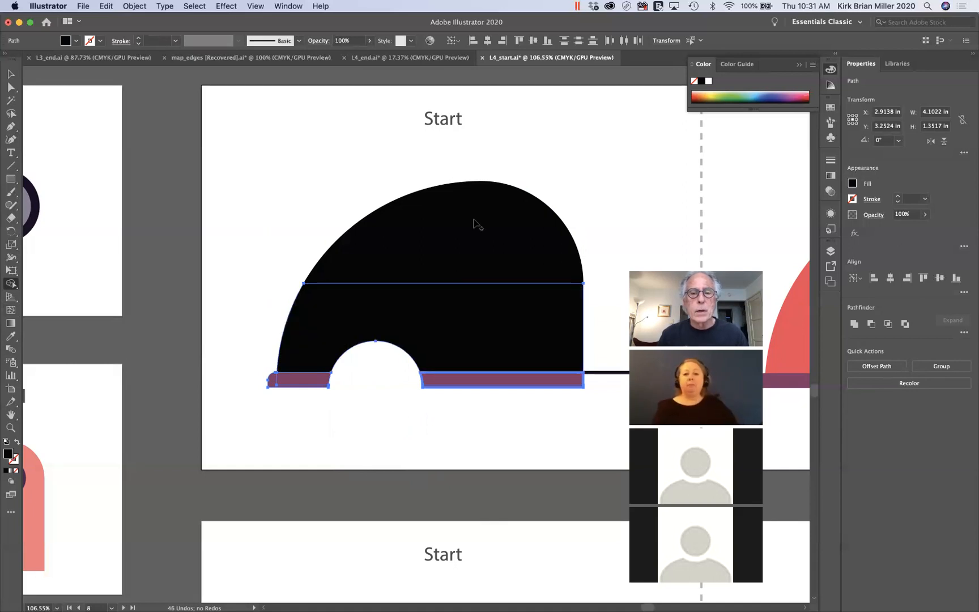
Step: Merge the upper and lower black camper body shapes into one with Shape Builder
click(11, 73)
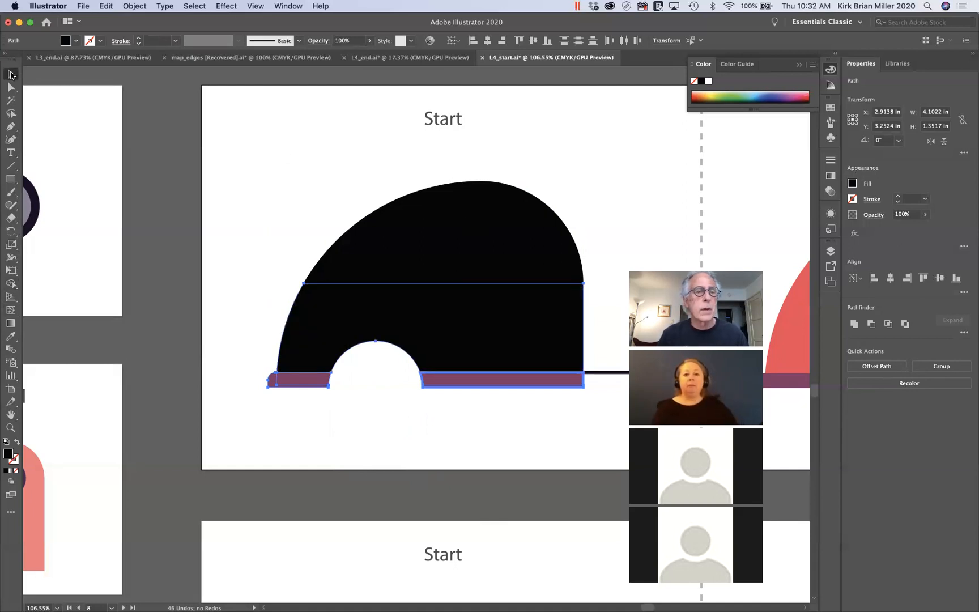
click(490, 250)
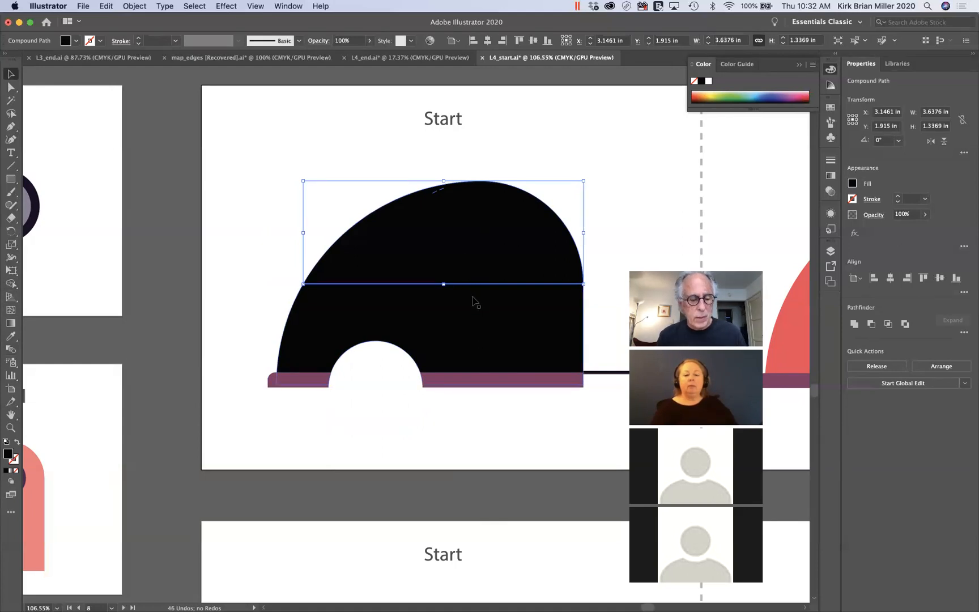
shift+click(485, 312)
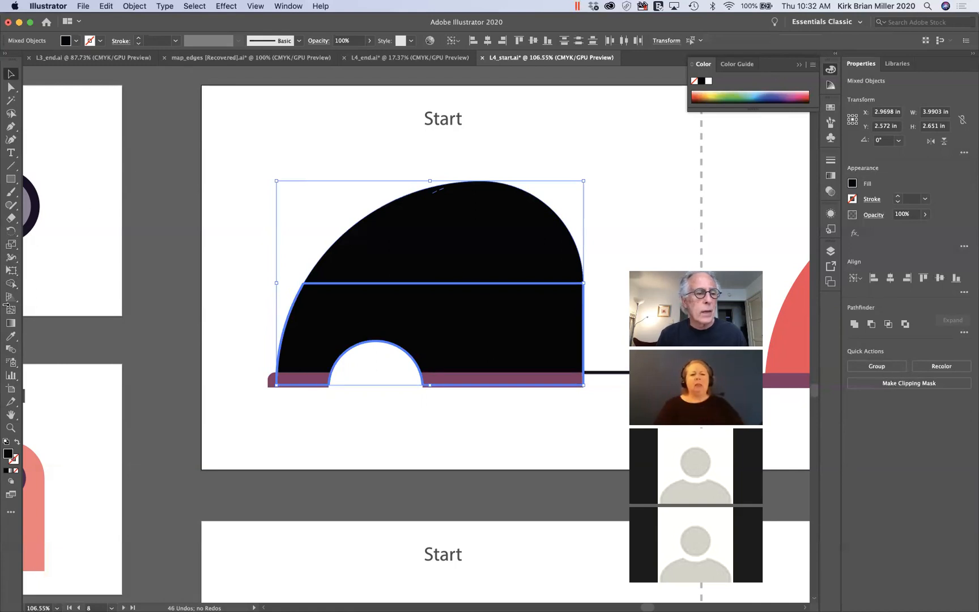
click(12, 283)
mouse_move(521, 250)
mouse_down()
mouse_move(516, 301)
mouse_move(516, 287)
mouse_up()
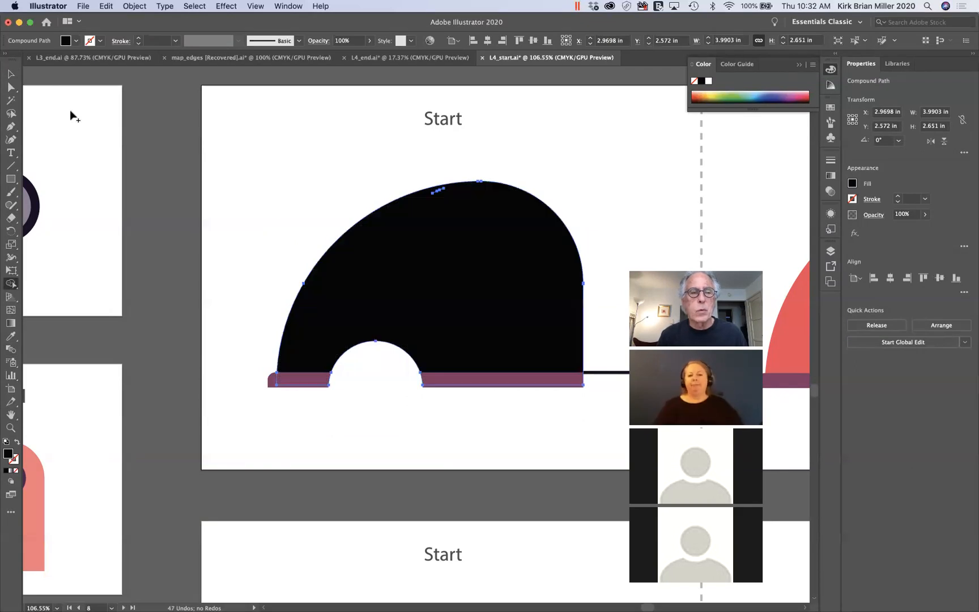
click(11, 75)
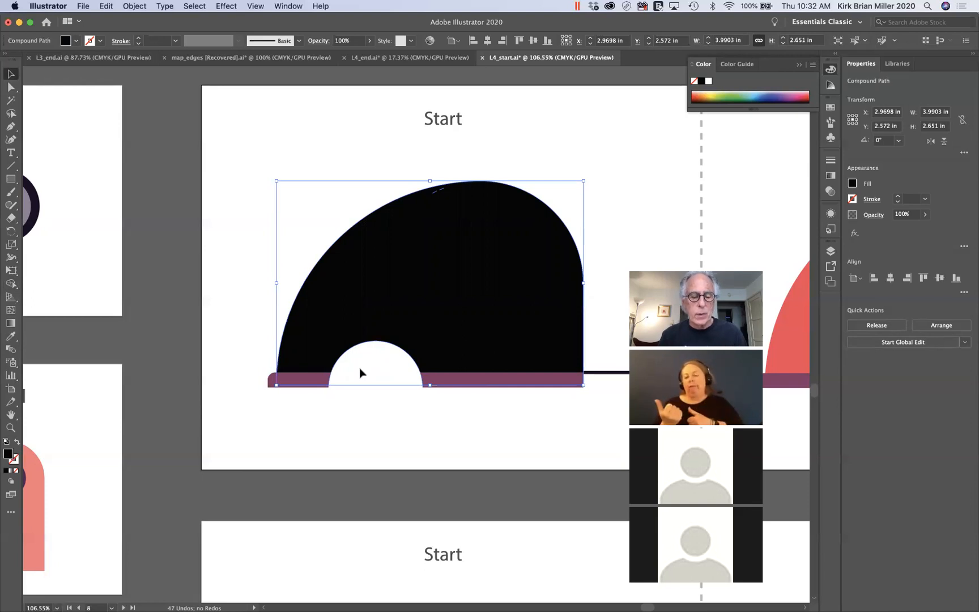
Step: Undo the wheel and camper body edits back to the separate unfilled outlines with 3 pt strokes
key(a)
key(super+z)
key(super+z)
key(super+z)
key(super+z)
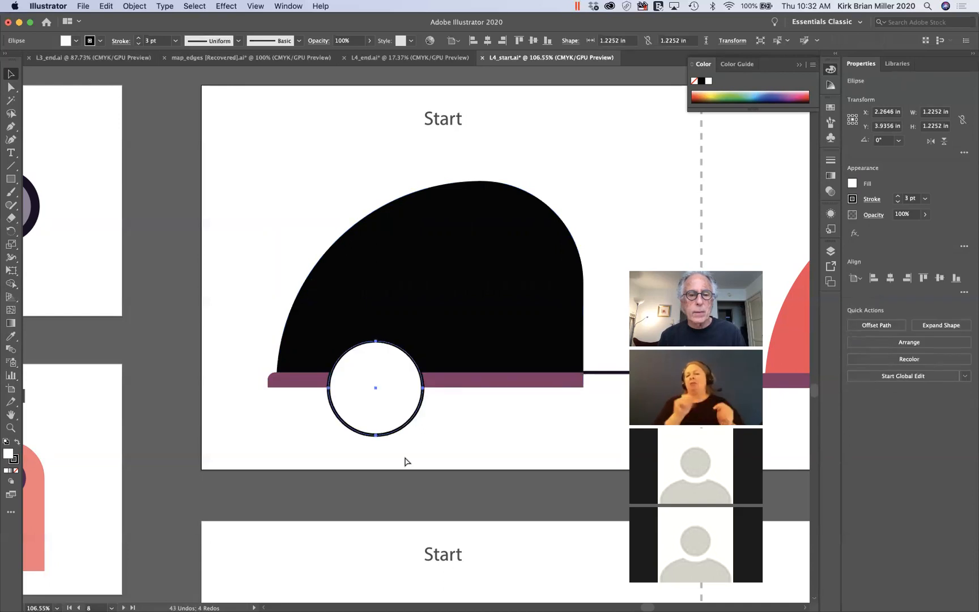
key(super+z)
key(super+z)
key(super+z)
key(super+z)
key(super+z)
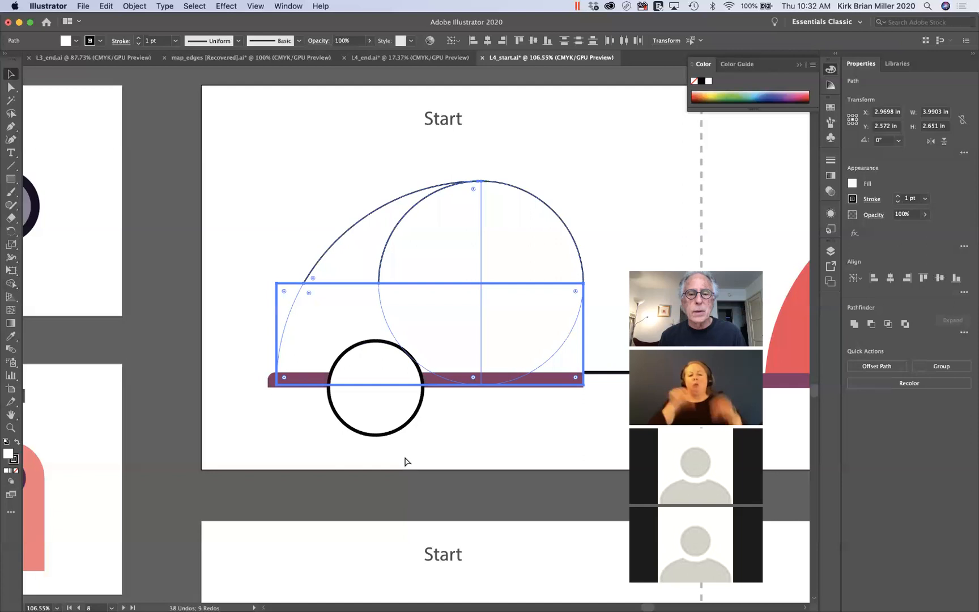
key(super+z)
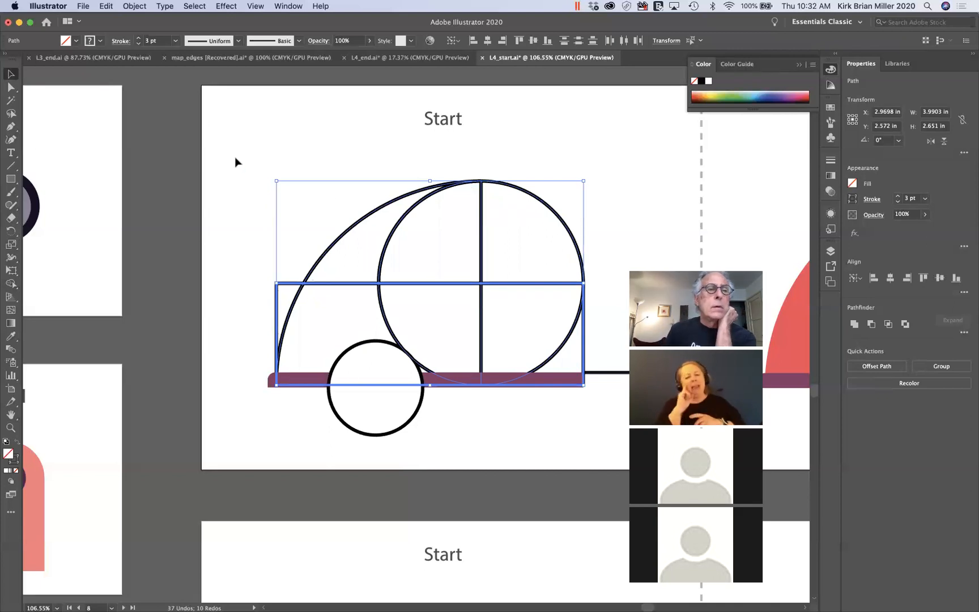
Step: Give the selected camper body outlines a salmon-pink swatch fill and no stroke
click(100, 42)
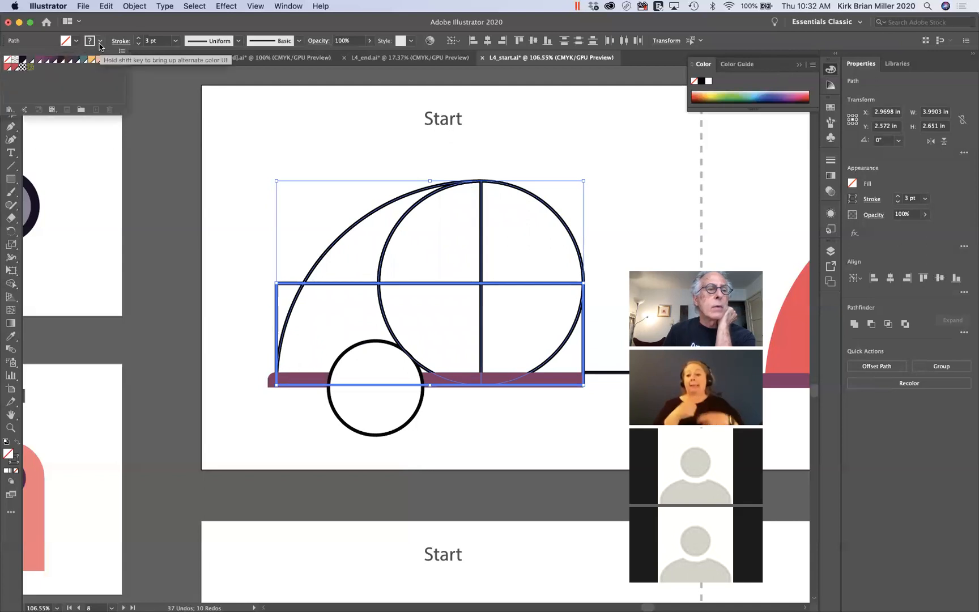
click(8, 60)
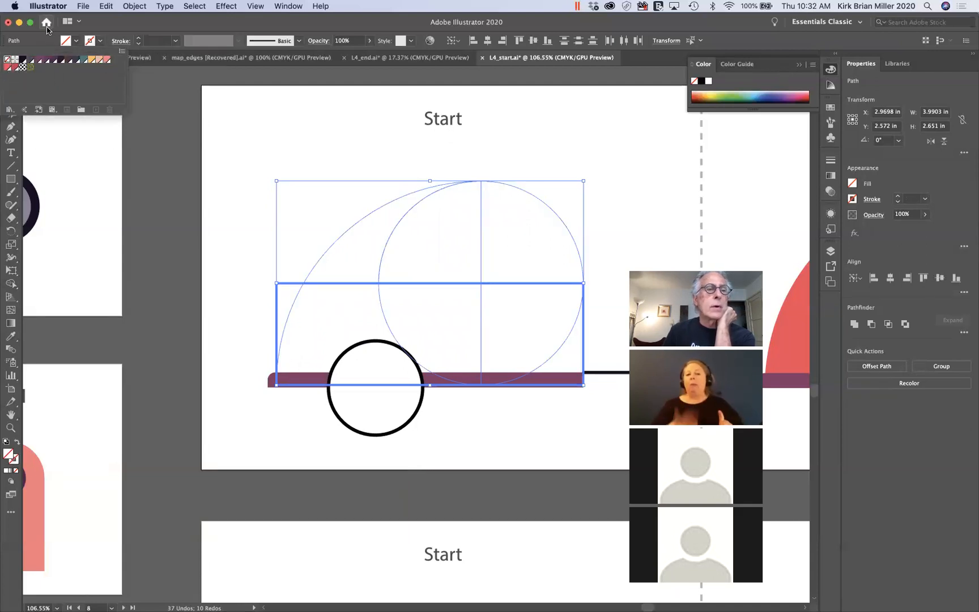
click(75, 41)
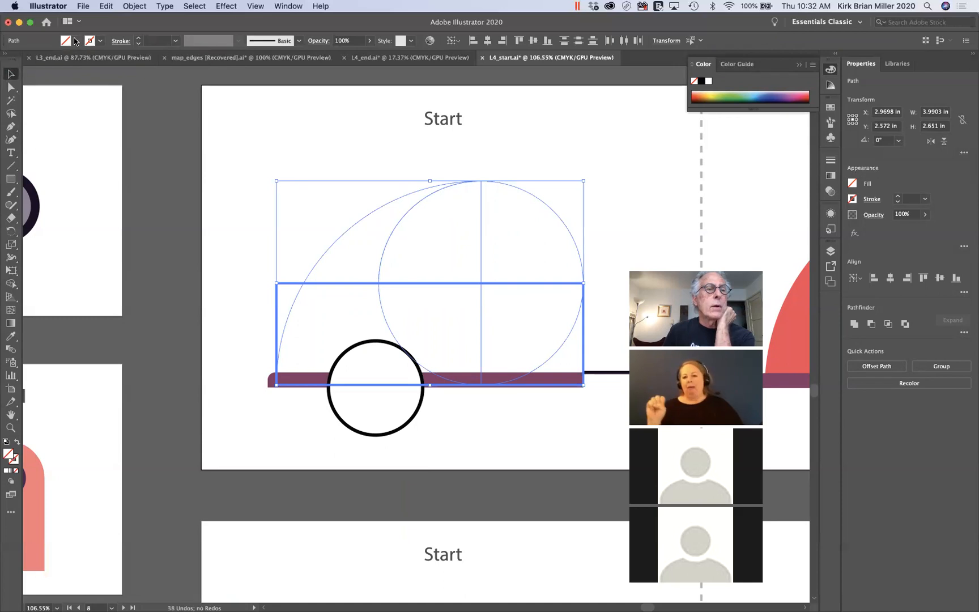
click(75, 41)
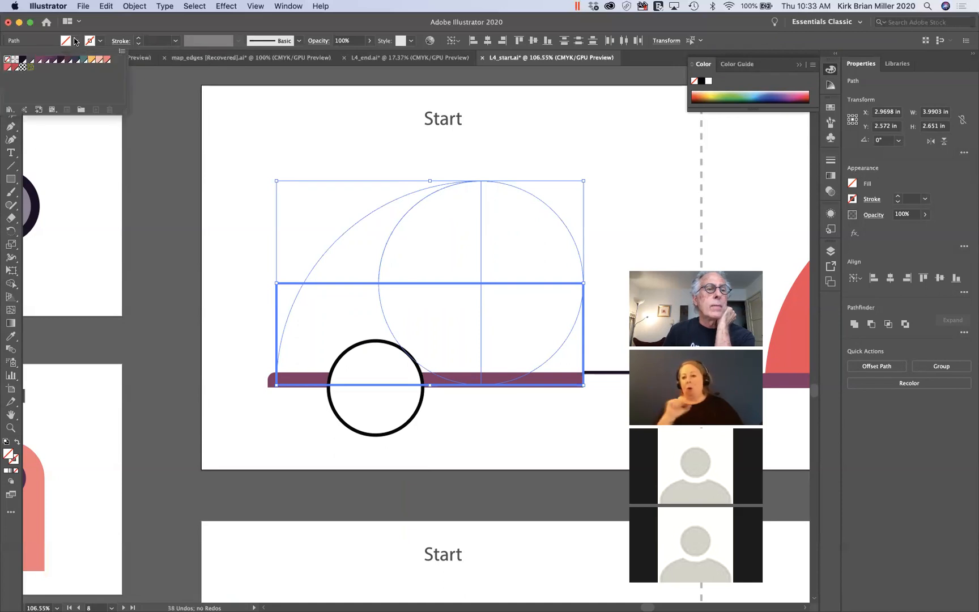
click(105, 60)
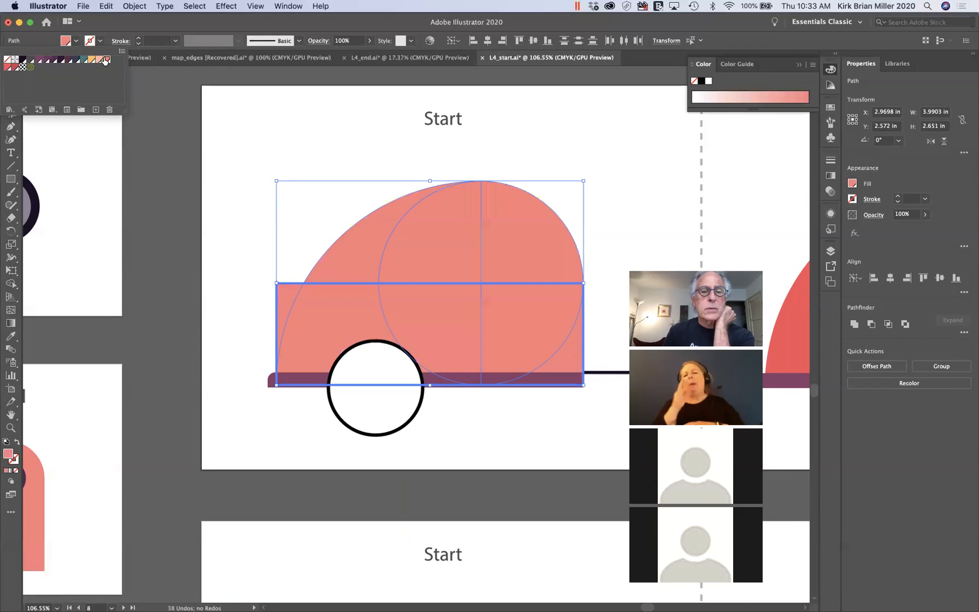
click(232, 235)
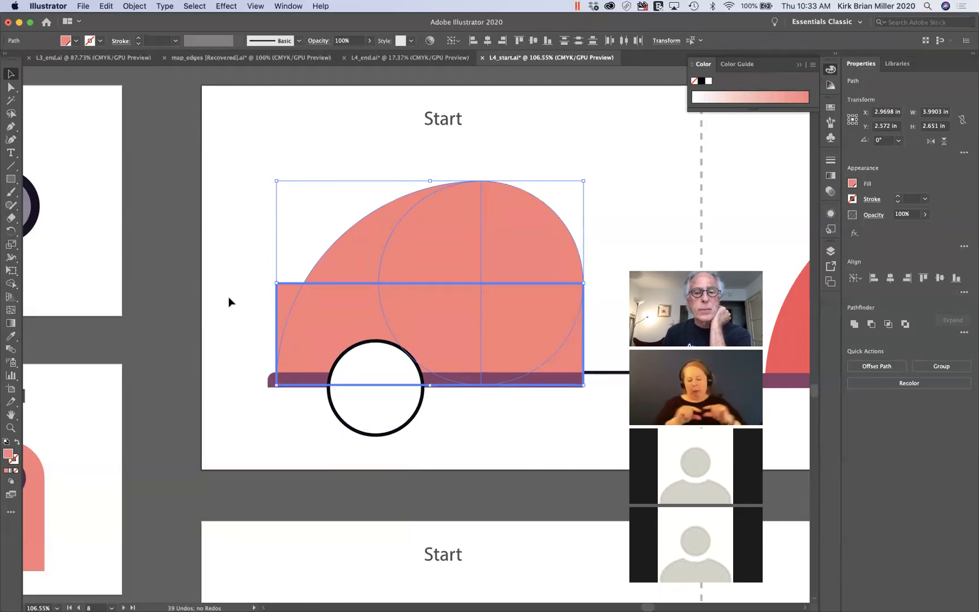
Step: Use Shape Builder on the salmon-pink camper shapes to merge the upper regions and remove the rectangle's corner outside the arc
click(224, 199)
drag(355, 309, 594, 343)
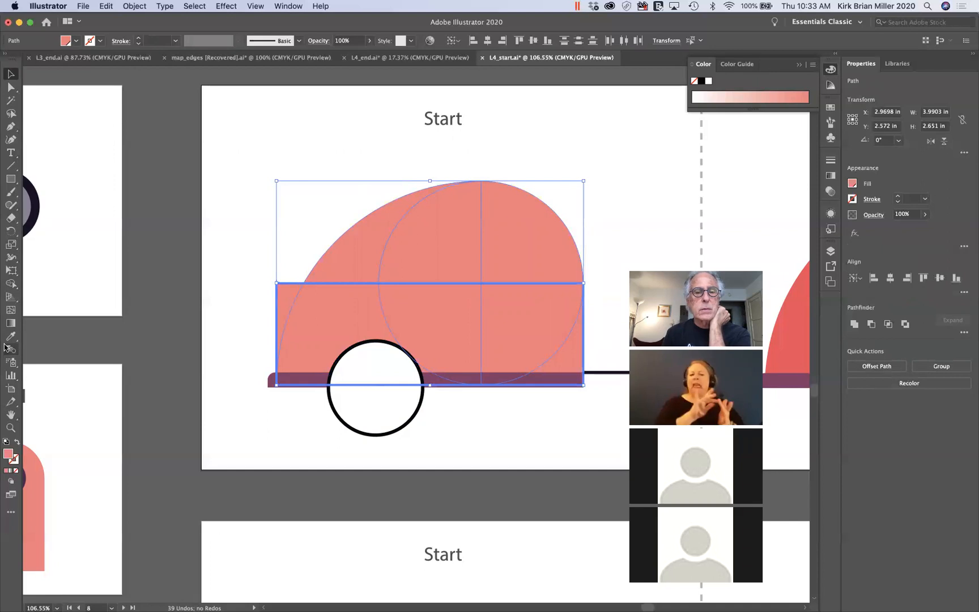
click(11, 285)
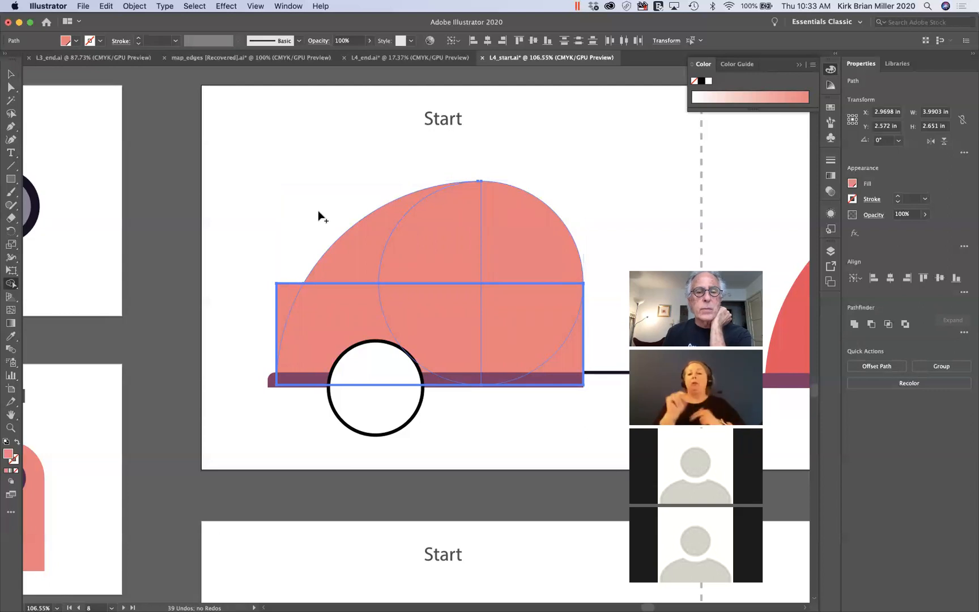
drag(349, 222, 502, 240)
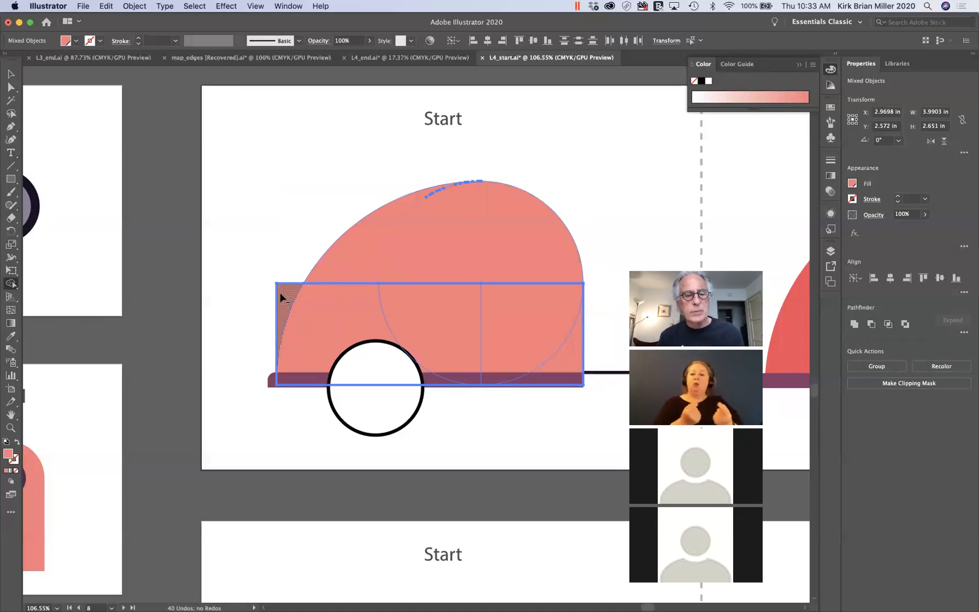
alt+click(282, 298)
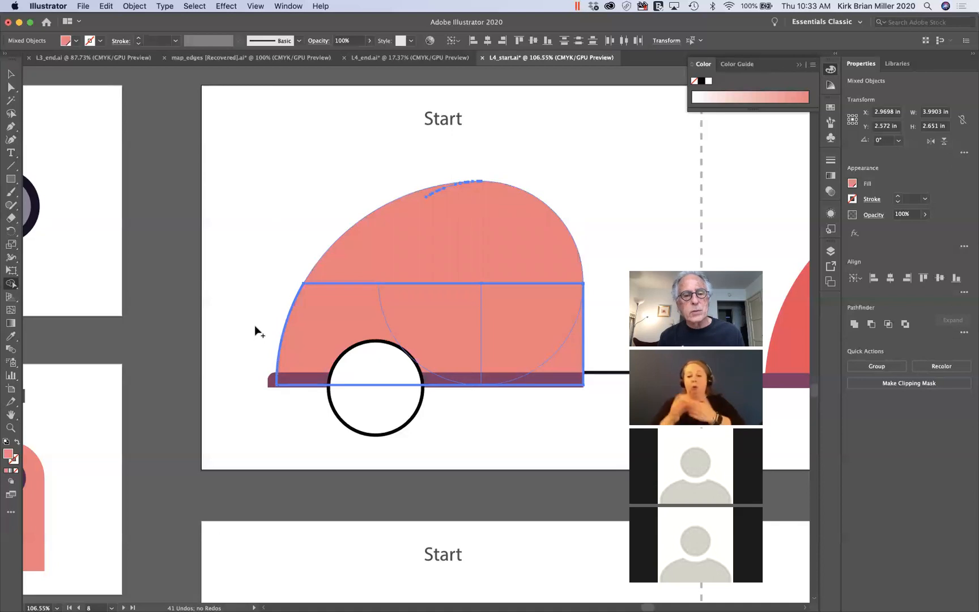
Step: Merge the overlapping regions of the camper body into one shape with the Shape Builder tool and deselect it
mouse_move(257, 327)
mouse_down()
mouse_move(463, 329)
mouse_move(558, 355)
mouse_up()
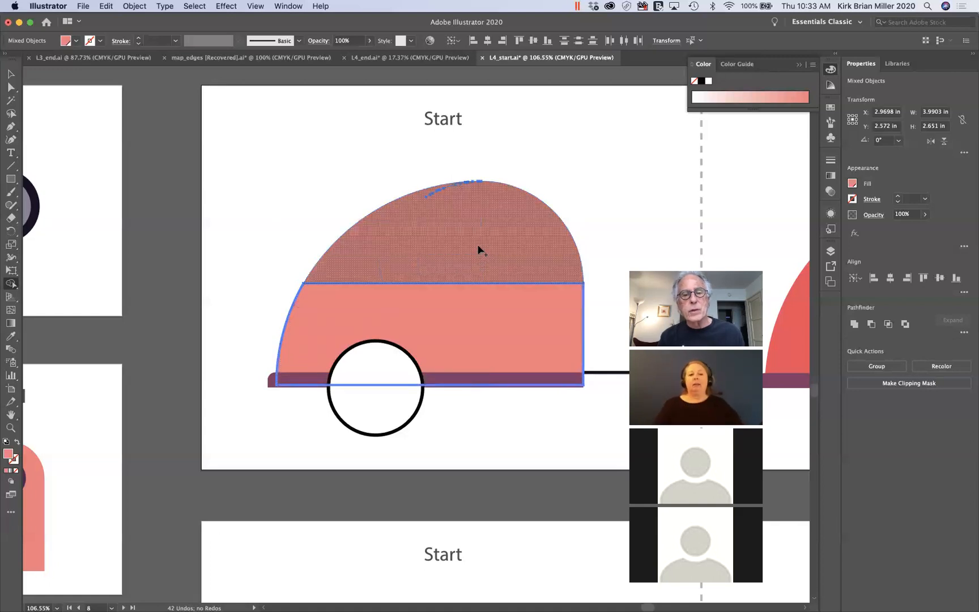
mouse_move(479, 241)
mouse_down()
mouse_move(482, 304)
mouse_move(457, 312)
mouse_up()
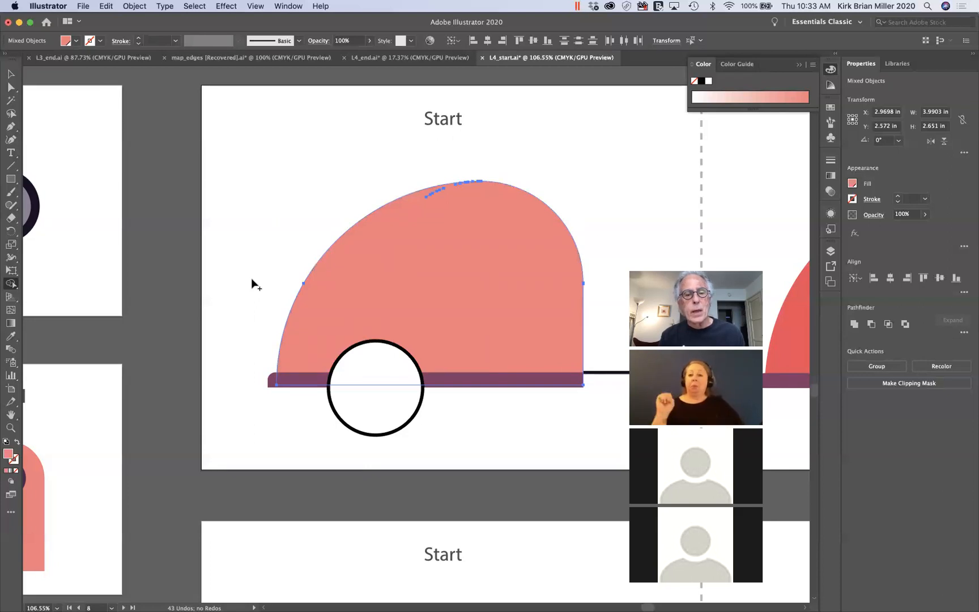
click(10, 74)
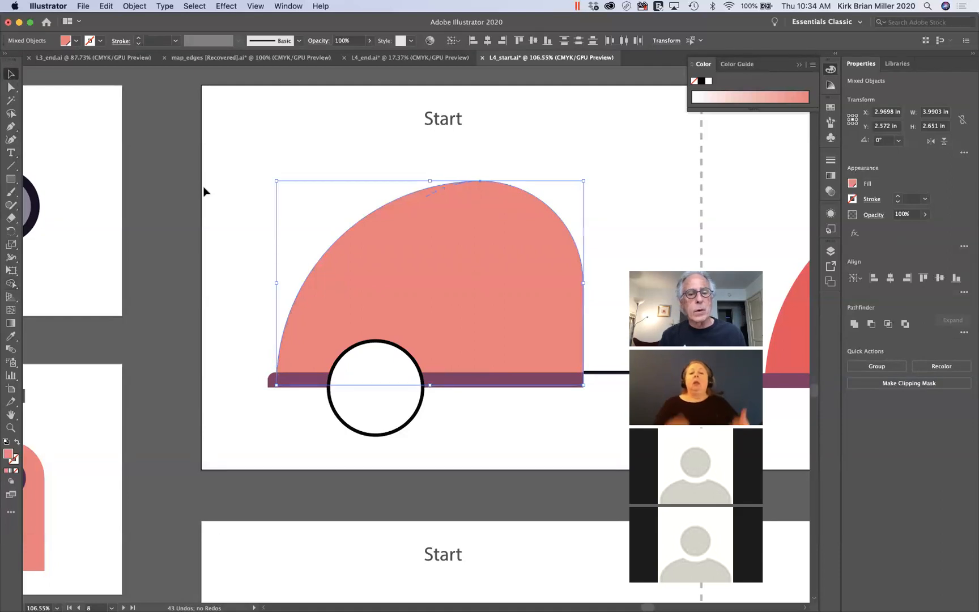
click(225, 260)
Step: Cut the wheel circle out of the camper body and purple base with the Shape Builder tool to form a wheel arch
drag(229, 291, 366, 419)
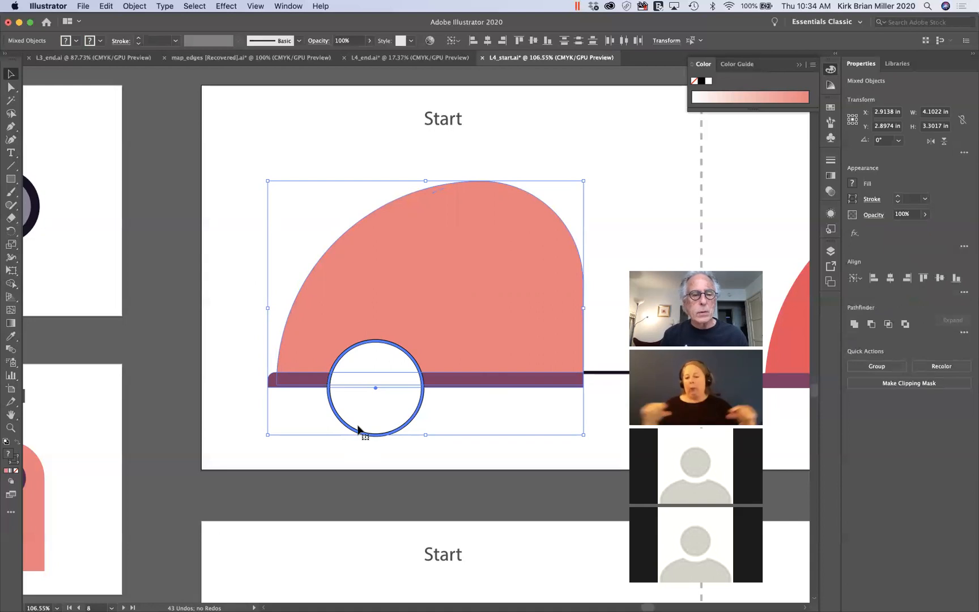
click(11, 285)
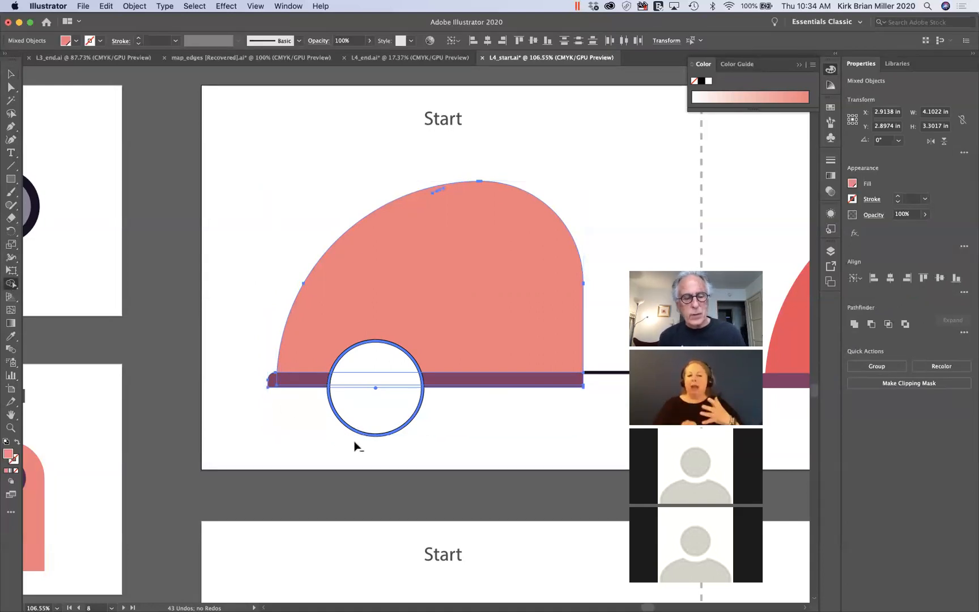
drag(364, 414, 367, 364)
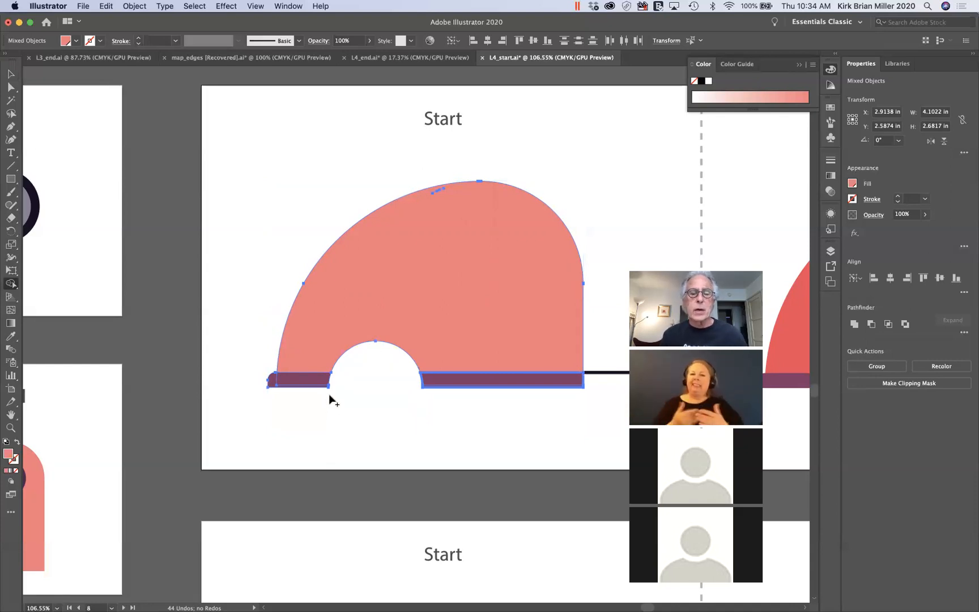
click(11, 73)
click(289, 162)
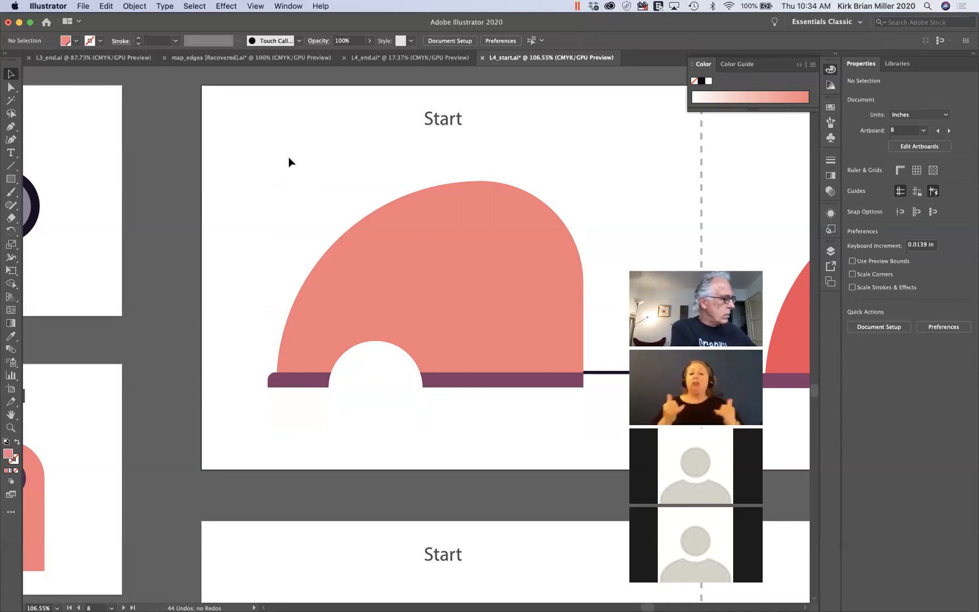
Step: Remove the stroke from the black-filled large circle of the door on its Start side
scroll(281, 165, down, 10)
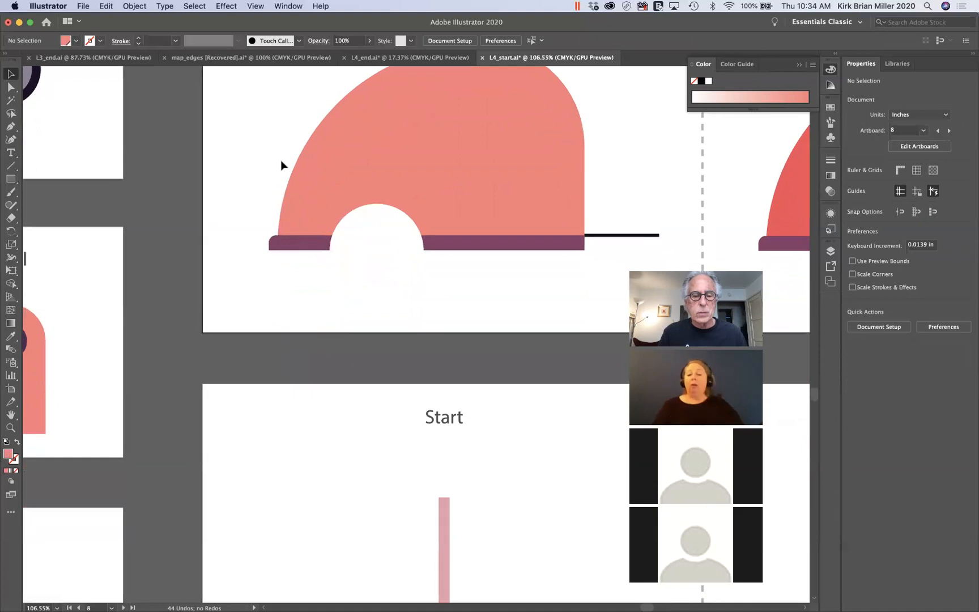
scroll(281, 164, left, 9)
scroll(281, 162, down, 3)
scroll(281, 166, down, 2)
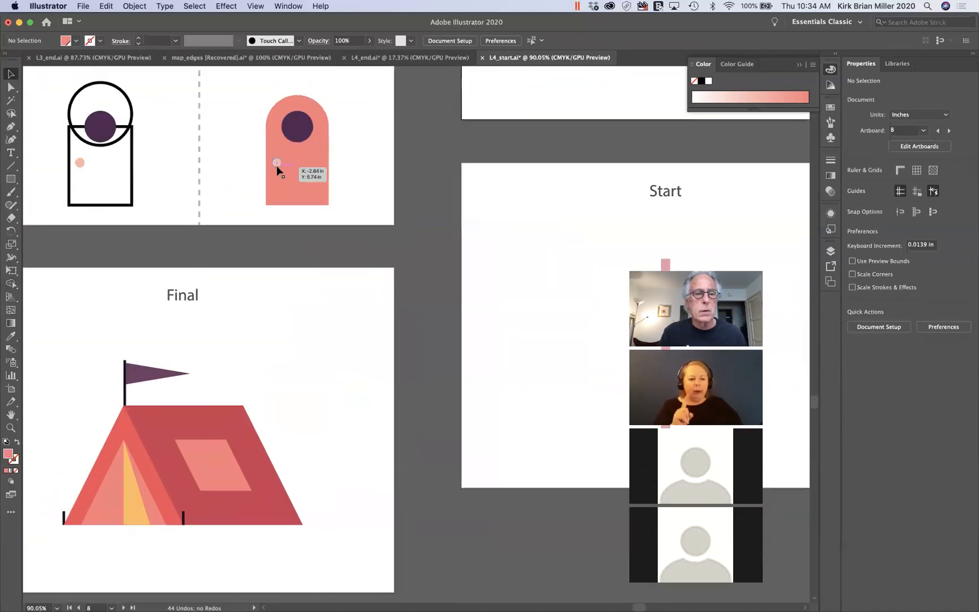
scroll(278, 167, left, 7)
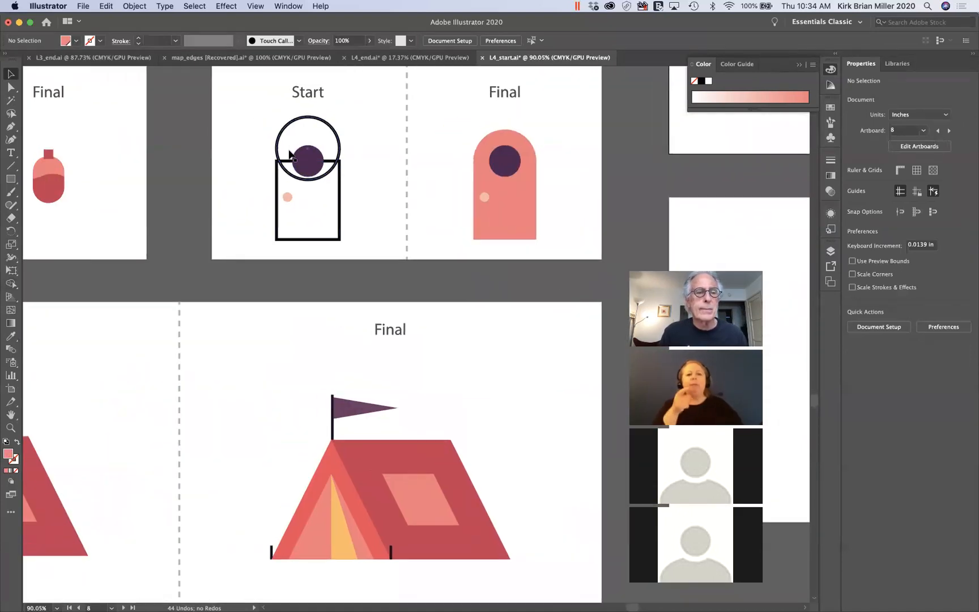
scroll(294, 142, up, 1)
scroll(326, 103, up, 4)
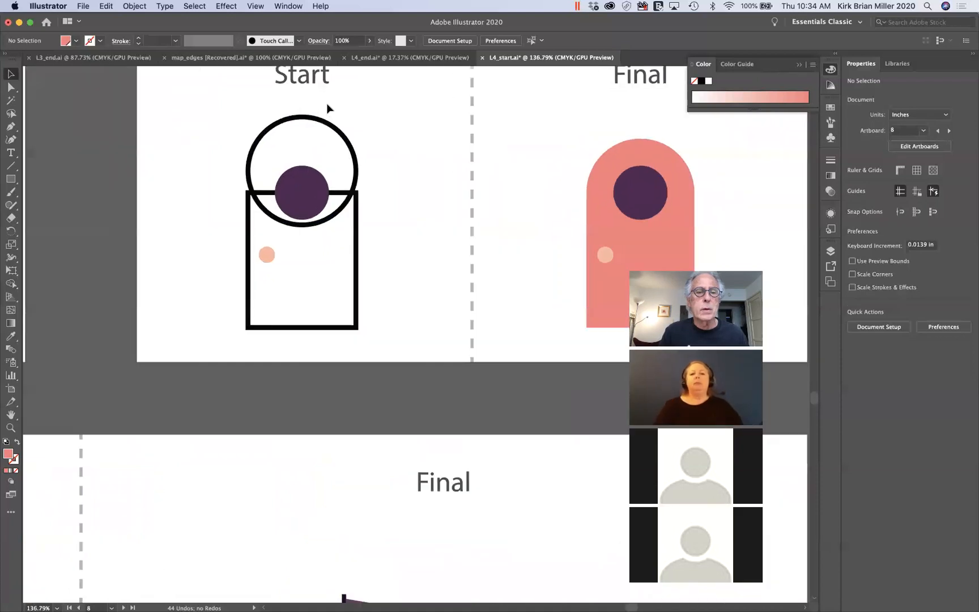
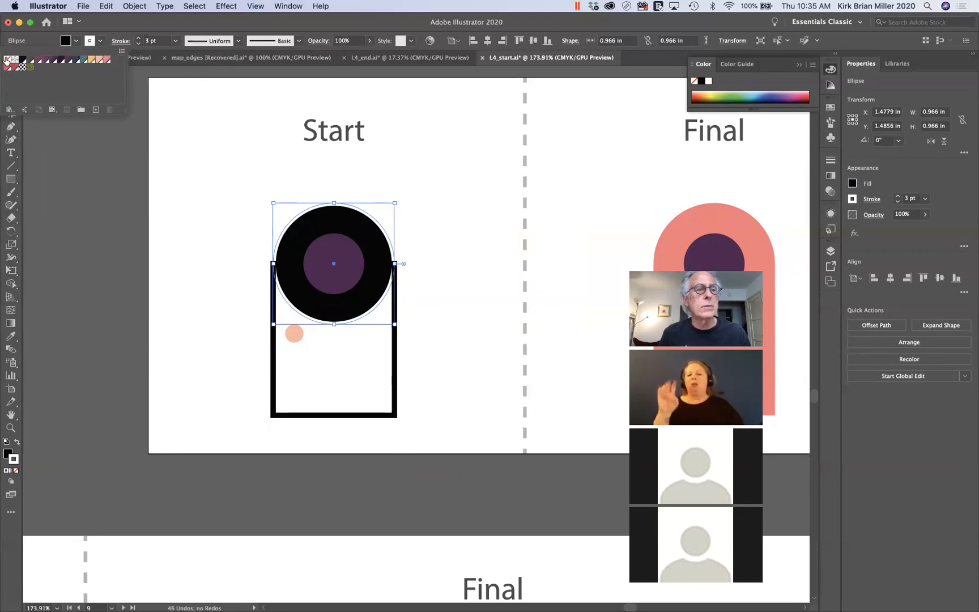
click(7, 59)
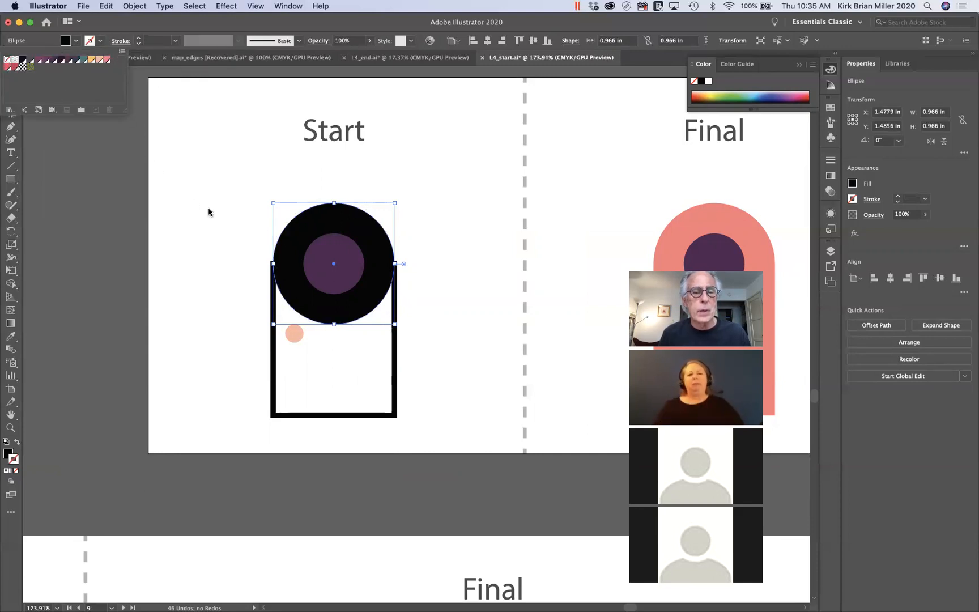
Step: Swap the fill and stroke of the door's rectangle to give it a black fill and no stroke
click(272, 375)
click(276, 372)
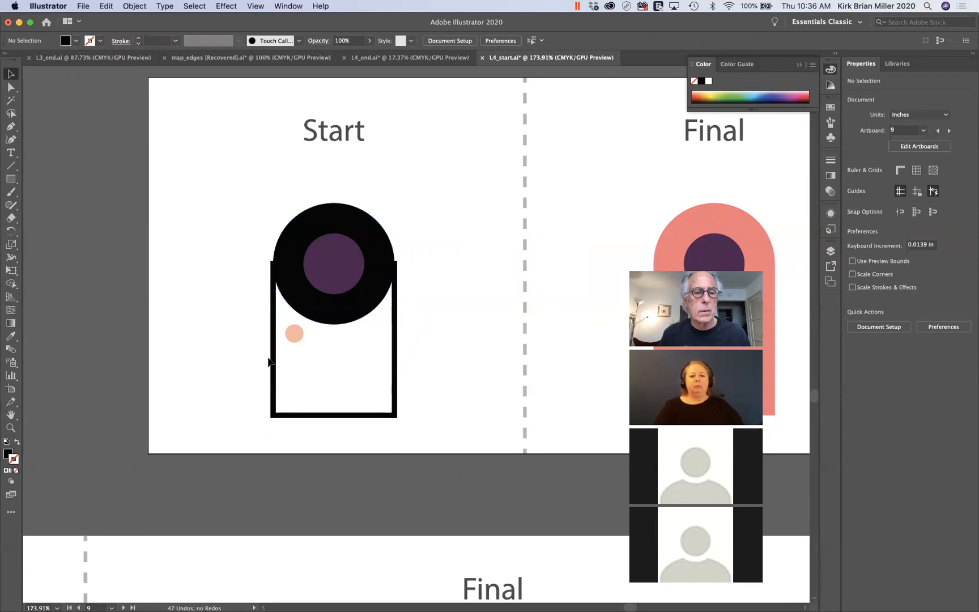
click(395, 414)
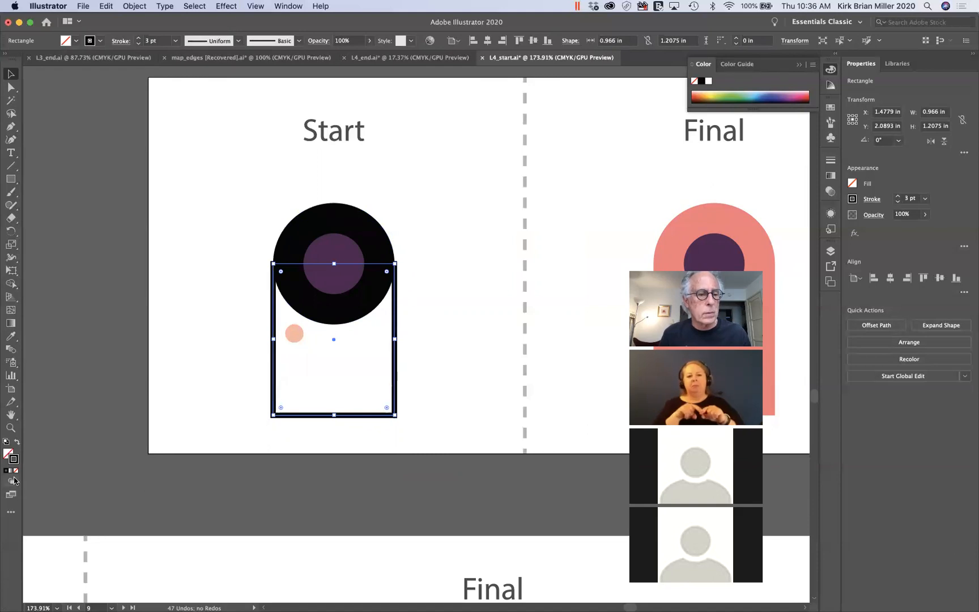
click(17, 445)
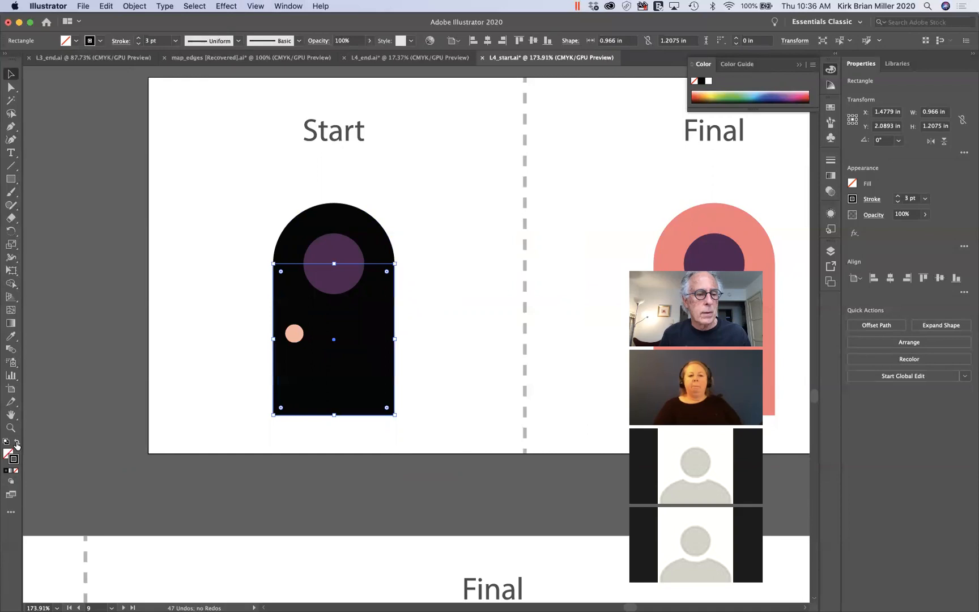
click(240, 429)
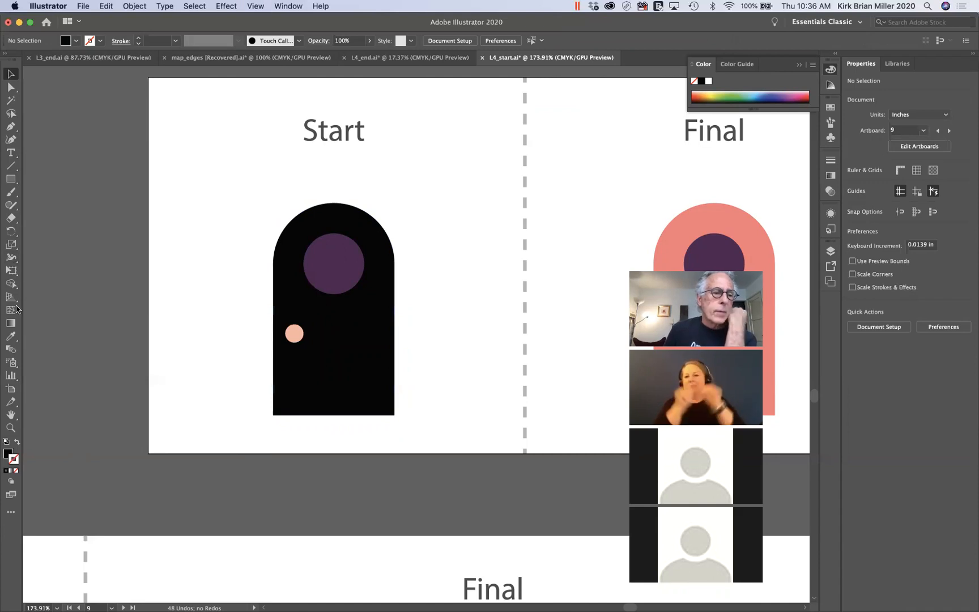
Step: Merge the door's large black circle and rectangle into a single arched shape with the Shape Builder tool
click(11, 284)
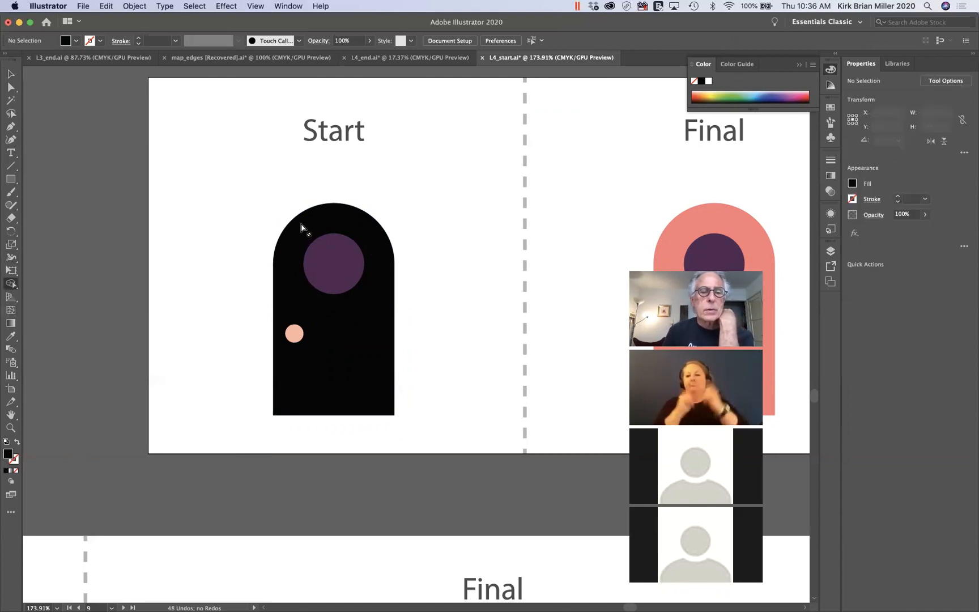
key(v)
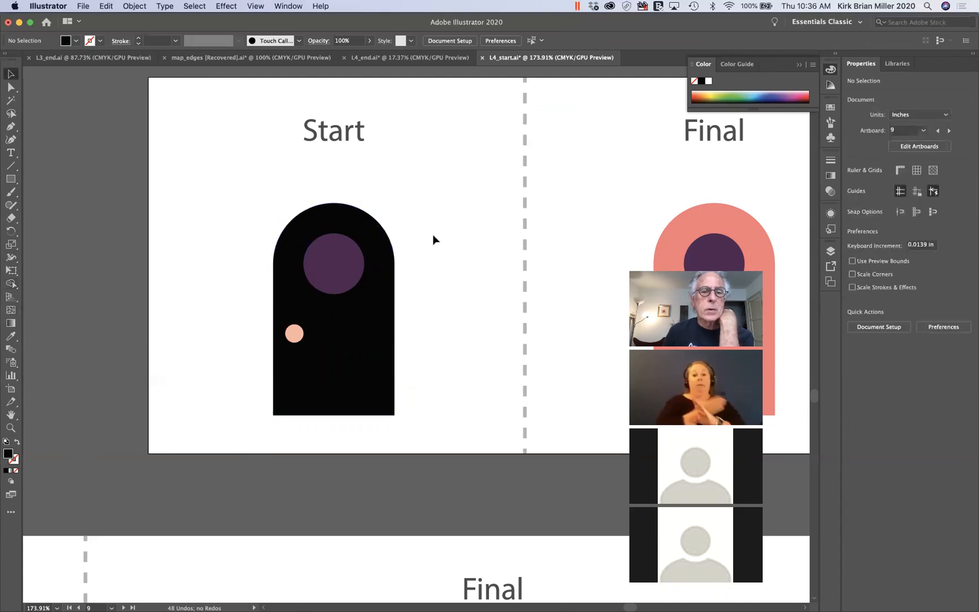
click(381, 240)
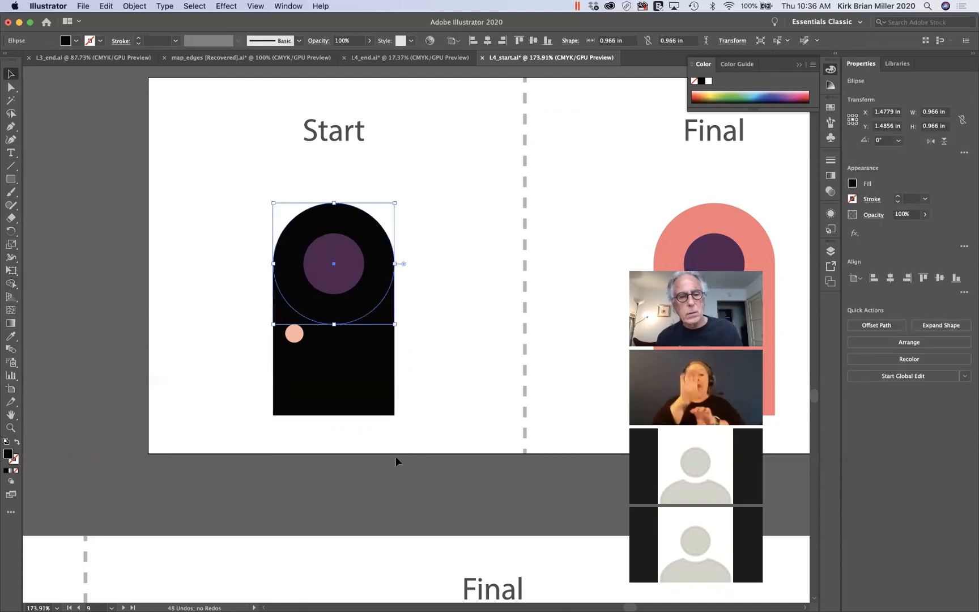
shift+click(378, 398)
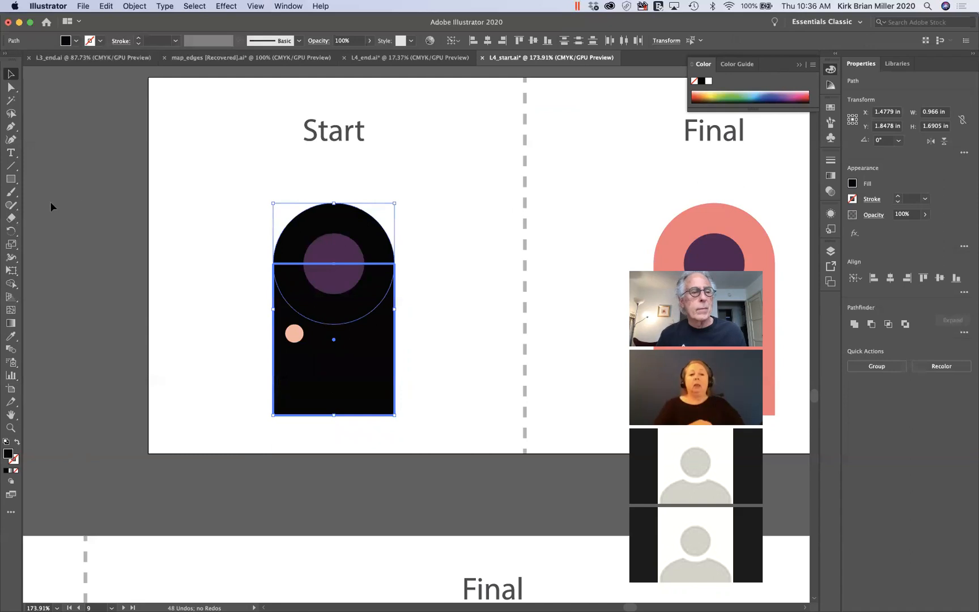
click(11, 283)
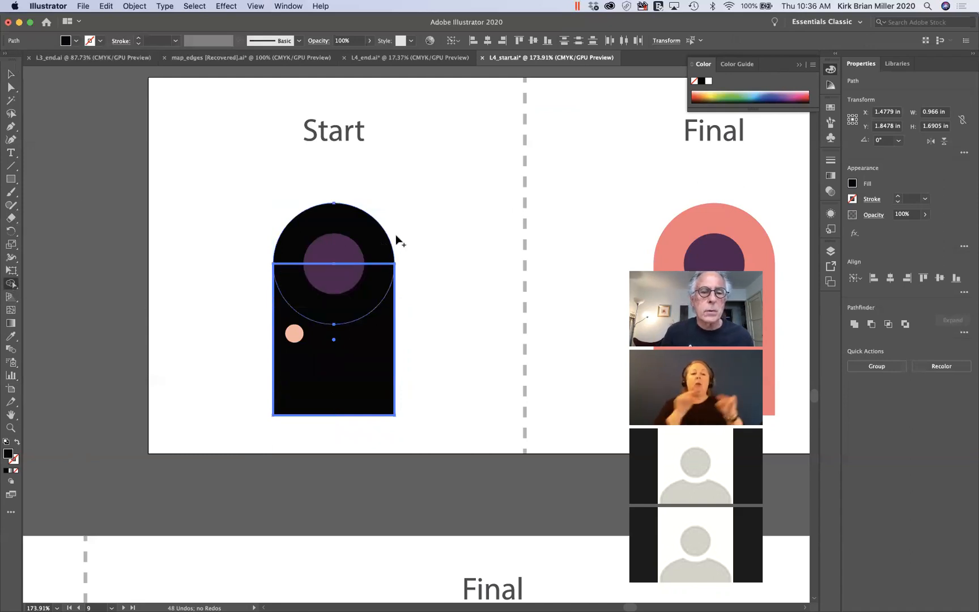
drag(383, 236, 383, 357)
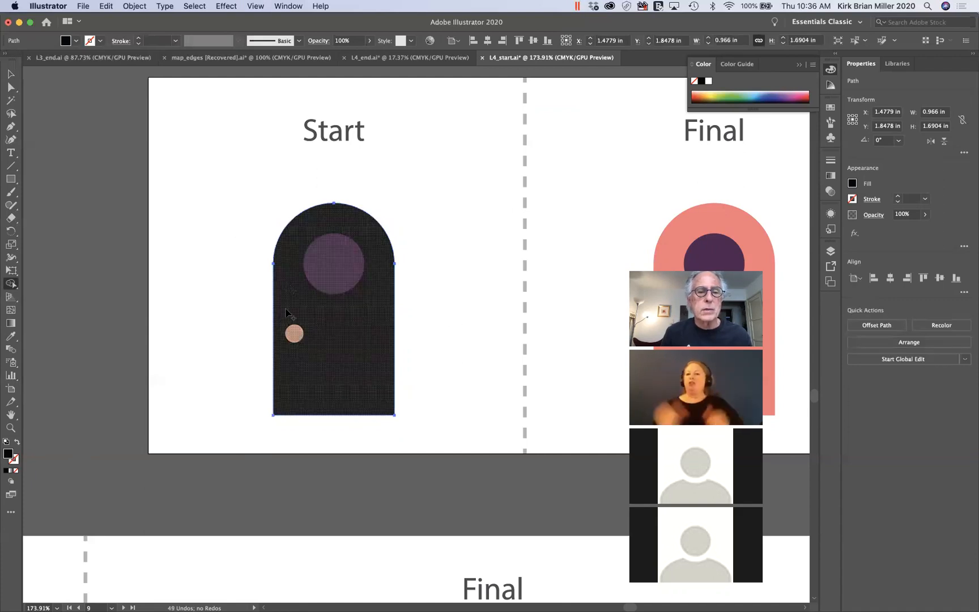
click(10, 74)
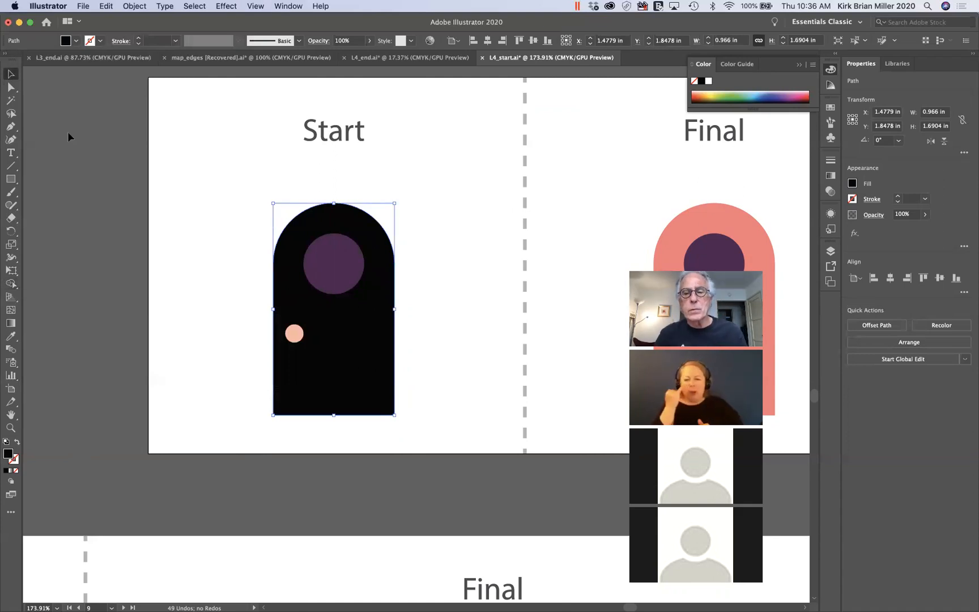
Step: Examine the merged door shape in Outline view and return to the colour preview
key(super+y)
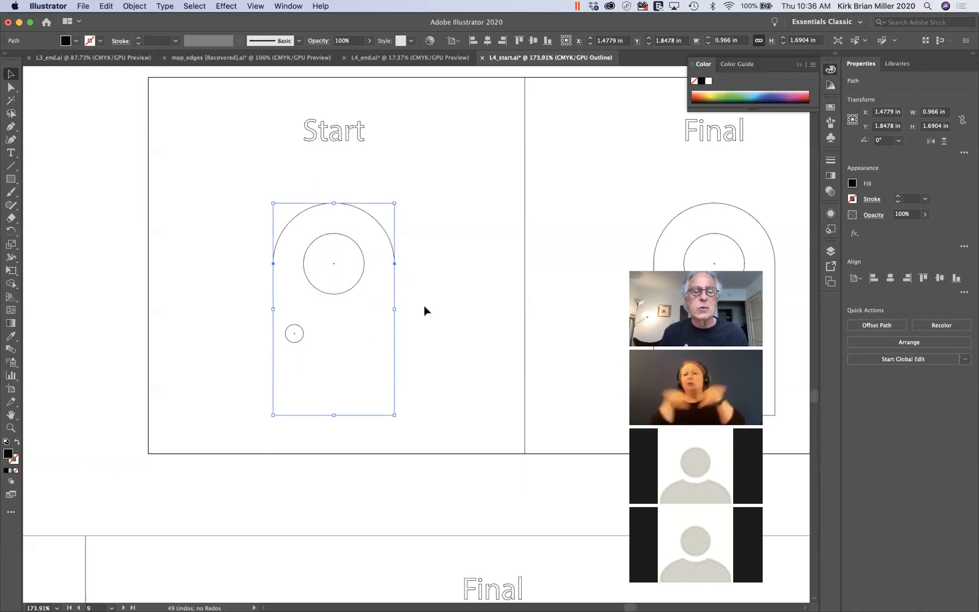
scroll(424, 306, up, 5)
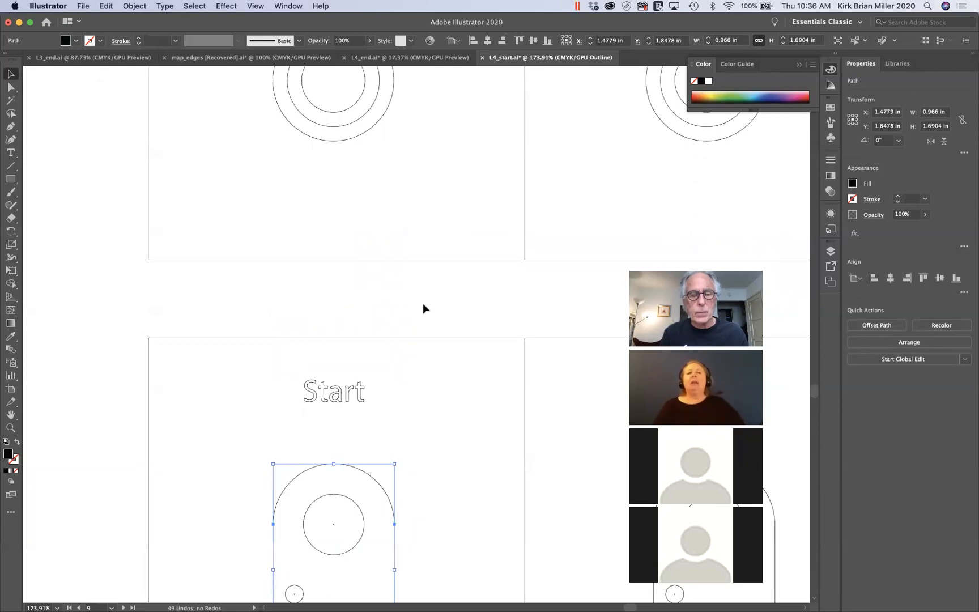
scroll(461, 426, down, 4)
scroll(462, 426, down, 1)
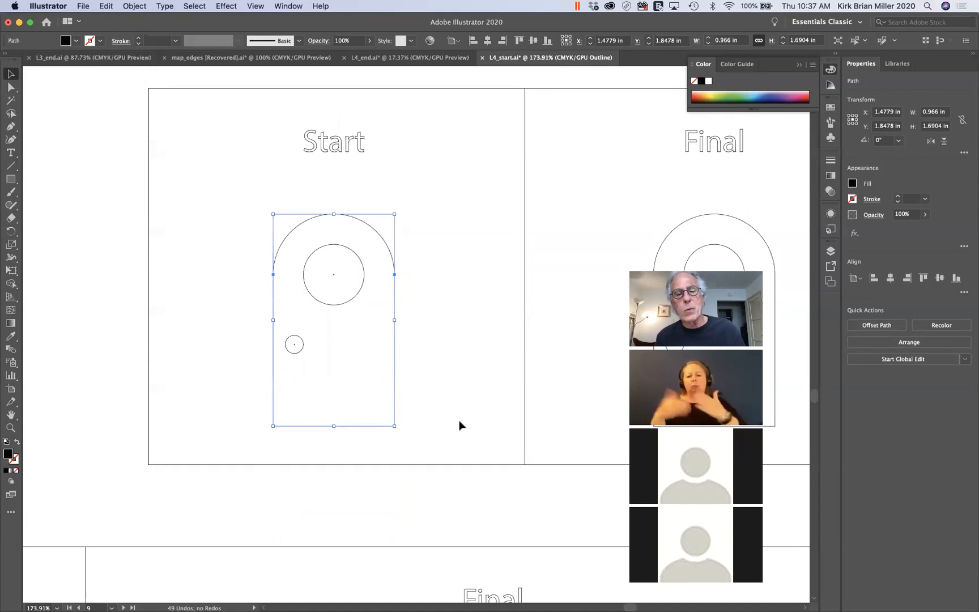
scroll(434, 437, down, 2)
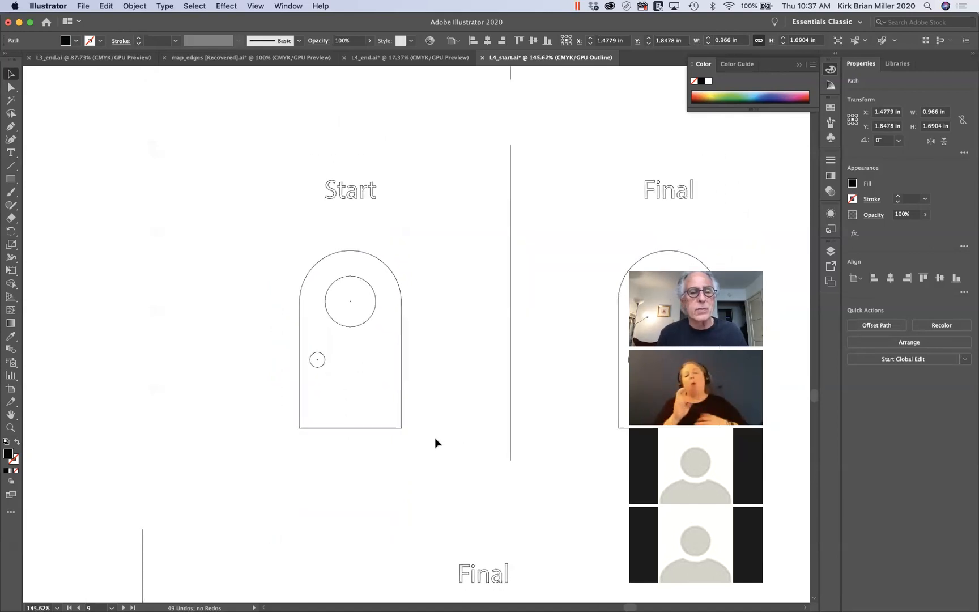
key(super+y)
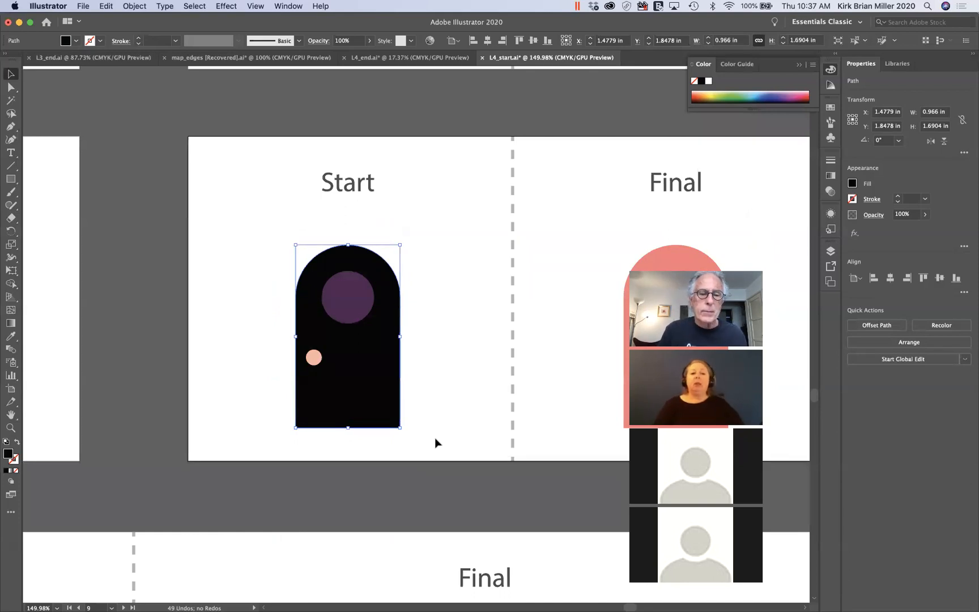
Step: Fill the merged door shape with the light coral swatch that matches the Final door
click(830, 107)
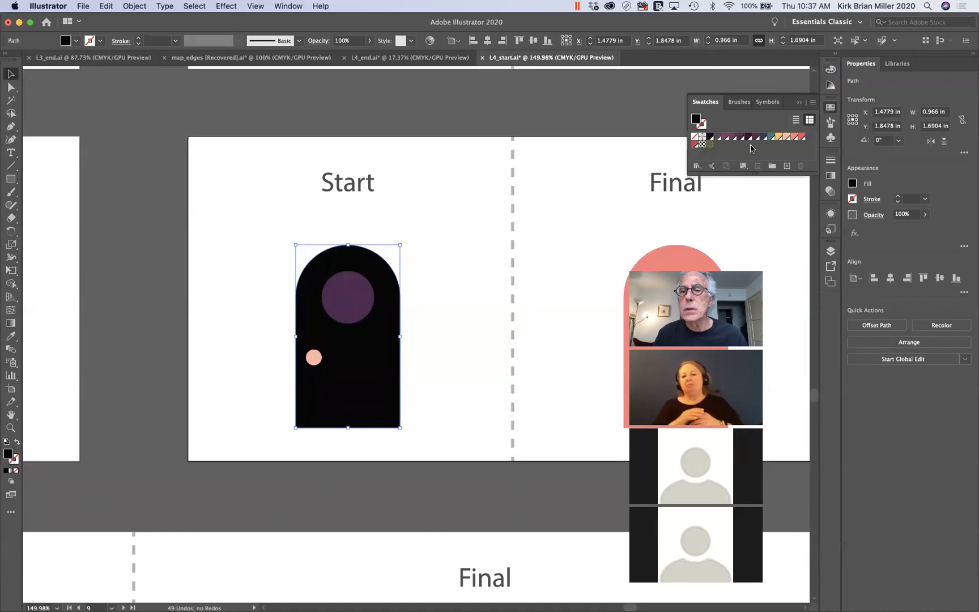
click(801, 137)
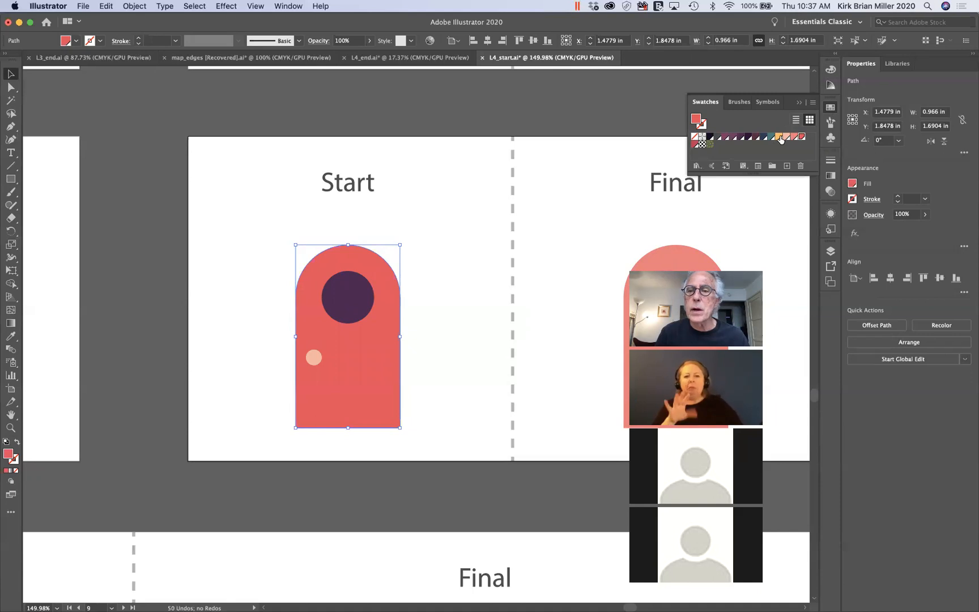
click(794, 137)
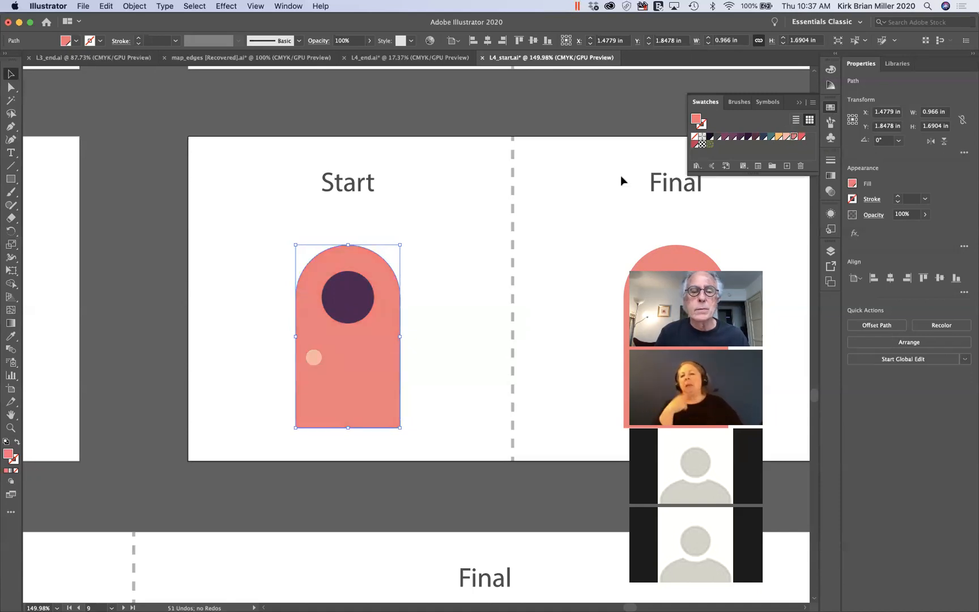
Step: Fill the Start camper body with the darker coral red swatch that matches the Final camper, and deselect it
scroll(657, 173, up, 6)
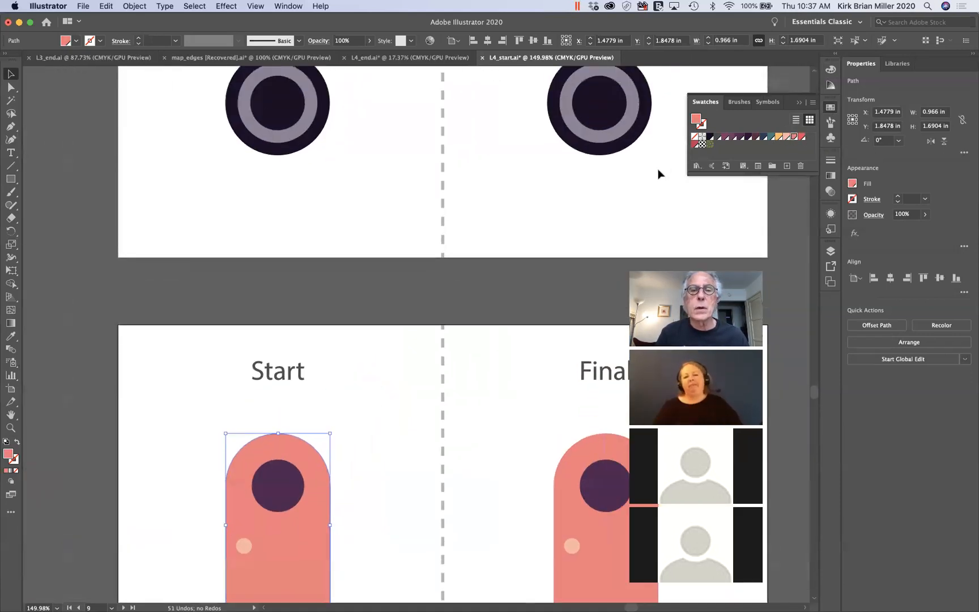
scroll(659, 173, up, 10)
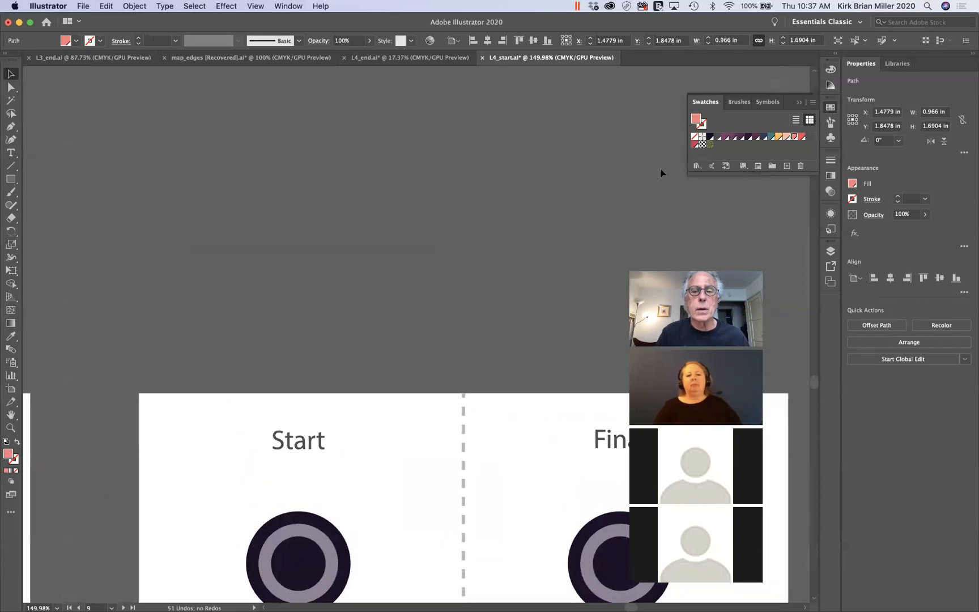
scroll(660, 169, right, 15)
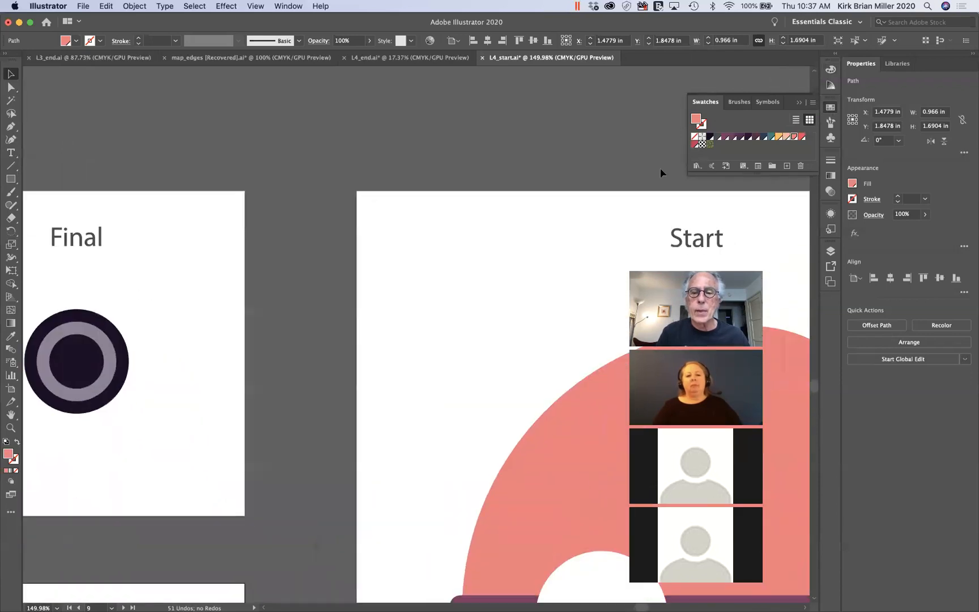
scroll(660, 172, down, 5)
scroll(660, 172, right, 5)
click(642, 224)
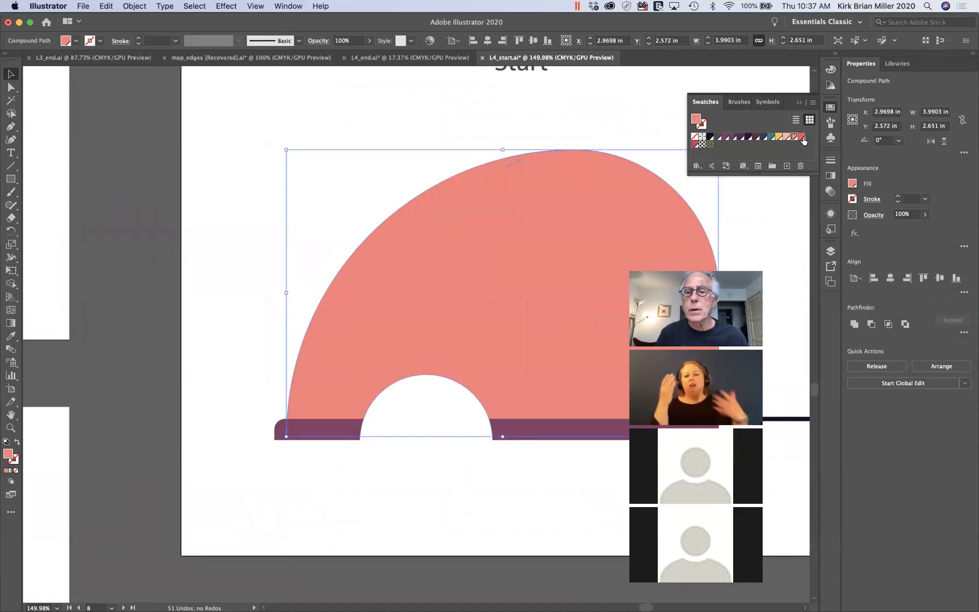
click(802, 137)
click(224, 262)
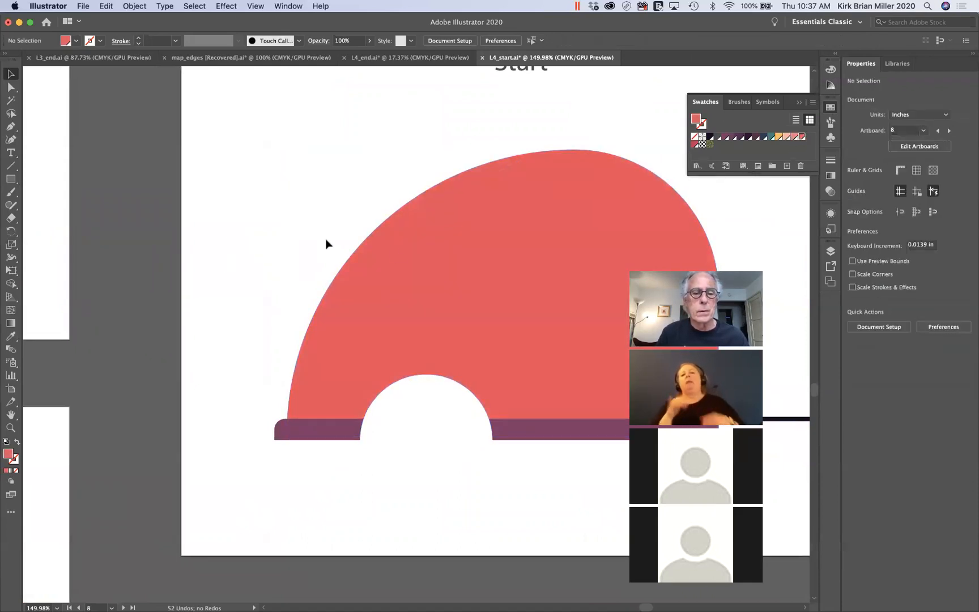
Step: Compare the Start and Final camper artwork, and examine the Start and Final versions of the station wagon exercise
scroll(325, 238, down, 5)
scroll(323, 245, down, 5)
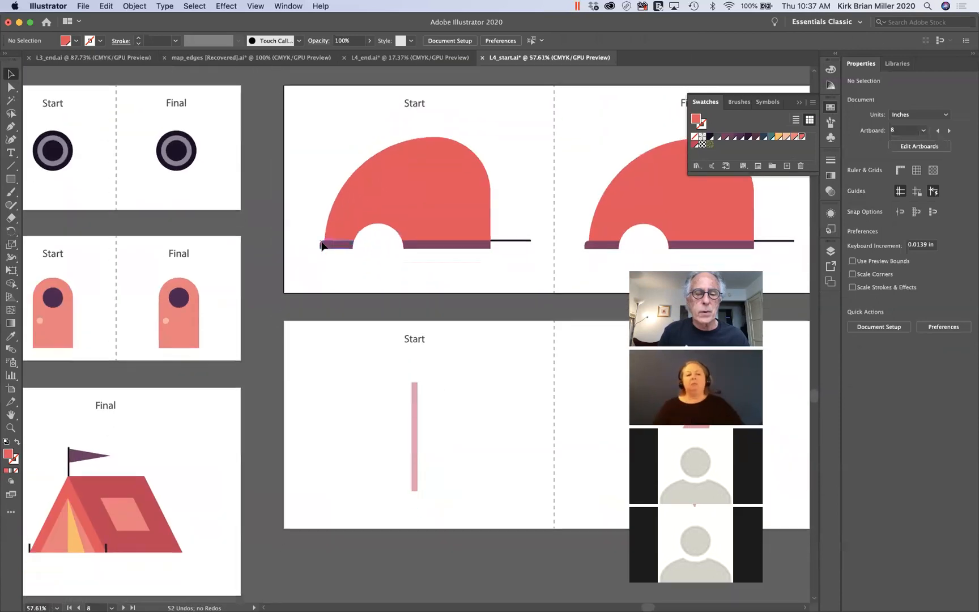
scroll(323, 246, down, 2)
scroll(322, 244, up, 3)
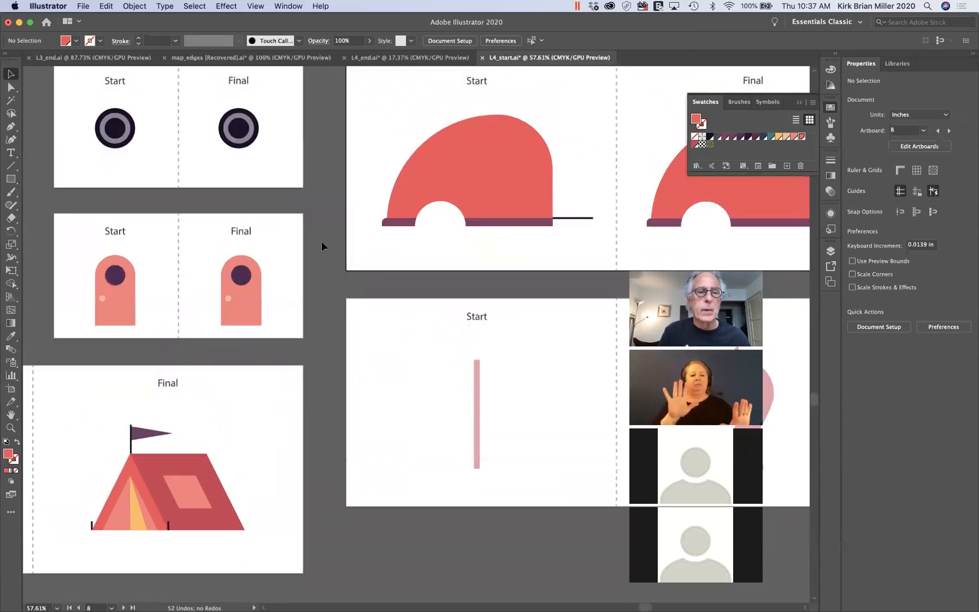
scroll(321, 241, down, 3)
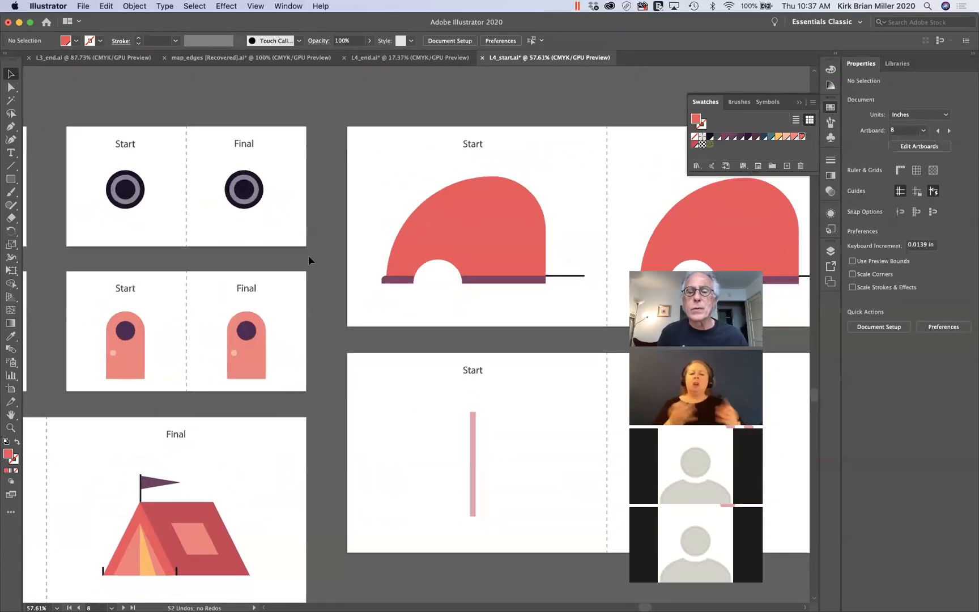
scroll(308, 261, down, 3)
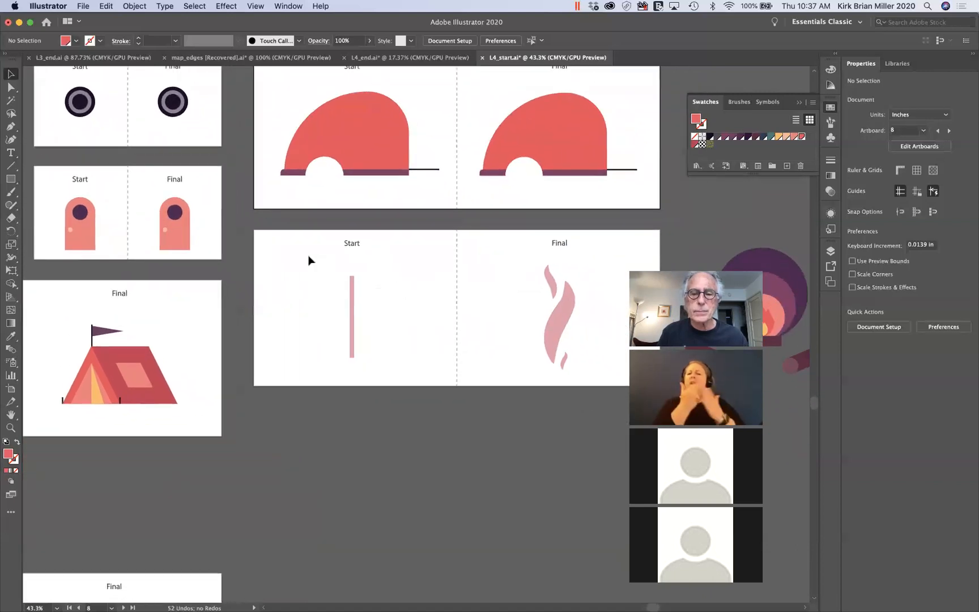
scroll(309, 261, left, 2)
scroll(308, 260, down, 5)
scroll(308, 260, left, 3)
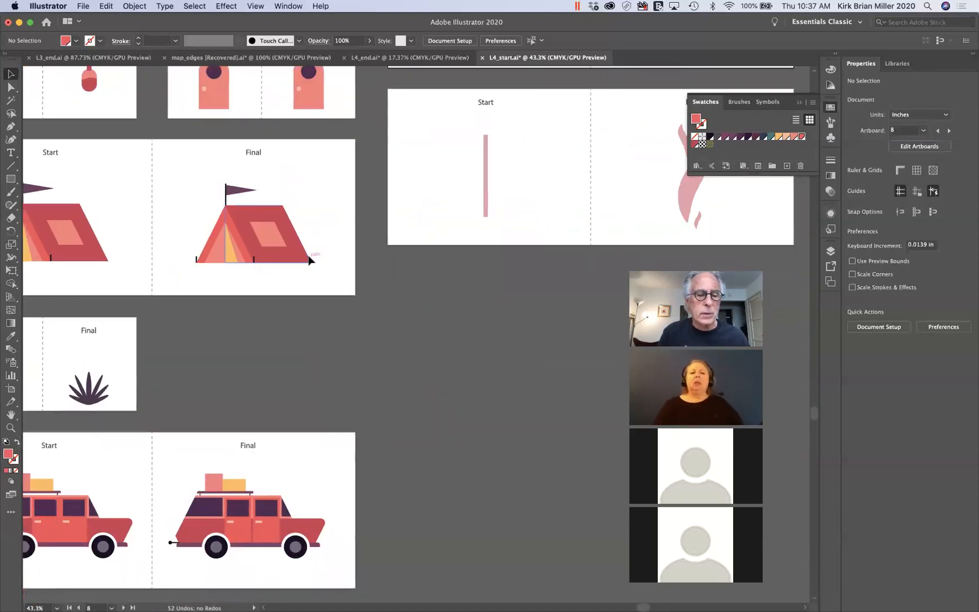
scroll(309, 260, down, 9)
scroll(310, 259, left, 10)
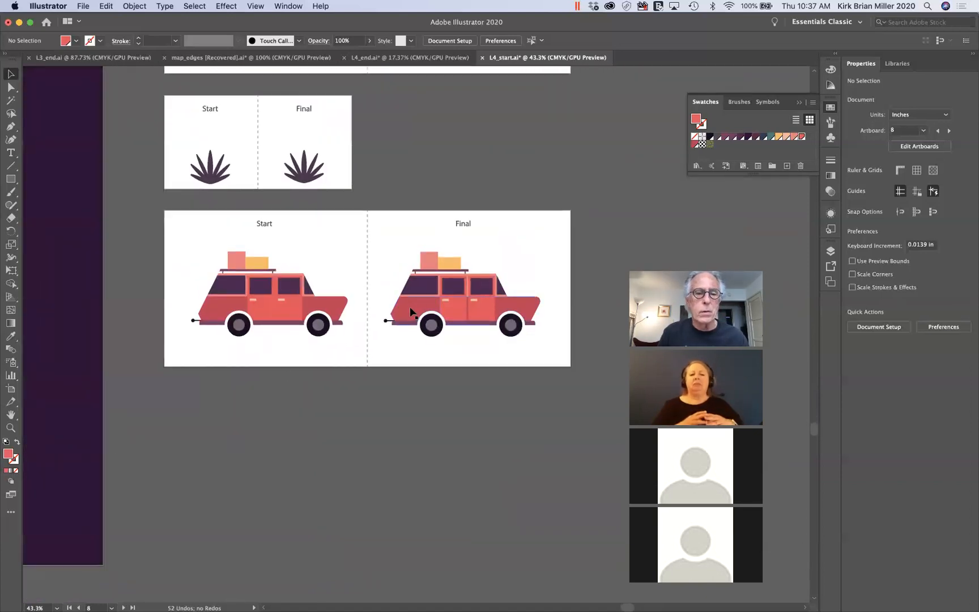
scroll(411, 311, up, 3)
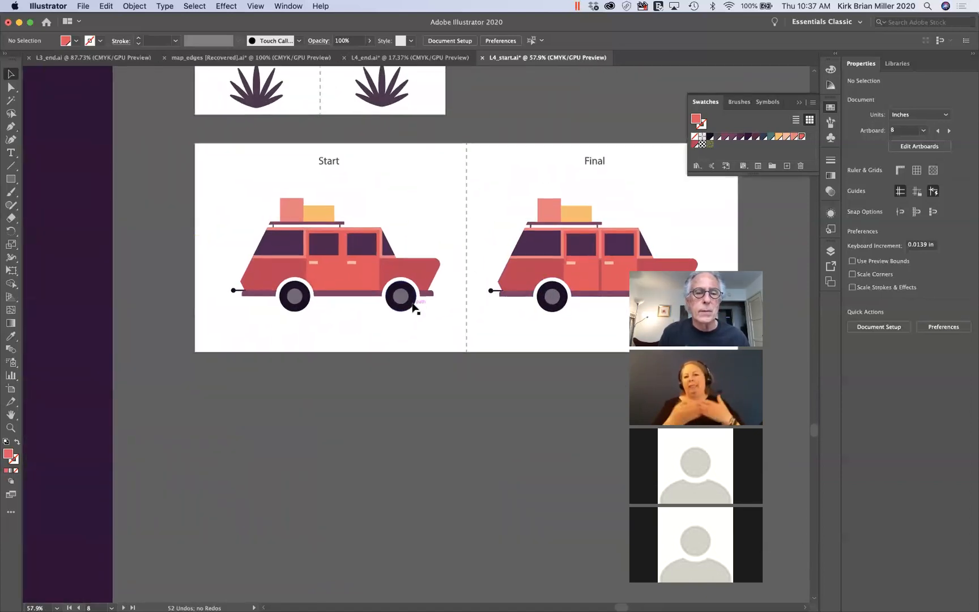
scroll(443, 251, up, 3)
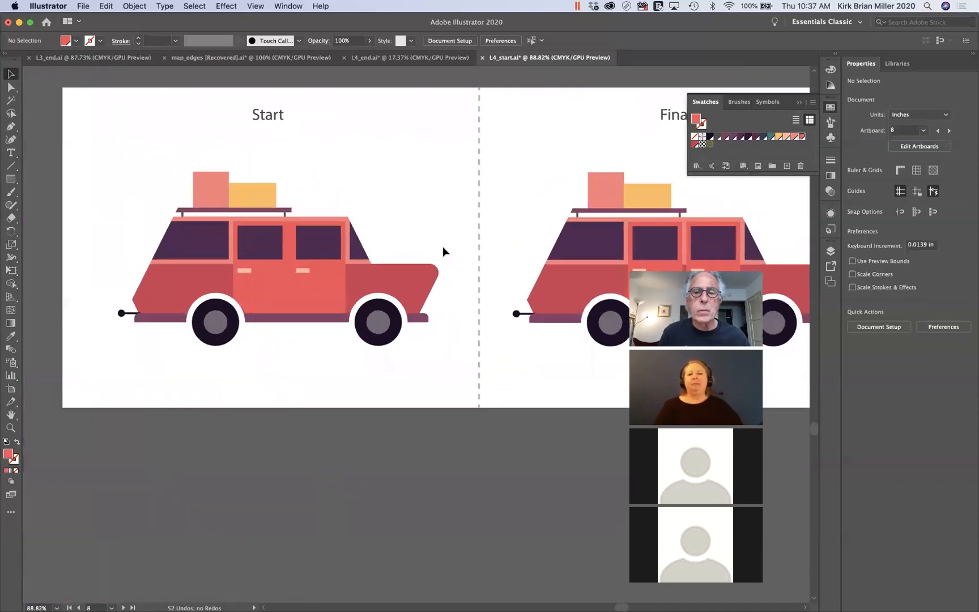
scroll(443, 252, right, 5)
scroll(443, 252, down, 2)
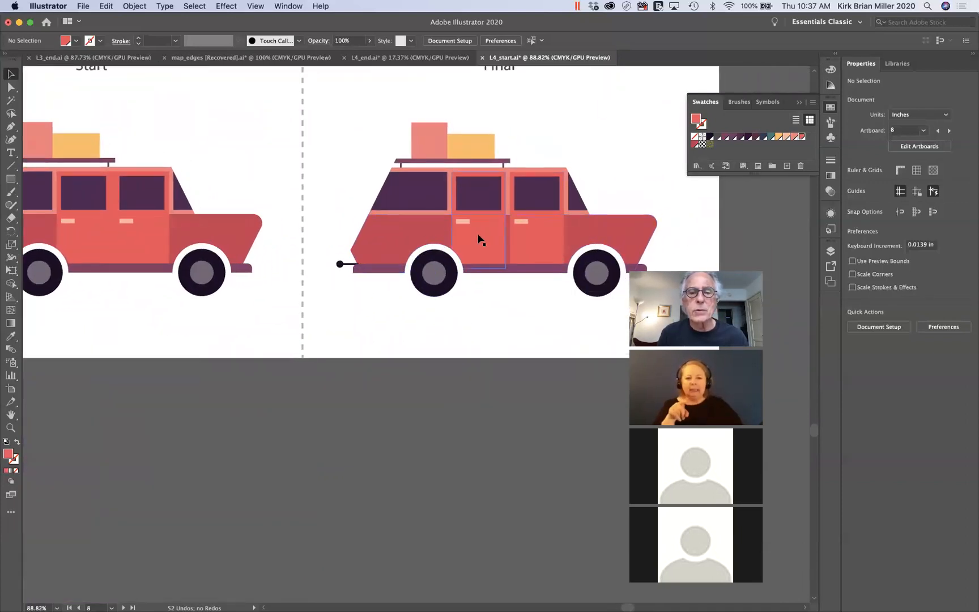
Step: Inspect the Final car's rear and front doors as individual shapes within the group using the Group Selection tool
click(479, 239)
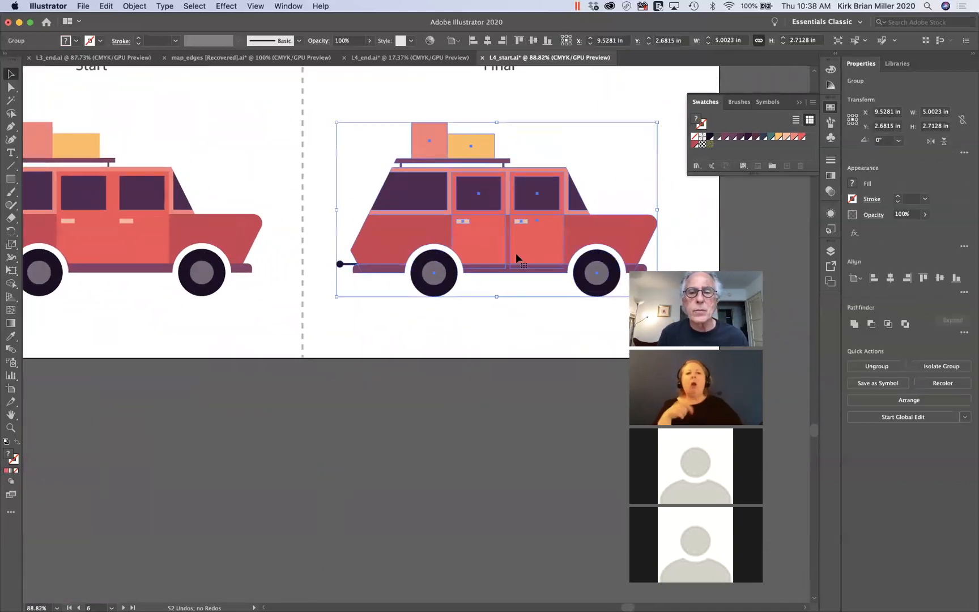
click(474, 338)
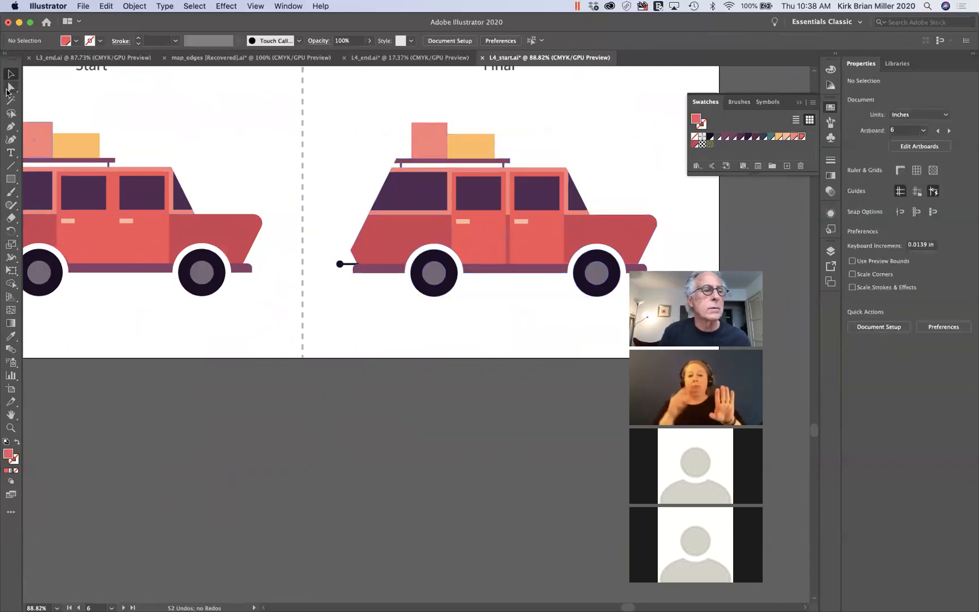
click(10, 90)
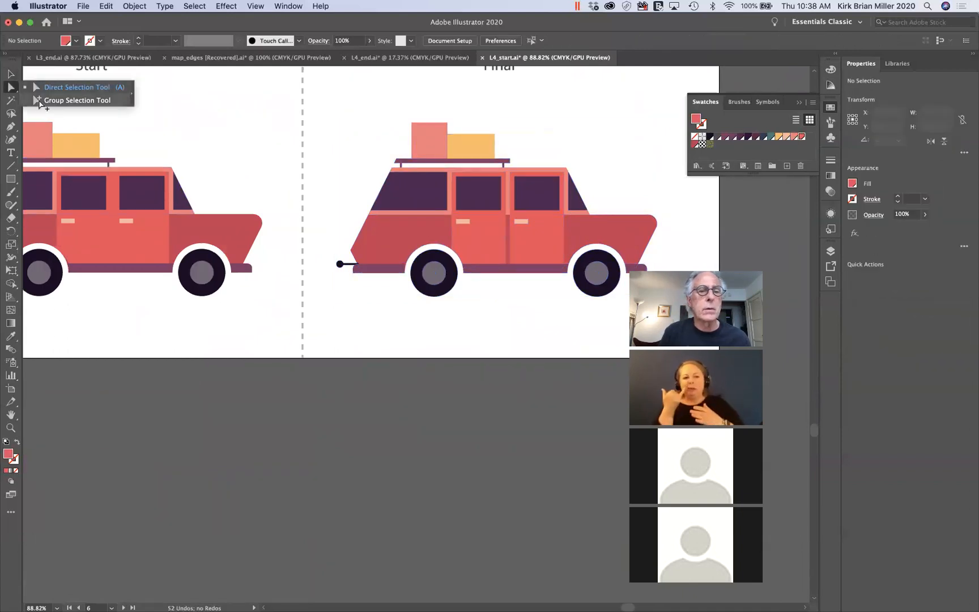
click(45, 98)
click(480, 245)
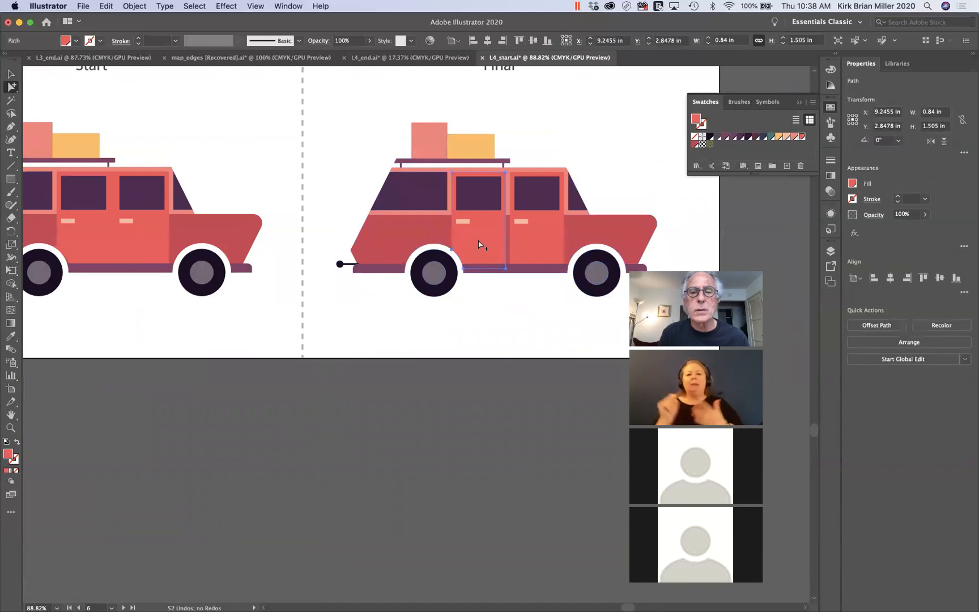
click(544, 247)
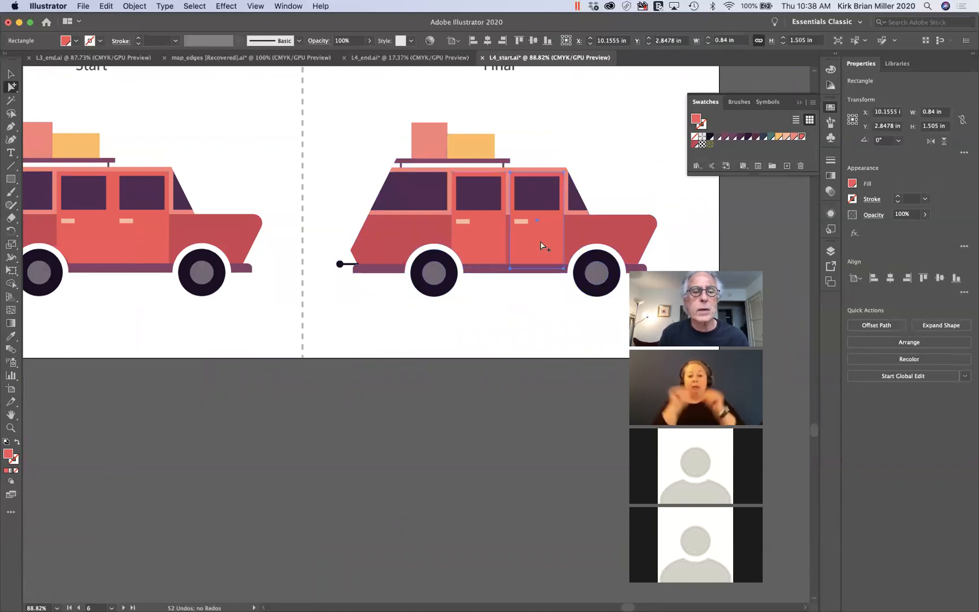
scroll(340, 283, left, 5)
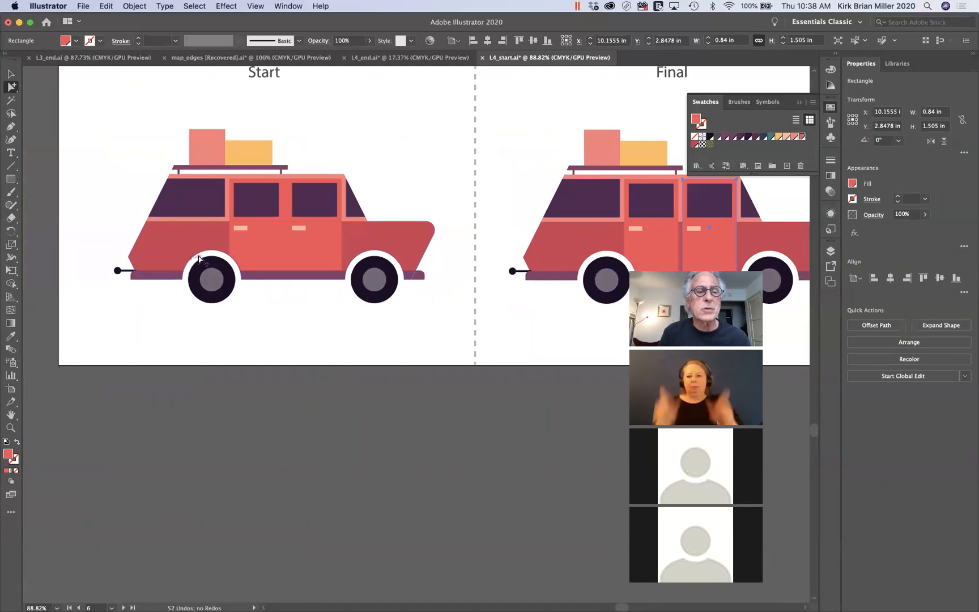
Step: Split the Start car's single door panel into two doors by erasing a straight vertical gap between the windows with the Eraser tool
click(286, 258)
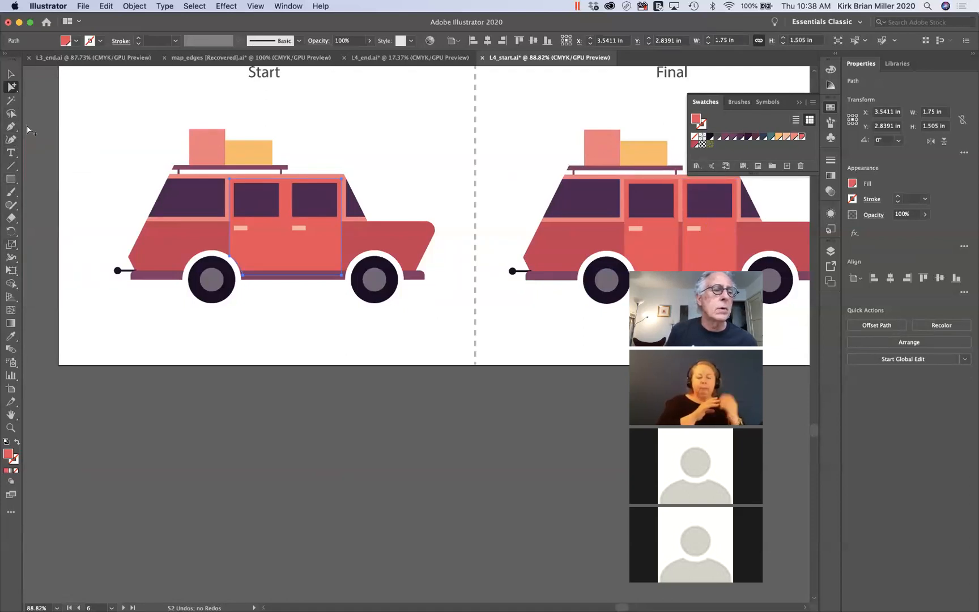
click(11, 218)
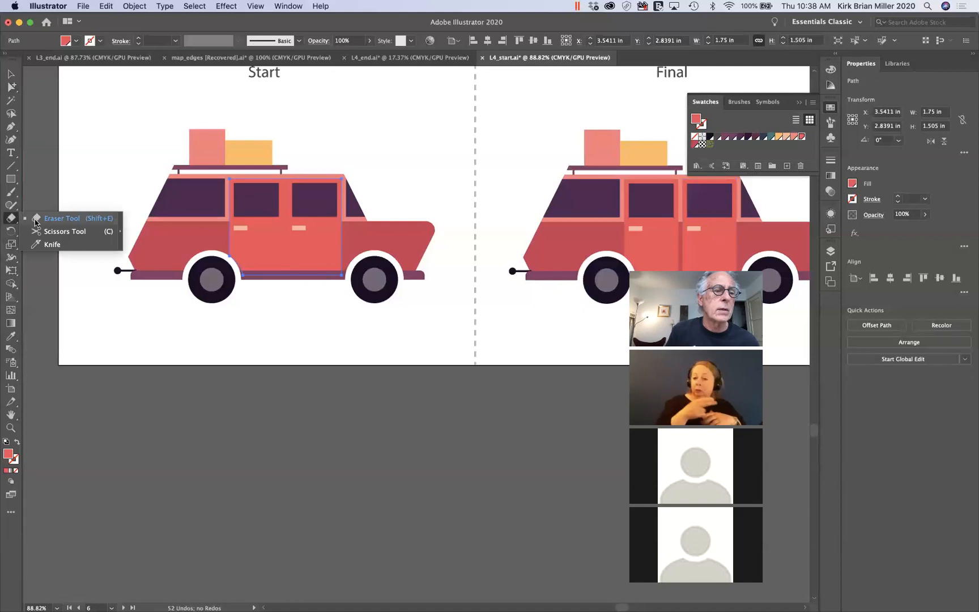
click(37, 218)
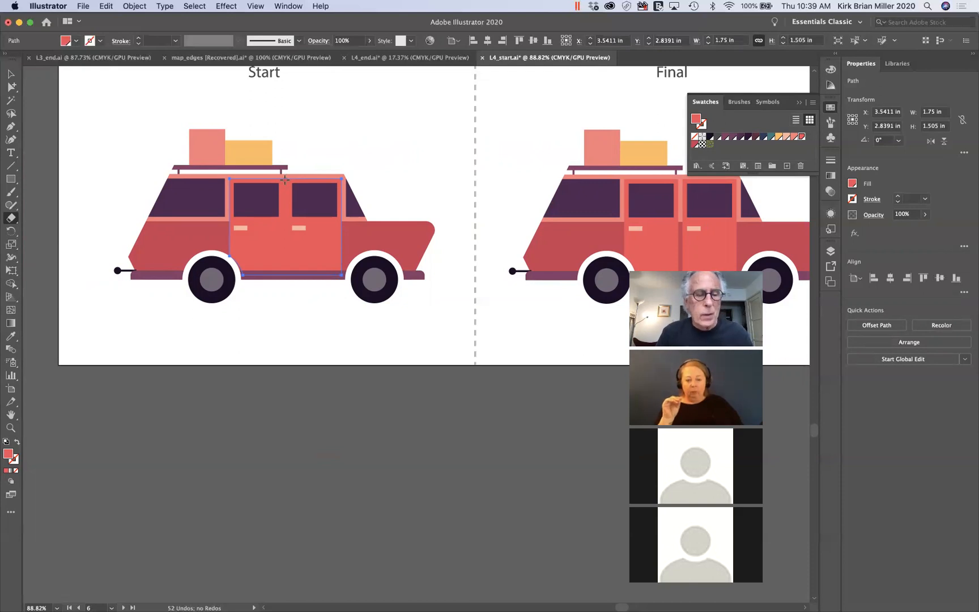
drag(284, 194, 288, 302)
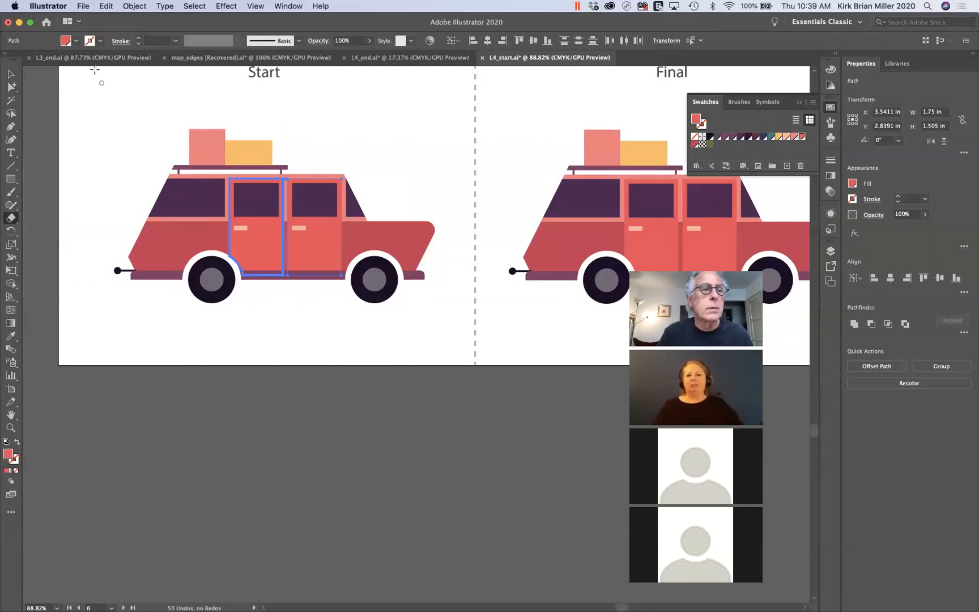
click(10, 75)
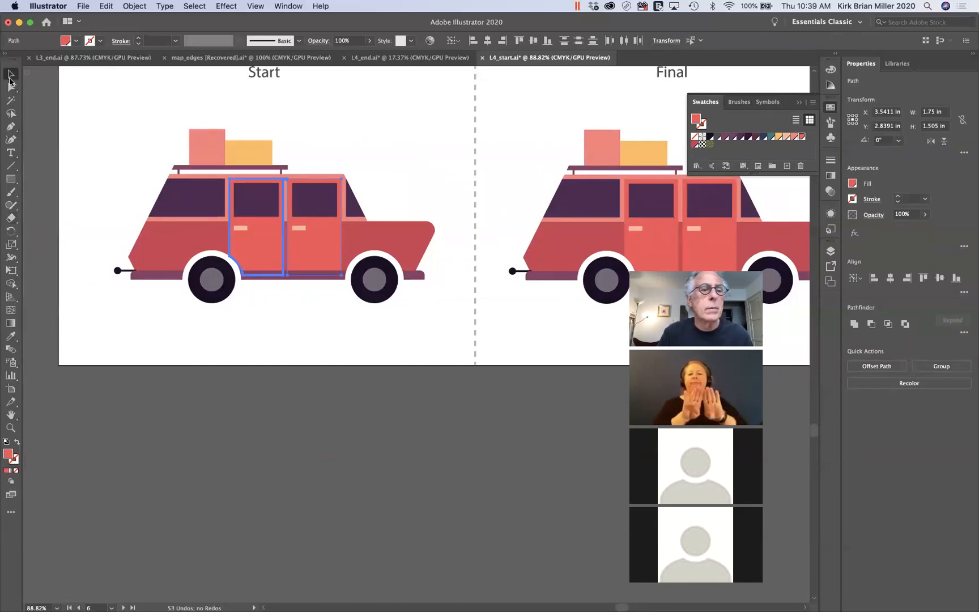
click(299, 316)
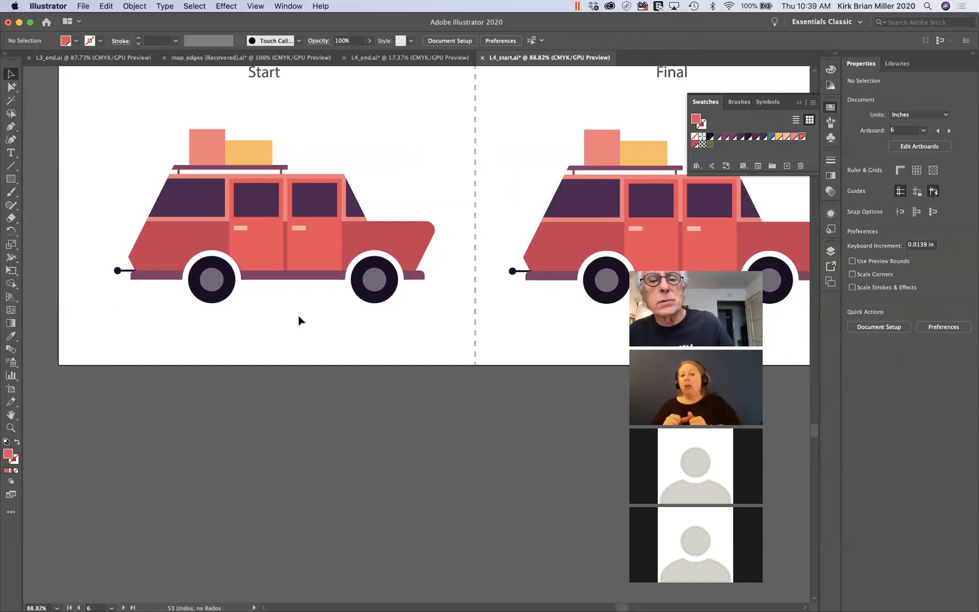
scroll(298, 315, right, 10)
scroll(298, 315, down, 3)
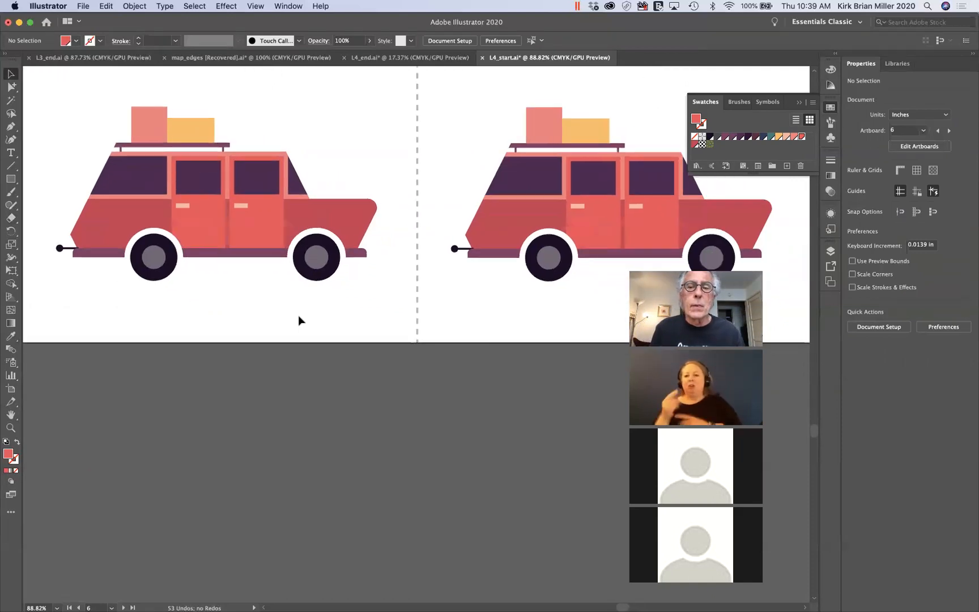
alt+scroll(298, 315, down, 5)
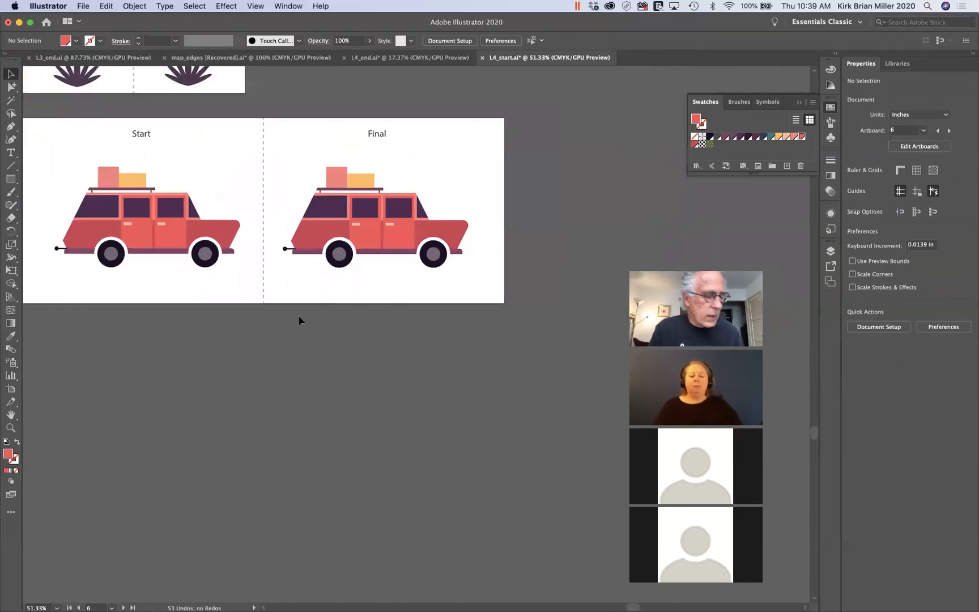
scroll(298, 321, right, 2)
scroll(298, 321, down, 1)
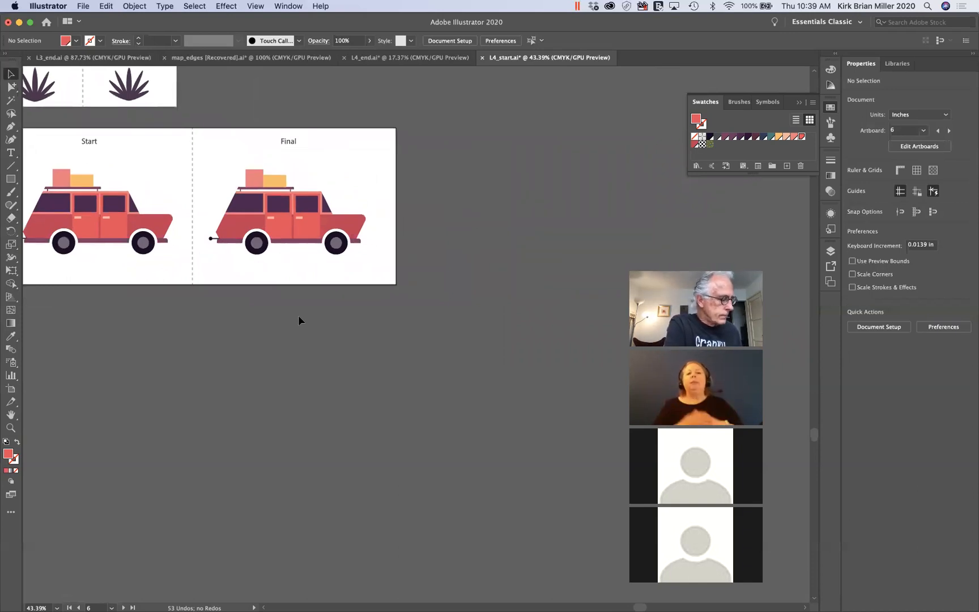
scroll(298, 321, right, 5)
scroll(298, 321, down, 3)
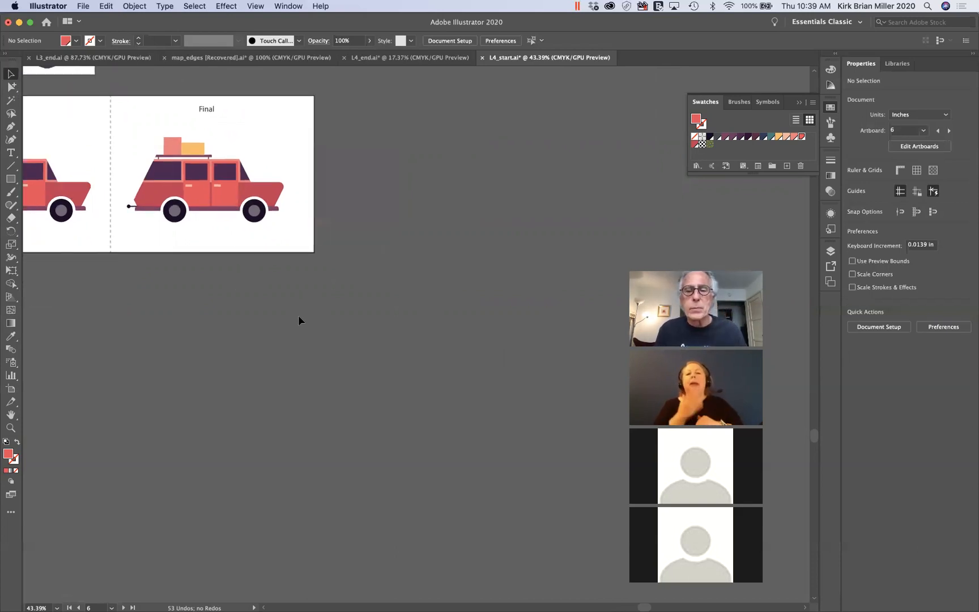
scroll(298, 320, down, 3)
scroll(298, 321, right, 2)
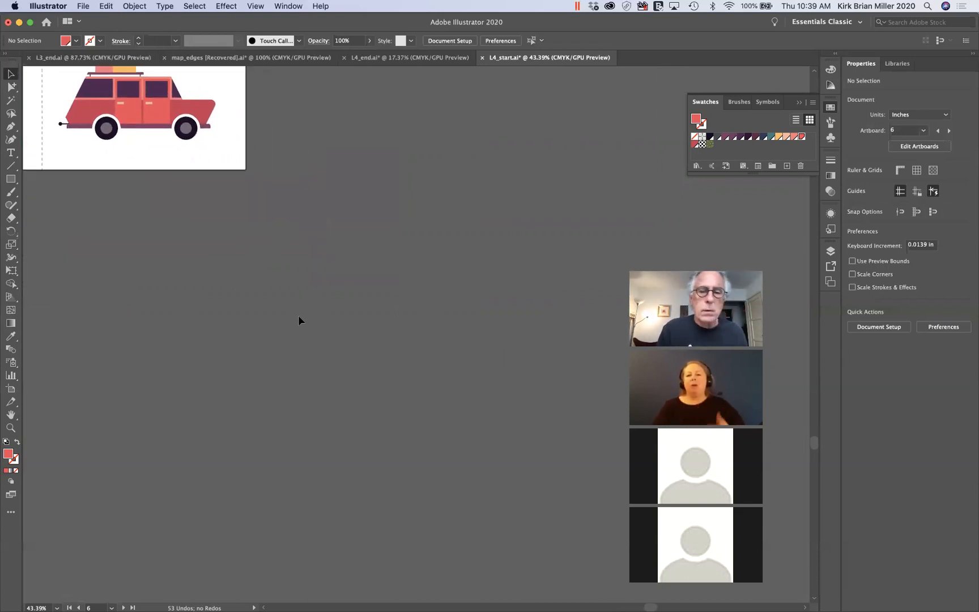
scroll(298, 320, left, 2)
scroll(298, 321, up, 5)
scroll(298, 321, left, 6)
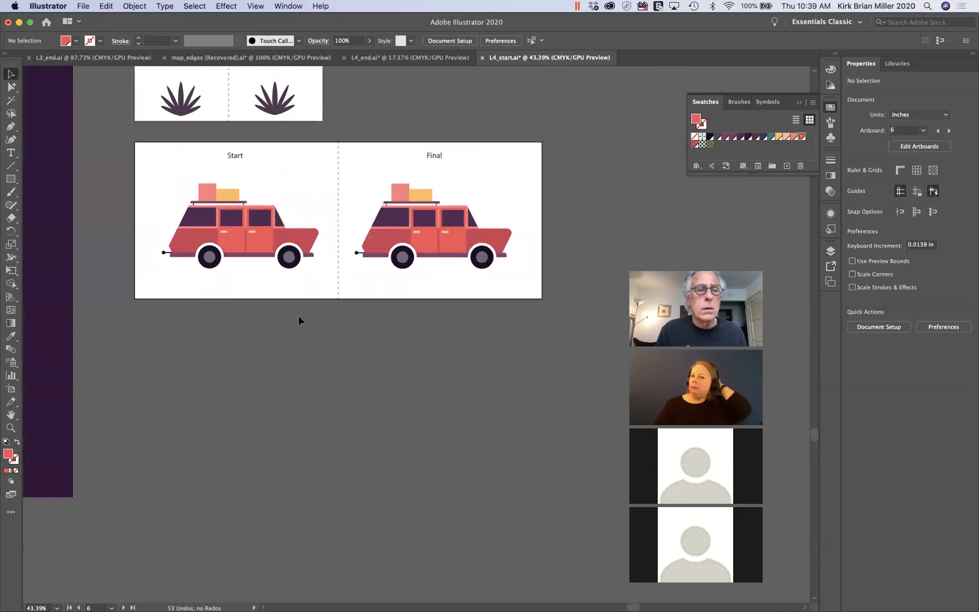
Step: Bend the Start smoke exercise's straight vertical line into an S-curve with the Curvature tool, bowing its lower part left and upper part right
scroll(296, 318, down, 6)
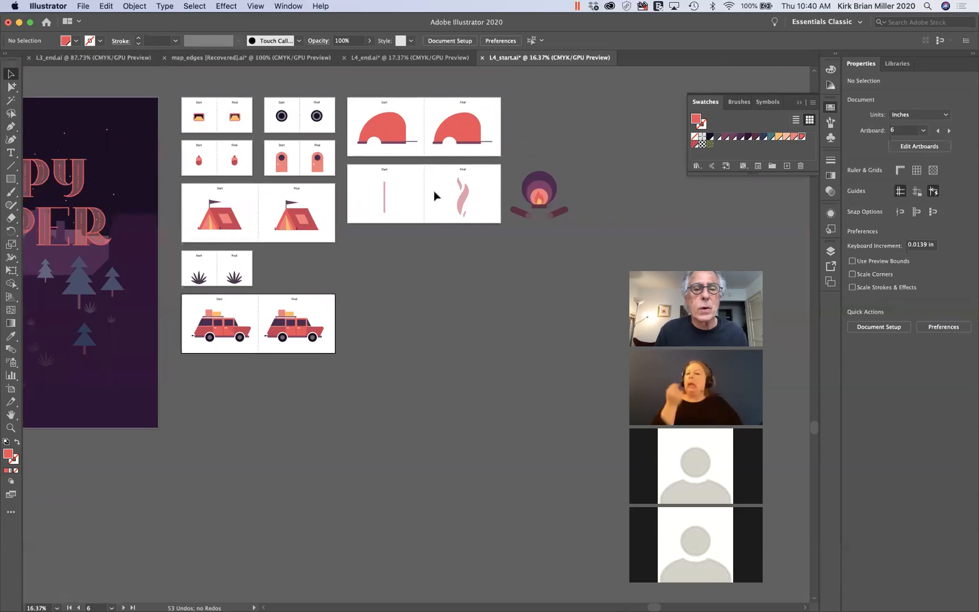
scroll(434, 190, up, 6)
scroll(434, 189, left, 3)
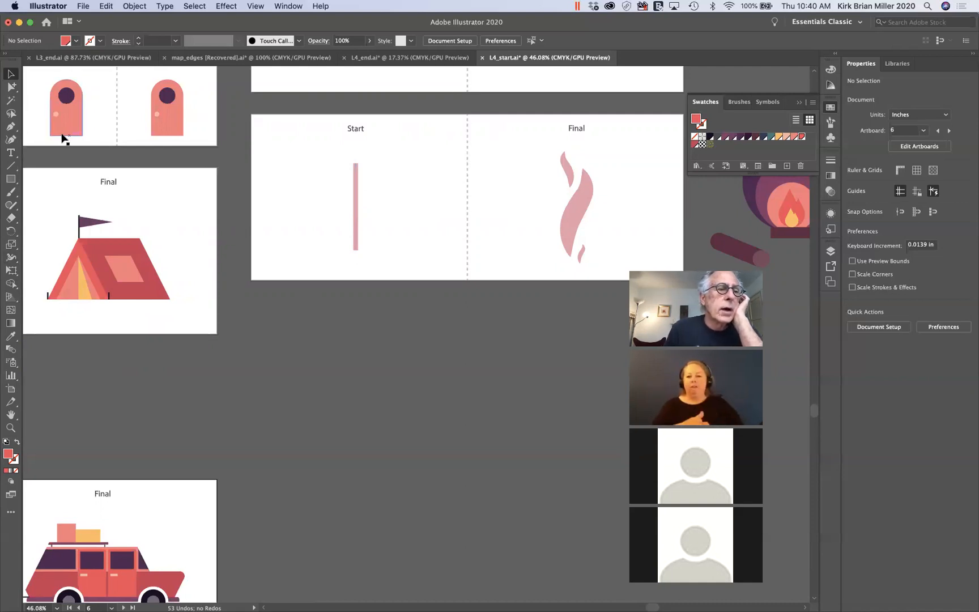
click(10, 141)
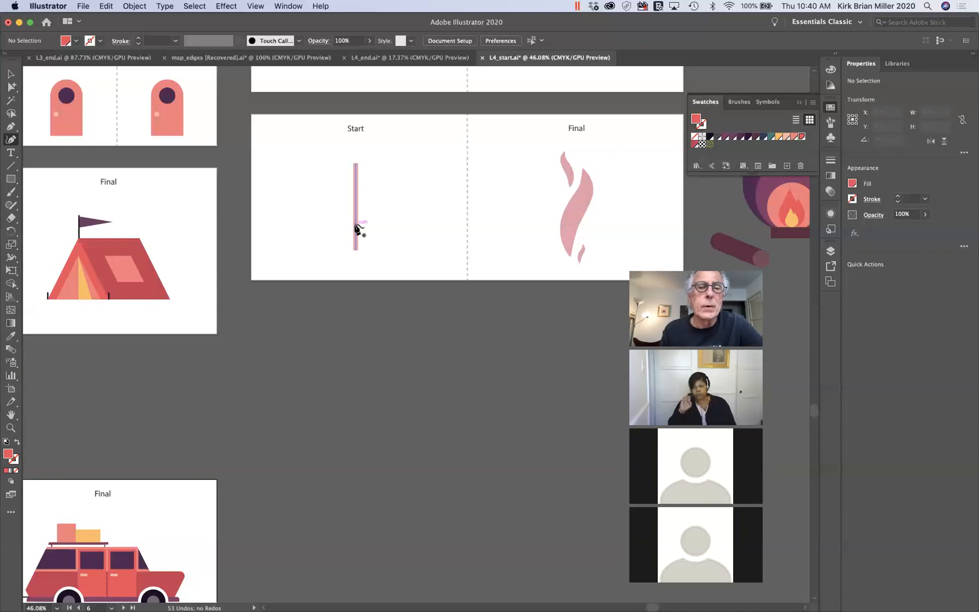
scroll(357, 228, up, 5)
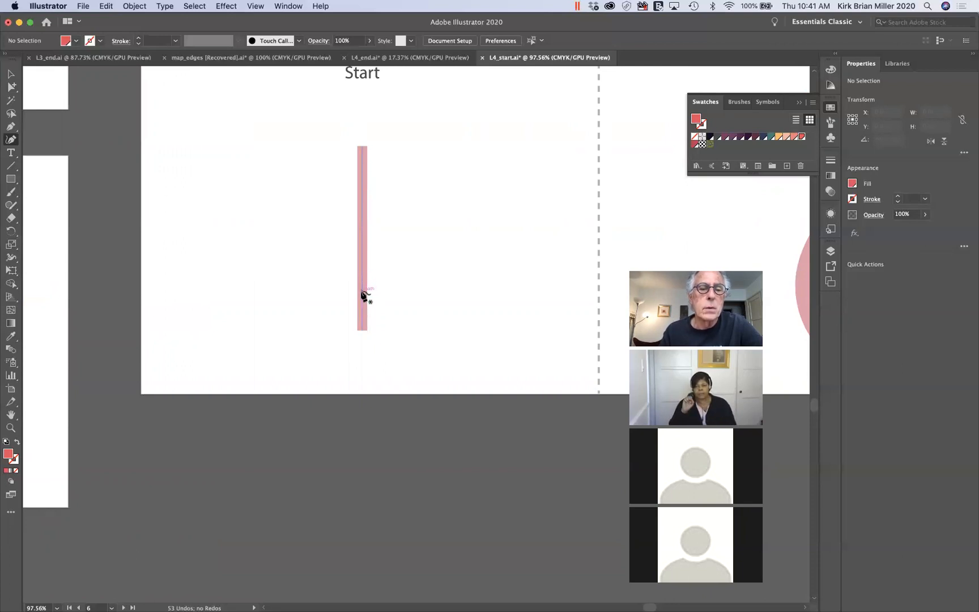
click(362, 291)
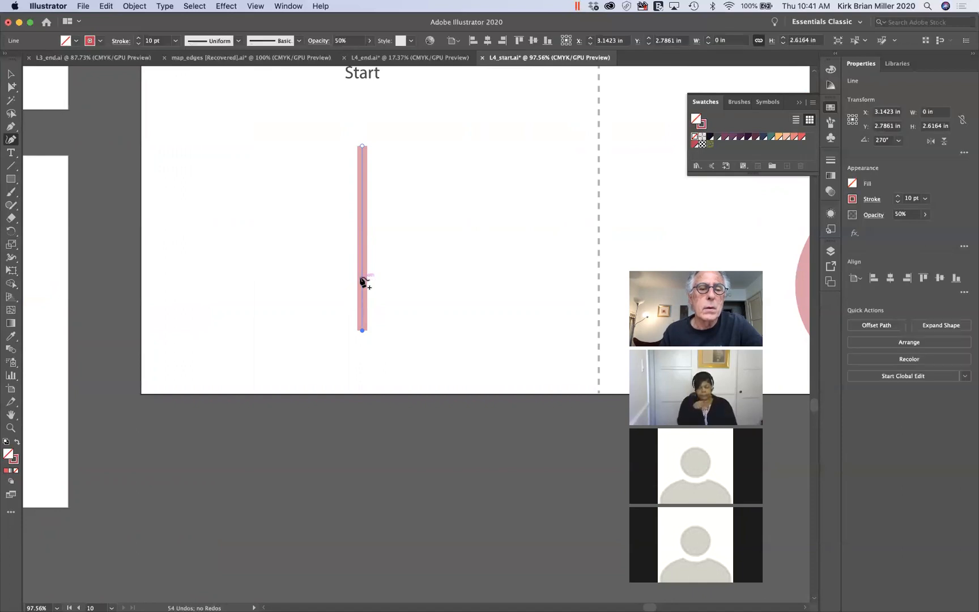
drag(361, 278, 342, 275)
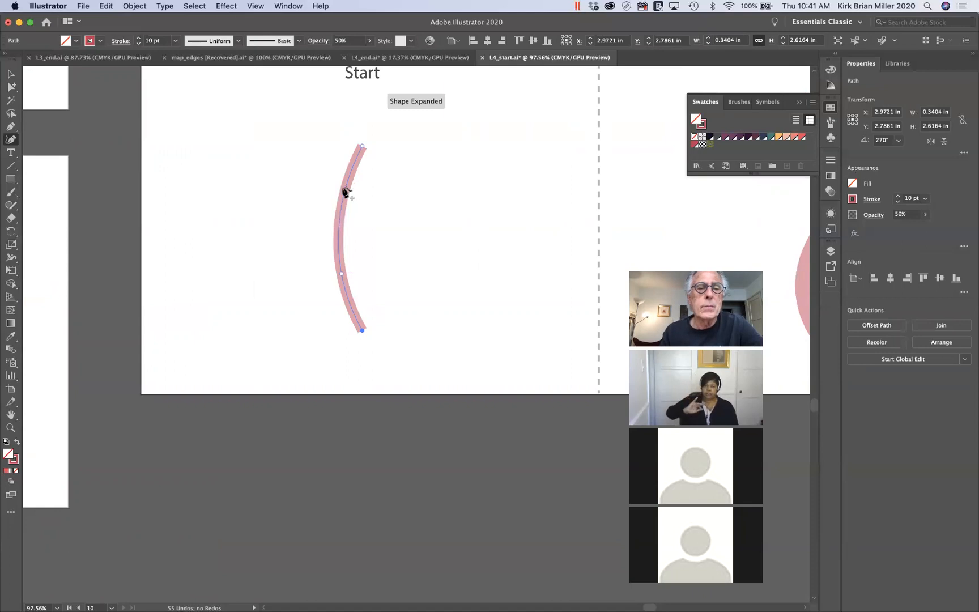
drag(345, 193, 375, 198)
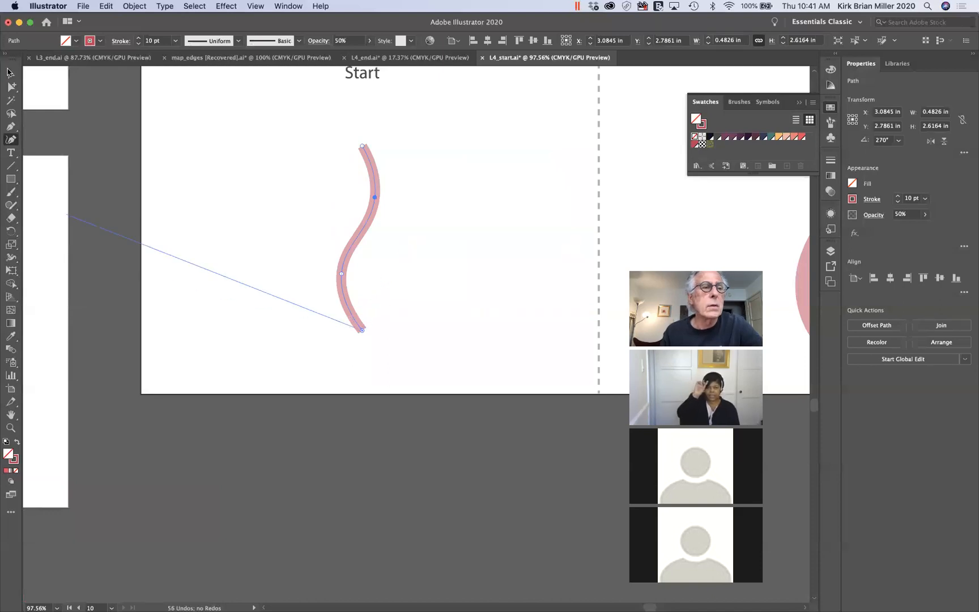
click(11, 75)
Step: Widen the middle of the curved Start smoke line to about 0.53 in with the Width tool
scroll(458, 320, down, 3)
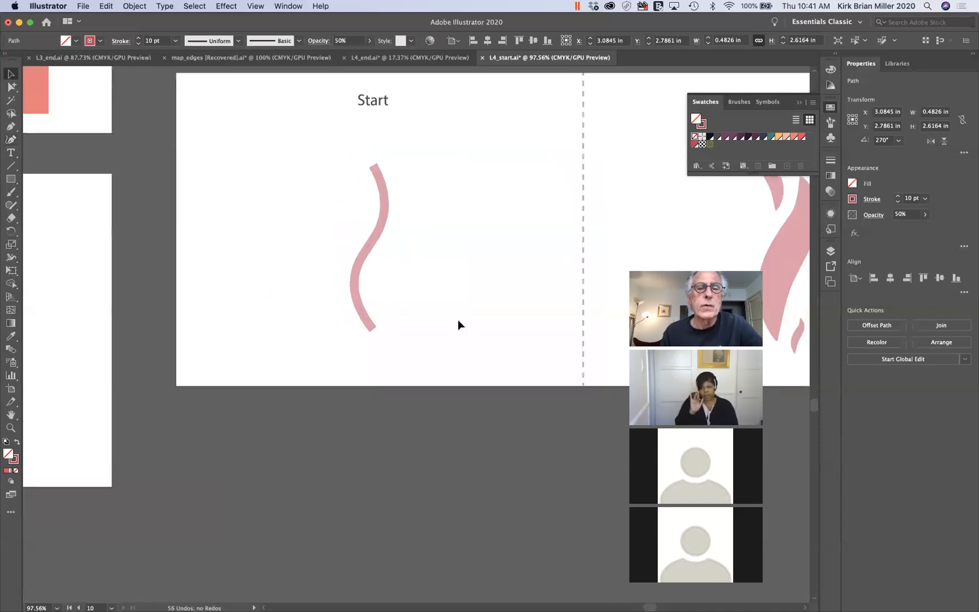
scroll(439, 334, right, 3)
scroll(439, 335, down, 2)
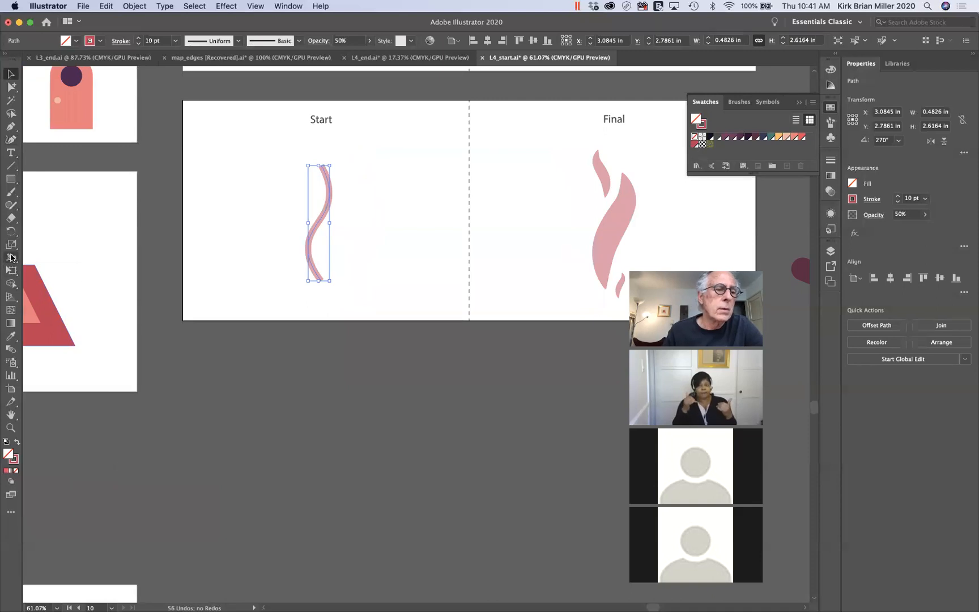
click(11, 258)
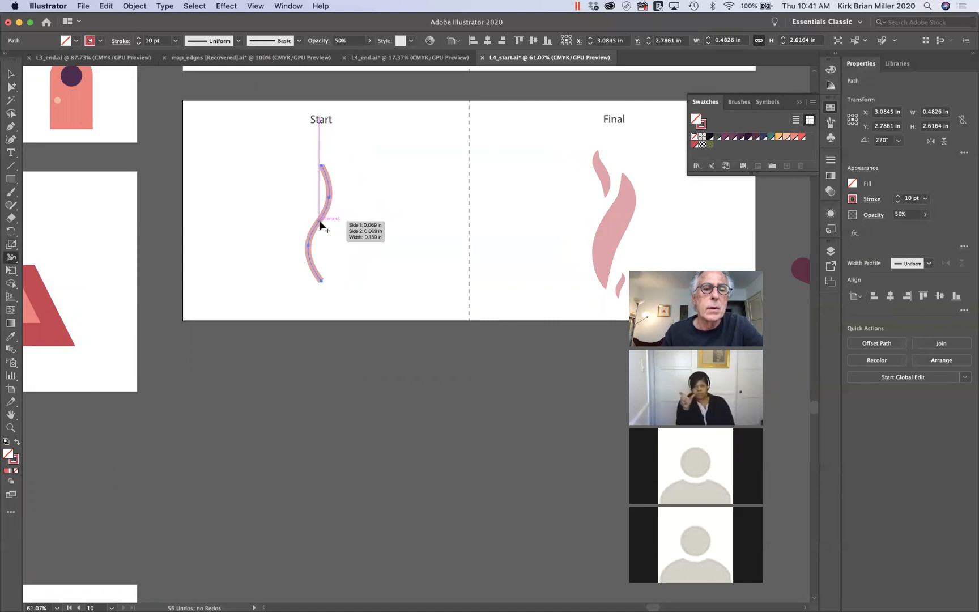
drag(320, 225, 324, 227)
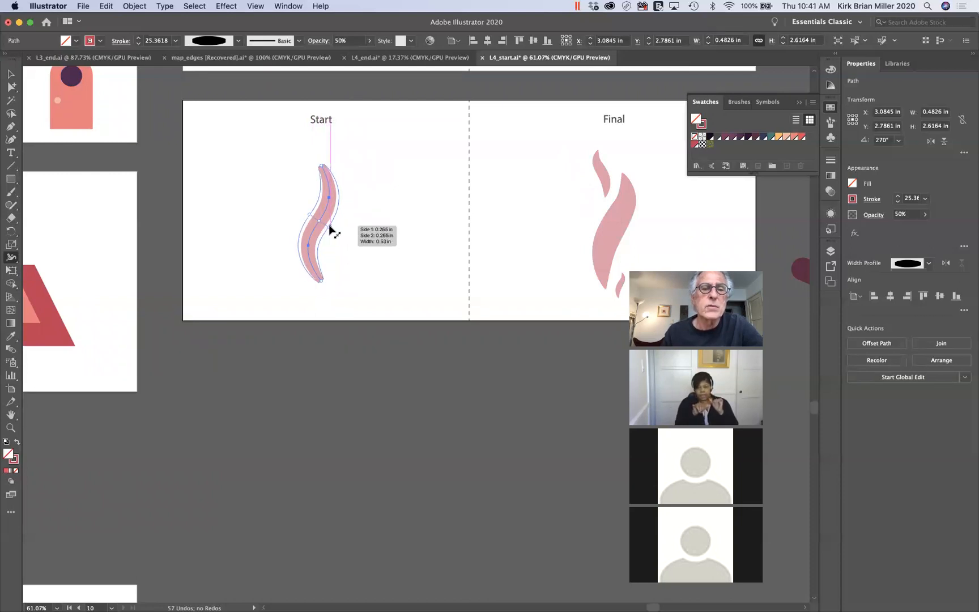
drag(329, 226, 331, 227)
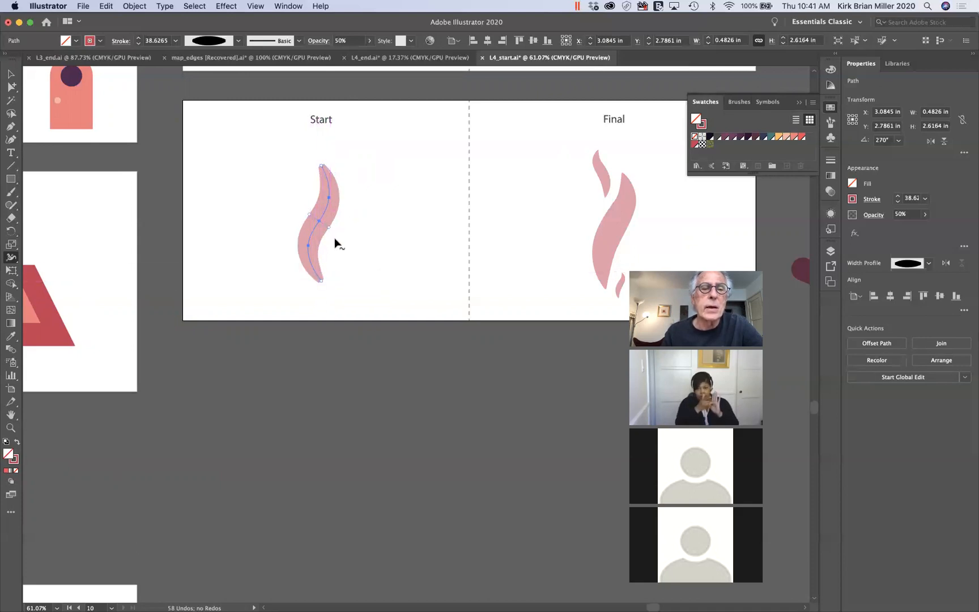
Step: Taper the upper and lower ends of the Start smoke stroke to sharp points with the Width tool
scroll(335, 238, up, 2)
scroll(335, 239, up, 4)
scroll(334, 239, up, 3)
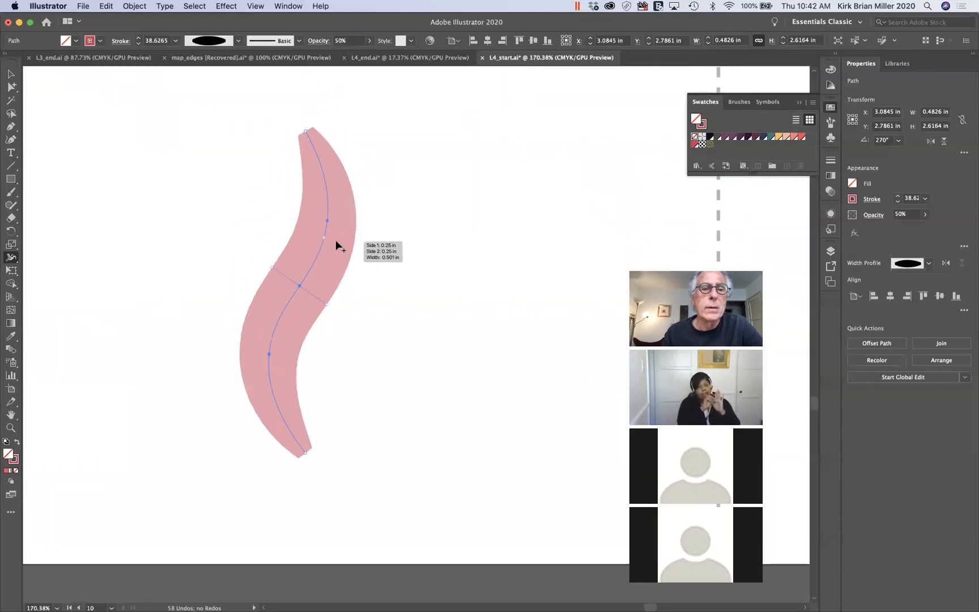
scroll(336, 239, up, 2)
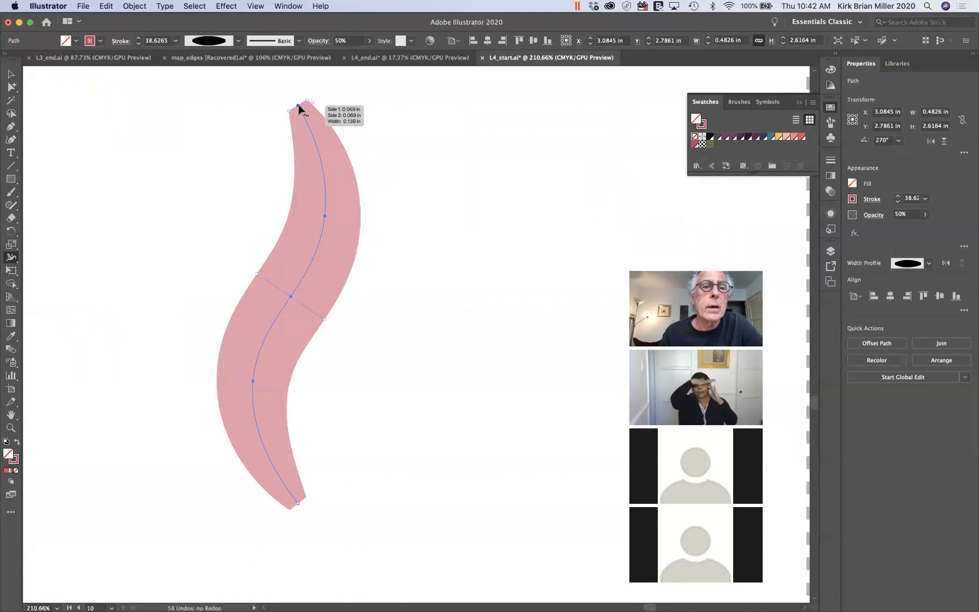
drag(306, 102, 299, 104)
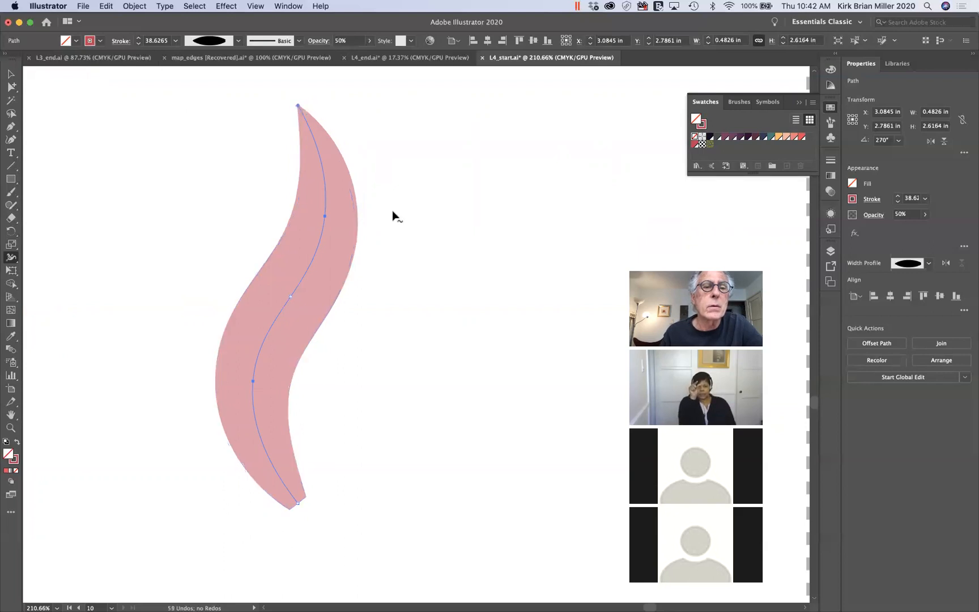
scroll(392, 210, down, 4)
scroll(393, 210, down, 1)
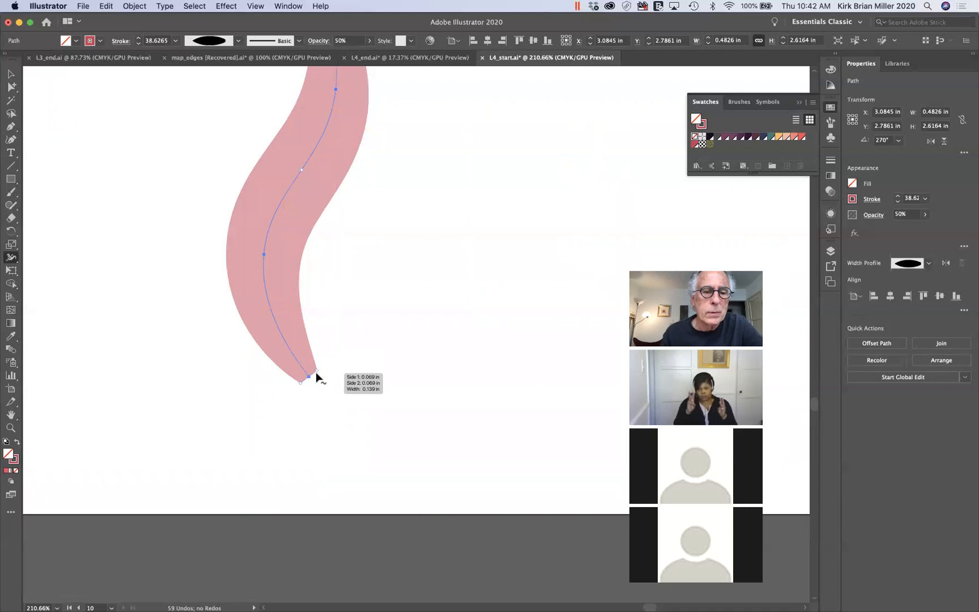
drag(317, 368, 309, 377)
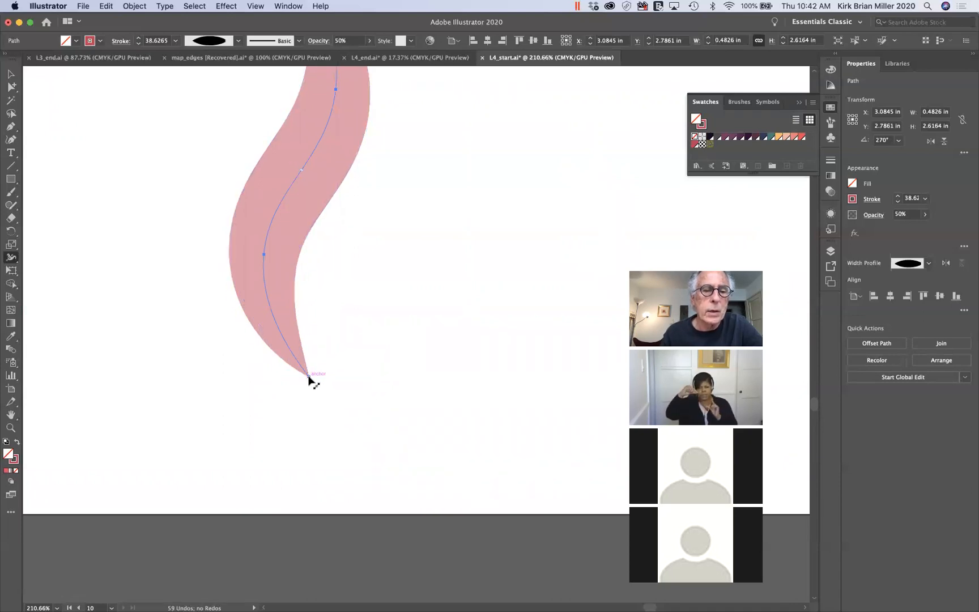
scroll(348, 382, down, 5)
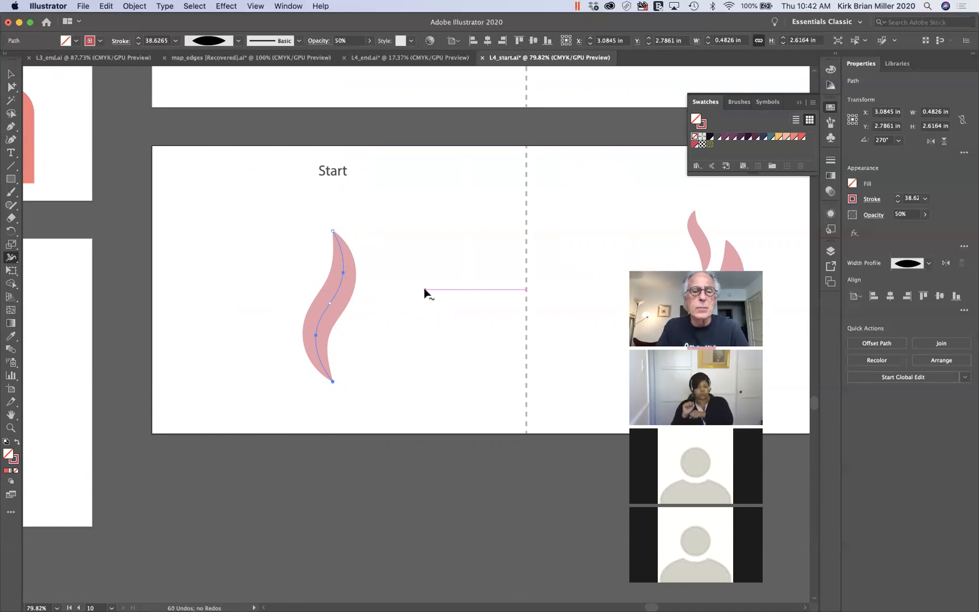
Step: Duplicate the tapered smoke stroke to its right on the Start side and convert the copy to a filled shape with Outline Stroke
click(10, 74)
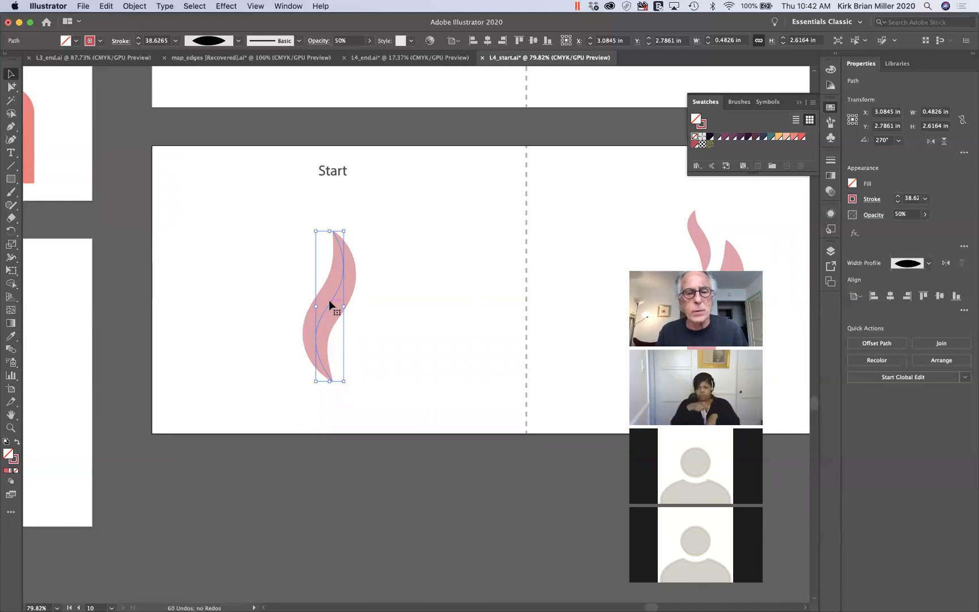
drag(329, 299, 442, 295)
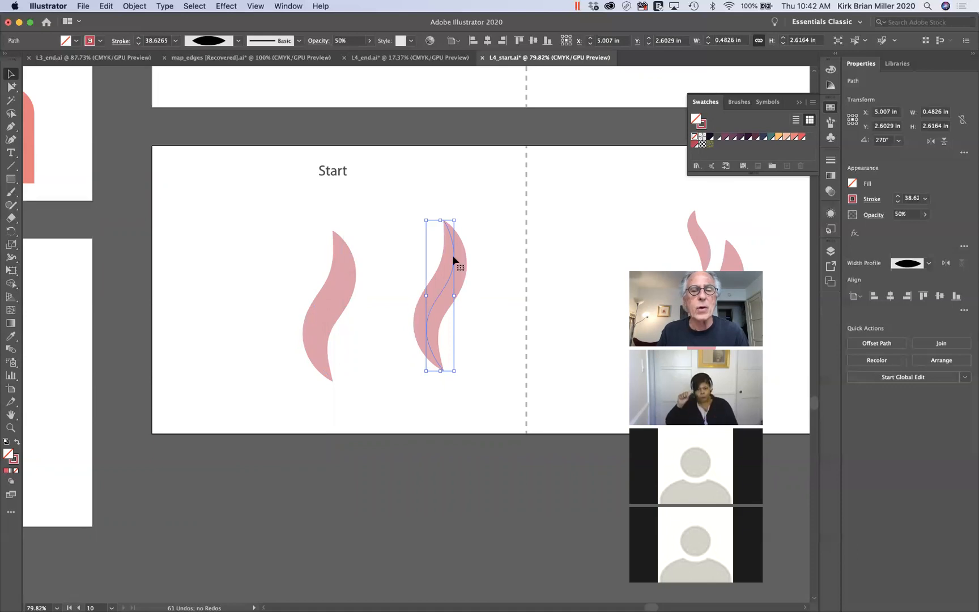
click(134, 6)
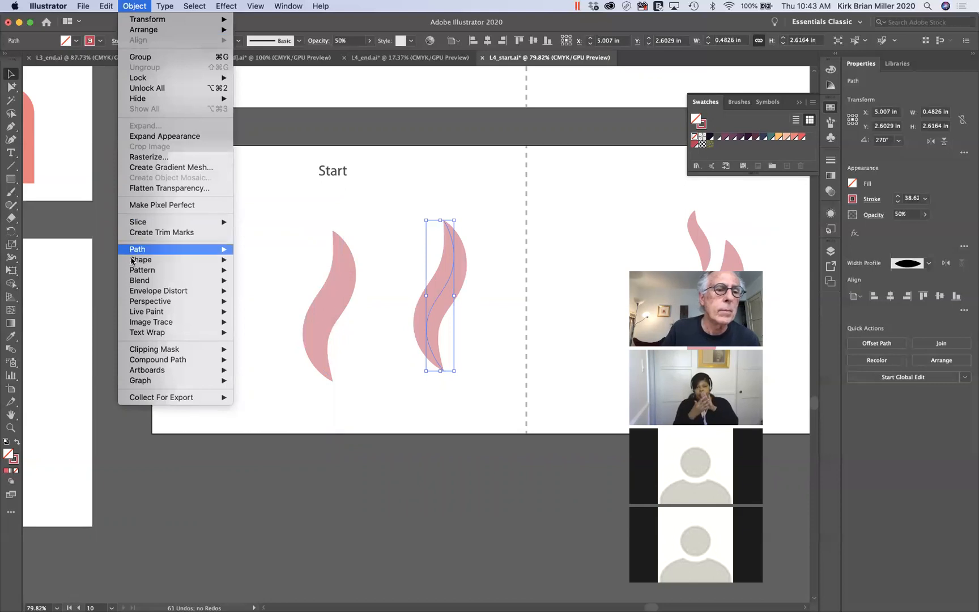
mouse_move(147, 250)
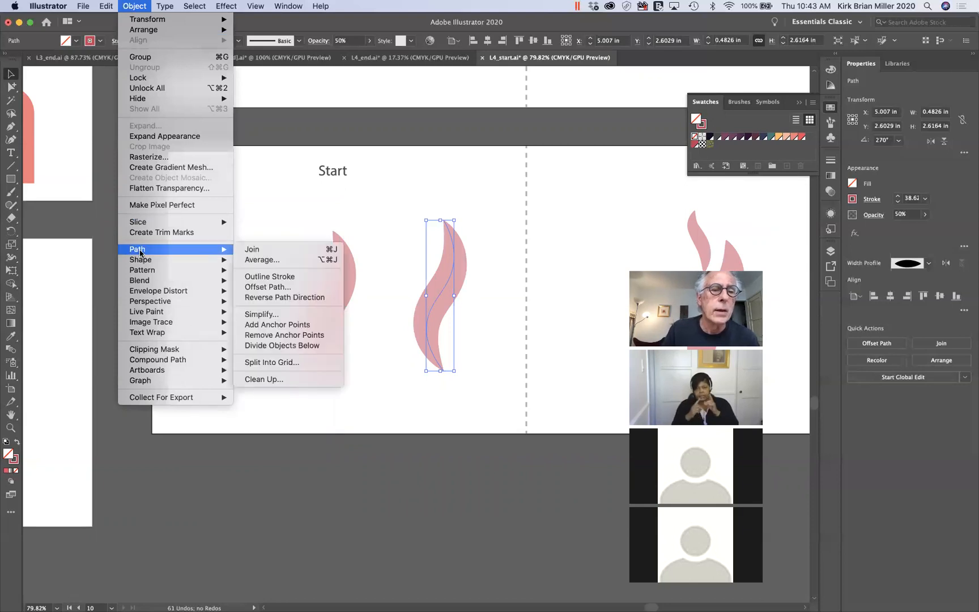
click(294, 276)
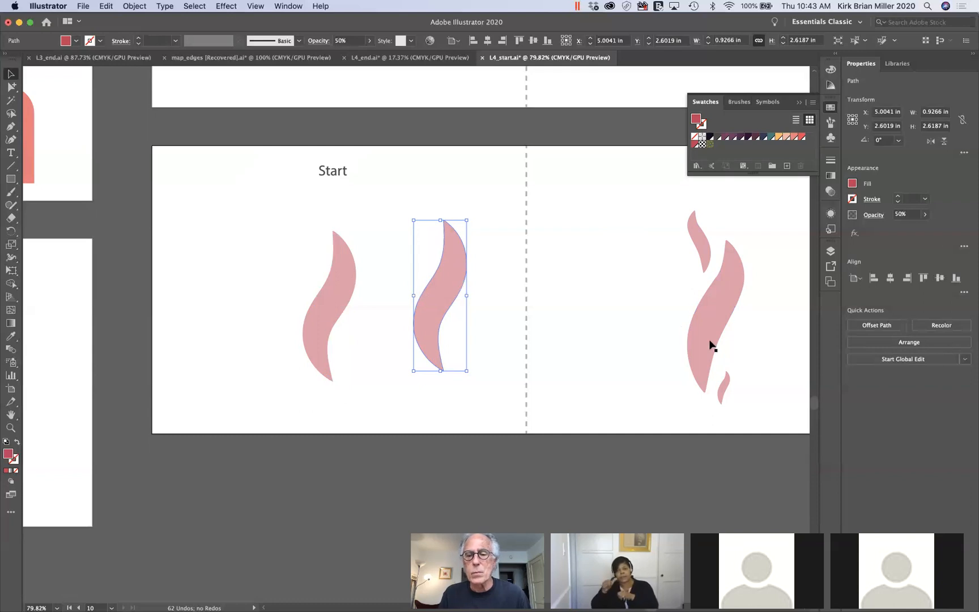
Step: Duplicate the outlined smoke shape, scale the copy to about 0.24 by 0.67 in, and place it beside the original's lower right end
drag(440, 288, 483, 315)
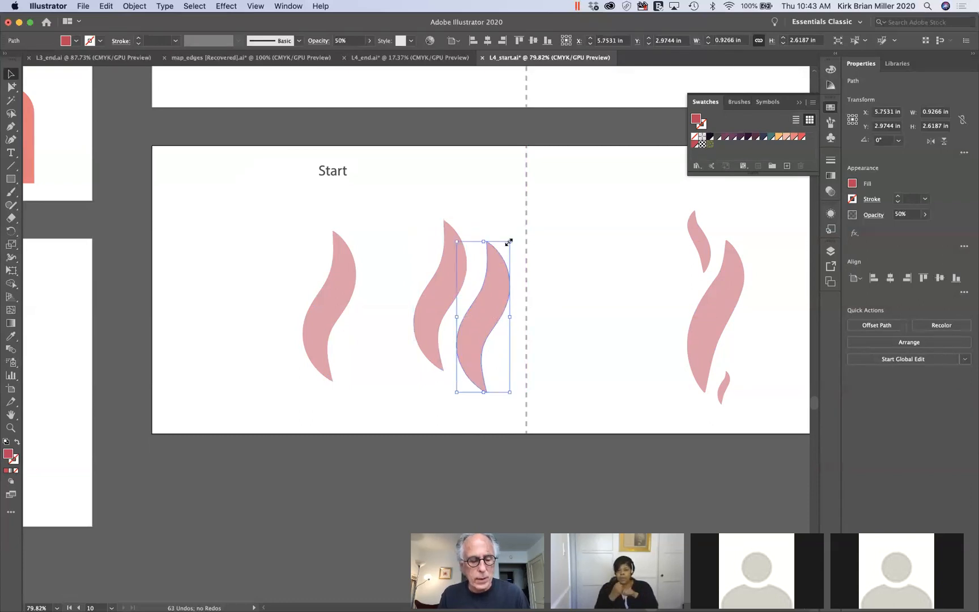
drag(509, 242, 456, 369)
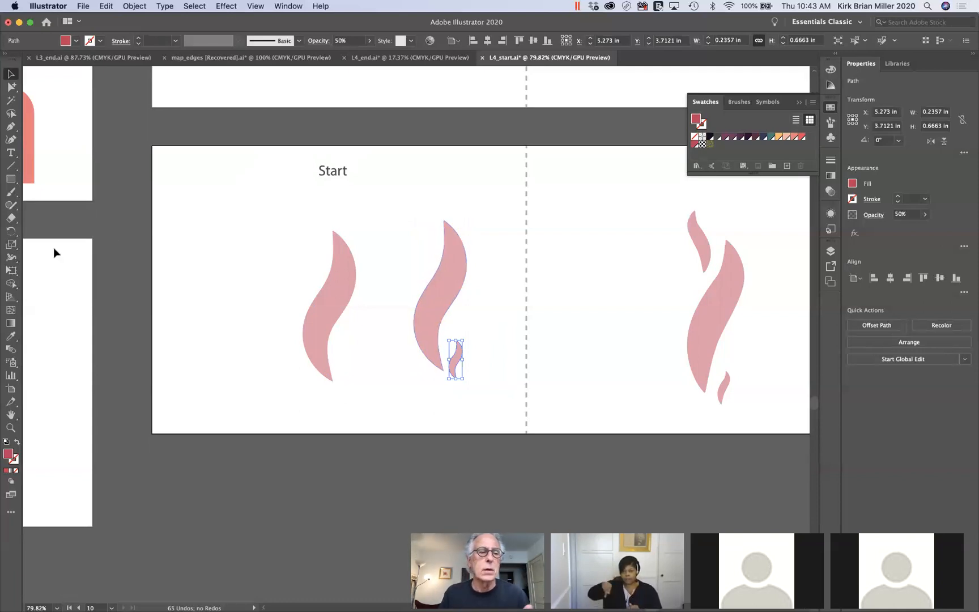
click(12, 232)
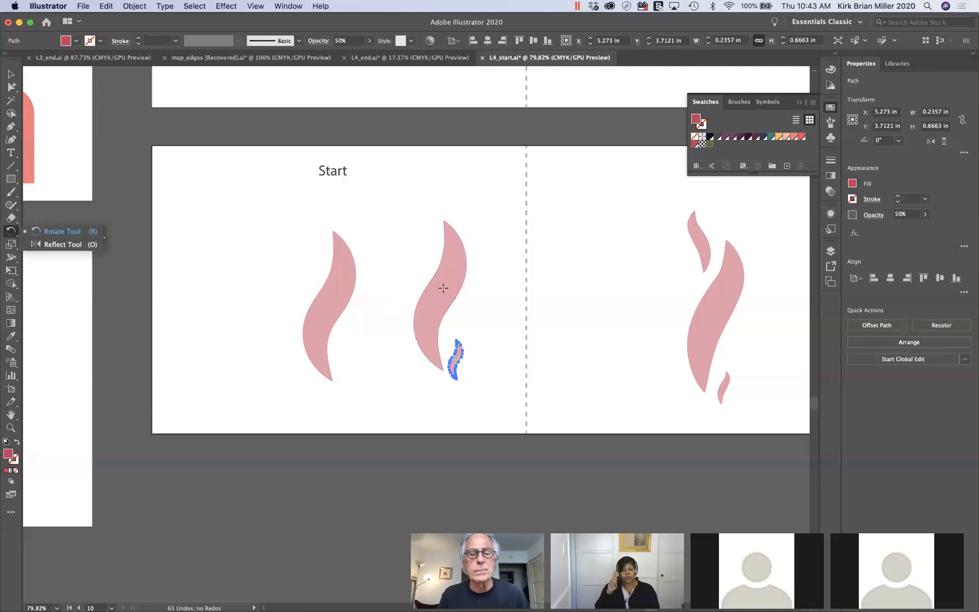
click(11, 75)
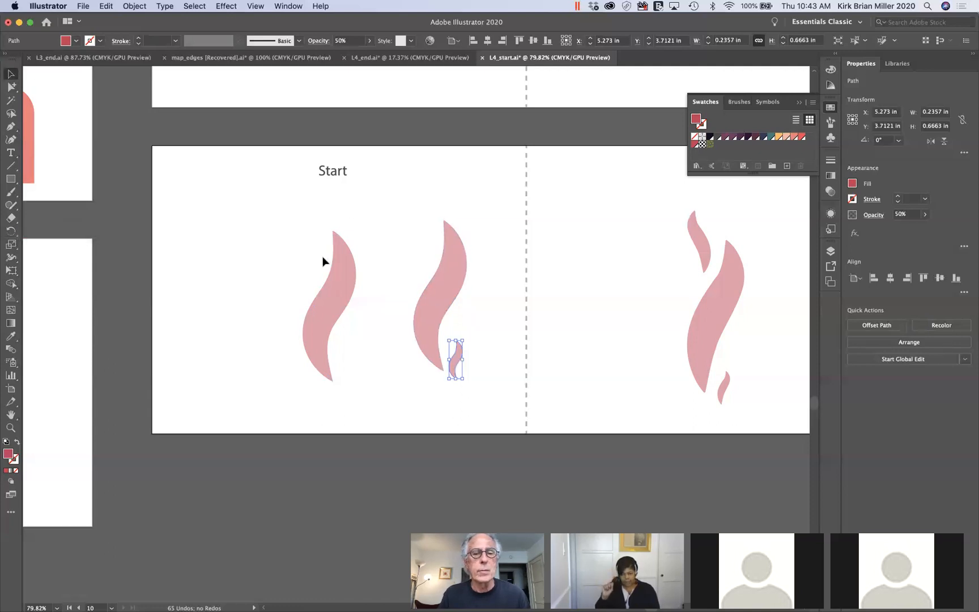
Step: Duplicate the large outlined smoke shape up and to the left, and reflect the copy across the vertical axis
click(450, 283)
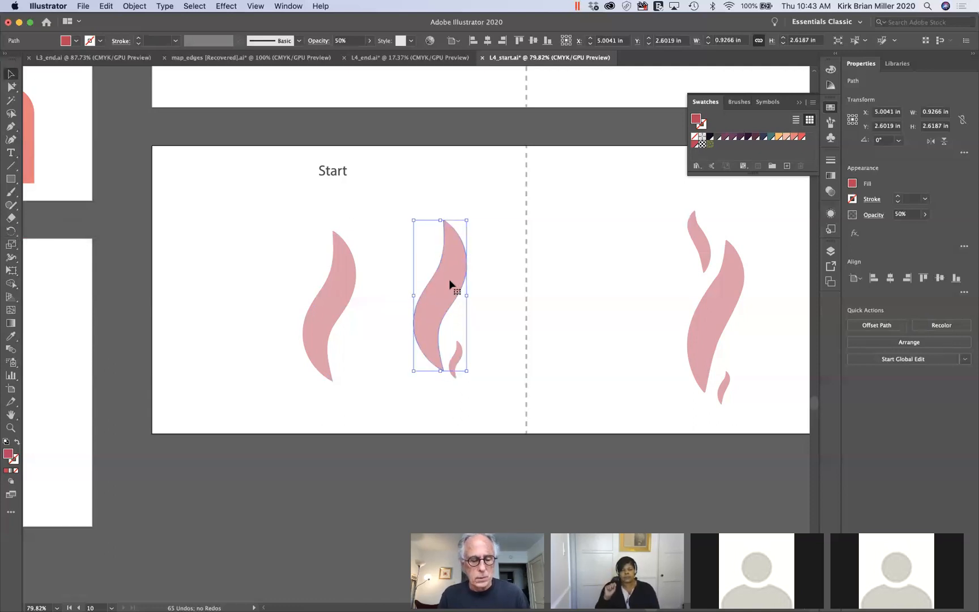
drag(450, 280, 410, 258)
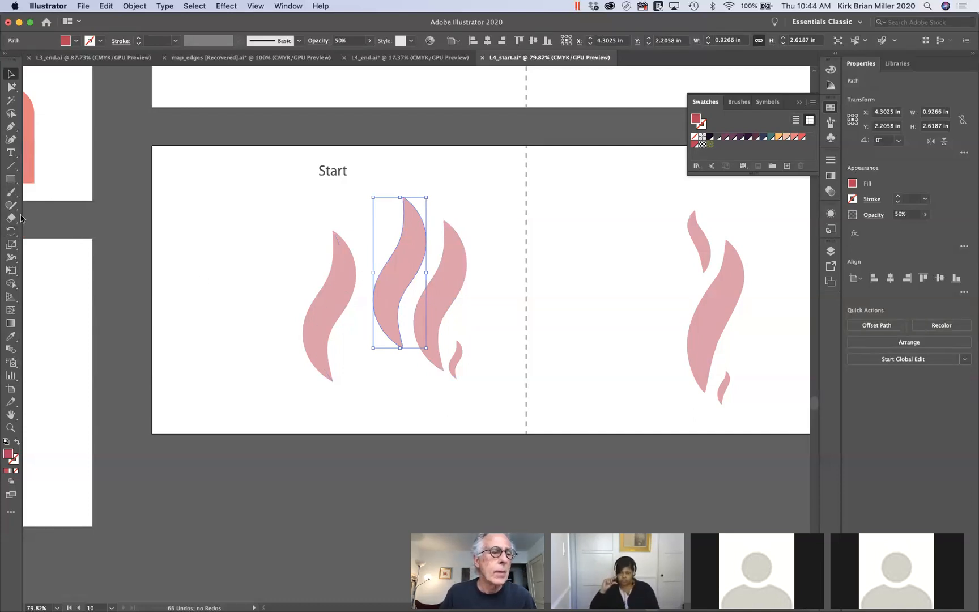
drag(11, 231, 53, 249)
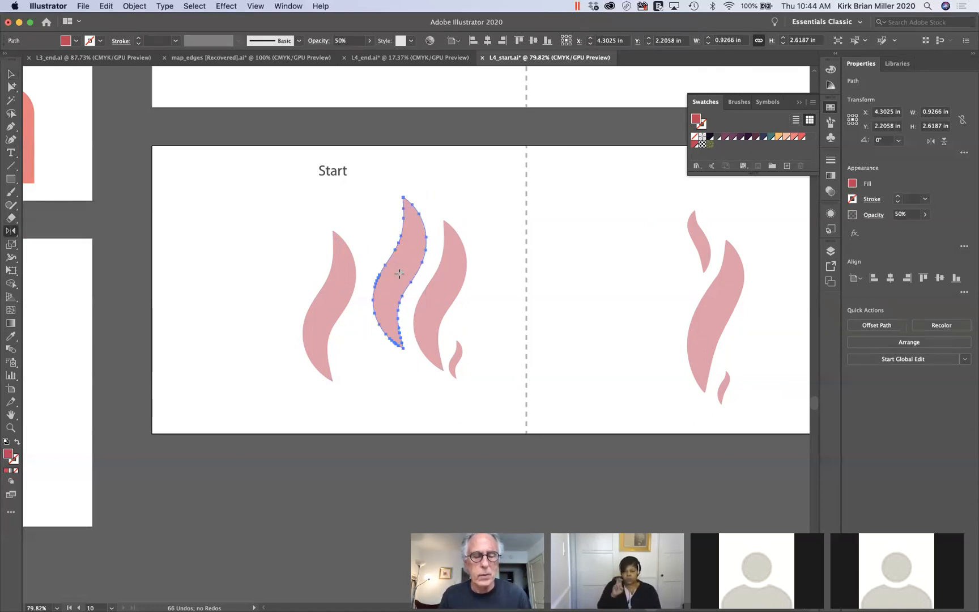
alt+click(400, 274)
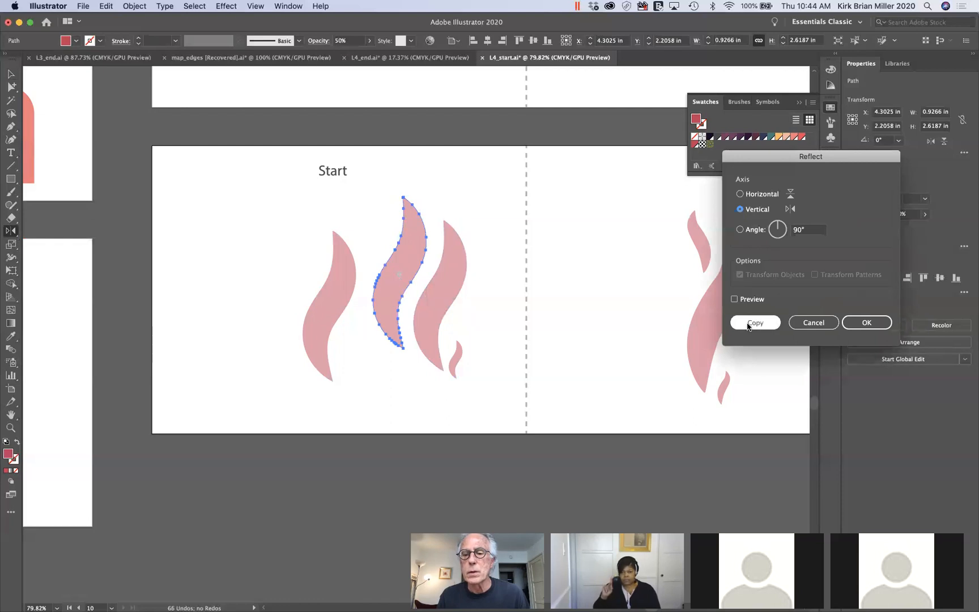
click(735, 301)
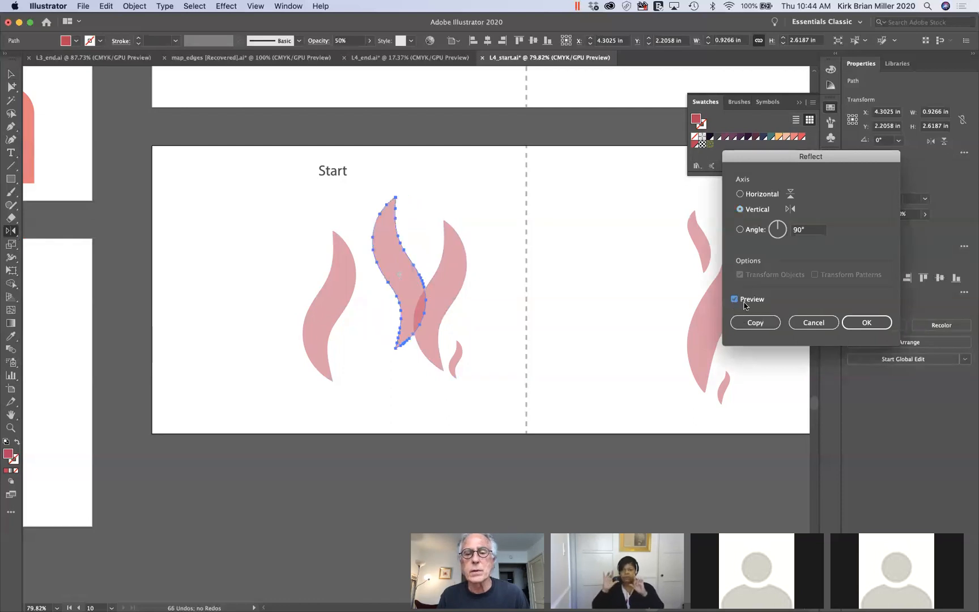
click(877, 324)
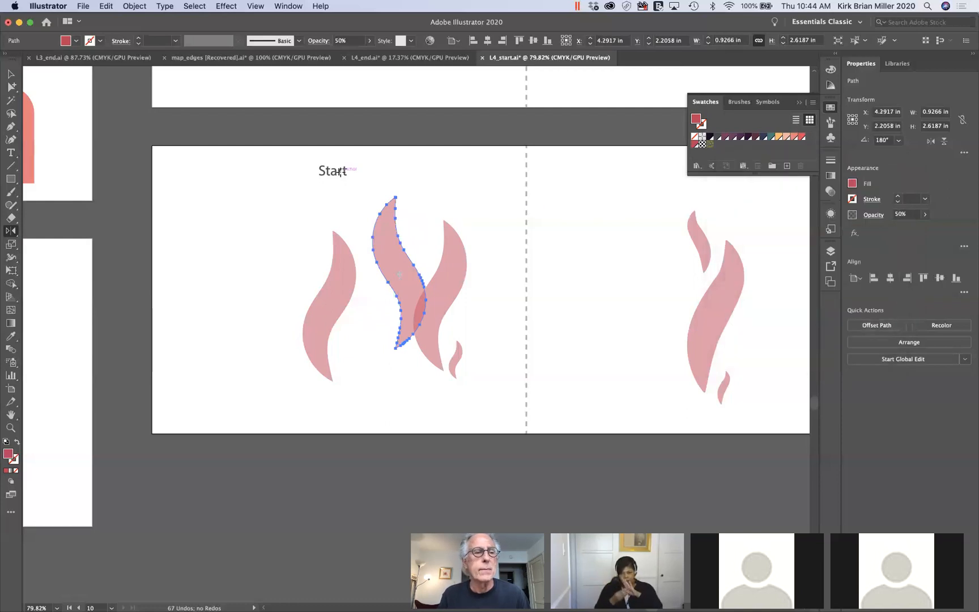
Step: Scale the reflected smoke copy to about 0.31 by 0.89 in and place it beside the large outlined shape's upper left end
click(11, 75)
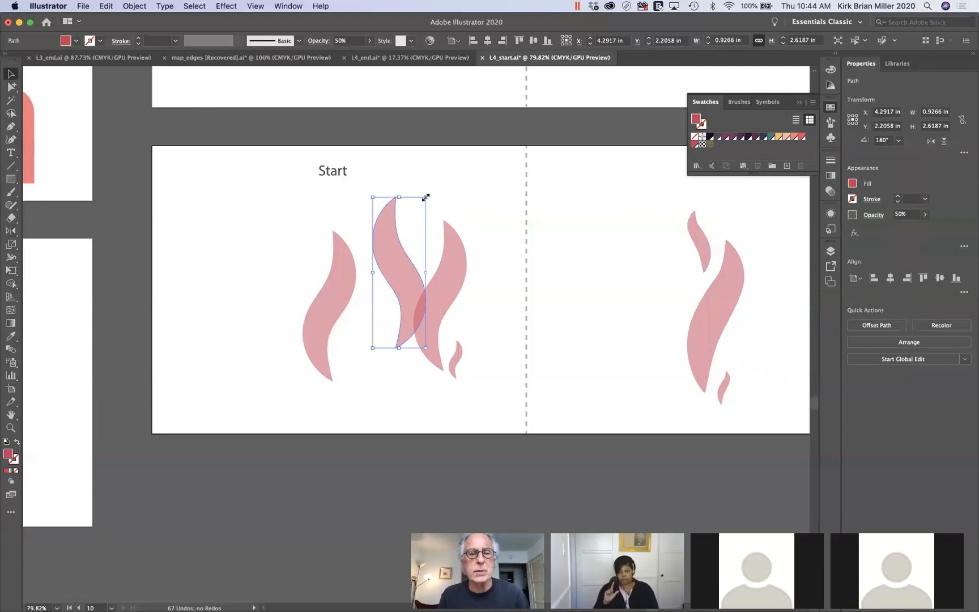
drag(426, 197, 409, 237)
drag(398, 281, 420, 238)
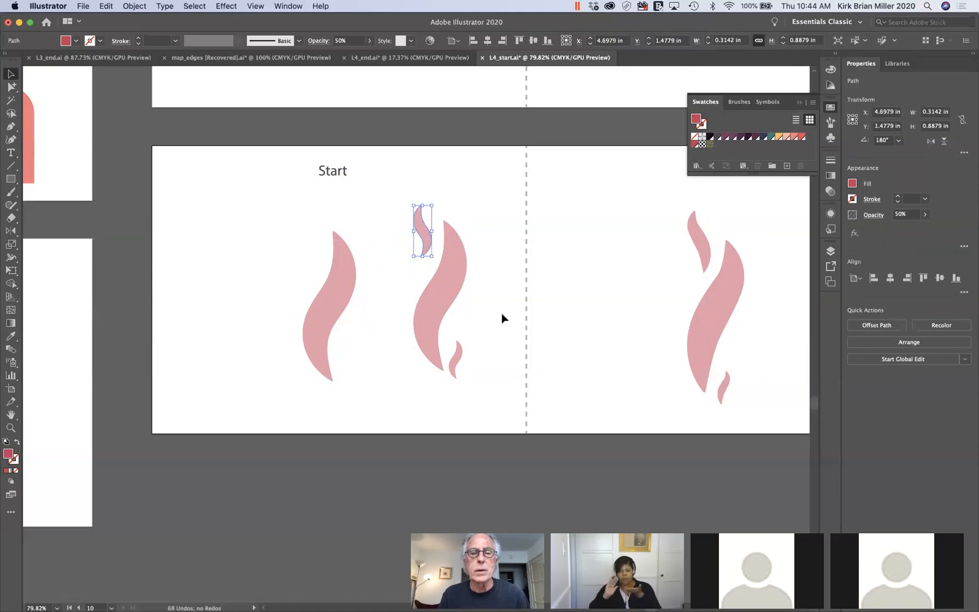
Step: Group the large outlined smoke shape and its two small copies on the Start side
click(376, 205)
drag(387, 200, 498, 399)
key(a)
key(super+g)
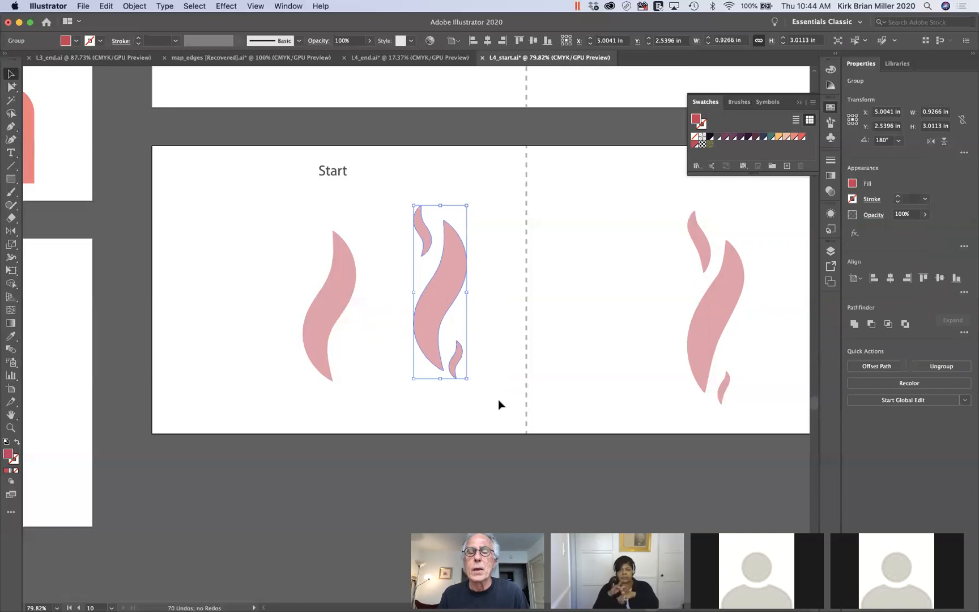
Step: Move the Start wheel's grey ring into the Start camper's wheel arch and the Start window onto the Final camper
scroll(498, 399, down, 3)
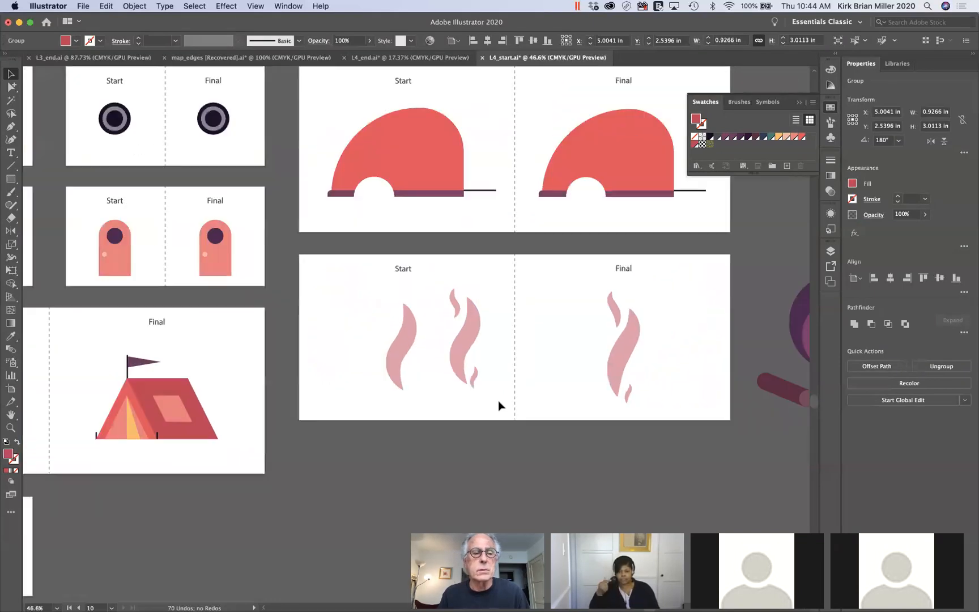
scroll(498, 401, down, 1)
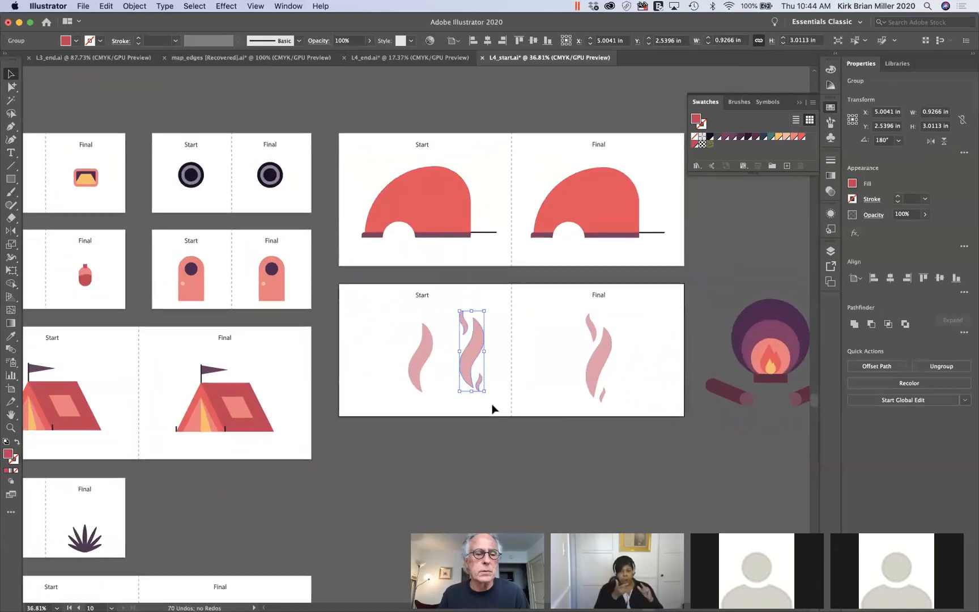
scroll(492, 405, down, 3)
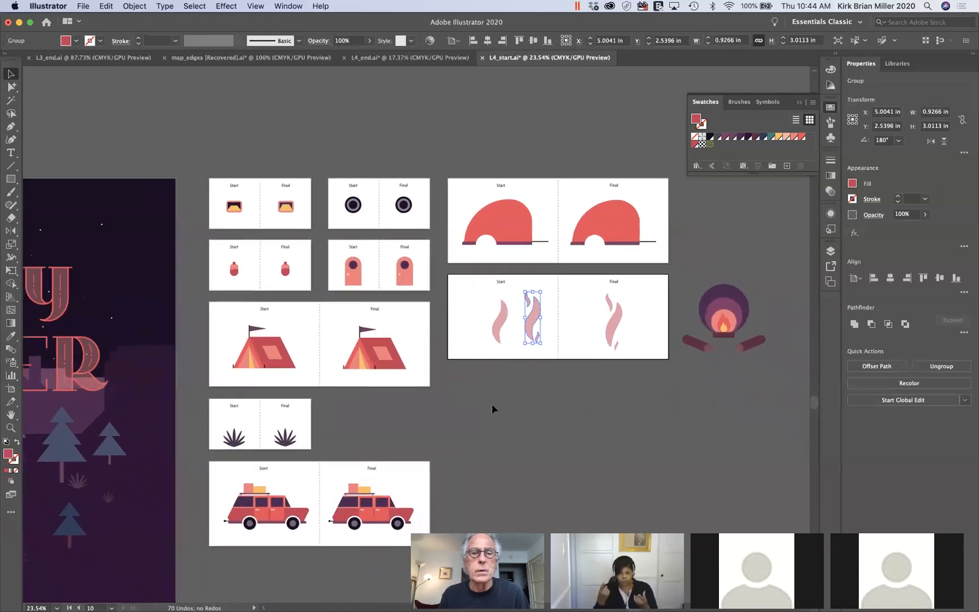
scroll(491, 403, right, 2)
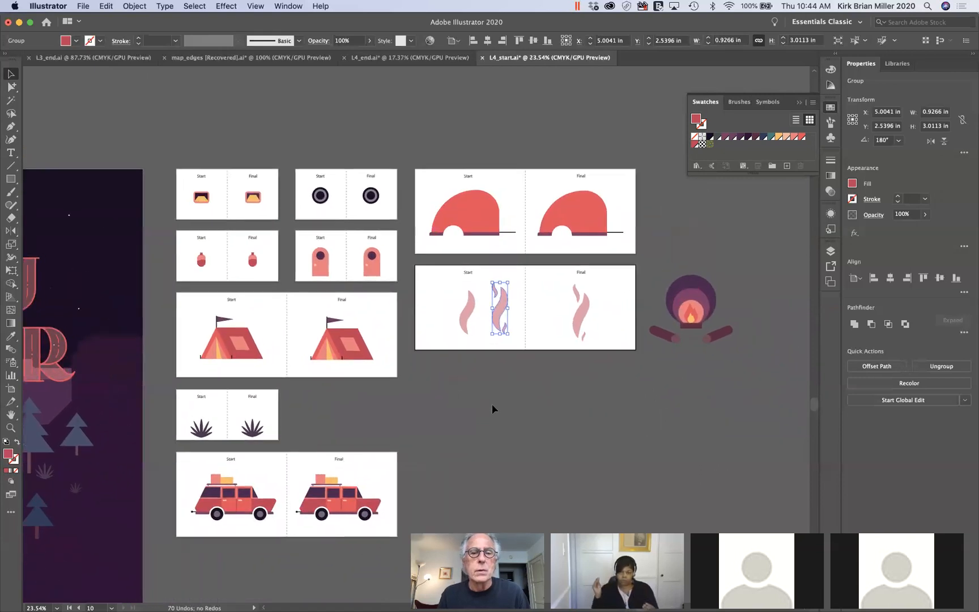
click(320, 198)
drag(320, 200, 453, 237)
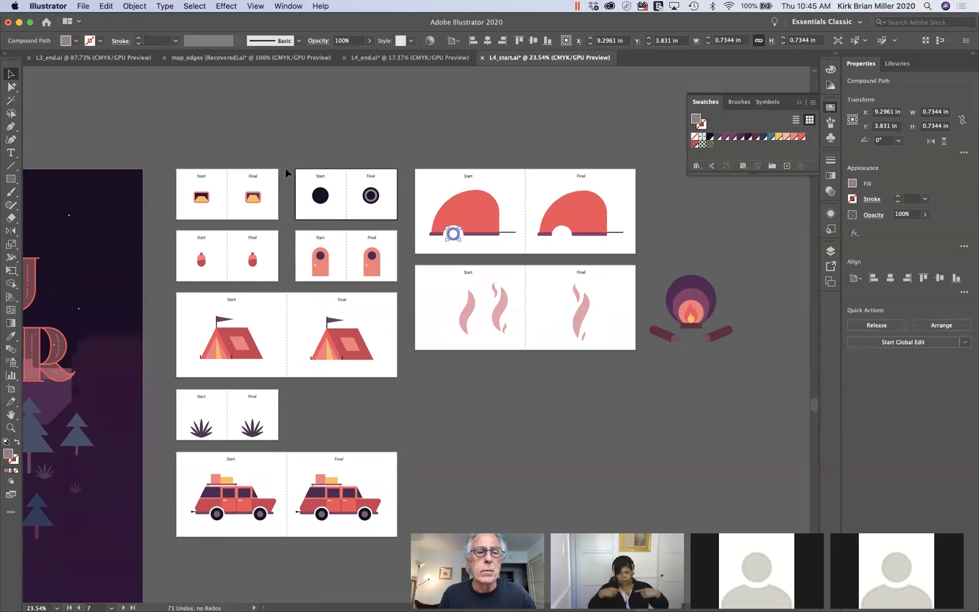
drag(198, 194, 560, 209)
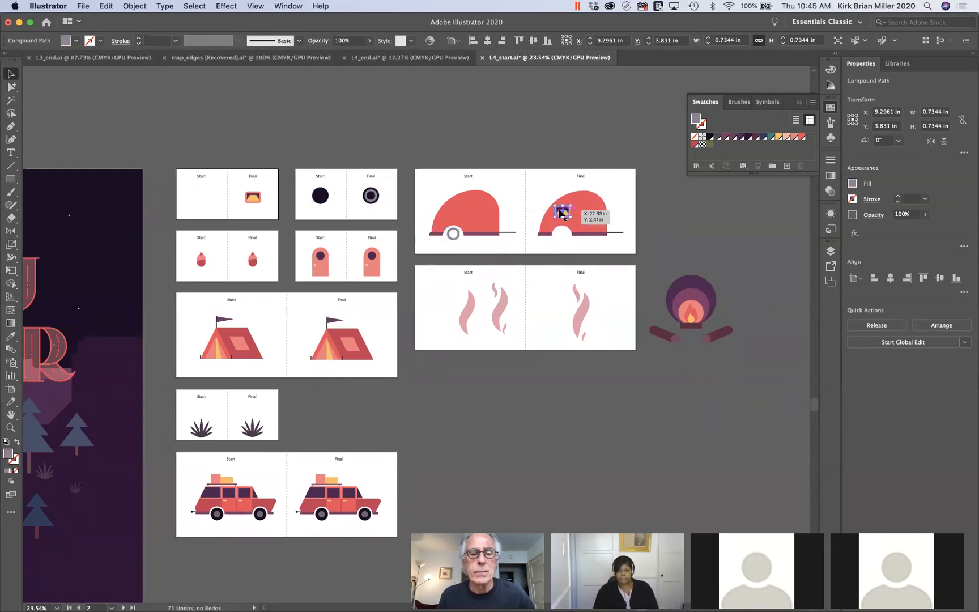
Step: Group all the Start door's shapes and place the group near the front end of the Final camper
scroll(352, 374, down, 4)
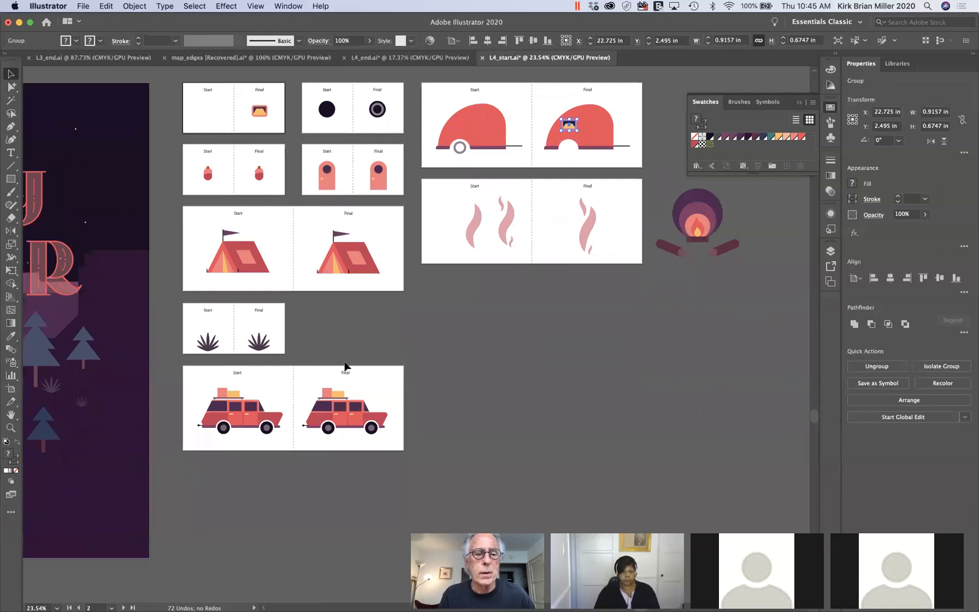
scroll(345, 366, down, 2)
scroll(345, 366, down, 4)
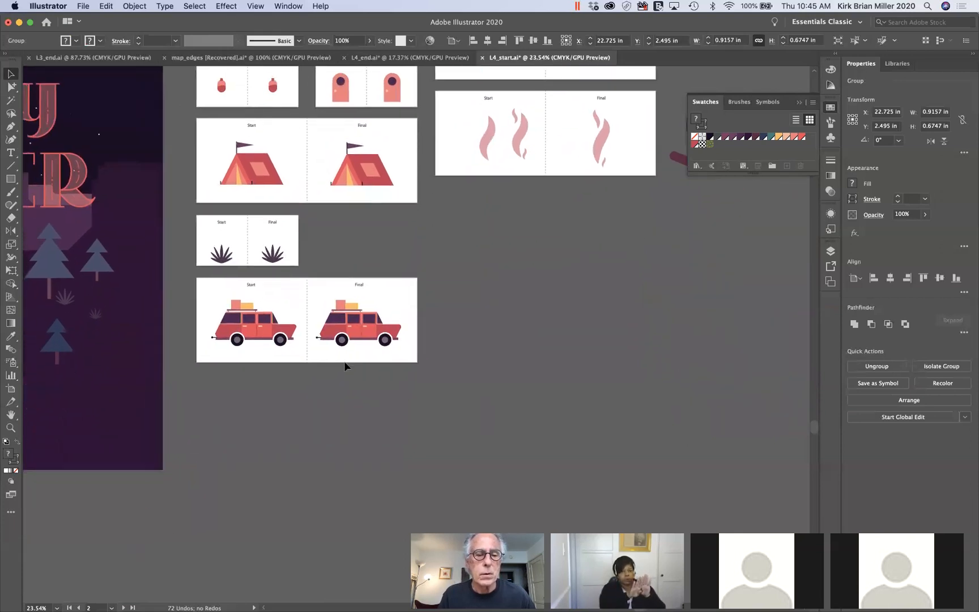
scroll(345, 366, up, 4)
drag(345, 365, 358, 162)
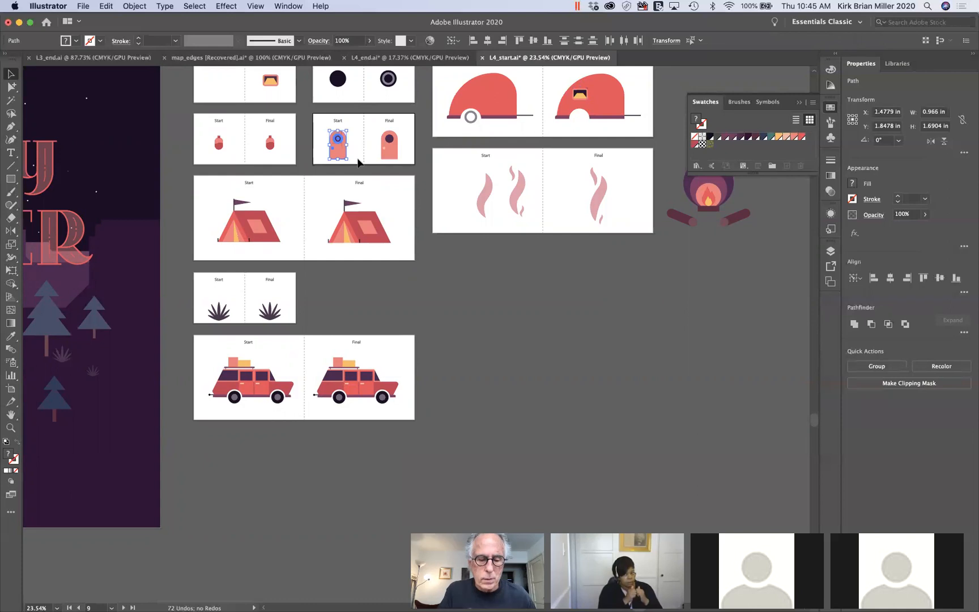
key(super+g)
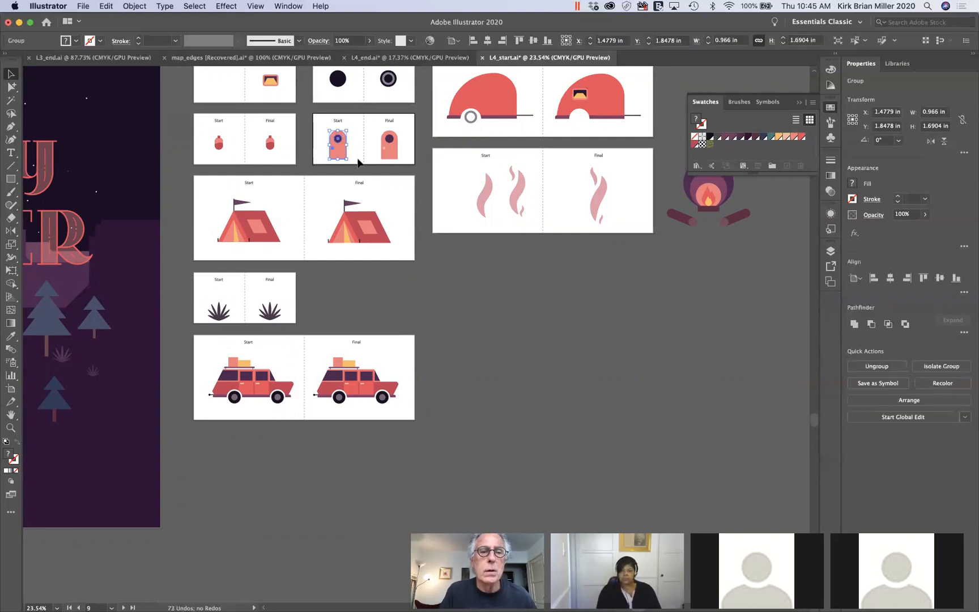
drag(344, 158, 604, 111)
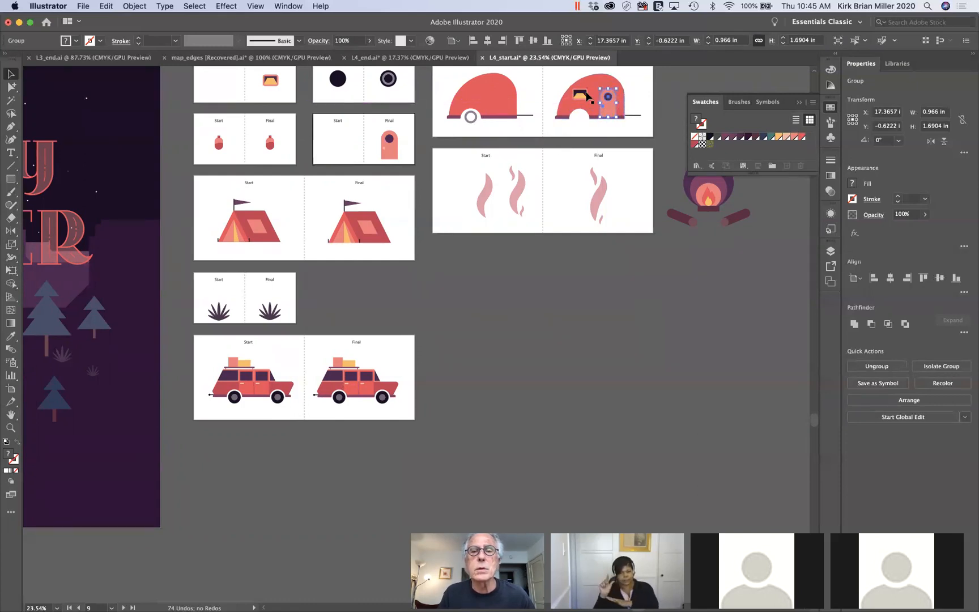
Step: Move the window and the door from the Final camper to the matching places on the Start camper
drag(582, 95, 477, 94)
drag(607, 108, 500, 106)
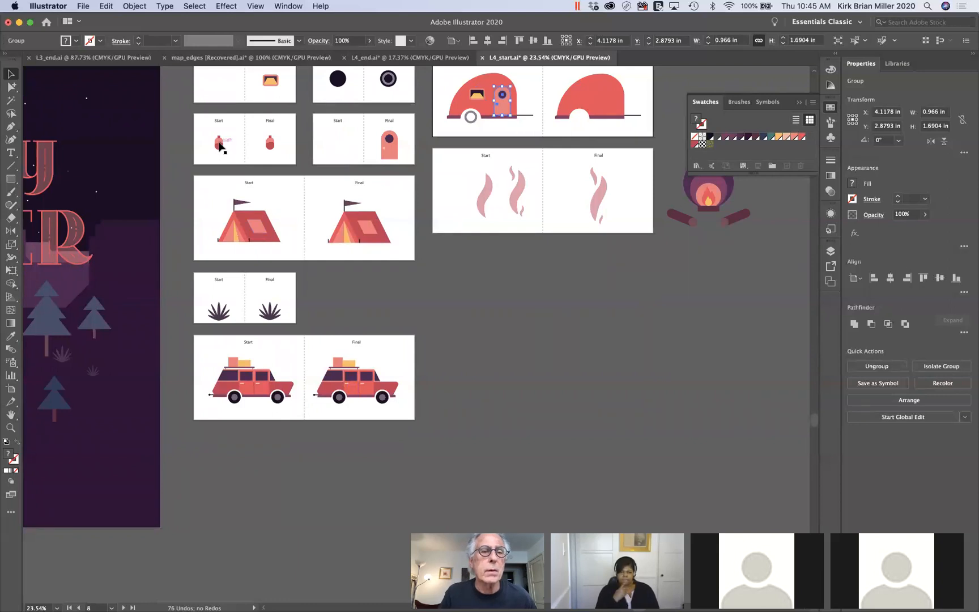
drag(220, 144, 528, 109)
click(225, 145)
key(super+z)
Step: Group the Start propane tank's shapes and place the tank on the Start camper's hitch bar
click(207, 130)
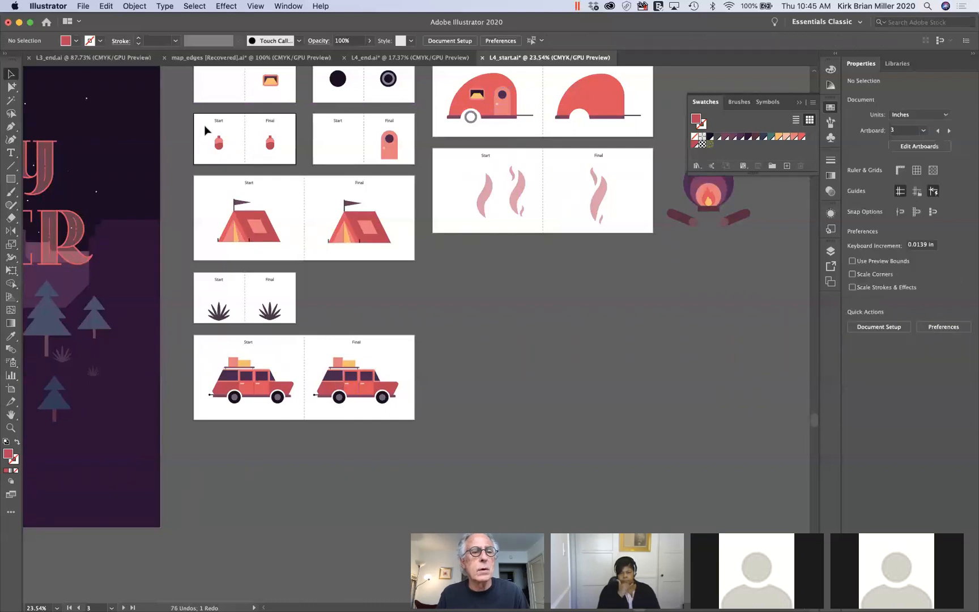
drag(230, 153, 230, 153)
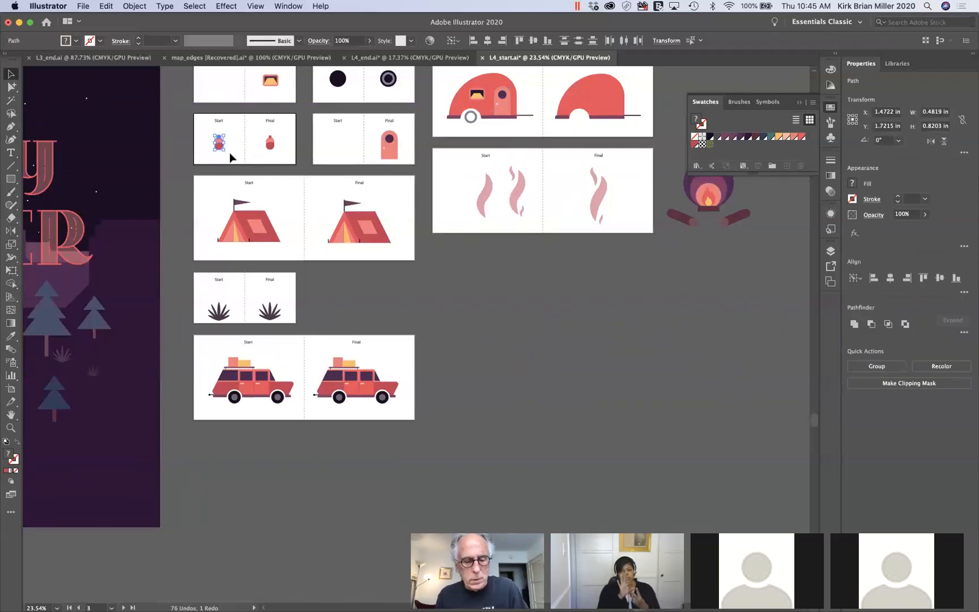
key(super+g)
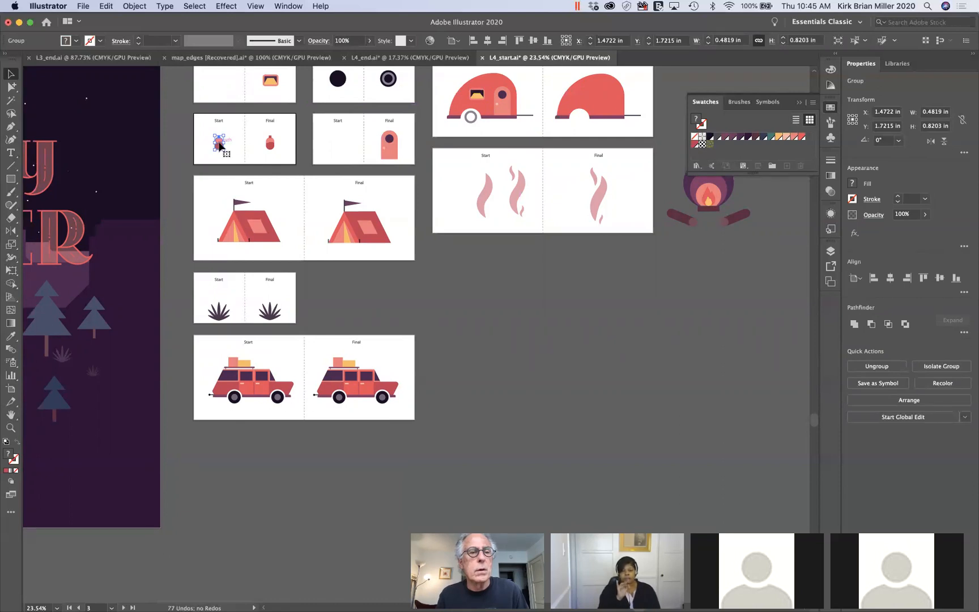
drag(218, 145, 530, 115)
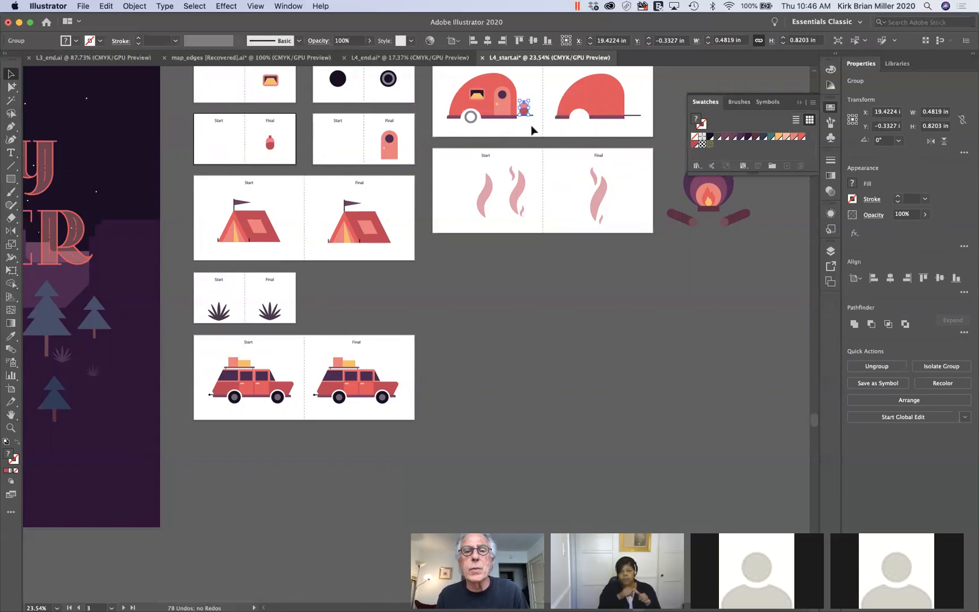
click(531, 131)
Step: Move the grey ring from the Start camper back to the centre of the dark wheel circle on its Start artboard
scroll(531, 126, up, 5)
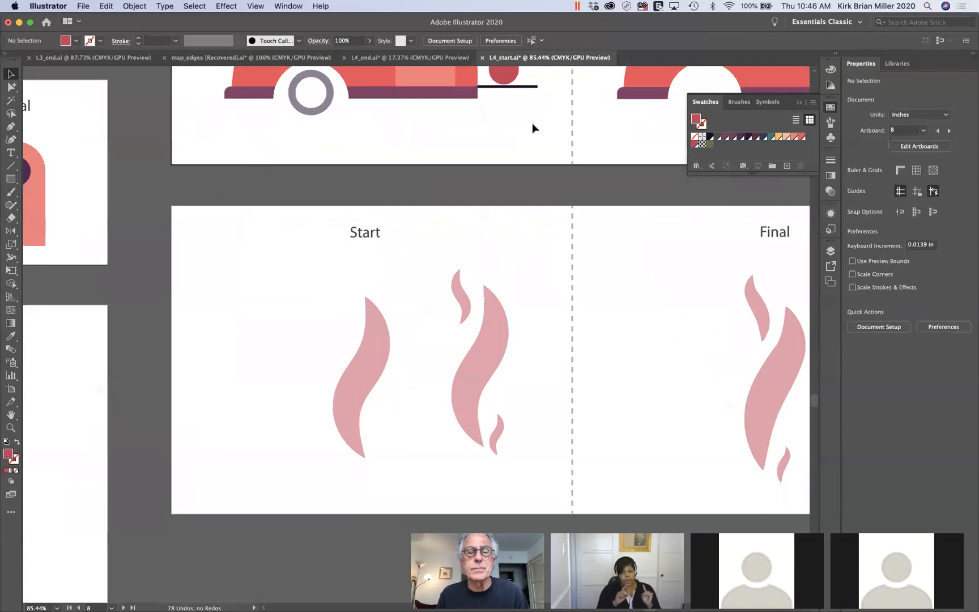
scroll(533, 128, up, 3)
scroll(455, 203, left, 8)
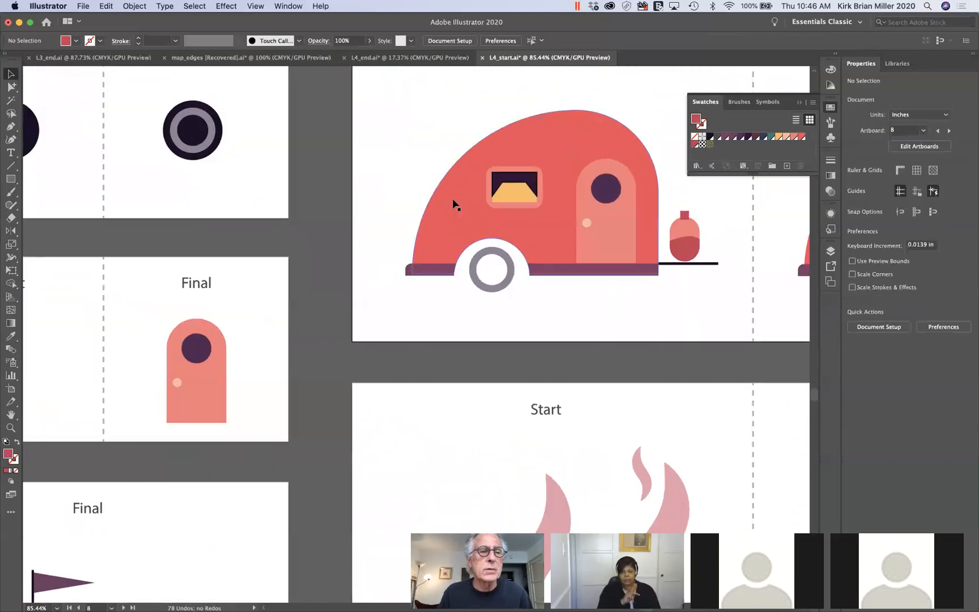
scroll(453, 200, left, 3)
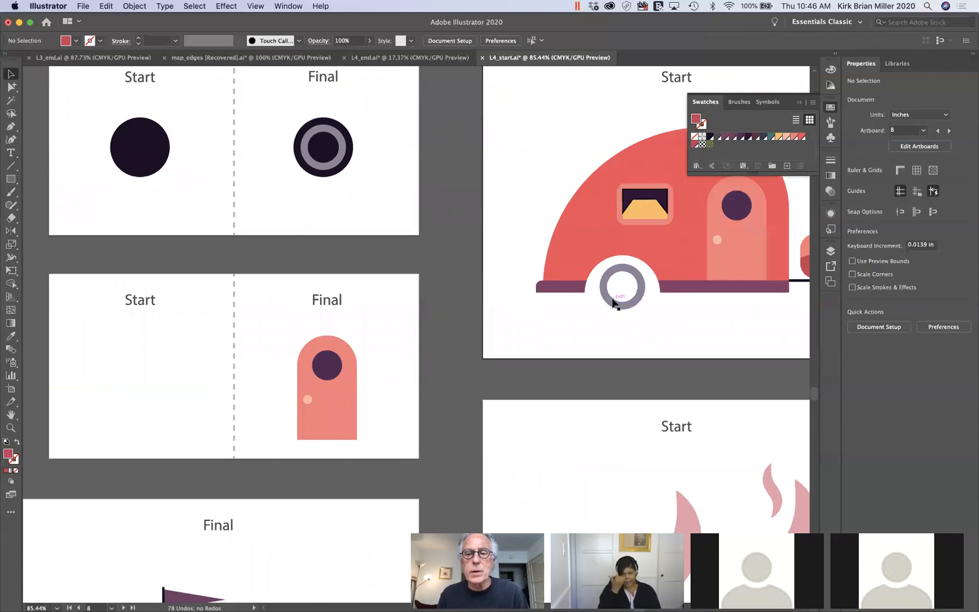
drag(612, 303, 130, 163)
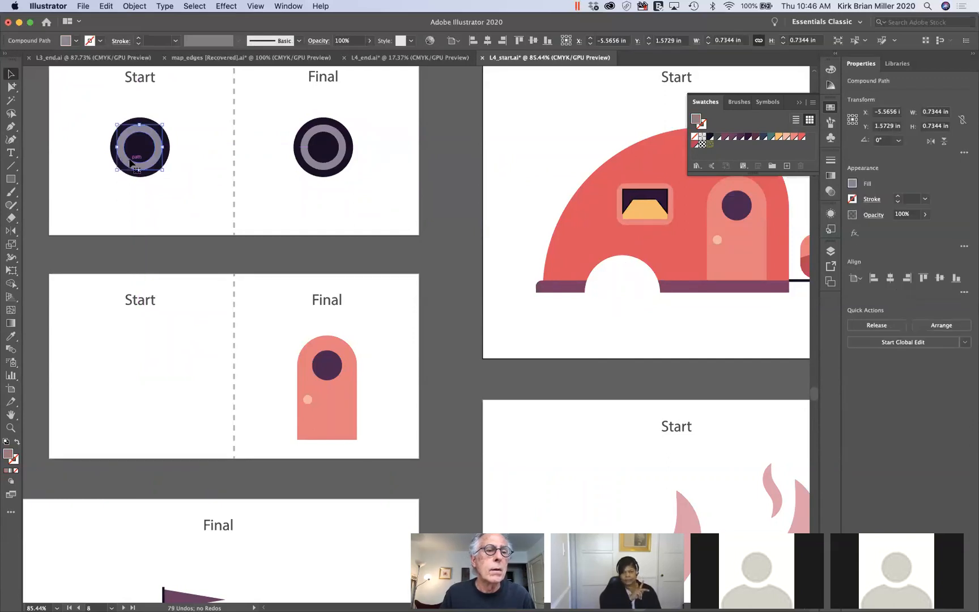
Step: Group the dark circle and grey ring of the Start wheel and place the wheel in the Start camper's wheel arch
drag(100, 108, 189, 194)
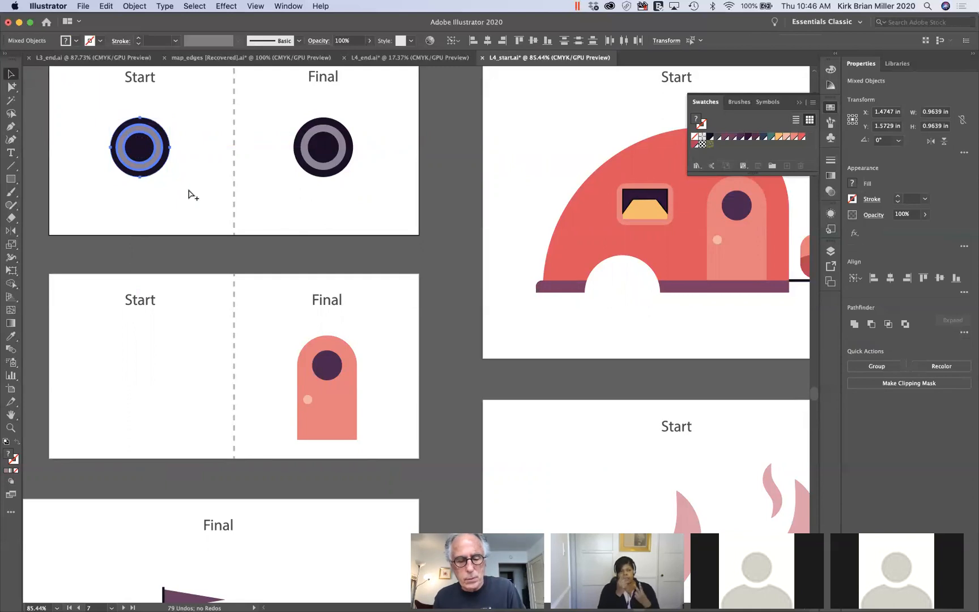
key(super+g)
drag(145, 155, 625, 290)
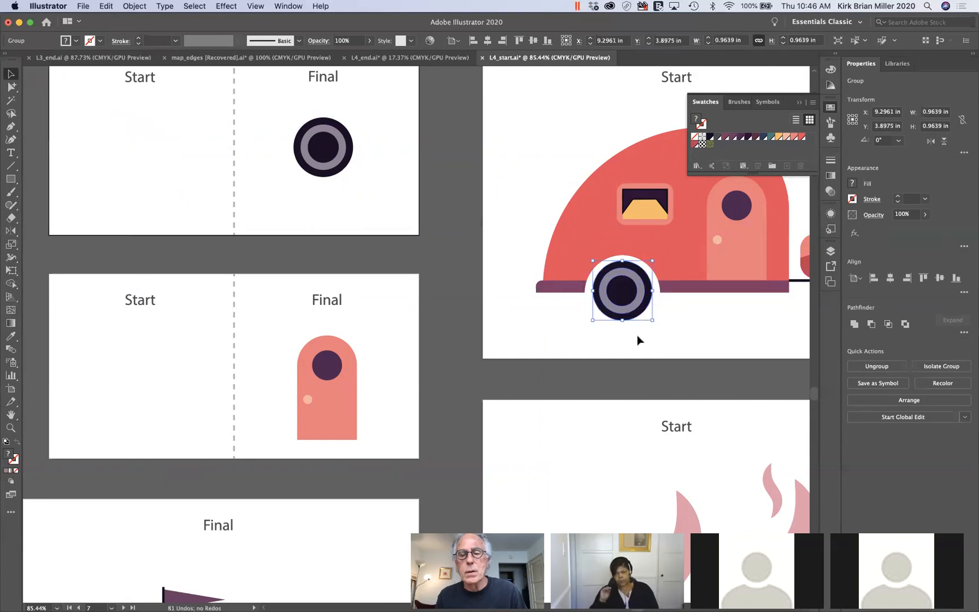
click(637, 336)
Step: Group all the shapes of the Start tent, including its flag
scroll(637, 336, down, 3)
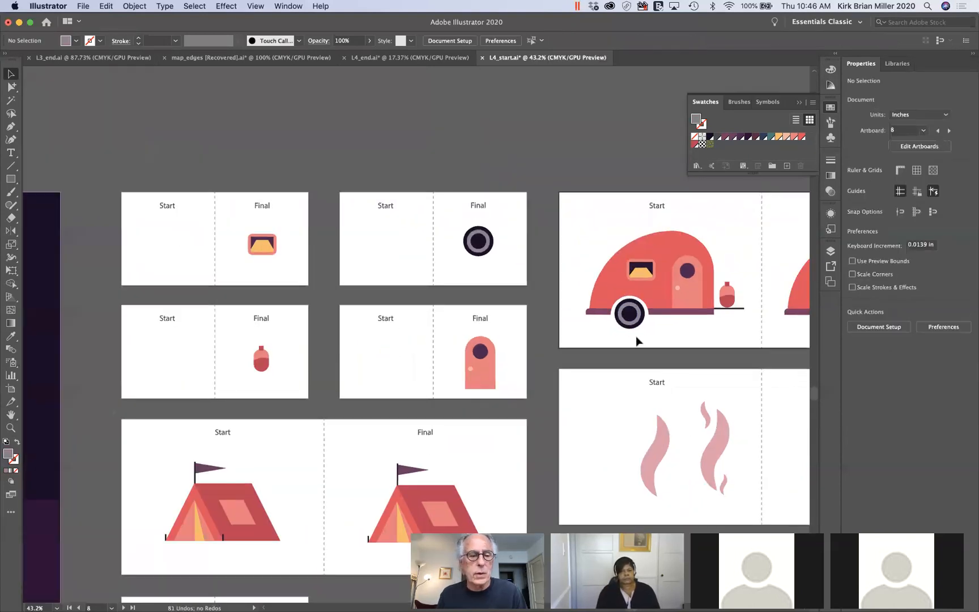
scroll(635, 339, down, 3)
scroll(636, 340, down, 3)
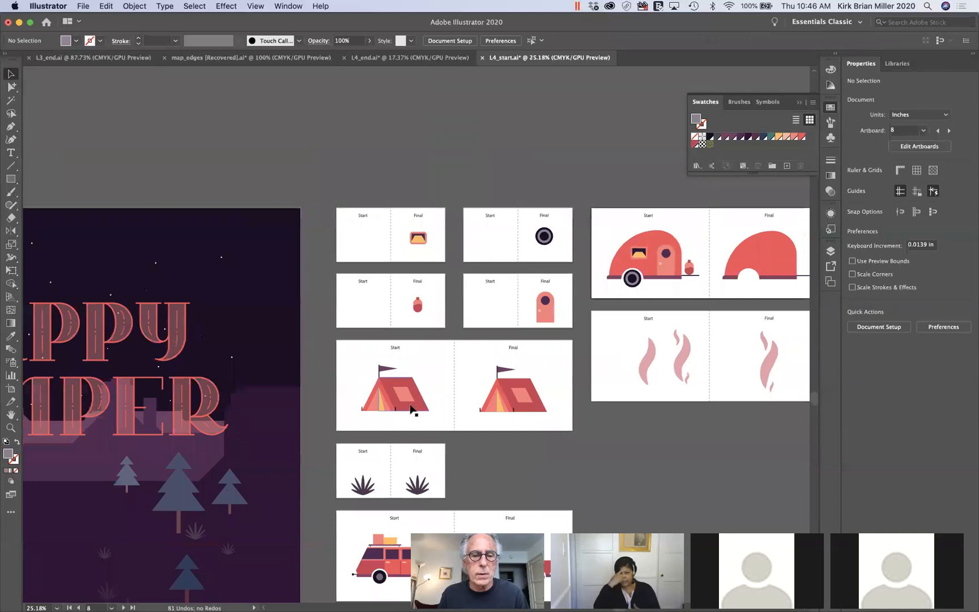
click(401, 403)
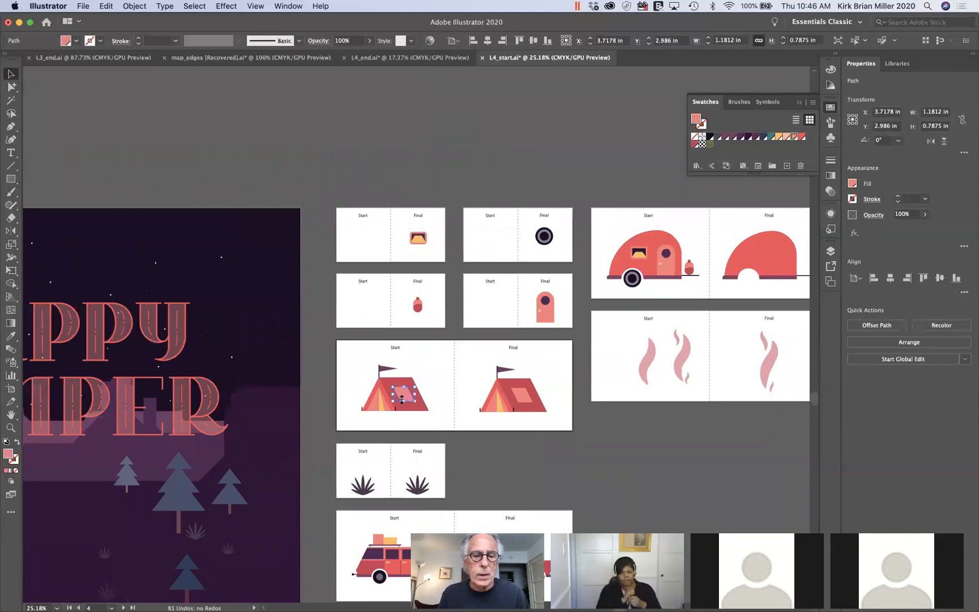
click(359, 381)
drag(357, 356, 442, 422)
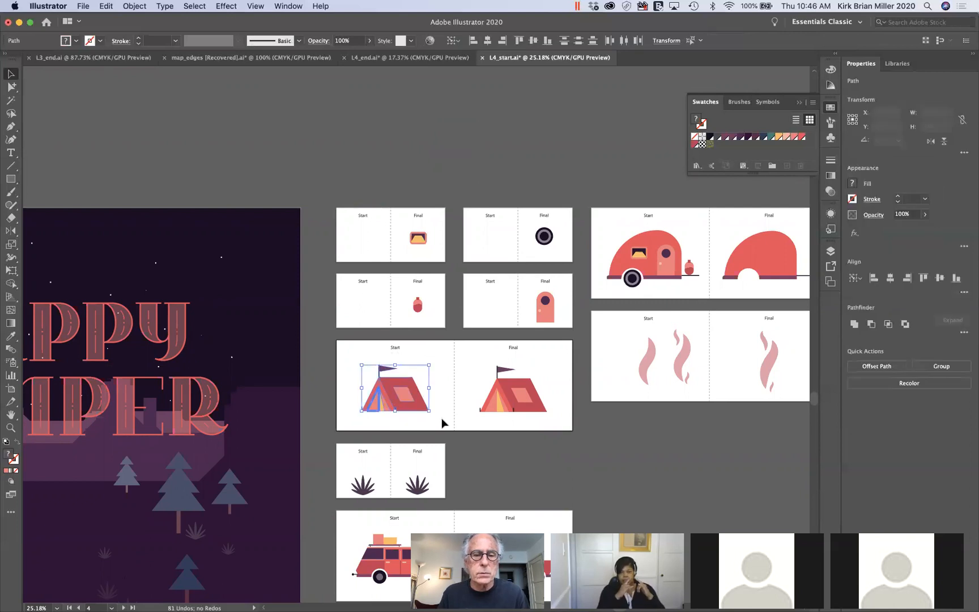
key(super+g)
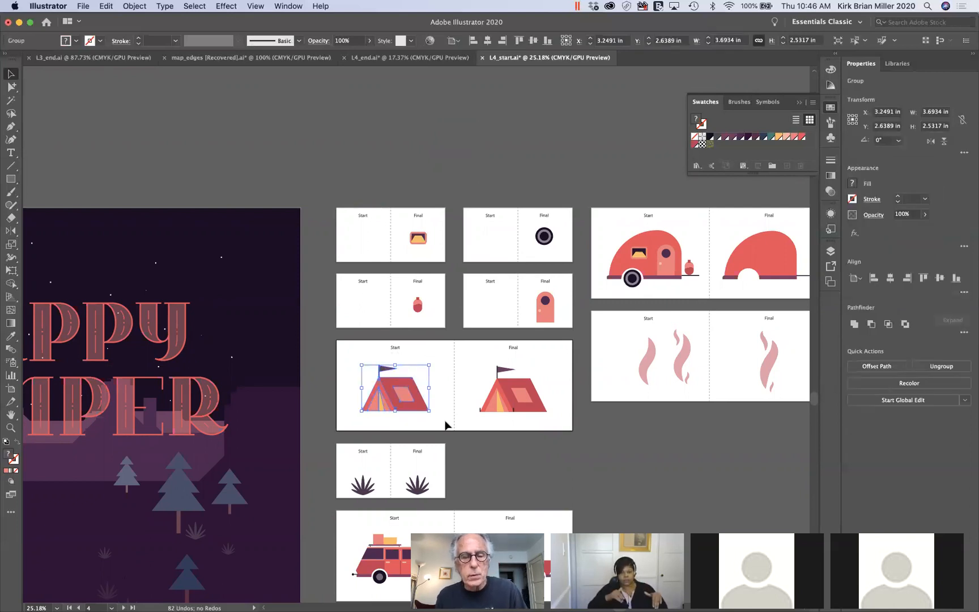
Step: Group all the shapes of the Start car, including its wheels and roof luggage
scroll(462, 433, down, 3)
scroll(462, 433, down, 1)
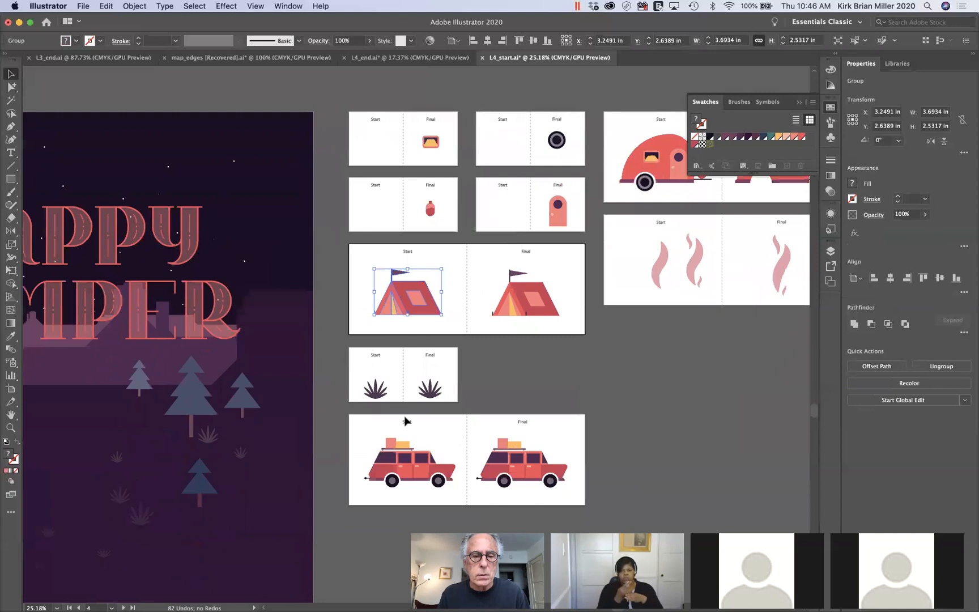
scroll(448, 453, down, 4)
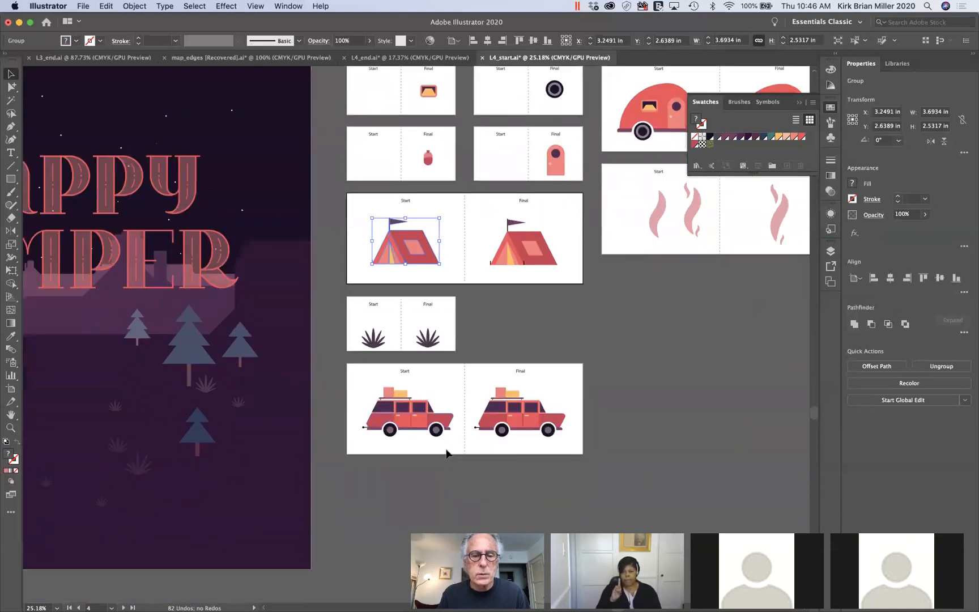
click(427, 405)
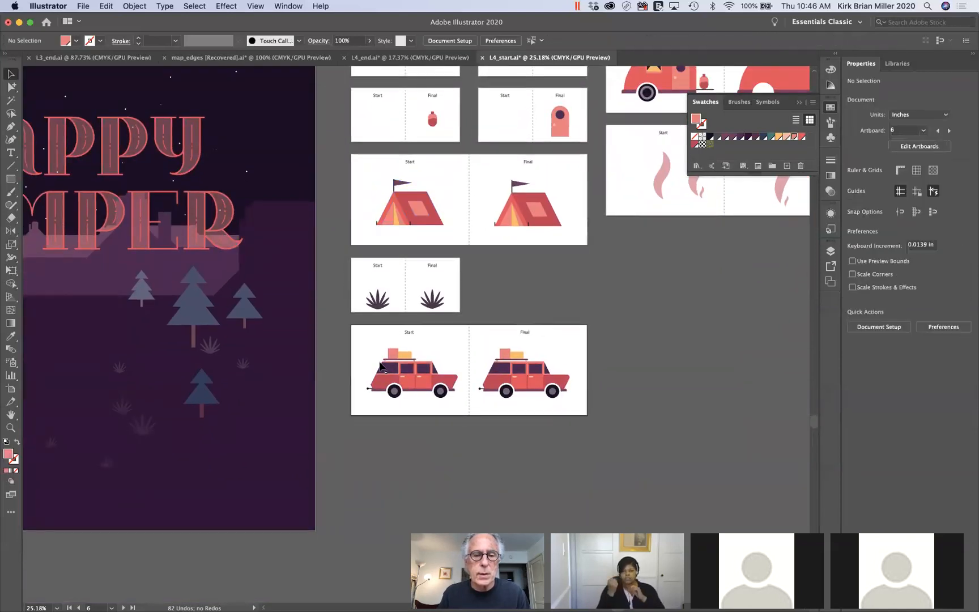
drag(357, 336, 462, 410)
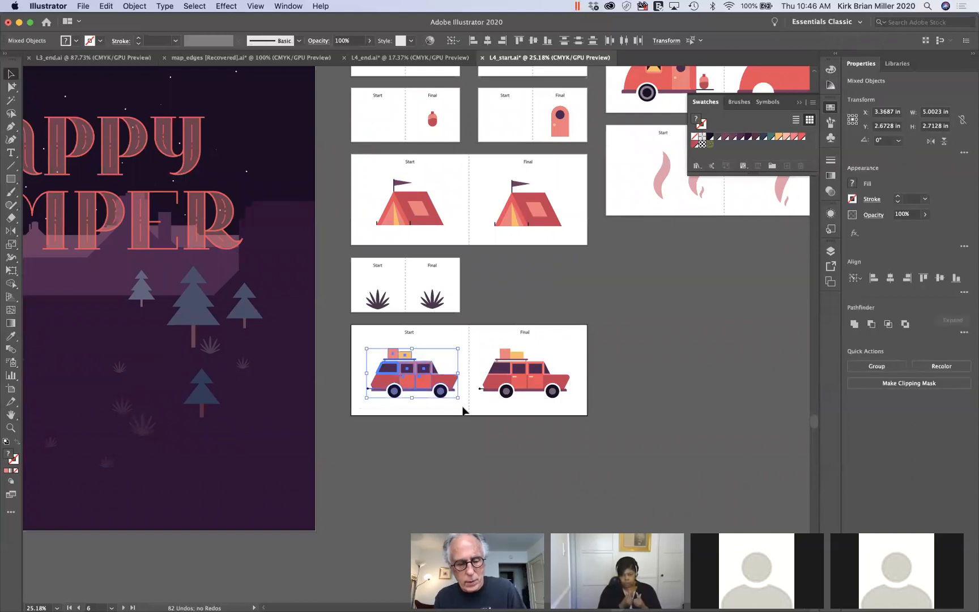
key(a)
key(v)
key(super+g)
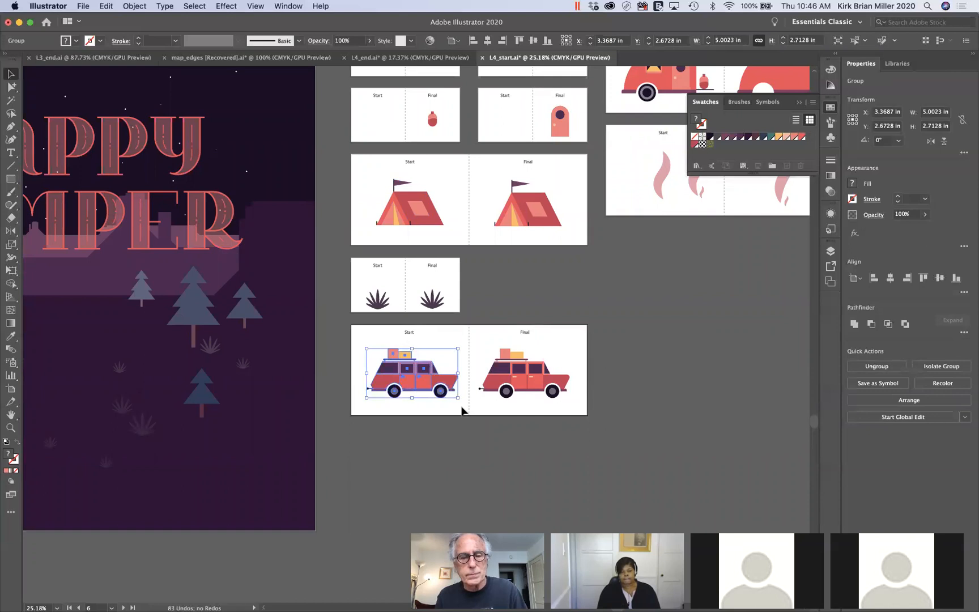
click(431, 406)
scroll(429, 406, left, 5)
scroll(429, 405, down, 1)
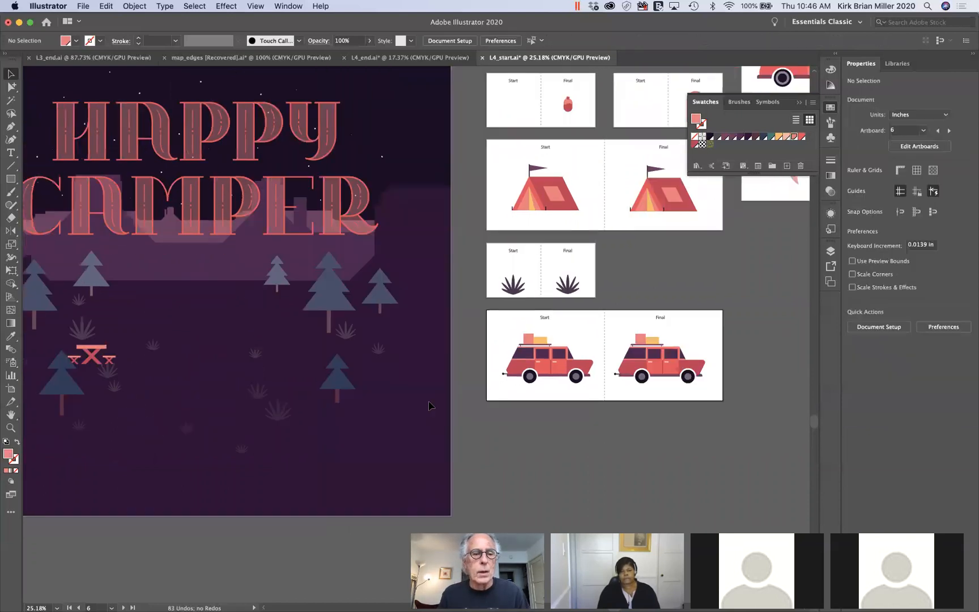
scroll(429, 405, left, 3)
scroll(428, 405, down, 1)
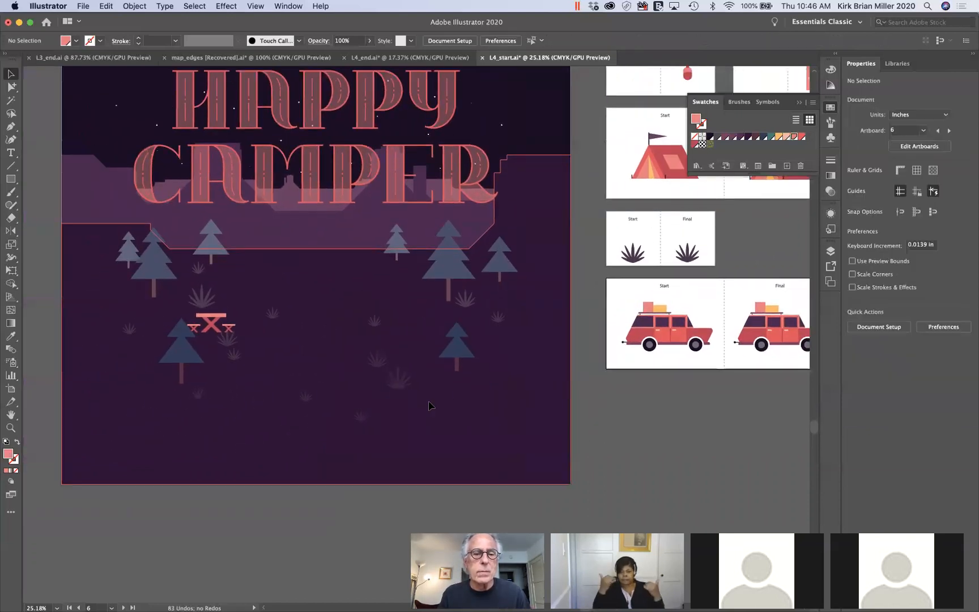
Step: Look over the poster scene and the Start and Final artboards beside it
scroll(429, 405, up, 2)
scroll(429, 406, left, 1)
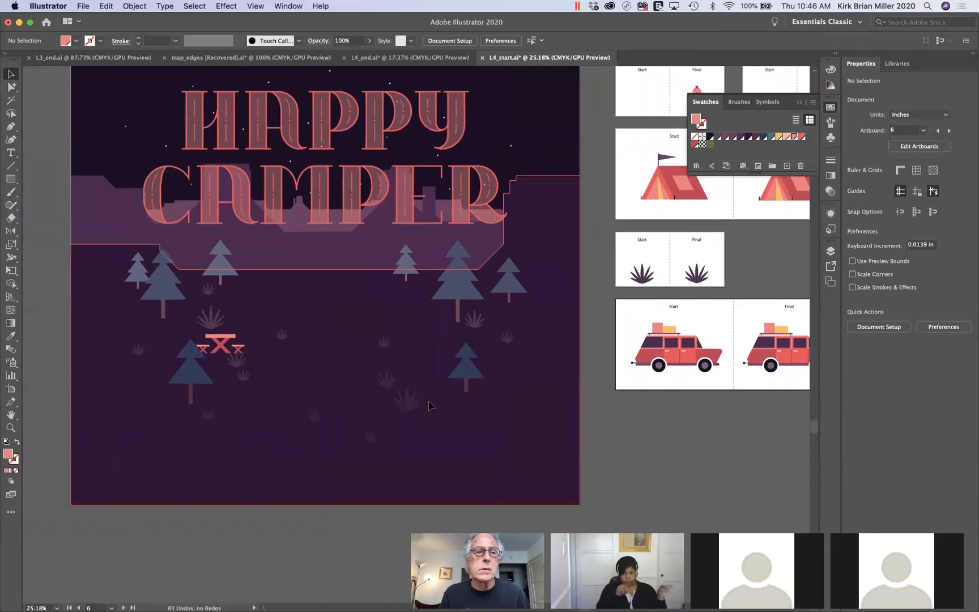
scroll(429, 405, down, 3)
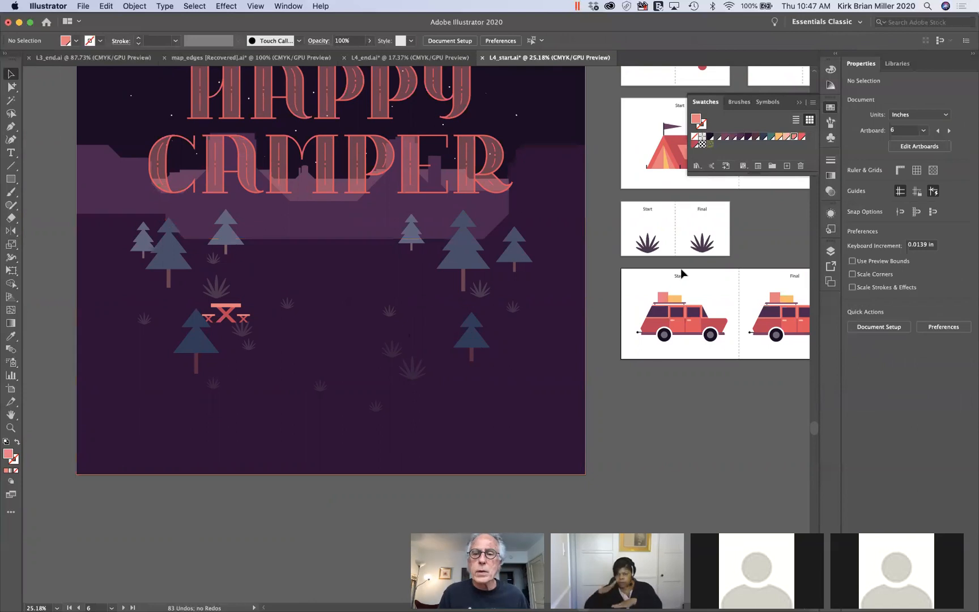
scroll(660, 375, up, 5)
scroll(659, 375, right, 3)
scroll(682, 274, up, 5)
scroll(681, 273, right, 5)
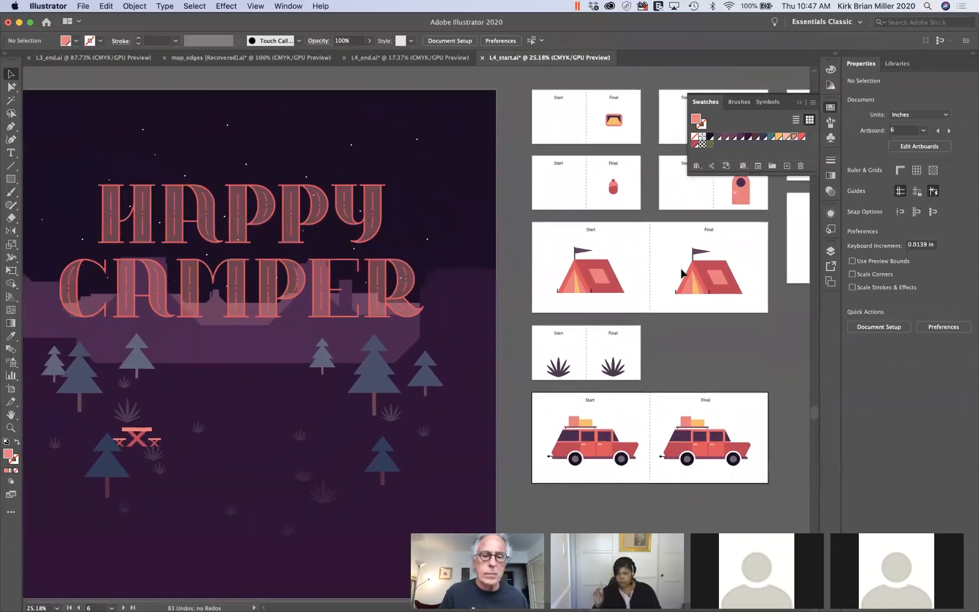
scroll(688, 269, right, 5)
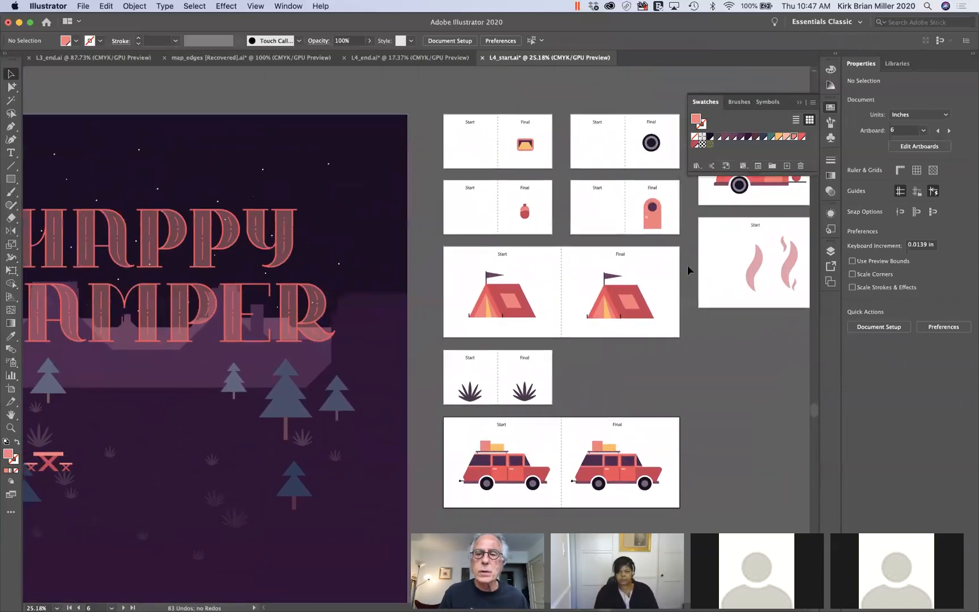
scroll(688, 270, up, 4)
scroll(688, 270, left, 4)
scroll(687, 270, down, 3)
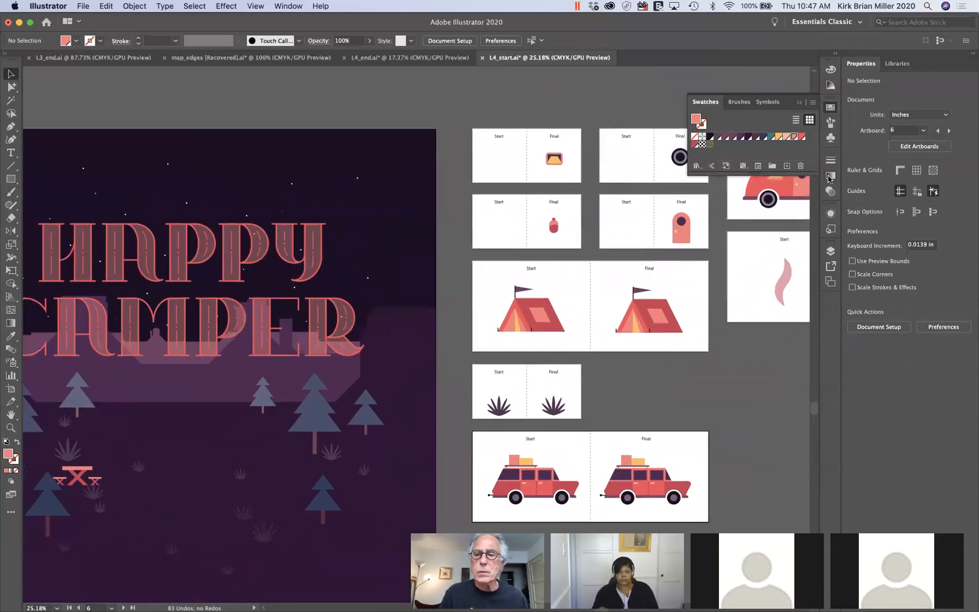
Step: Group the red body of the Start camper with its wheel
mouse_move(787, 194)
mouse_down()
mouse_move(587, 221)
mouse_move(350, 289)
mouse_move(173, 392)
mouse_move(428, 365)
mouse_move(170, 433)
mouse_move(145, 406)
mouse_move(504, 286)
mouse_move(748, 224)
mouse_move(769, 198)
mouse_up()
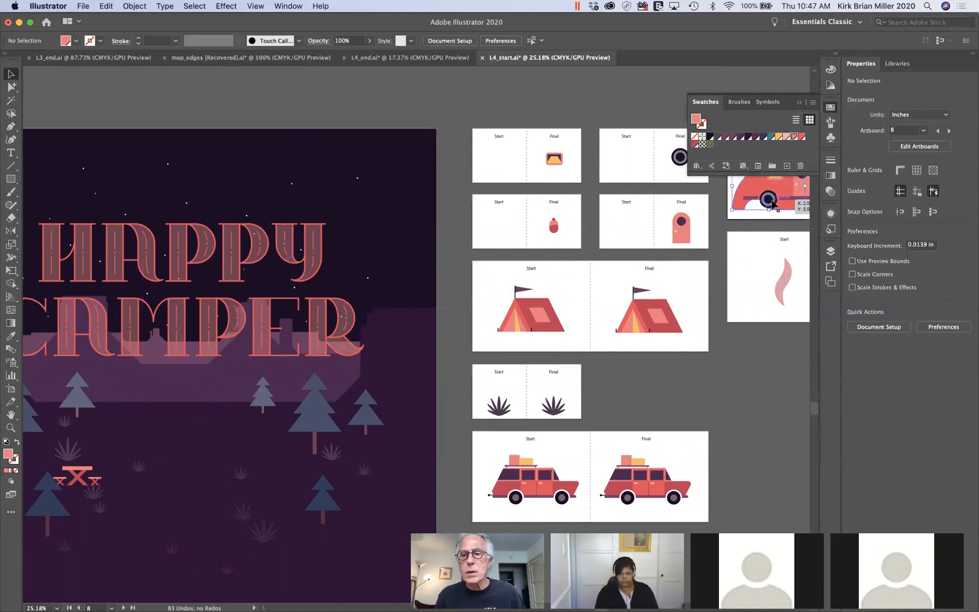
key(super+z)
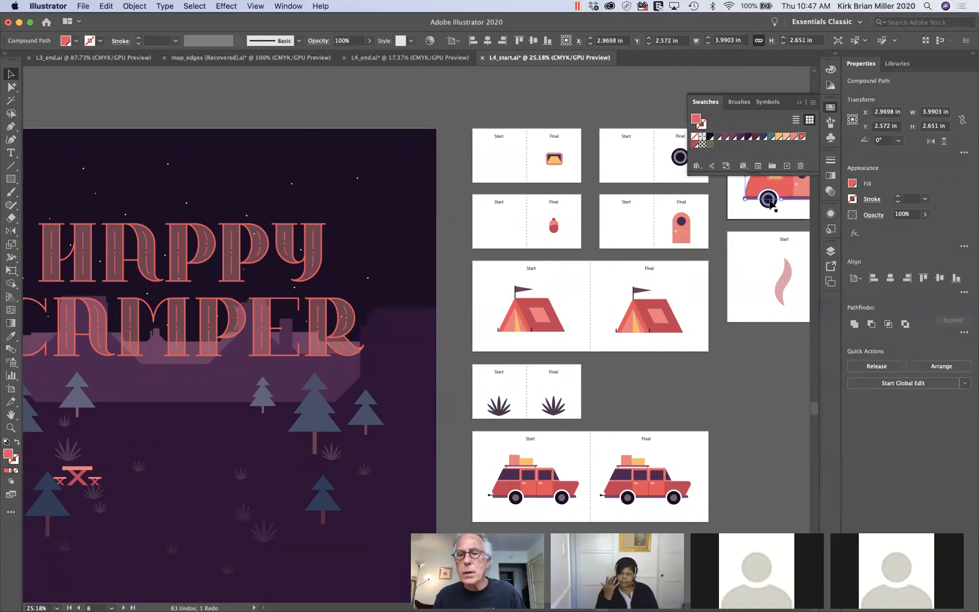
shift+click(769, 202)
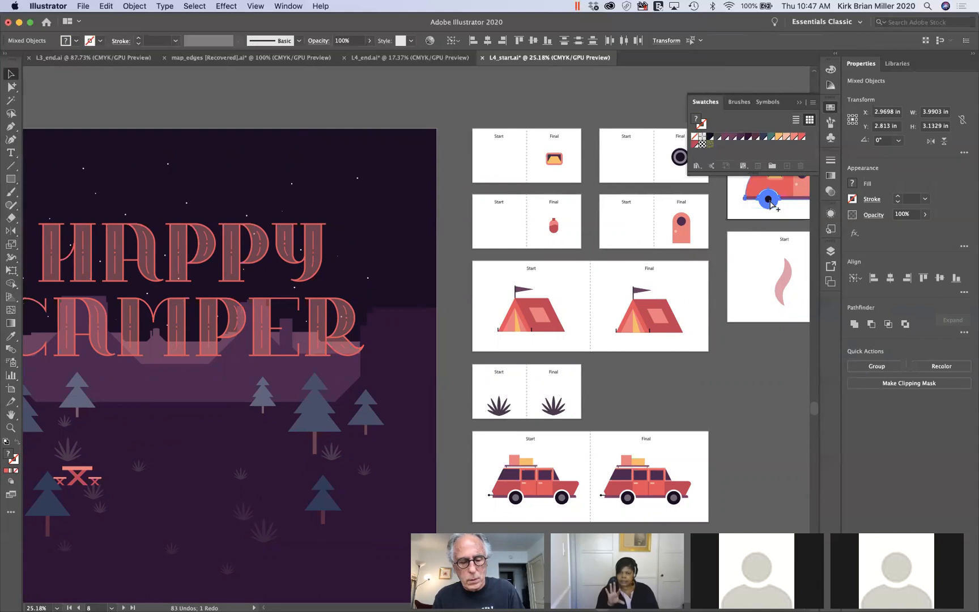
key(super+g)
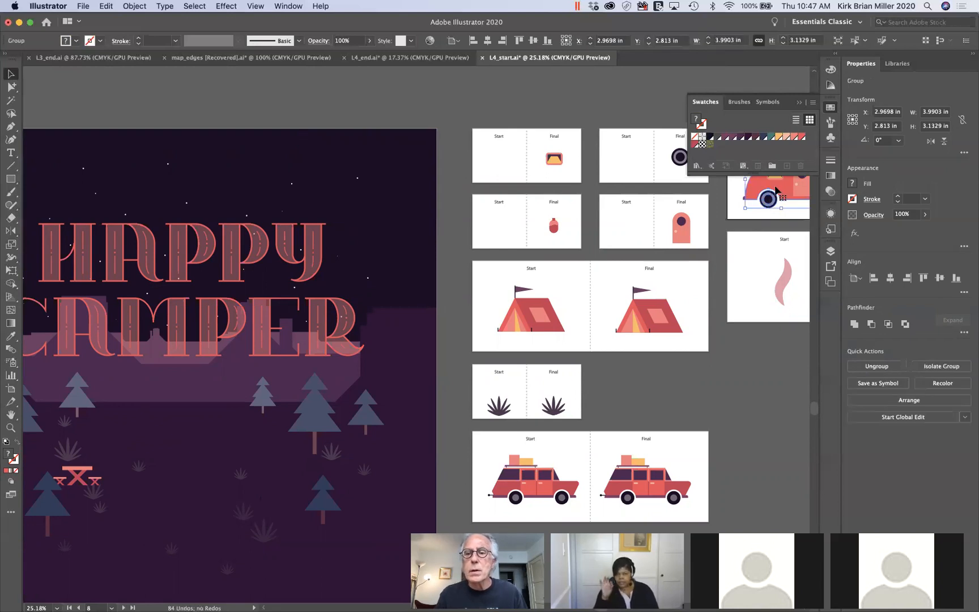
Step: Try to move the grouped camper body and wheel onto the poster below the lettering
drag(777, 189, 131, 392)
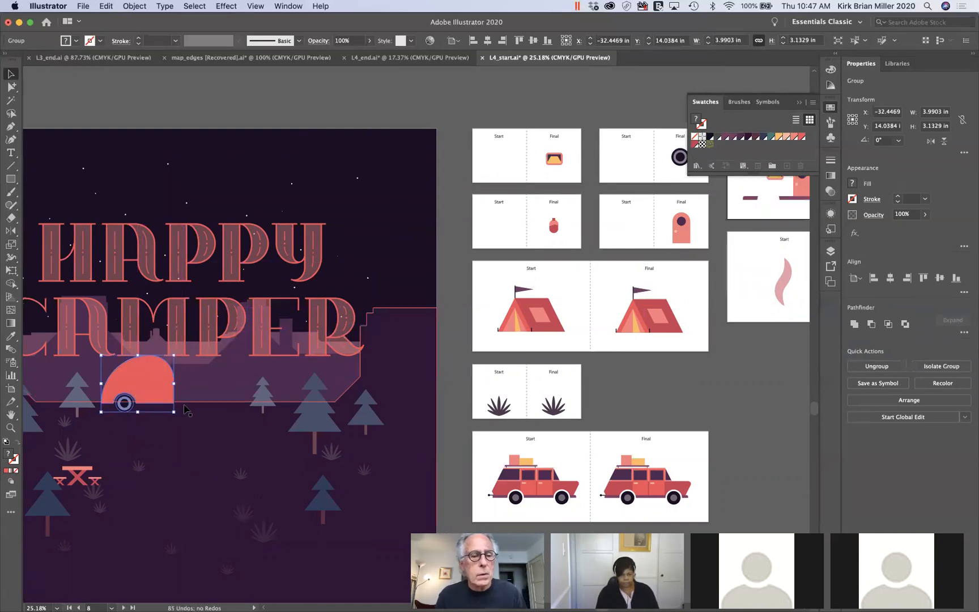
key(super+z)
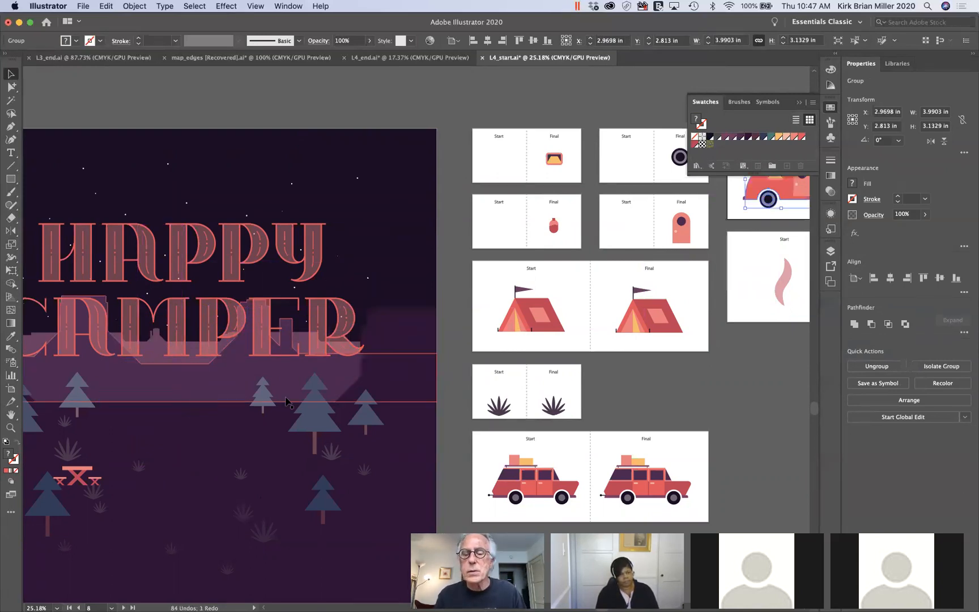
scroll(352, 412, down, 2)
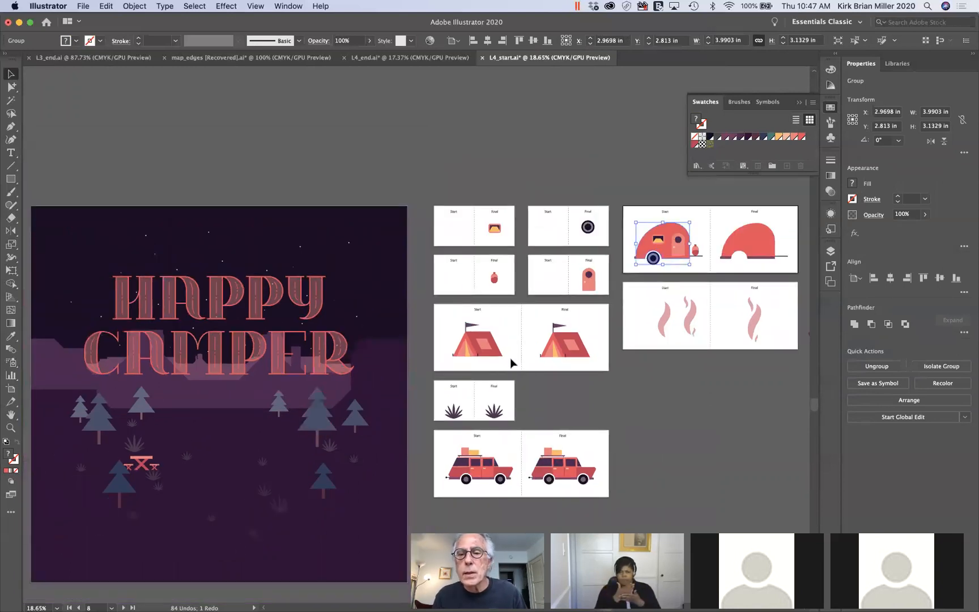
click(700, 270)
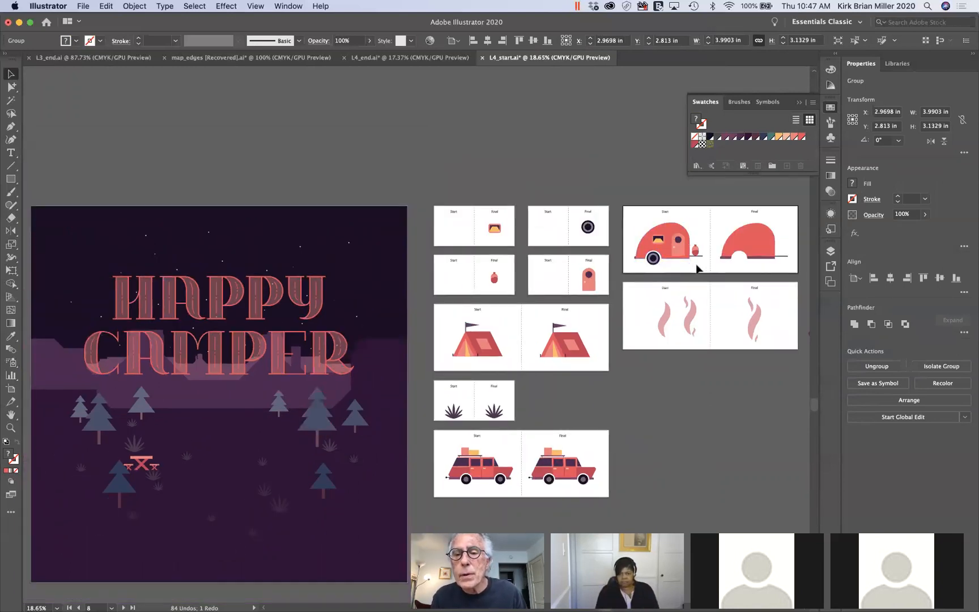
Step: Send the Start camper's body-and-wheel group to the back, behind the window, door and purple base strip
click(678, 232)
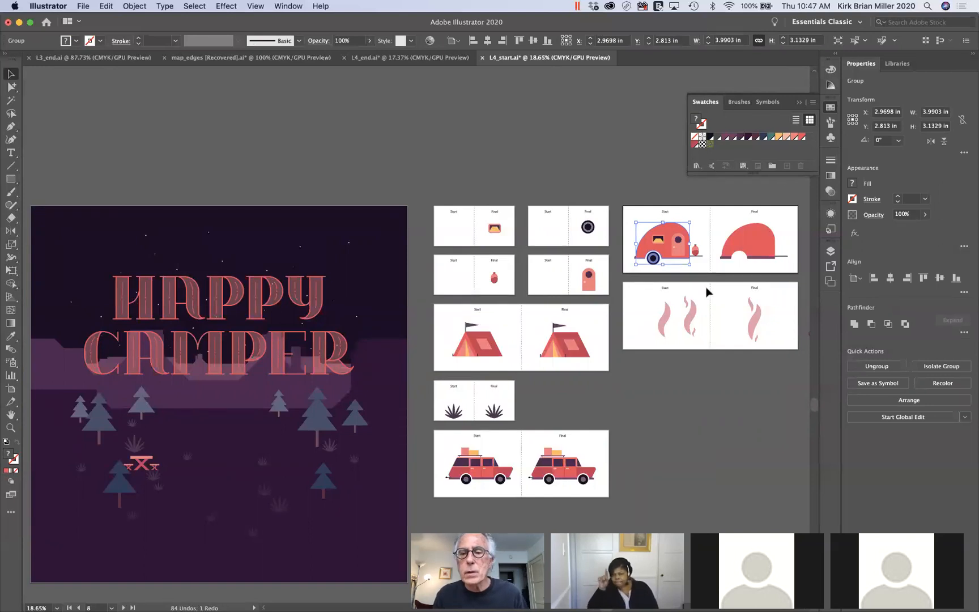
scroll(706, 292, up, 5)
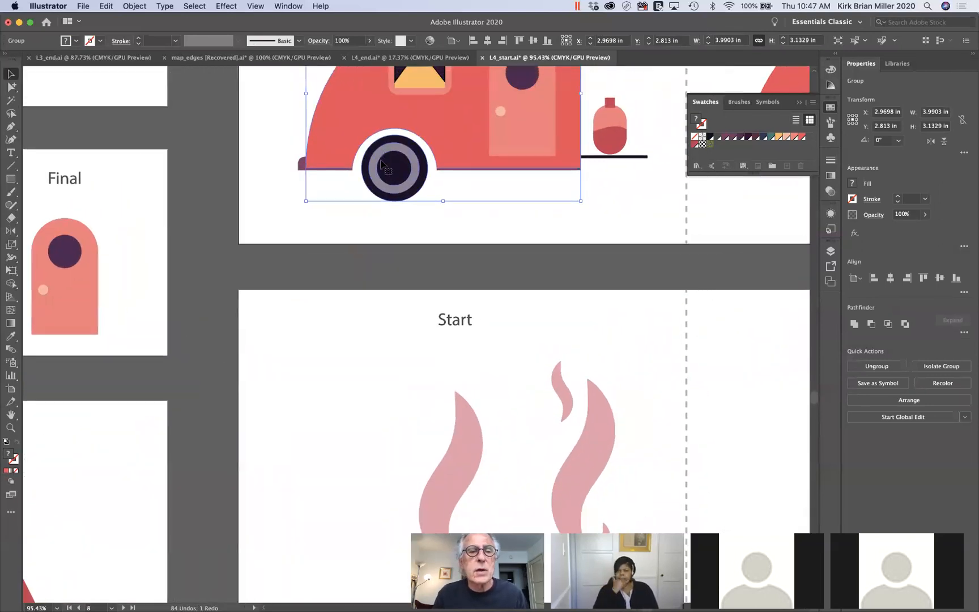
scroll(337, 154, up, 2)
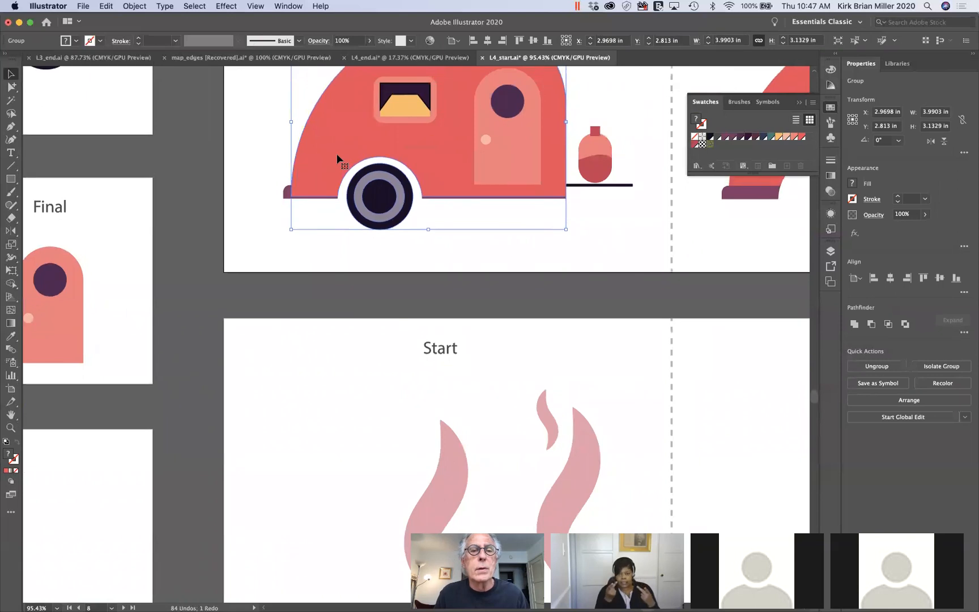
key(a)
key(v)
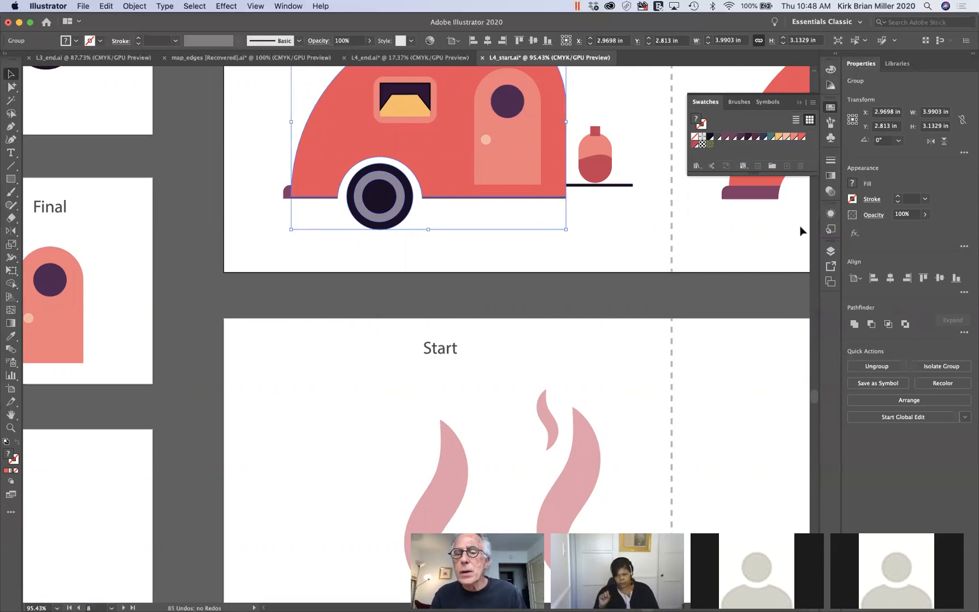
click(127, 6)
mouse_move(146, 30)
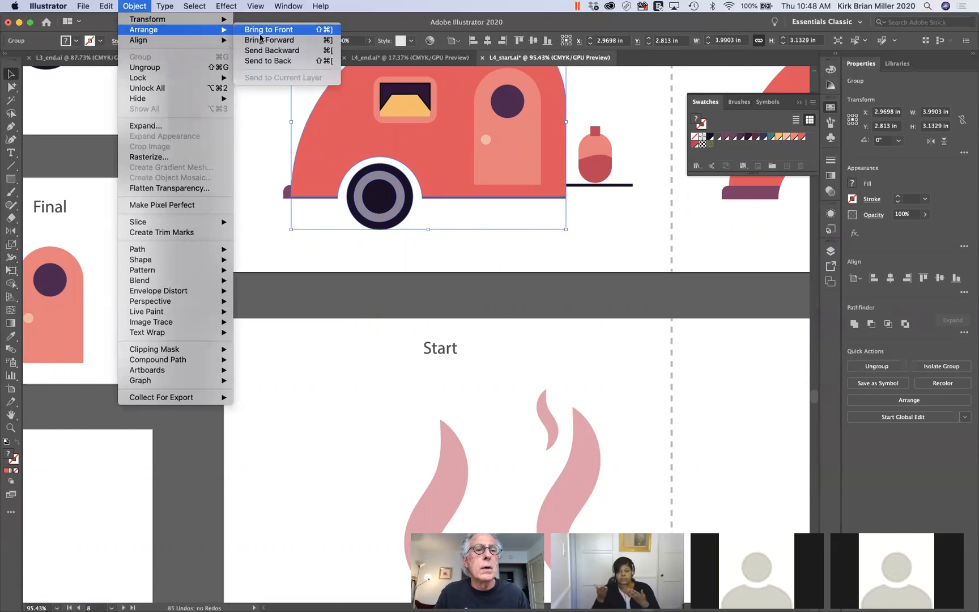
click(277, 61)
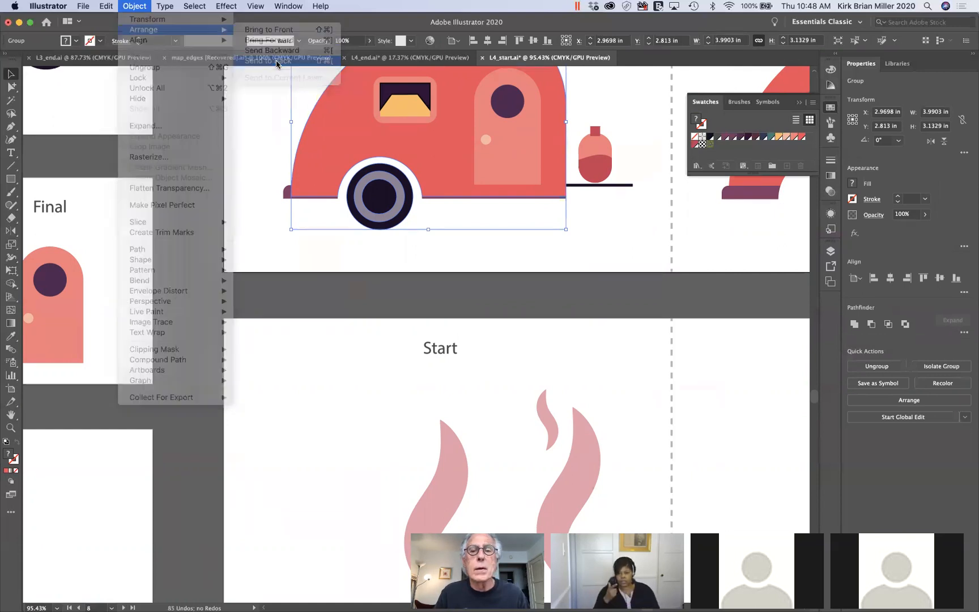
click(581, 247)
Step: Nudge the tank down by one keyboard increment so it sits on the Start camper's hitch bar
click(597, 164)
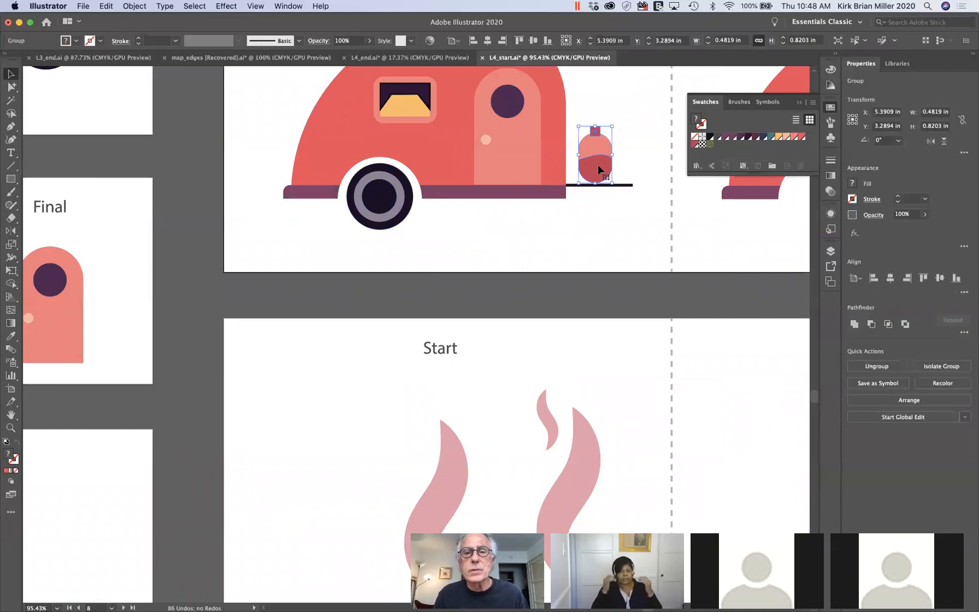
key(Down)
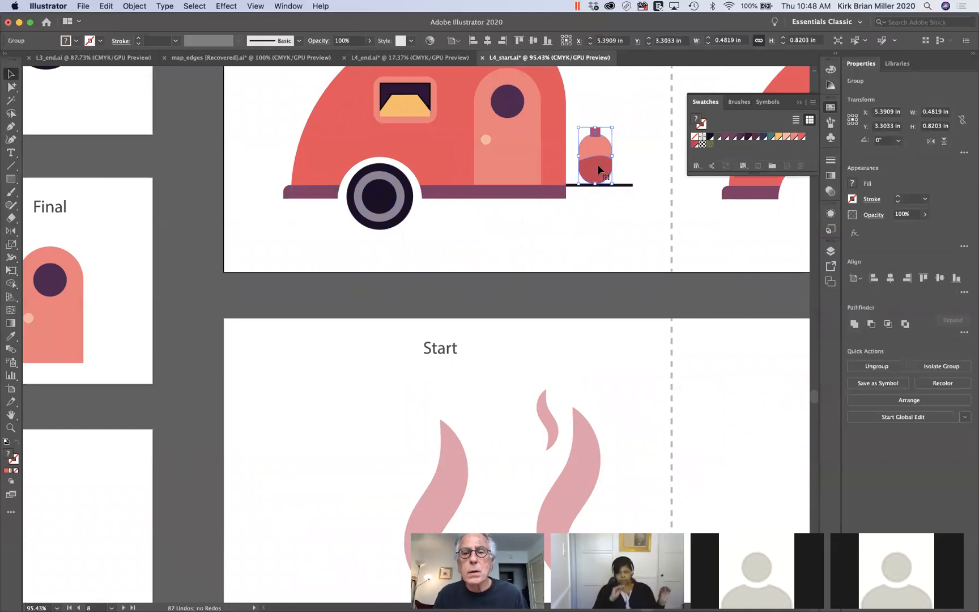
click(602, 219)
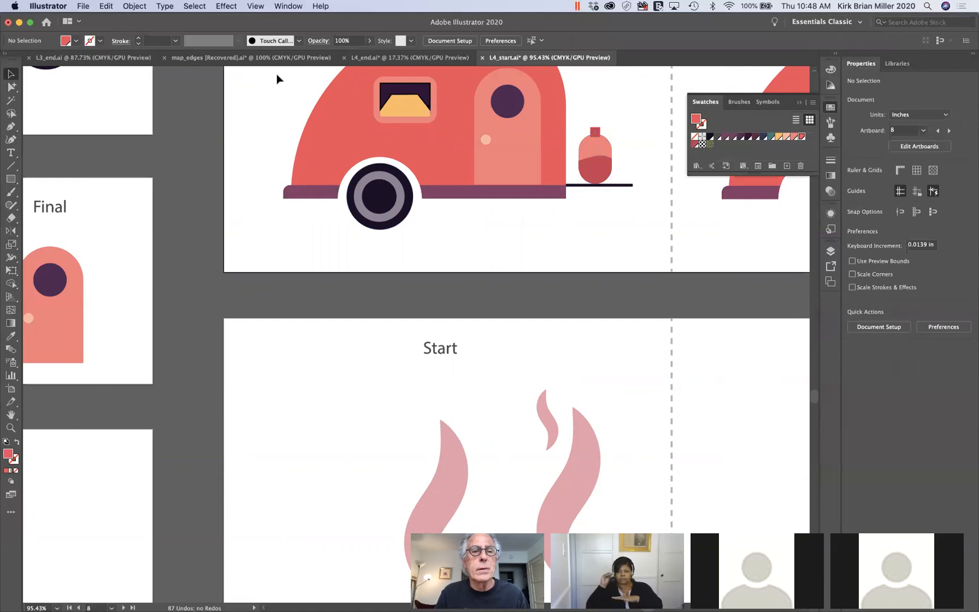
Step: Group all parts of the Start camper, including the base strip, window, door, tank and hitch bar
scroll(277, 79, up, 3)
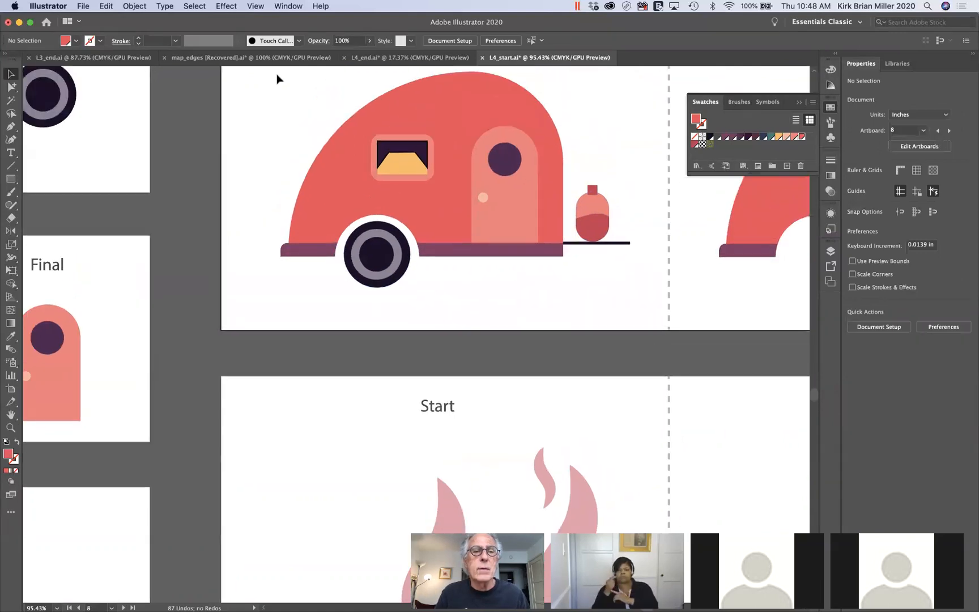
drag(277, 75, 645, 293)
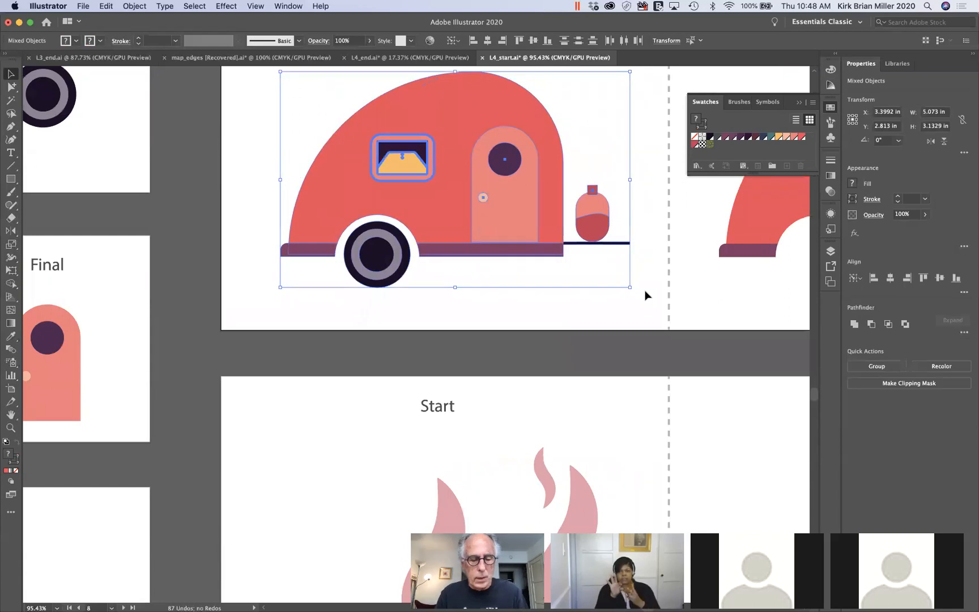
key(super+g)
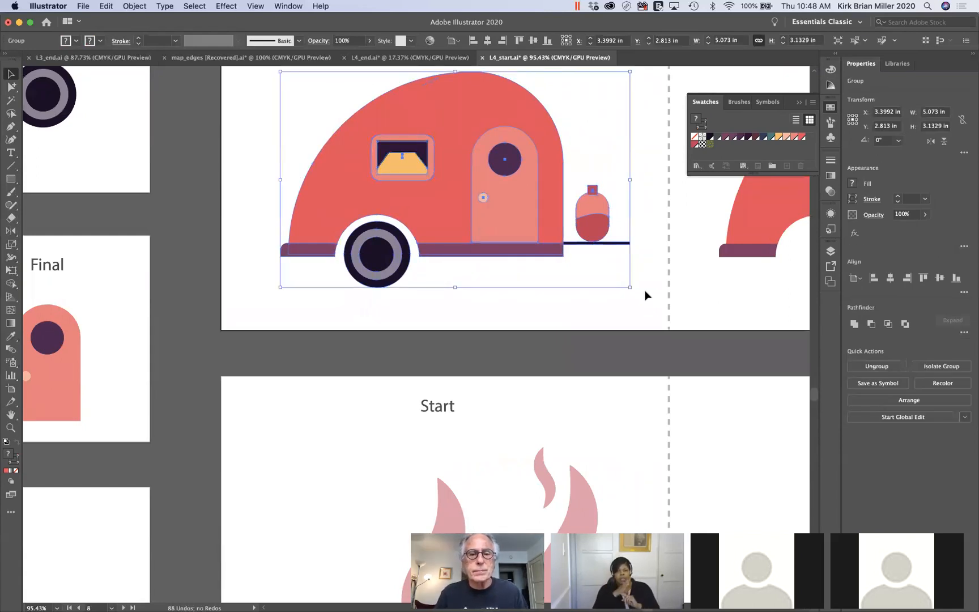
Step: Move the grouped Start camper and the Start car onto the poster, side by side below the word CAMPER
scroll(646, 295, down, 10)
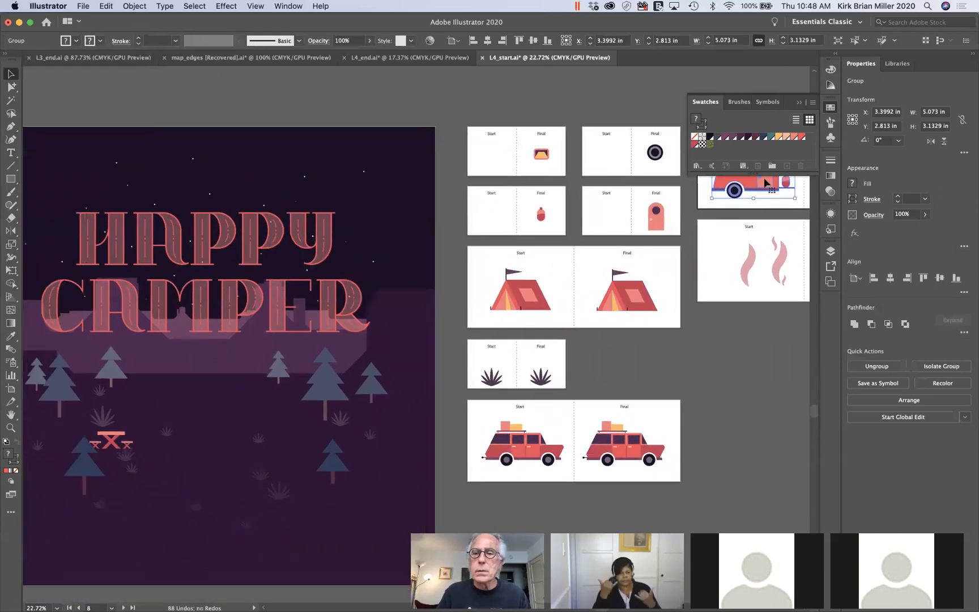
drag(766, 181, 181, 381)
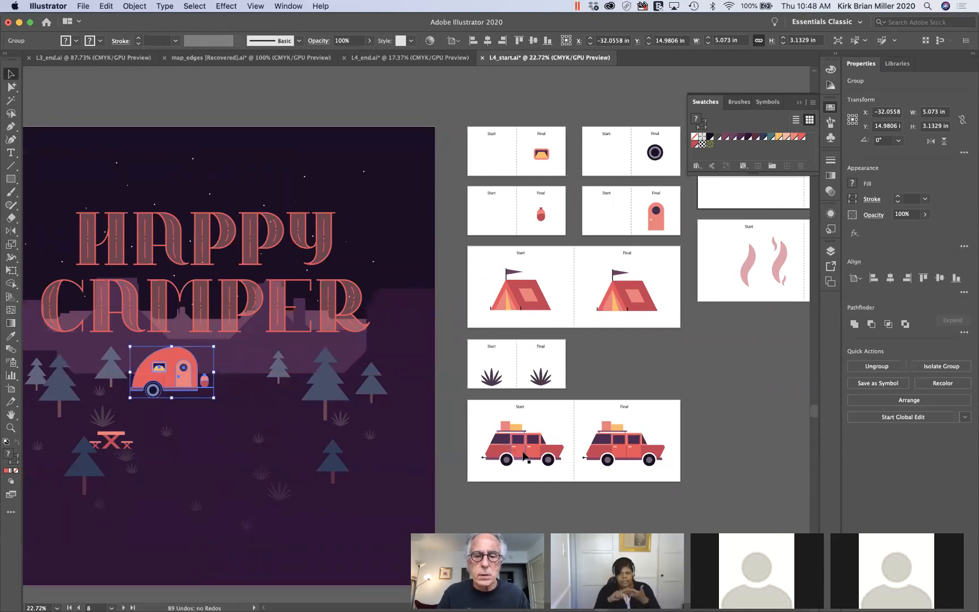
drag(522, 453, 251, 382)
Step: Move the smoke wisp with the small curls from its Start artboard to just above the campfire
scroll(290, 412, down, 5)
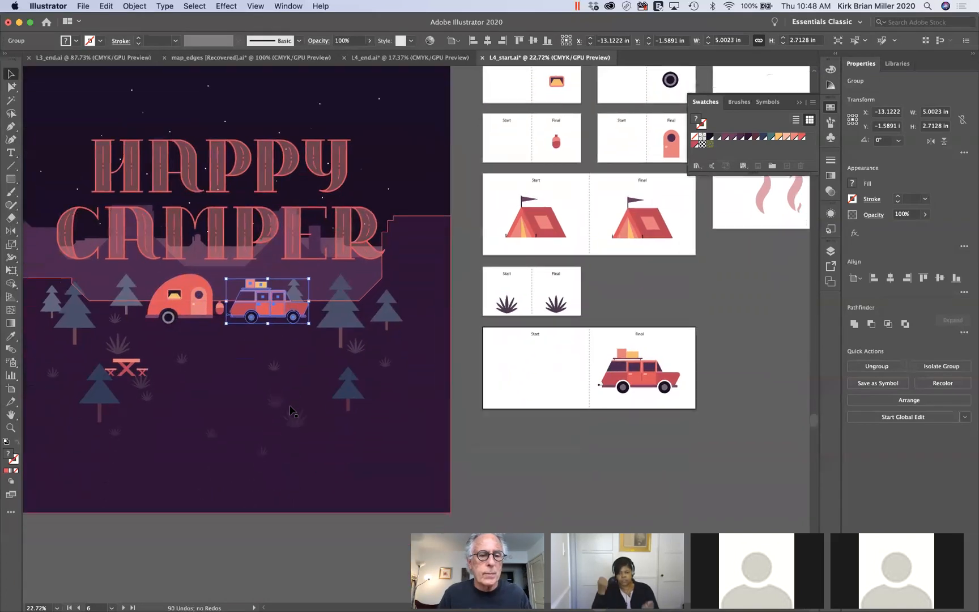
scroll(290, 412, right, 6)
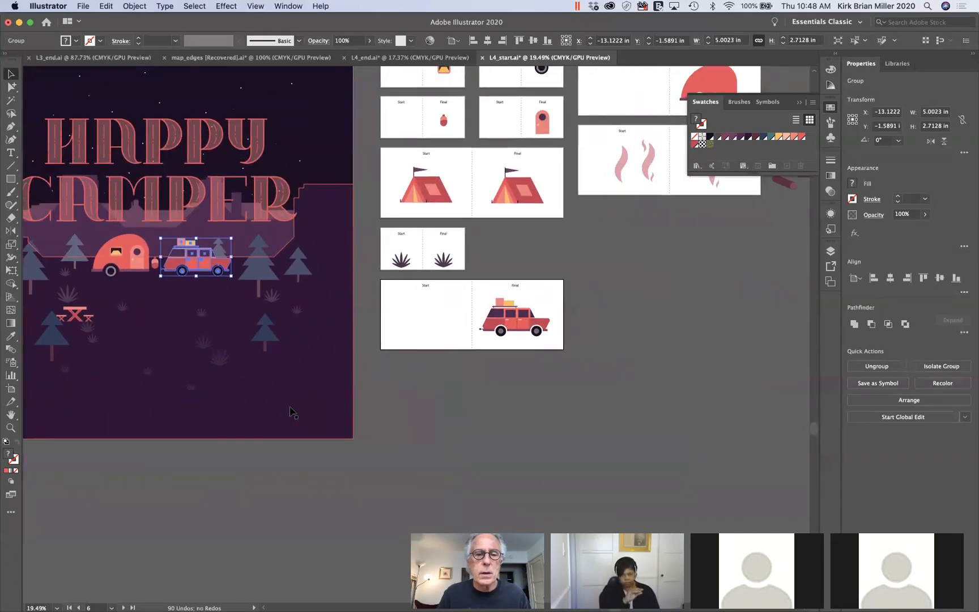
scroll(290, 404, right, 5)
scroll(291, 403, up, 4)
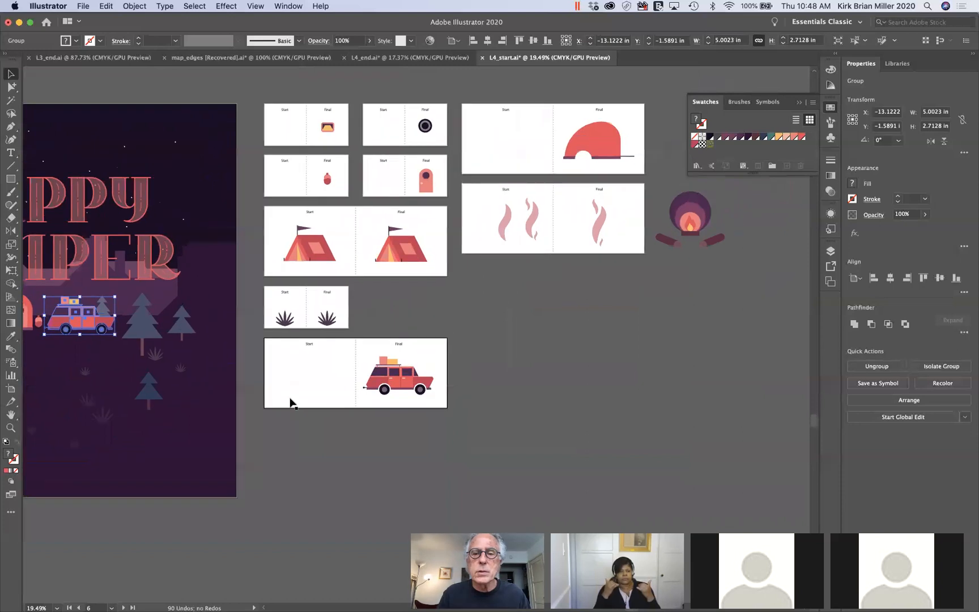
drag(514, 245, 668, 183)
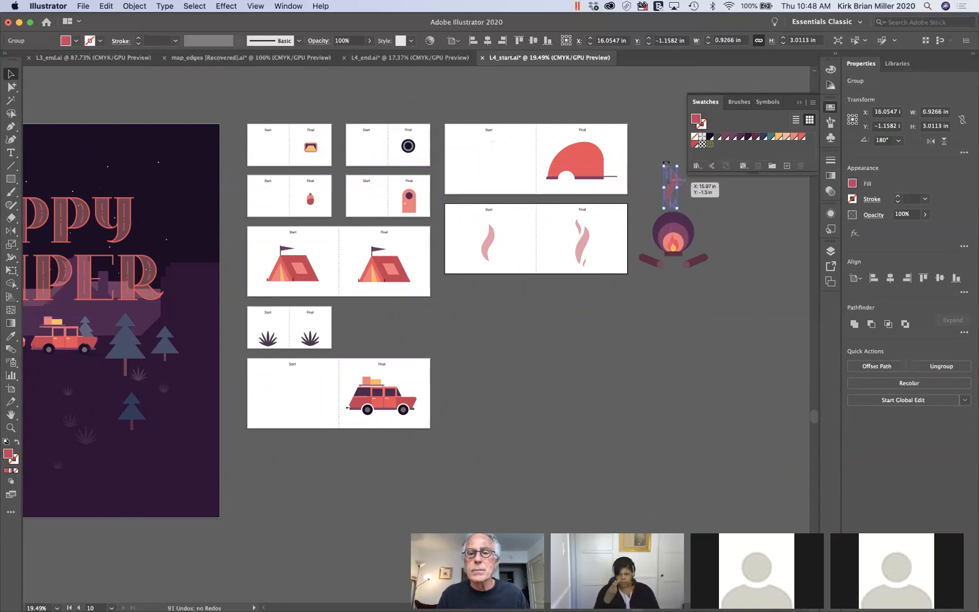
Step: Group the smoke wisp with the campfire, its glow circles and its logs
scroll(634, 168, right, 5)
scroll(635, 168, up, 1)
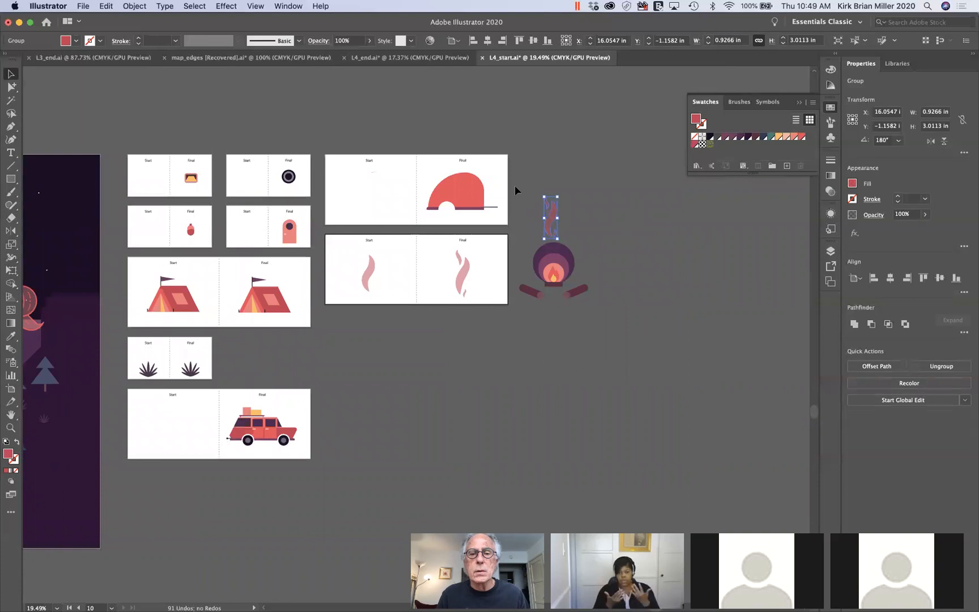
drag(602, 313, 602, 314)
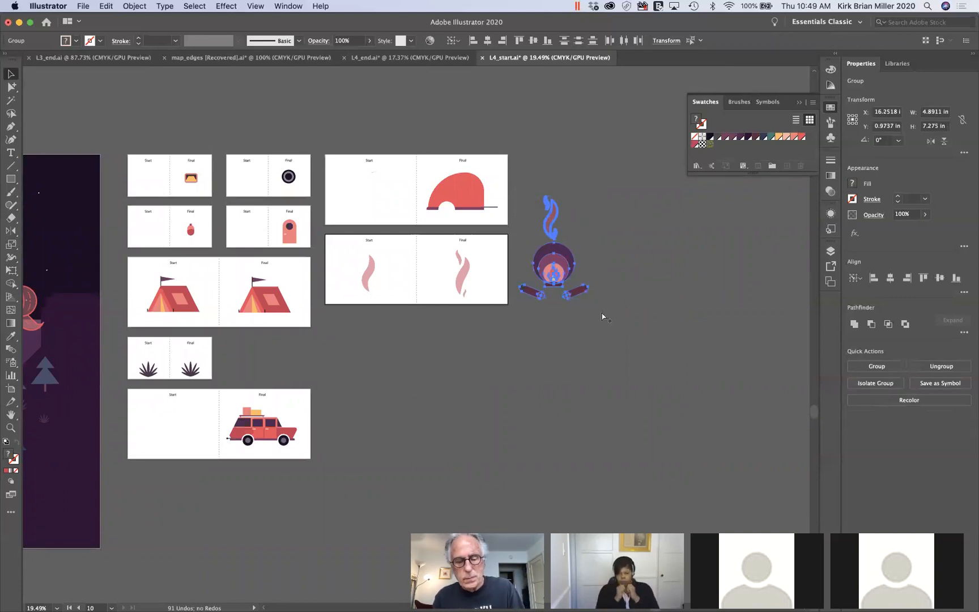
key(super+g)
Step: Move the grouped campfire with its smoke onto the poster, in the foreground below the car
scroll(539, 299, left, 3)
scroll(540, 300, down, 1)
scroll(539, 300, left, 2)
scroll(540, 299, down, 2)
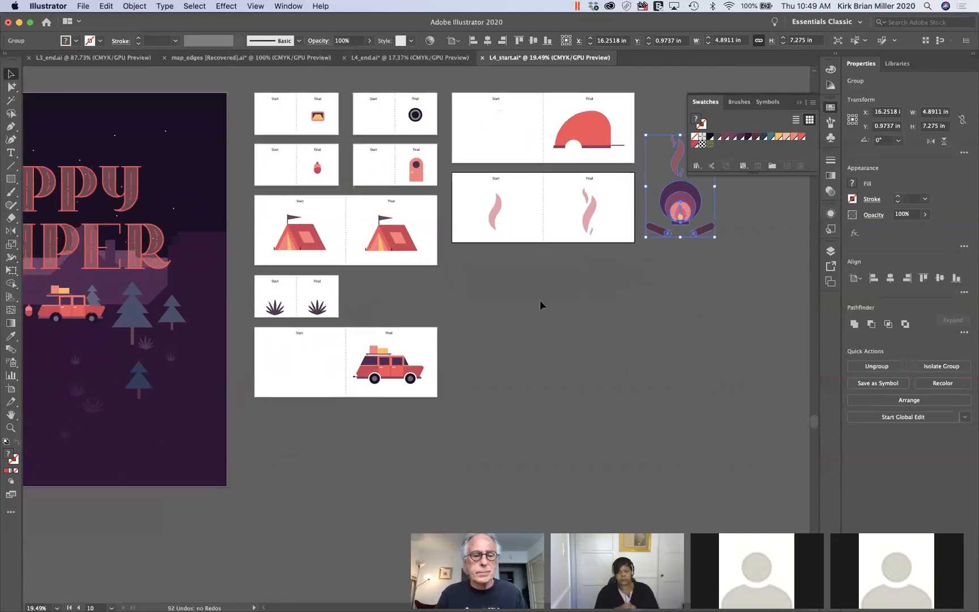
drag(689, 209, 65, 383)
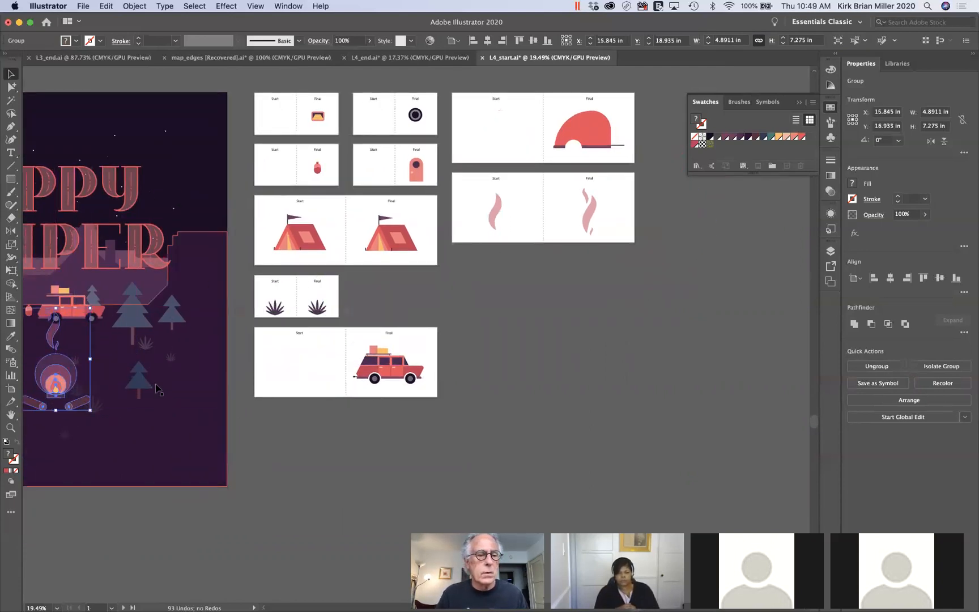
Step: Reposition the campfire group on the poster so it sits centered in the foreground below the camper and car, and clear the selection
scroll(65, 383, left, 10)
scroll(65, 383, down, 3)
drag(293, 301, 265, 315)
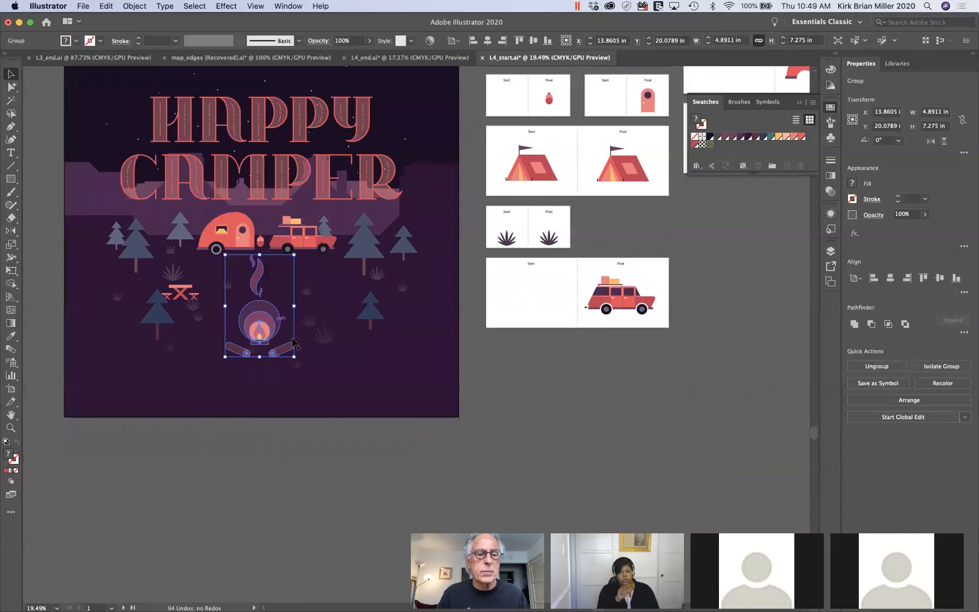
click(314, 379)
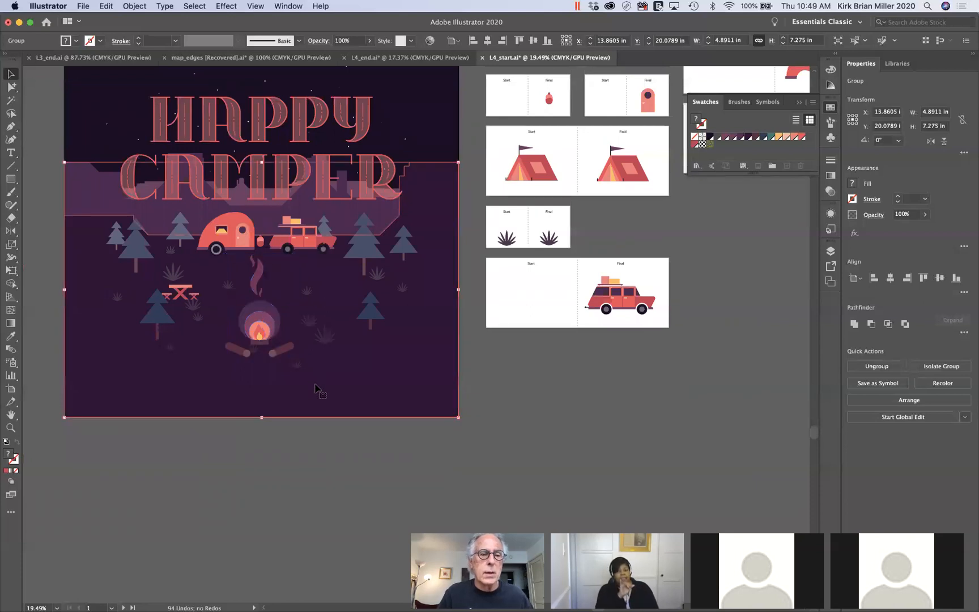
click(366, 456)
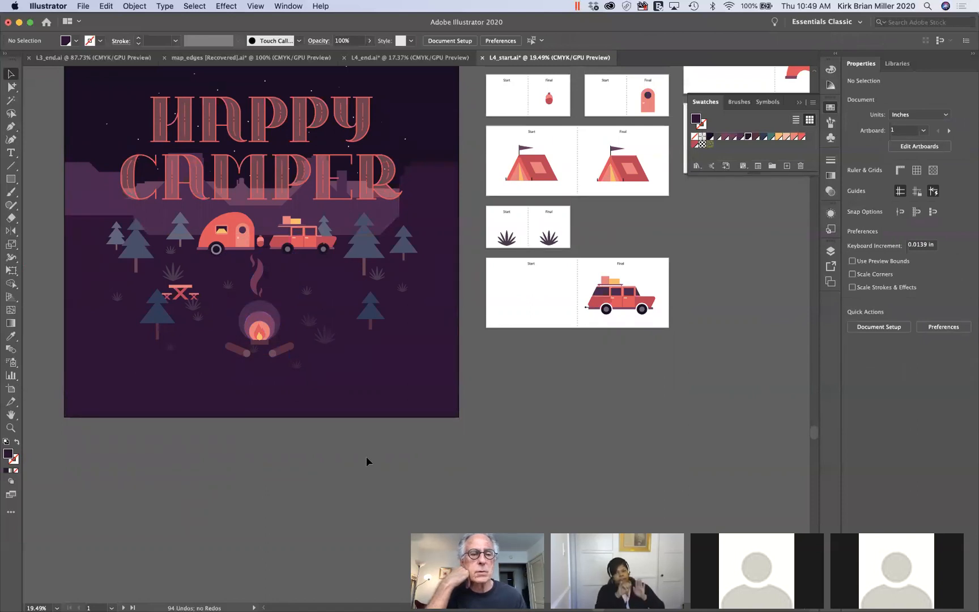
Step: Review the whole poster composition with the placed camper, car and campfire beside the Start and Final artboards
scroll(366, 456, up, 2)
scroll(367, 456, right, 1)
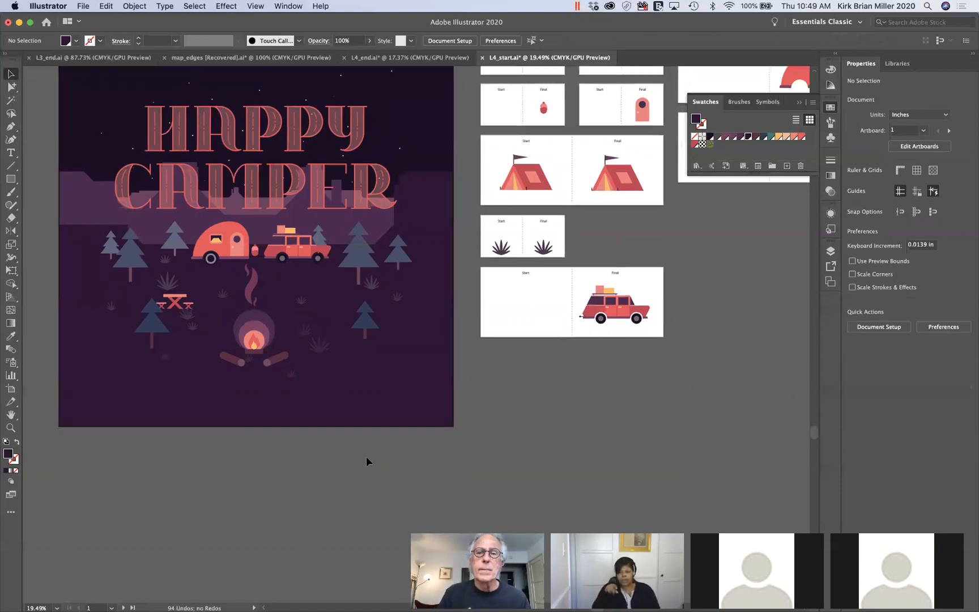
scroll(367, 456, up, 4)
scroll(366, 456, right, 5)
scroll(367, 456, down, 2)
scroll(367, 456, left, 5)
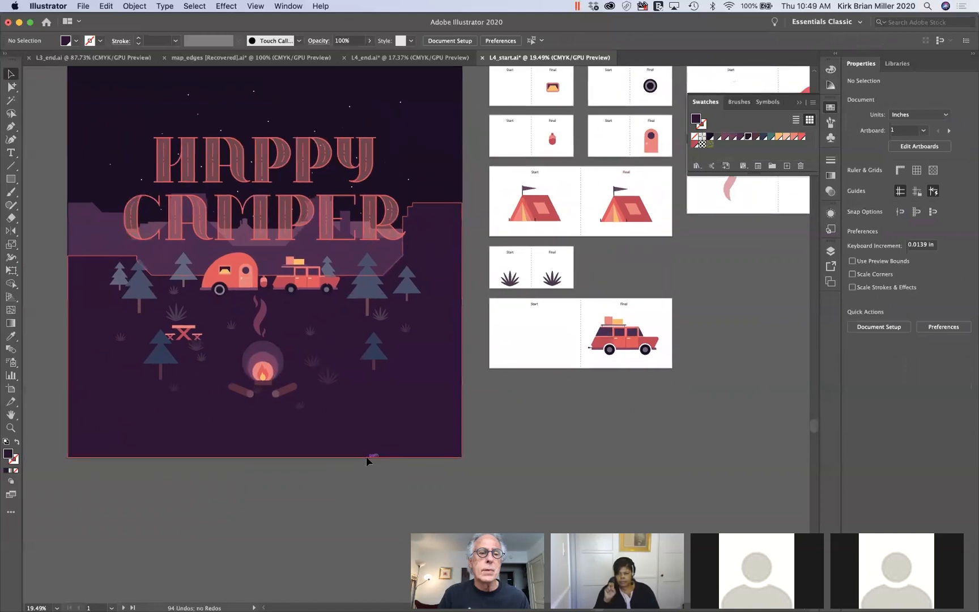
scroll(367, 456, down, 5)
scroll(367, 456, left, 12)
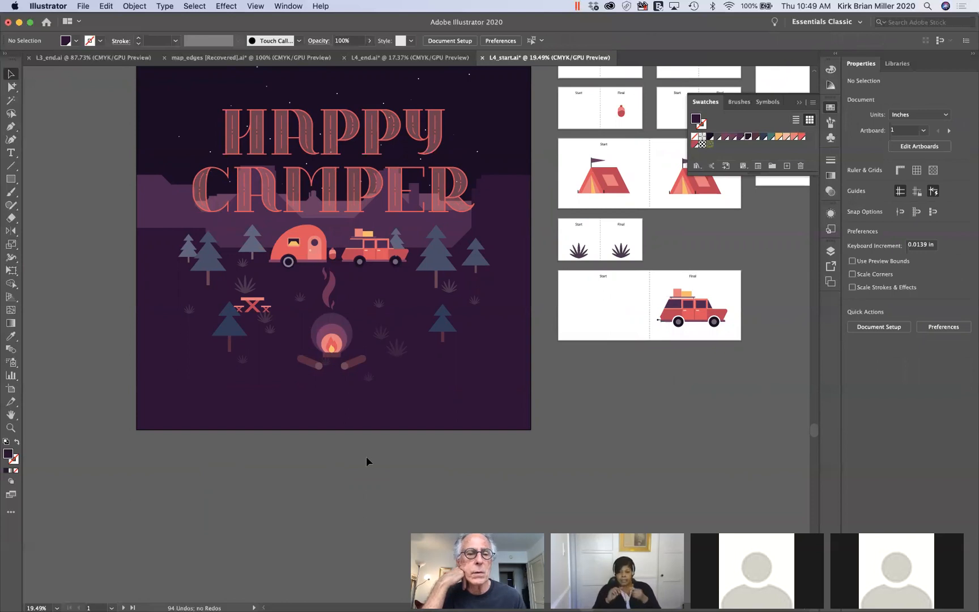
alt+scroll(367, 459, down, 4)
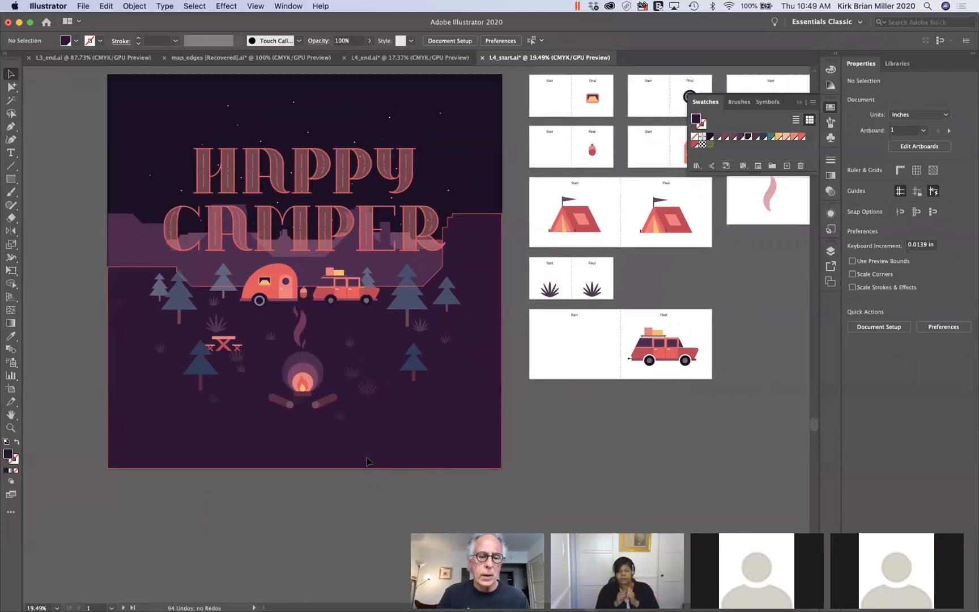
scroll(366, 459, down, 5)
scroll(366, 460, right, 2)
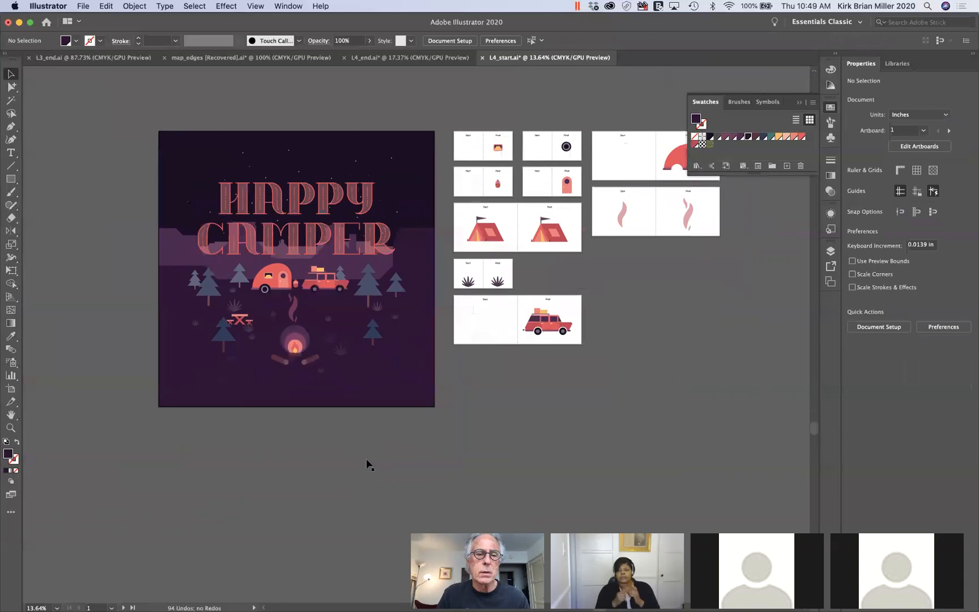
alt+scroll(367, 460, up, 1)
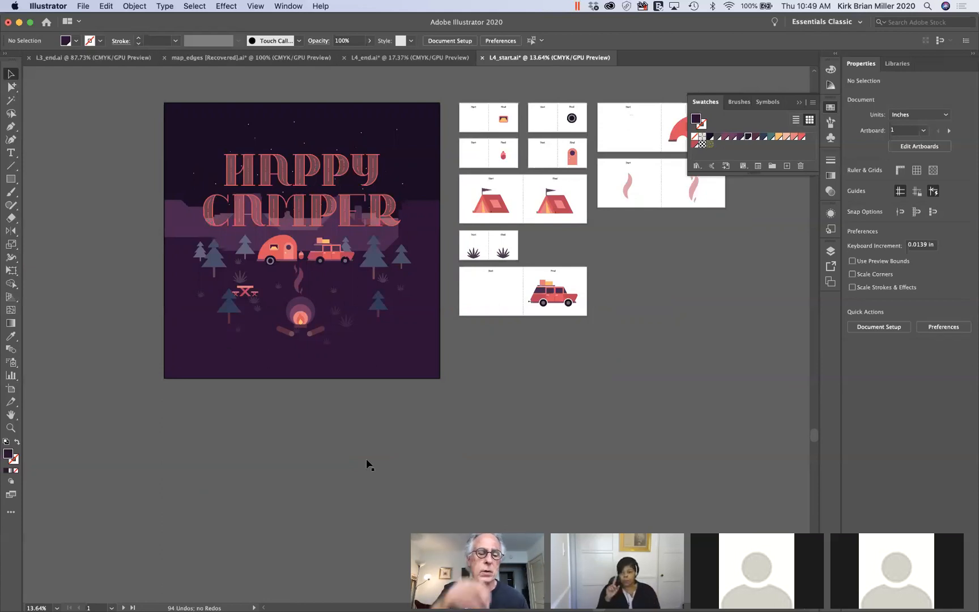
scroll(366, 461, right, 3)
scroll(366, 461, up, 1)
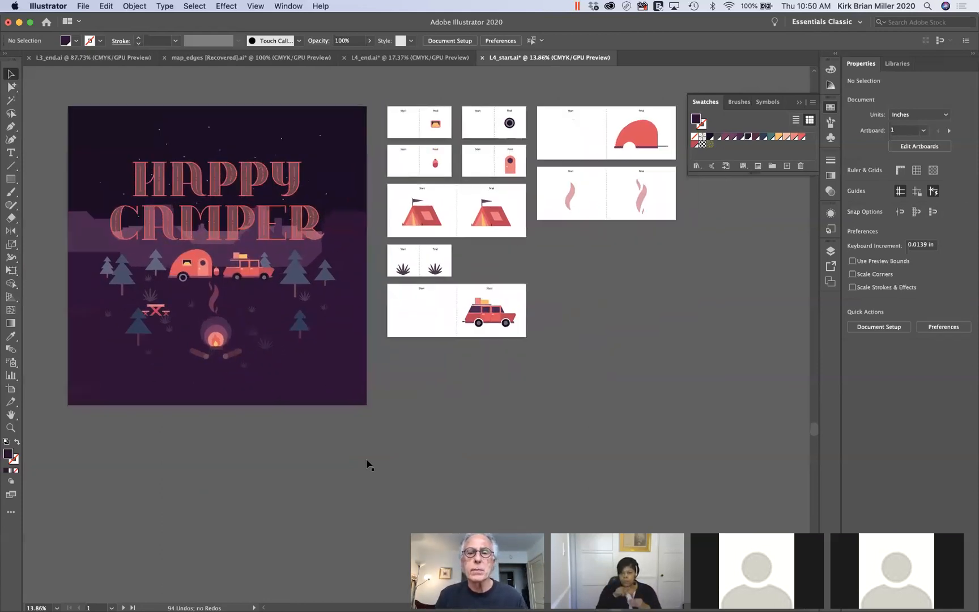
Step: Ungroup the tent on its Start artboard into separate shapes and clear the selection
scroll(368, 465, up, 5)
scroll(368, 465, up, 3)
scroll(368, 465, right, 2)
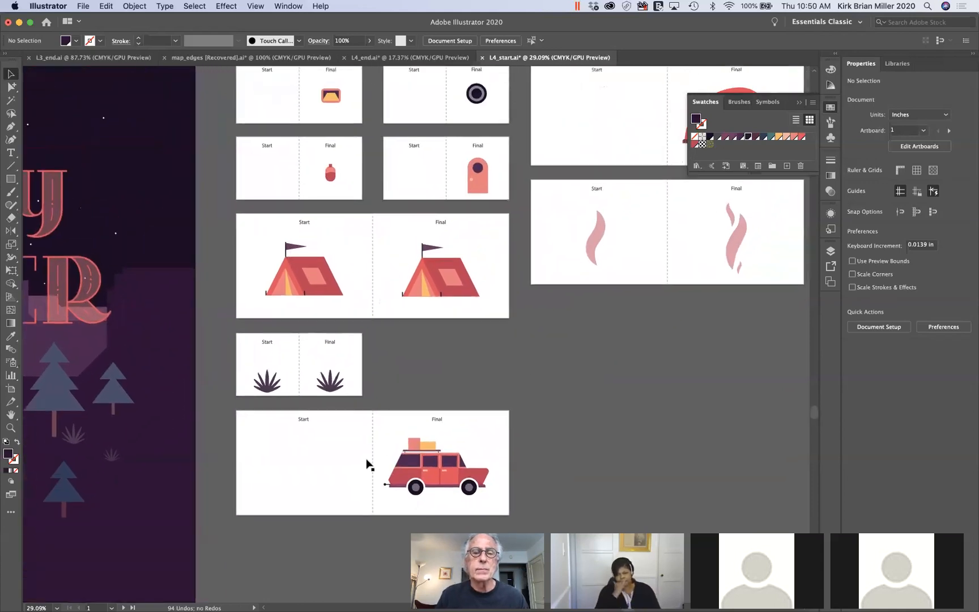
scroll(368, 464, up, 2)
scroll(368, 465, right, 1)
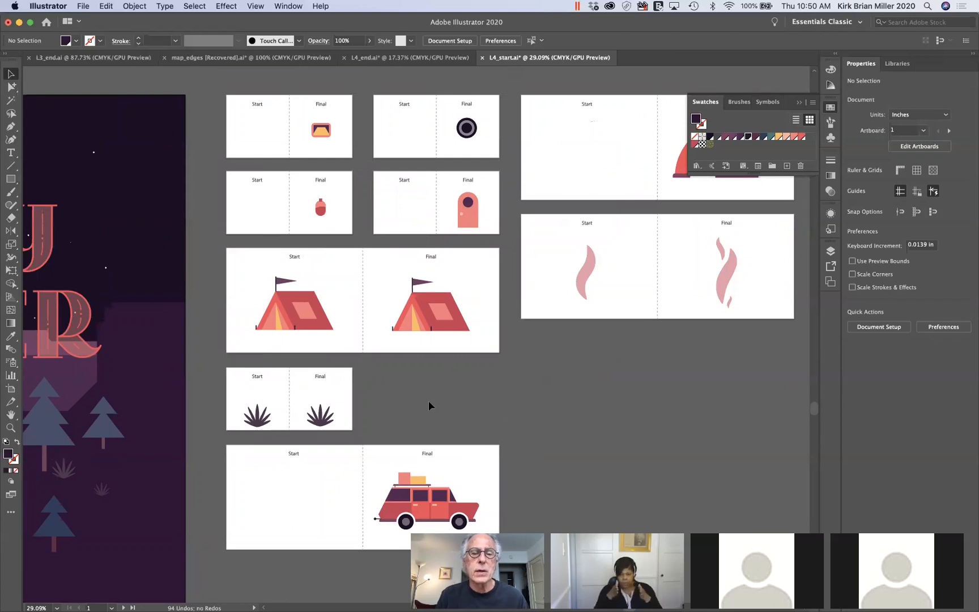
scroll(431, 403, up, 5)
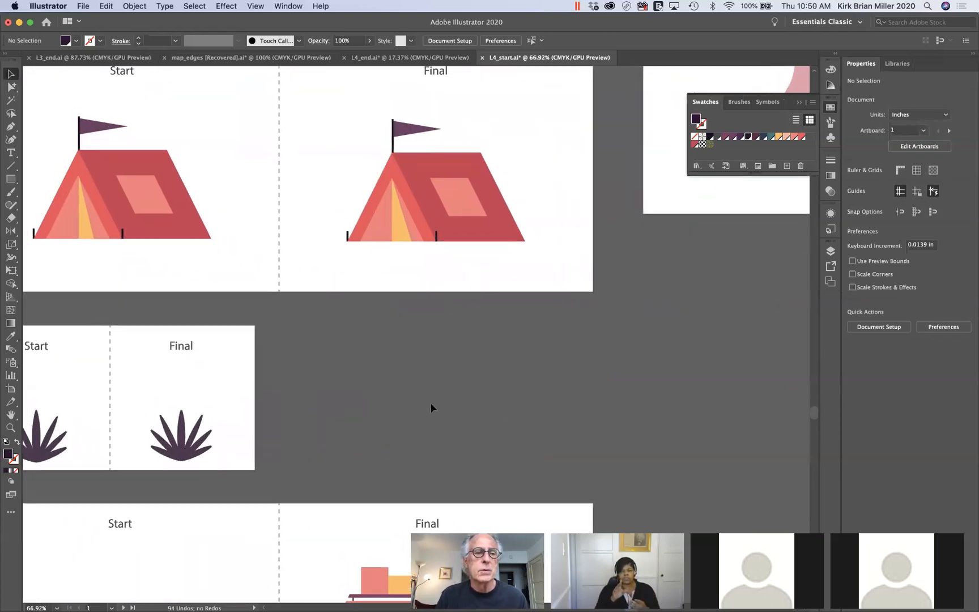
scroll(431, 403, left, 5)
scroll(430, 403, up, 1)
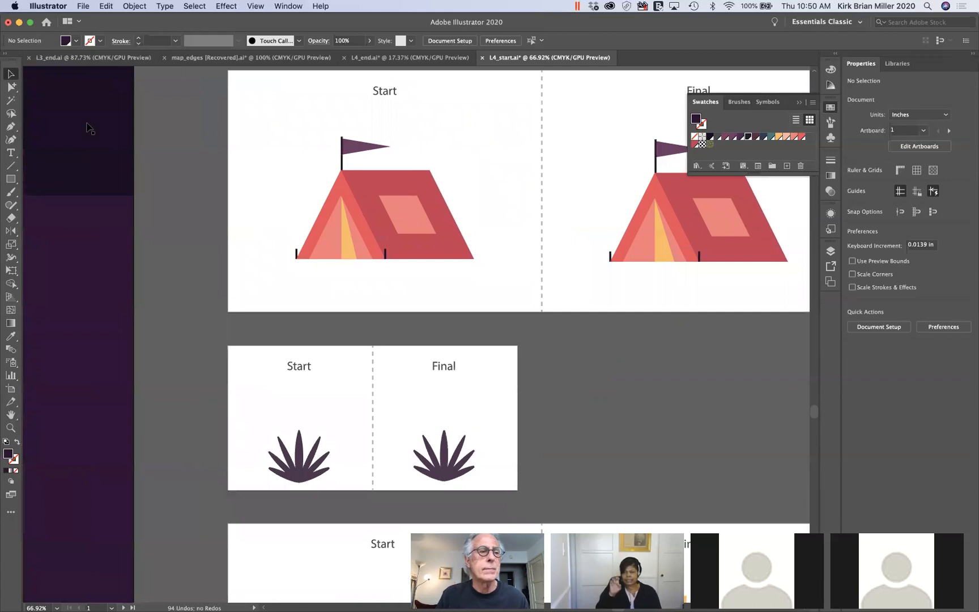
click(378, 221)
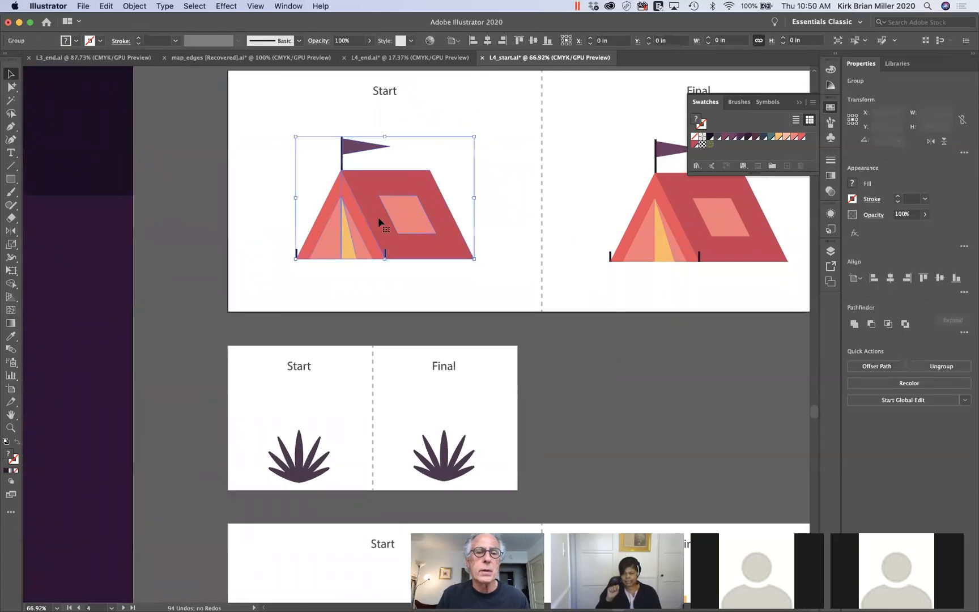
key(super)
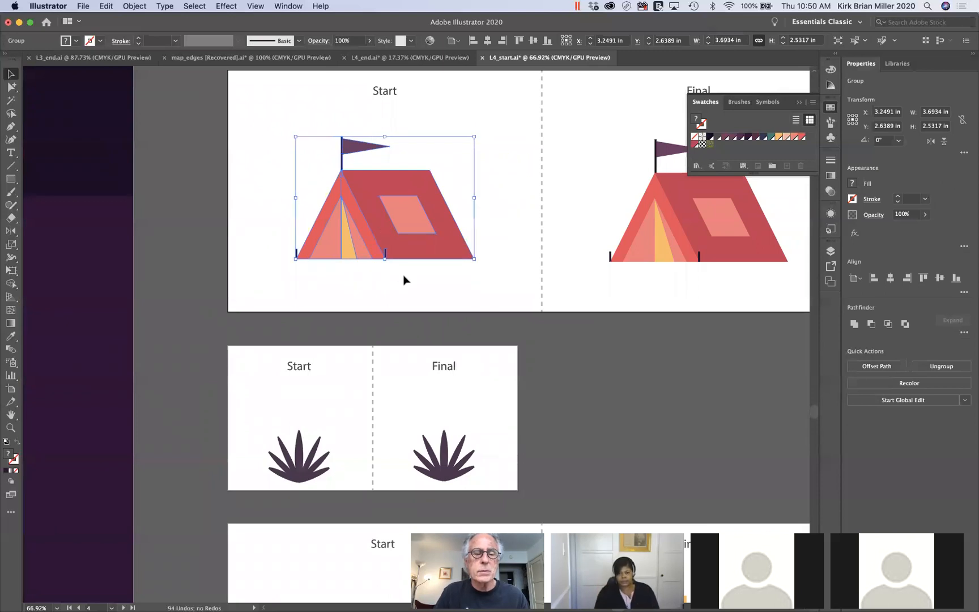
click(404, 280)
click(403, 215)
key(super)
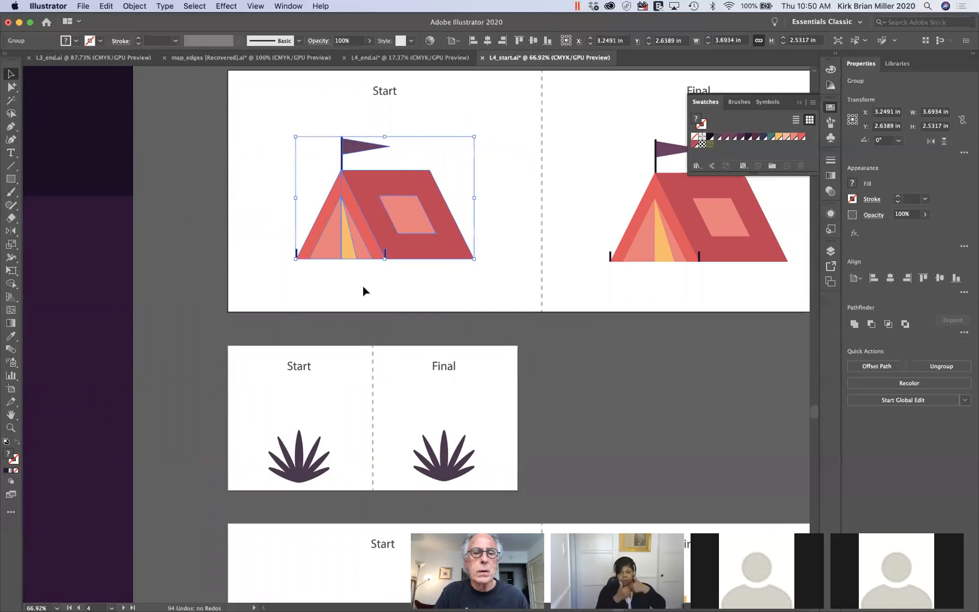
click(365, 282)
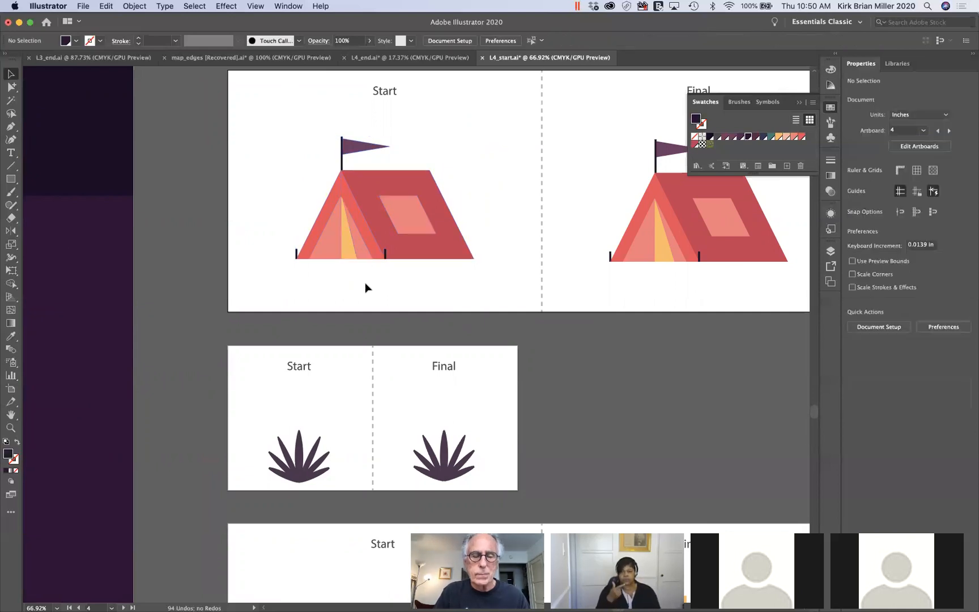
click(367, 222)
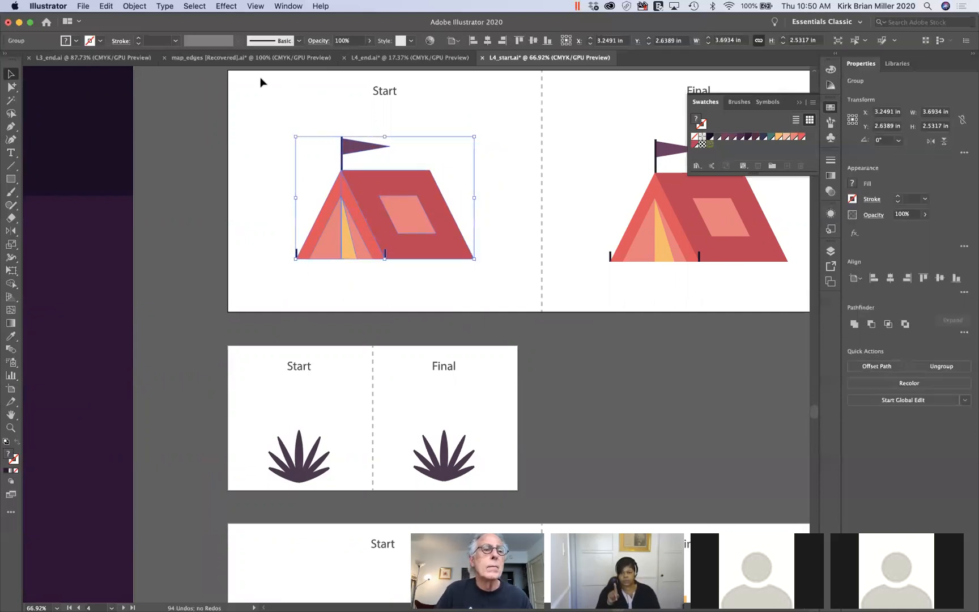
click(133, 7)
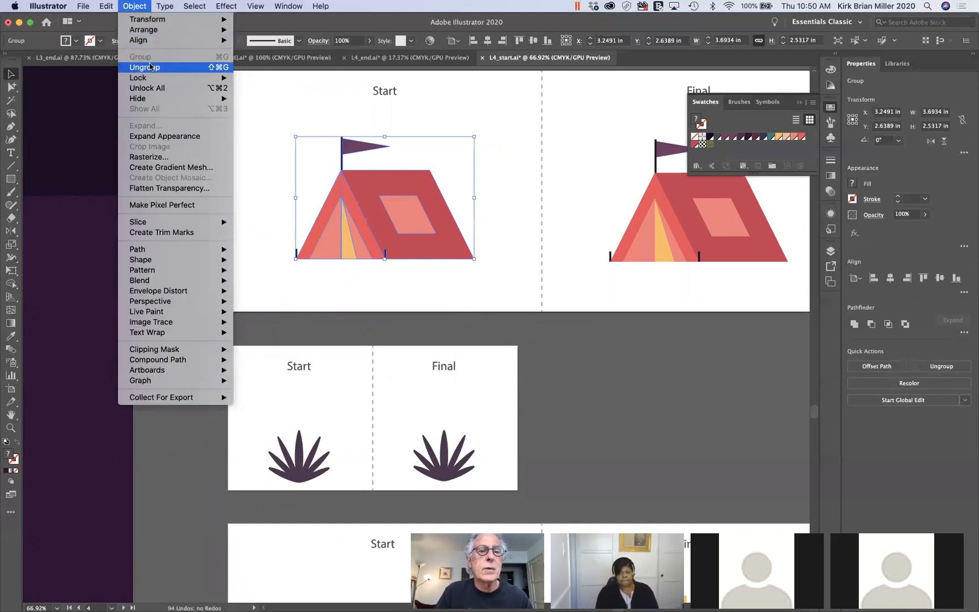
click(150, 66)
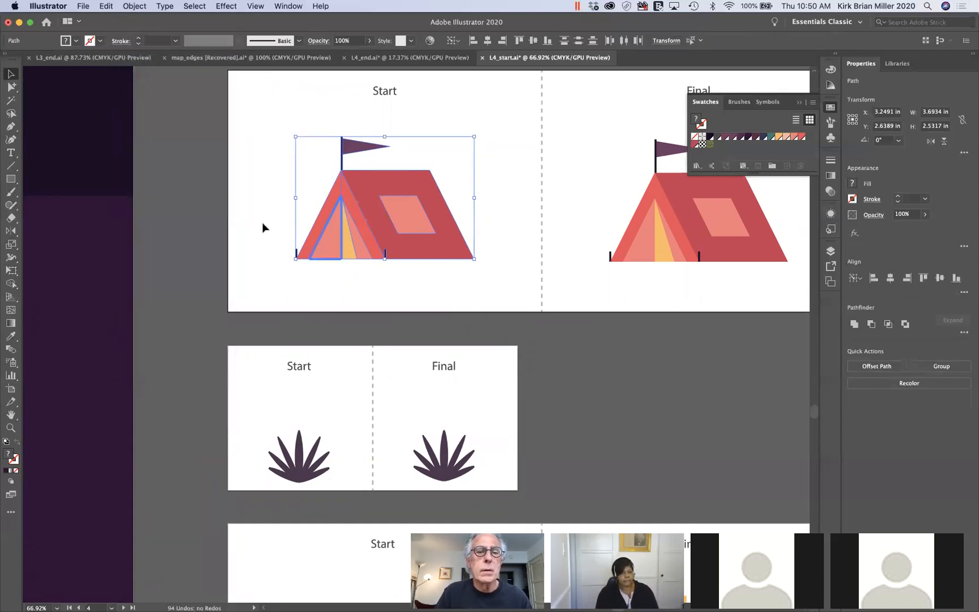
click(370, 300)
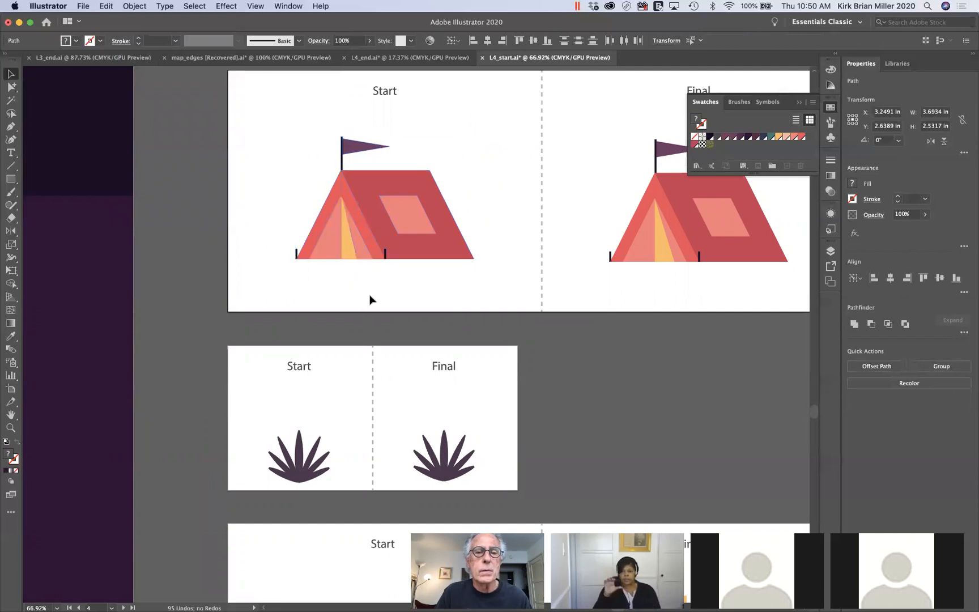
Step: Check that the Start tent's window, yellow door opening and pink door flap can each be selected separately
click(413, 210)
click(348, 241)
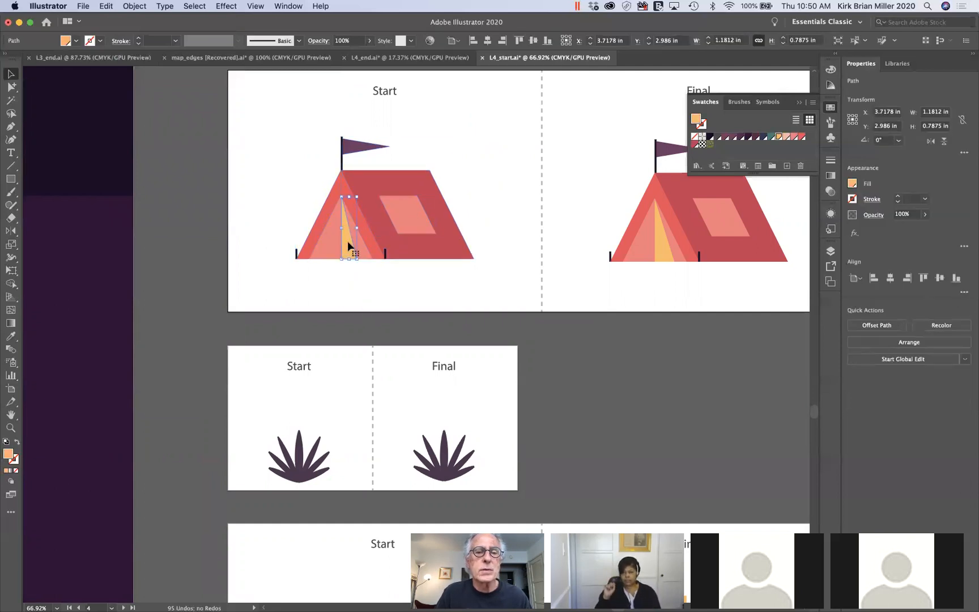
click(332, 240)
click(367, 274)
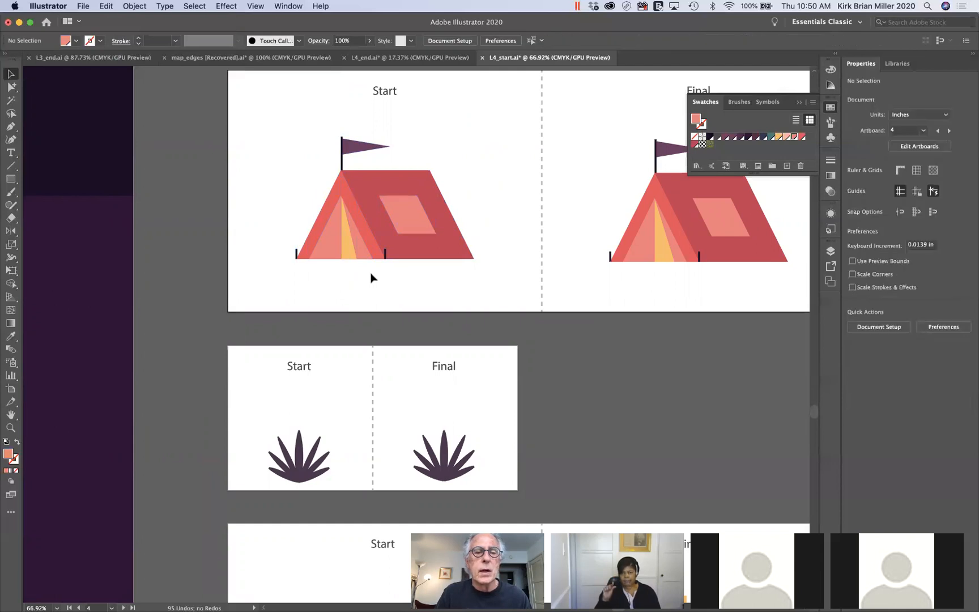
Step: Inspect the tent's window and its dark red side panel up close as separate selections, and clear the selection
click(413, 215)
scroll(413, 214, up, 5)
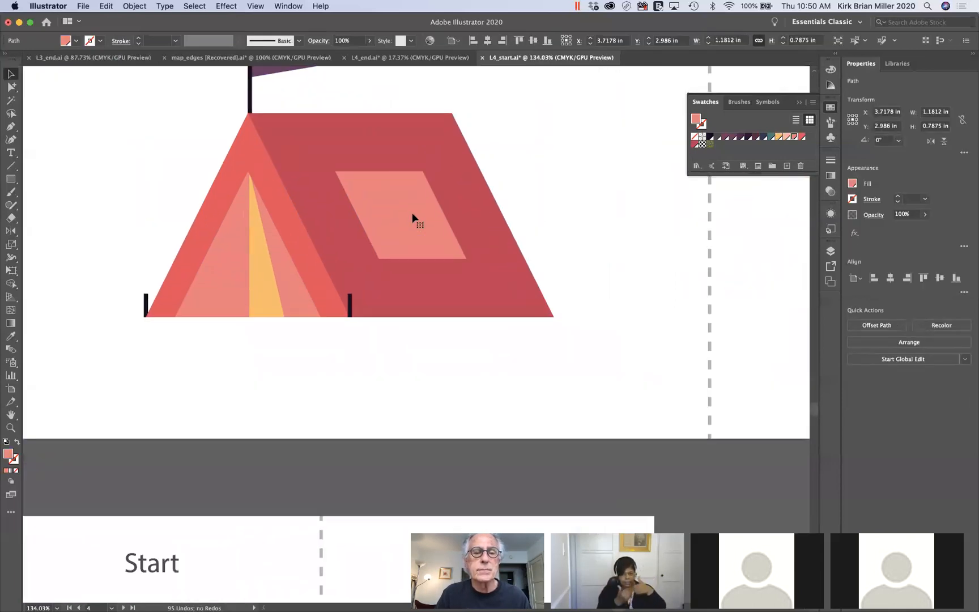
scroll(413, 214, up, 3)
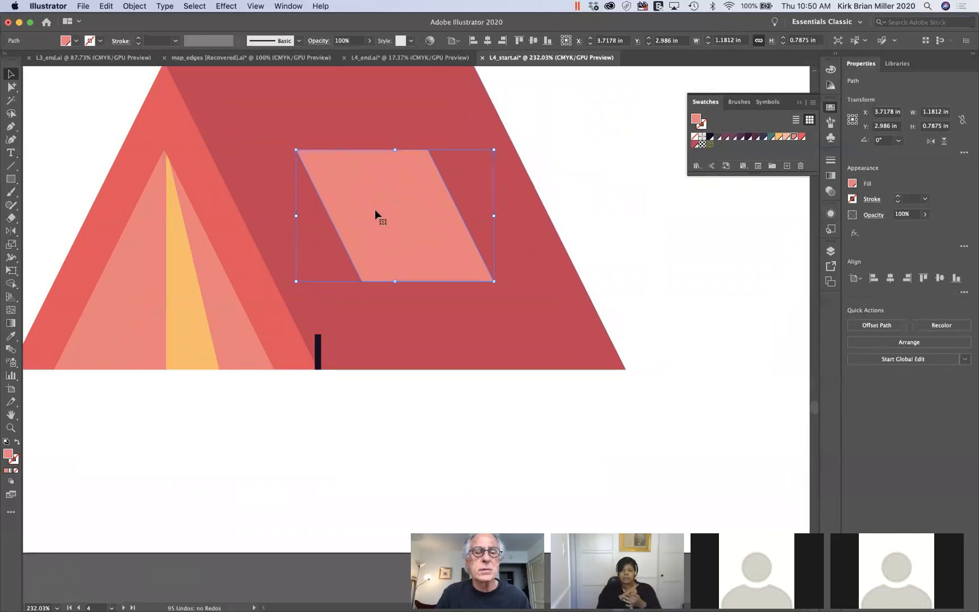
click(519, 230)
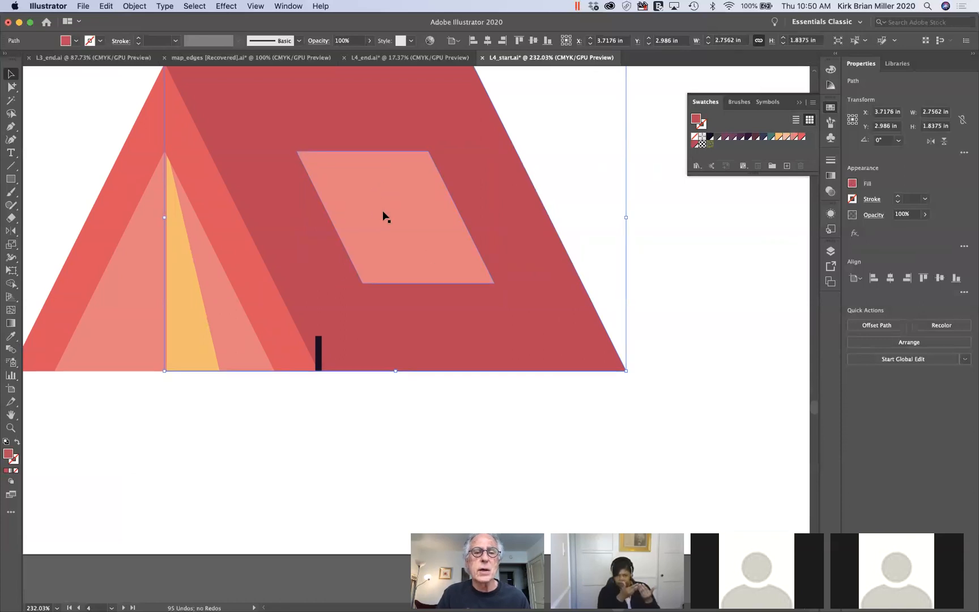
scroll(384, 215, up, 3)
scroll(385, 214, left, 1)
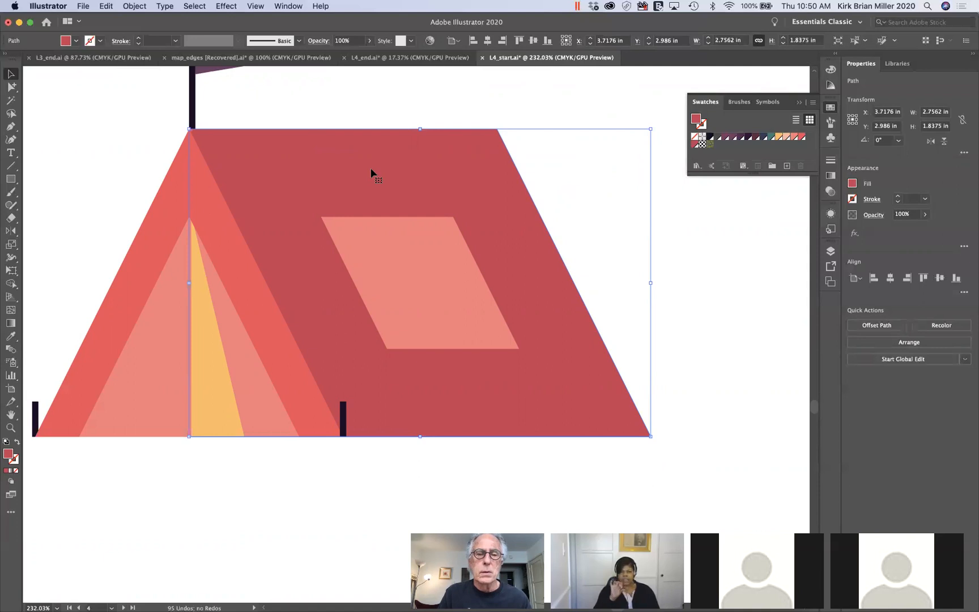
click(435, 100)
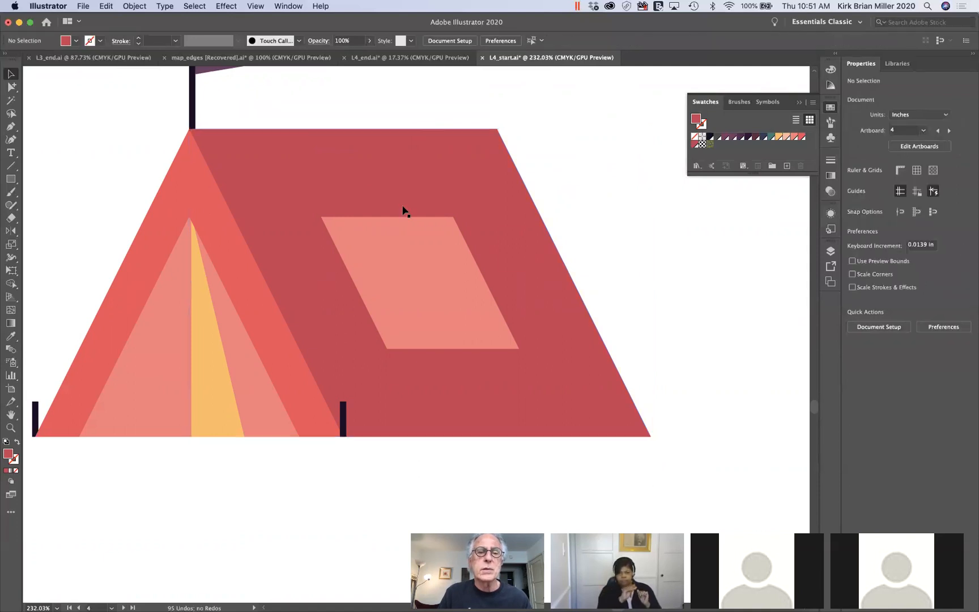
Step: Select the tent's pink window on its own and deselect all artwork, doing this twice
click(406, 271)
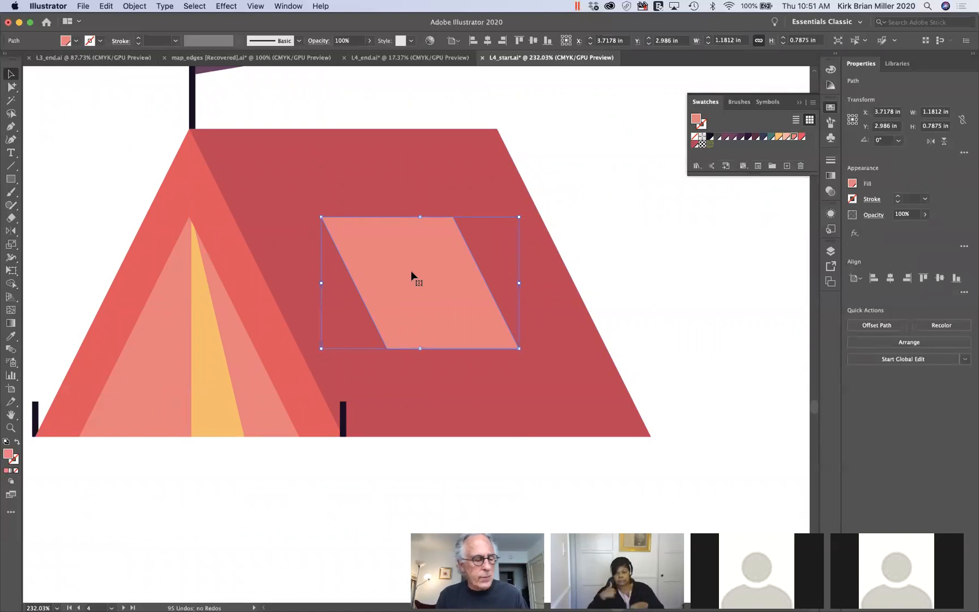
key(super+shift+b)
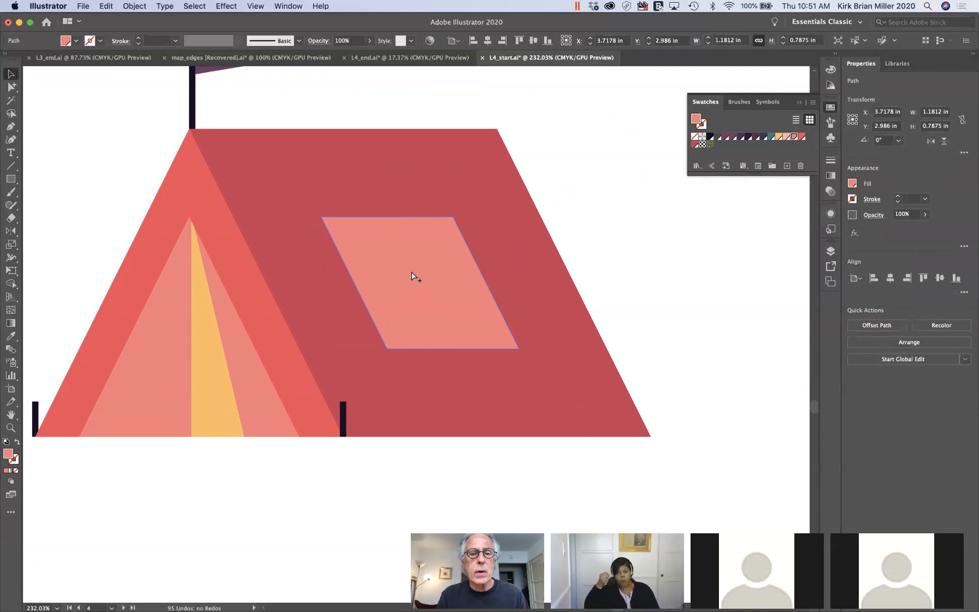
key(super+shift+a)
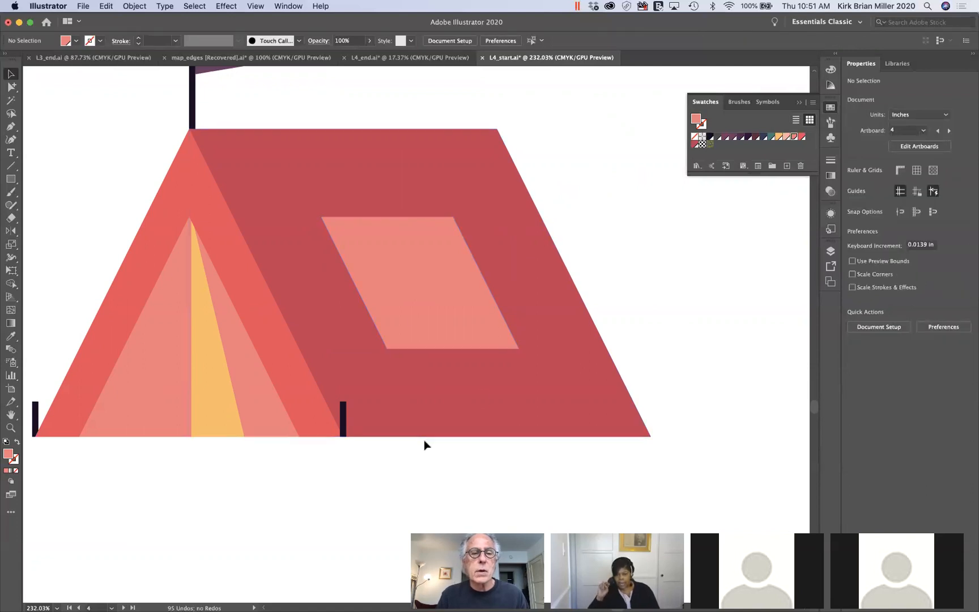
click(465, 310)
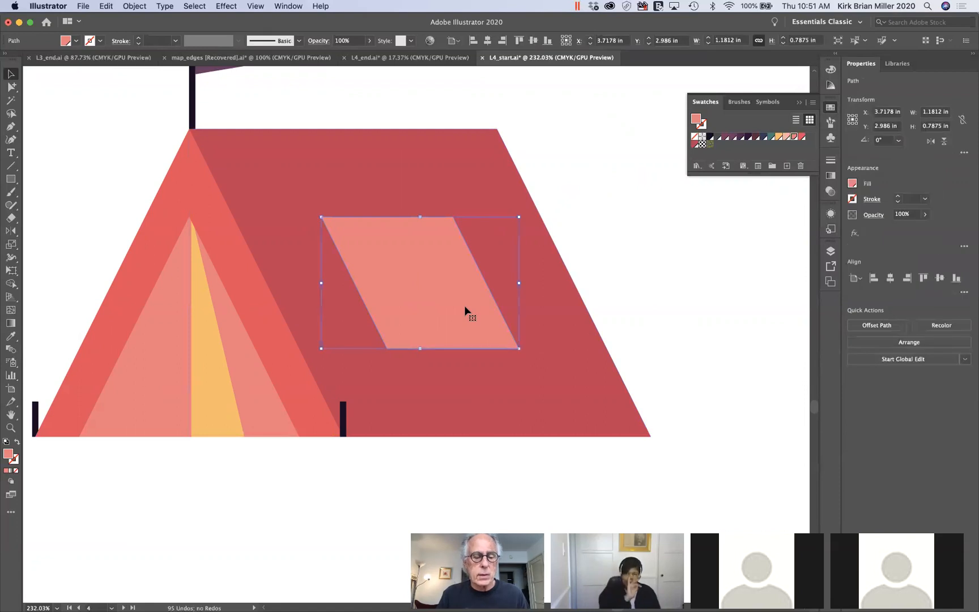
key(super+shift+b)
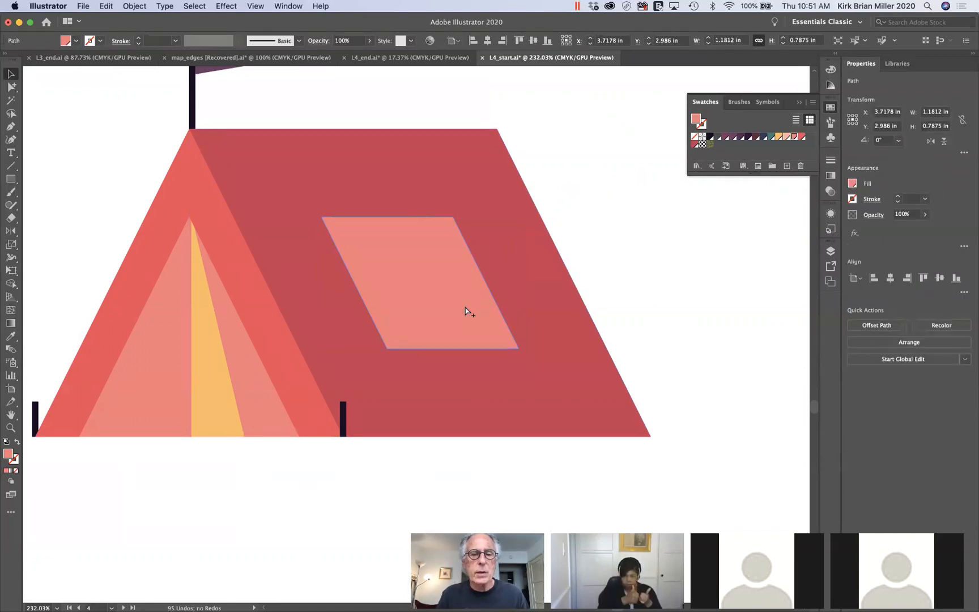
key(super+shift+a)
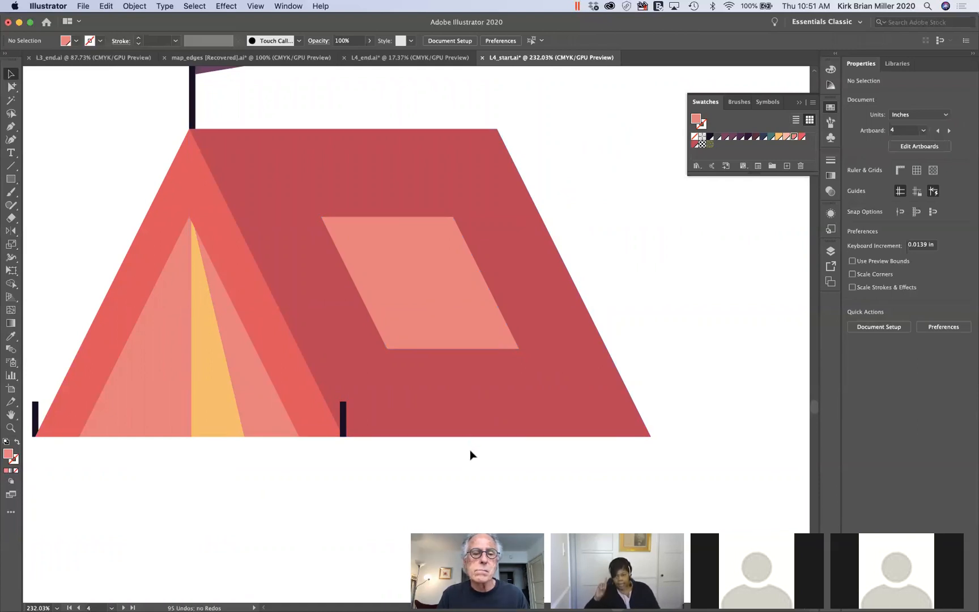
Step: Select the Start tent's pink window from an overview of the artboards and clear the selection
scroll(470, 451, down, 5)
scroll(468, 453, down, 3)
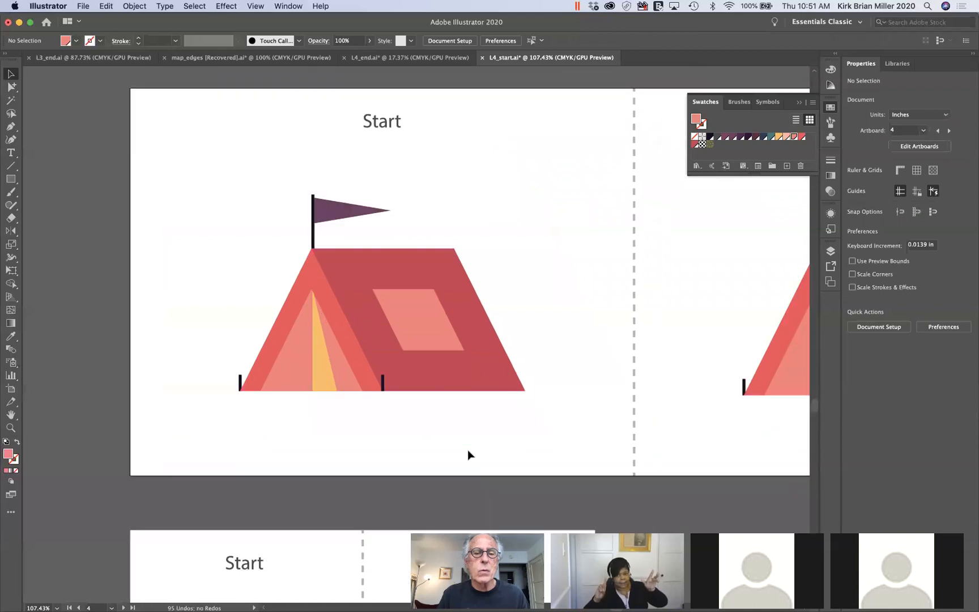
scroll(464, 460, down, 3)
scroll(465, 460, down, 2)
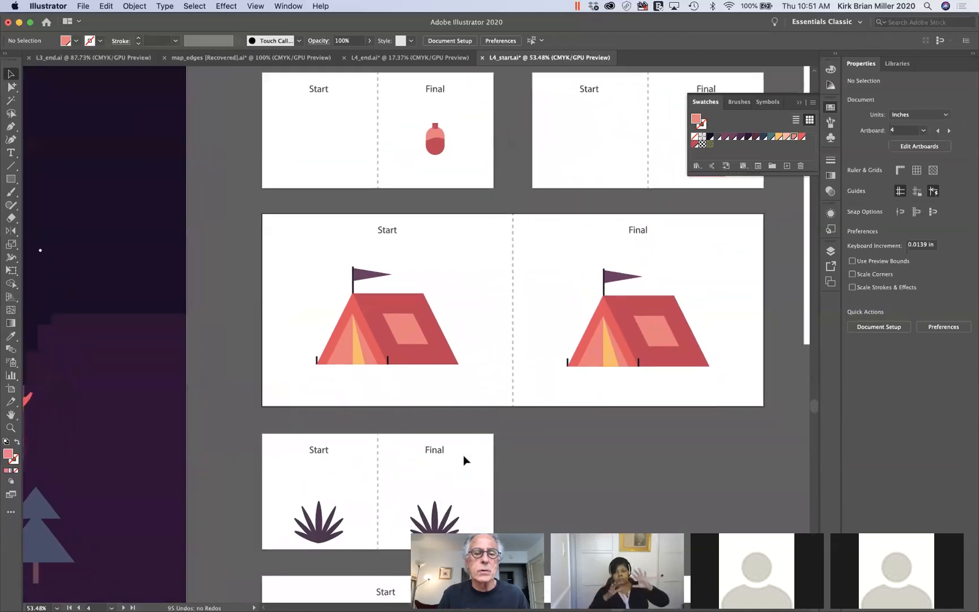
click(410, 326)
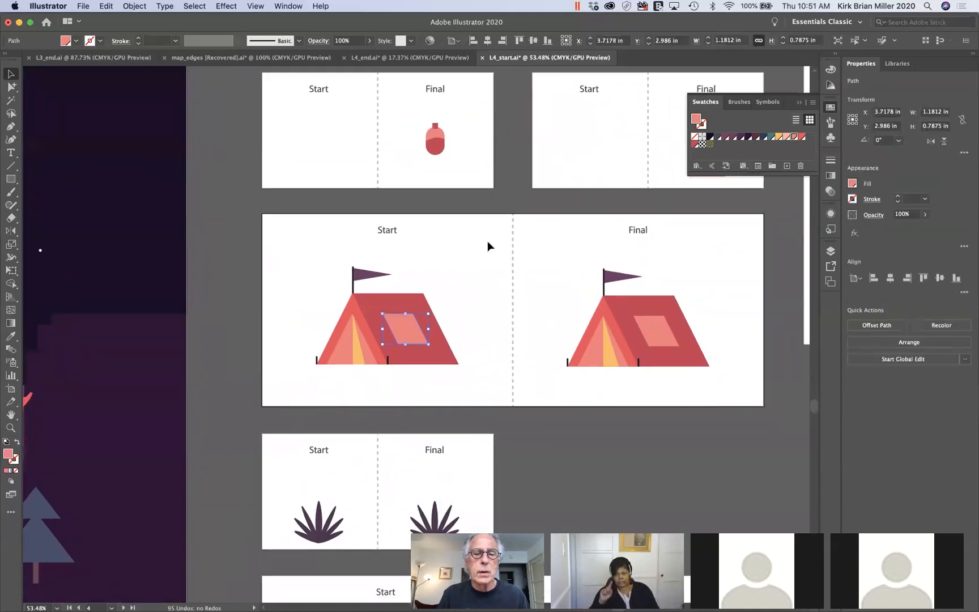
click(494, 236)
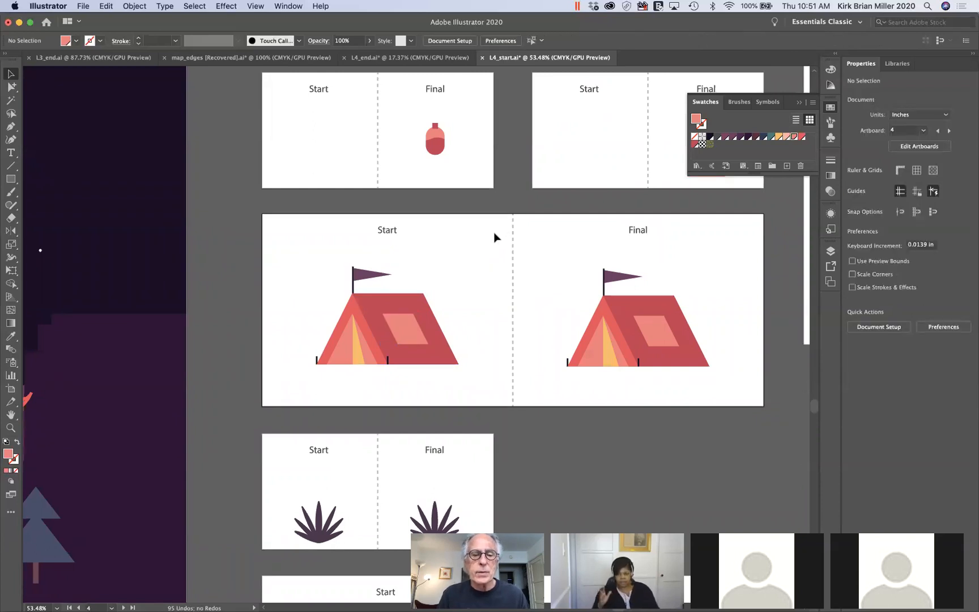
Step: Examine the Happy Camper poster scene alongside the Start and Final working artboards
scroll(494, 236, down, 3)
scroll(494, 237, left, 10)
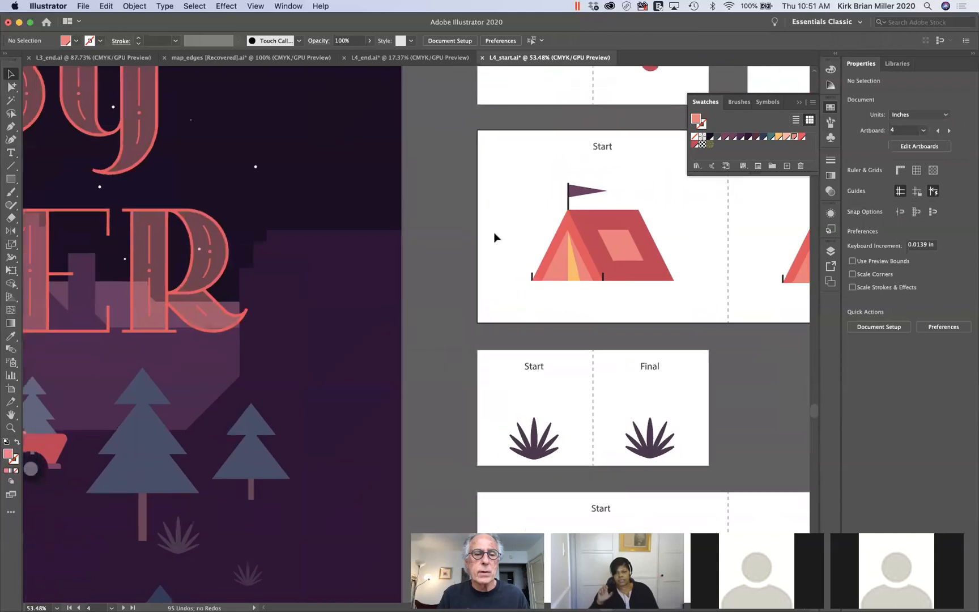
scroll(494, 237, down, 4)
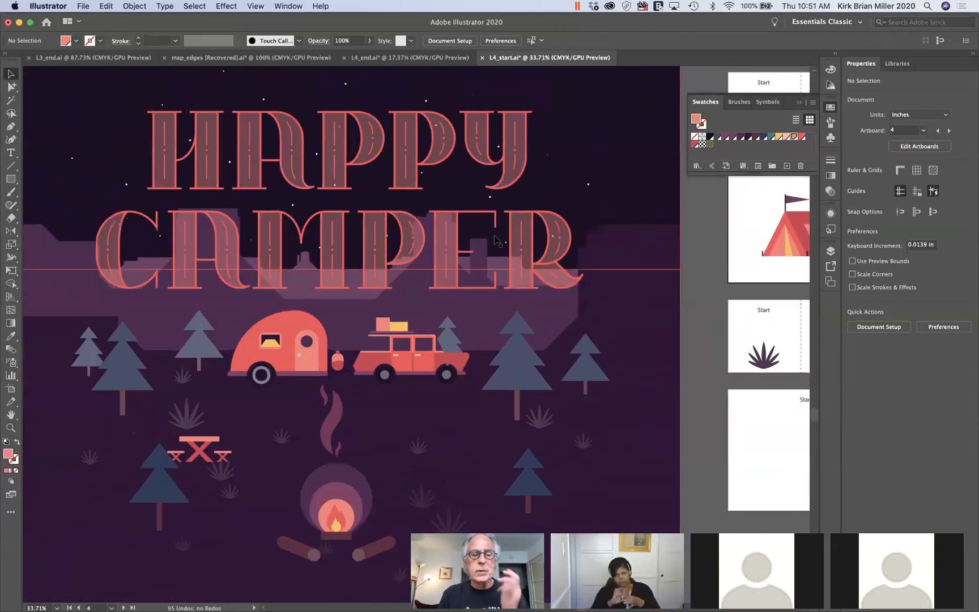
scroll(494, 239, down, 5)
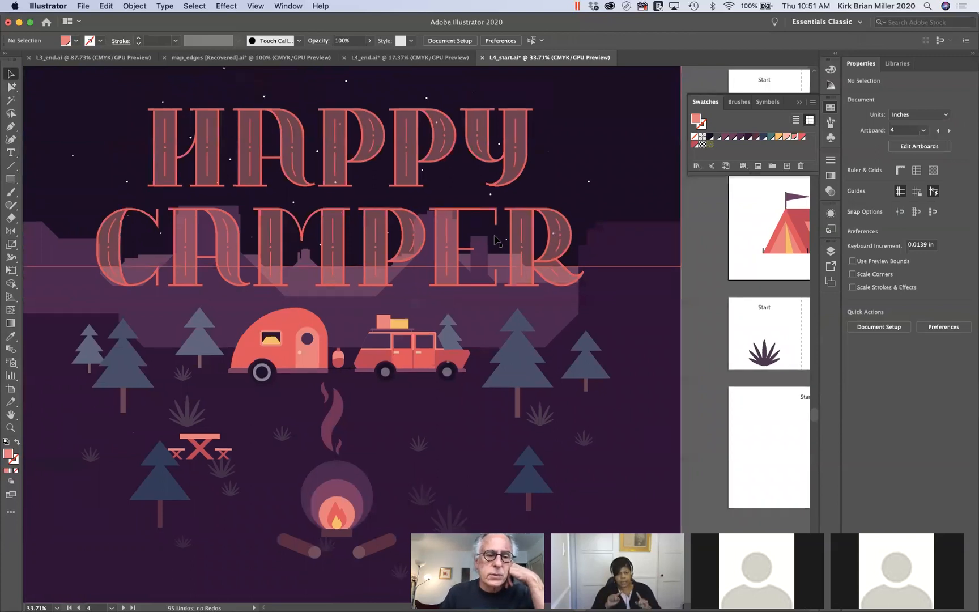
scroll(494, 239, left, 5)
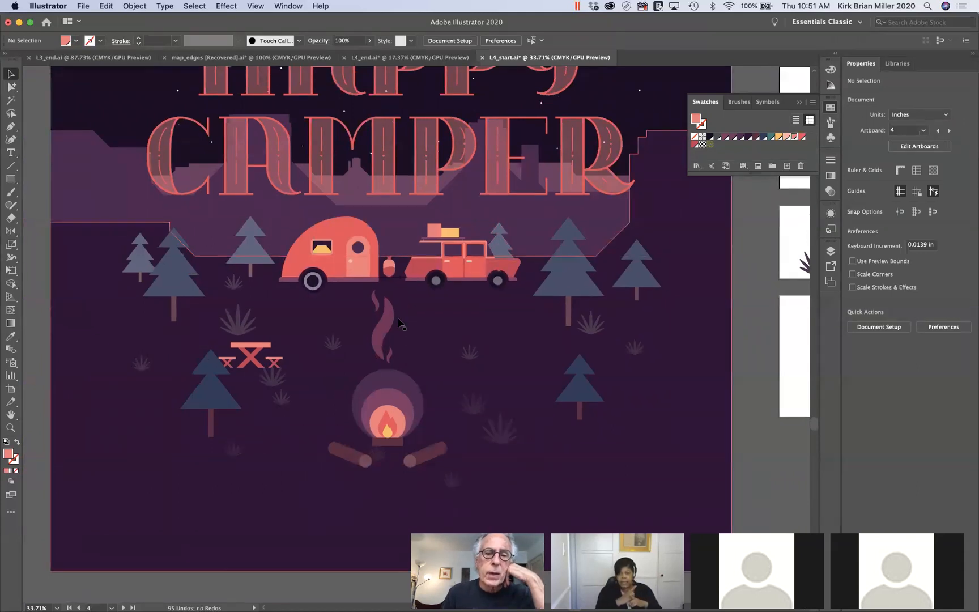
scroll(400, 323, down, 1)
scroll(399, 323, down, 2)
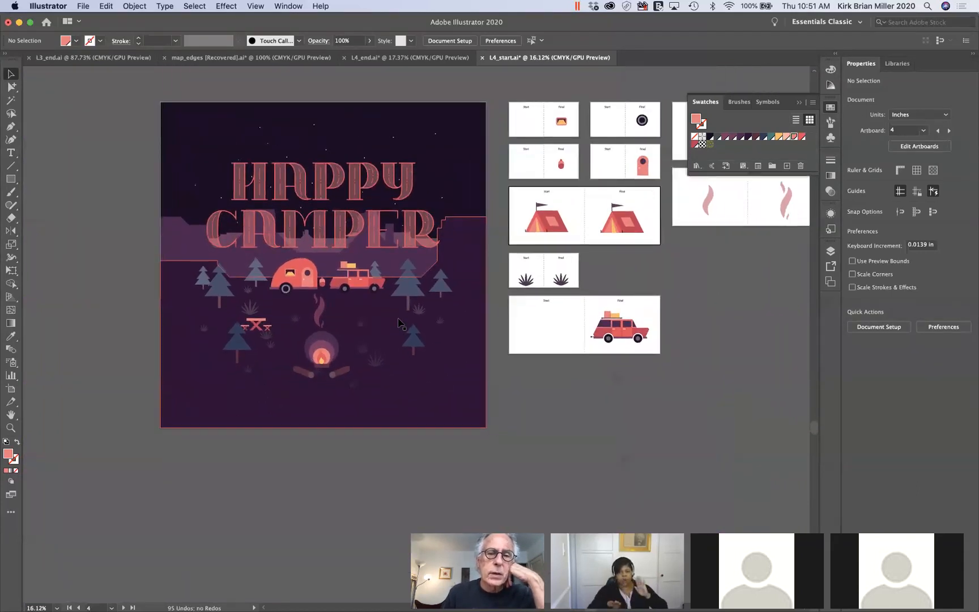
scroll(400, 323, right, 2)
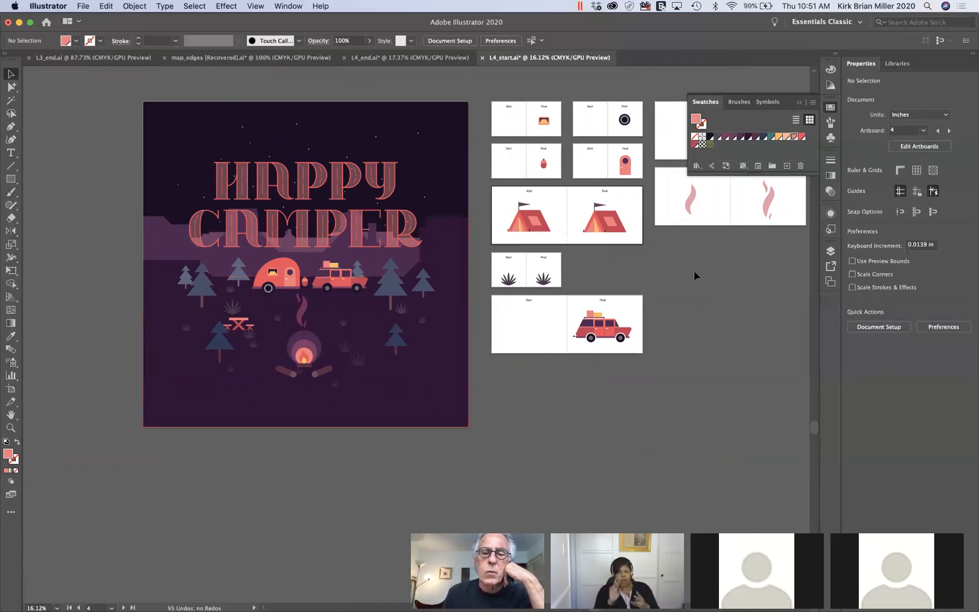
scroll(693, 270, right, 2)
scroll(694, 270, up, 1)
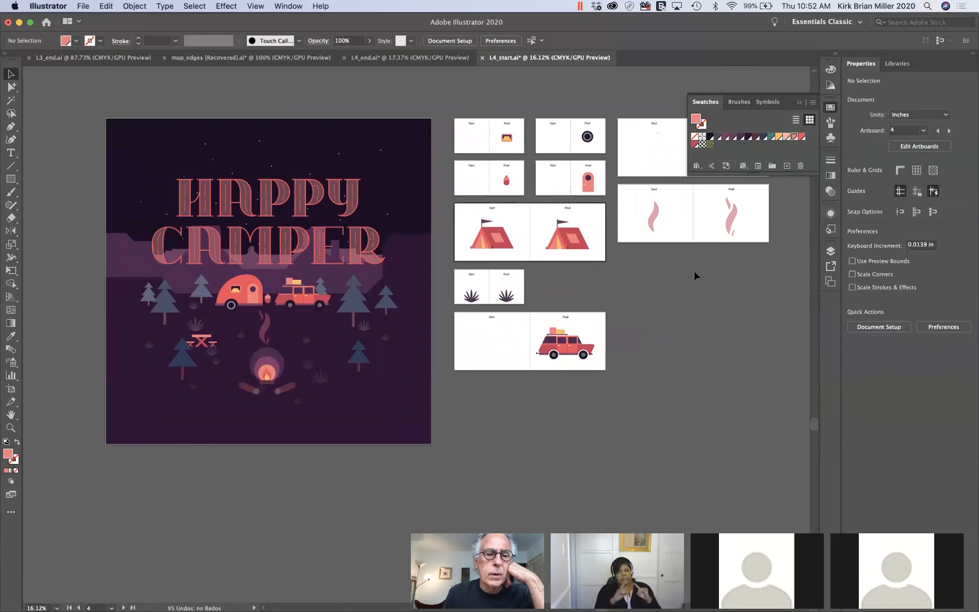
Step: Copy the grouped camper from the poster onto the Start half of the camper working artboard
click(242, 293)
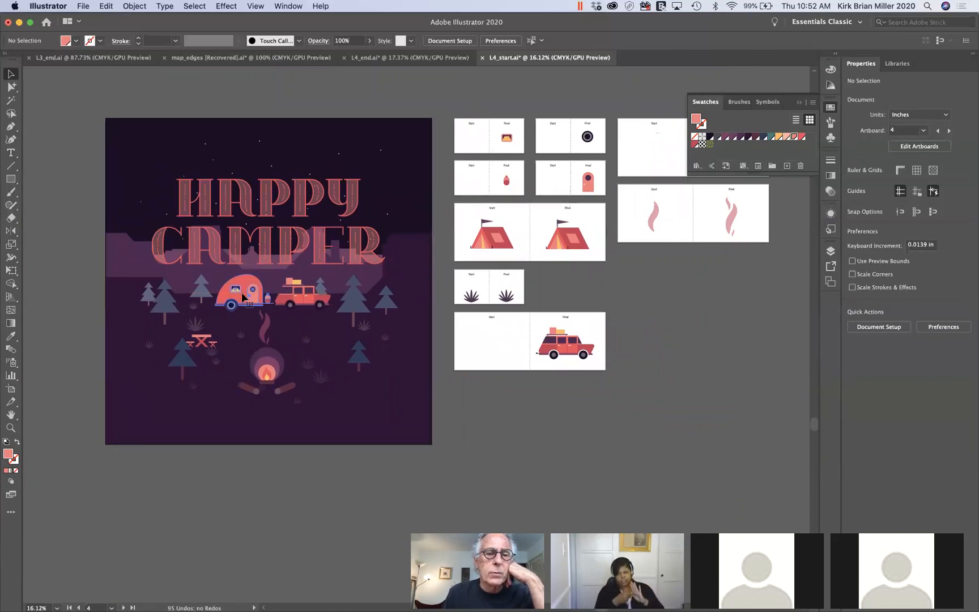
click(242, 296)
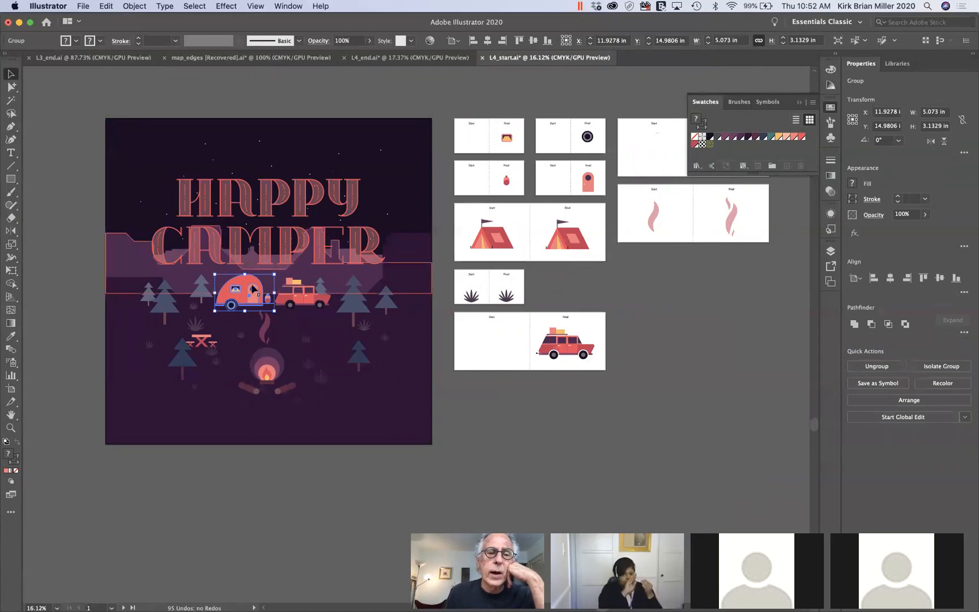
drag(255, 291, 652, 150)
scroll(660, 248, up, 5)
scroll(661, 247, up, 4)
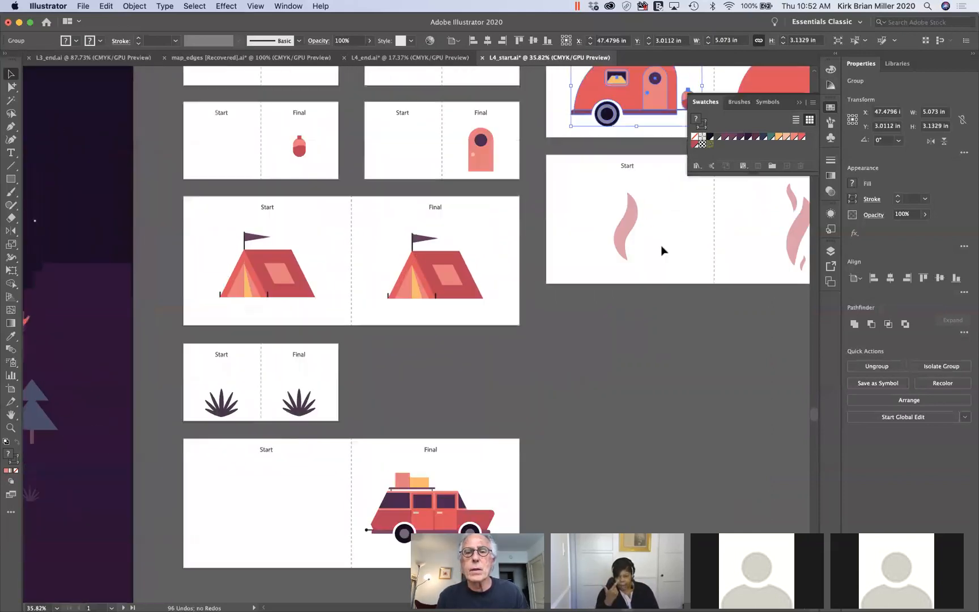
scroll(662, 249, up, 2)
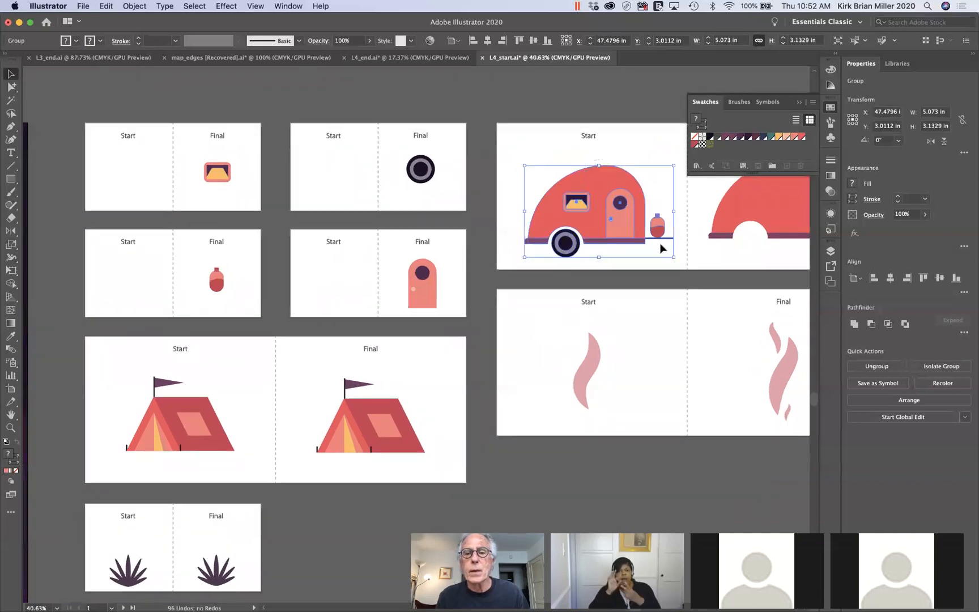
Step: Expand the Working layer and the copied camper's group in the layer list and look through its nested objects
scroll(662, 248, up, 3)
click(604, 214)
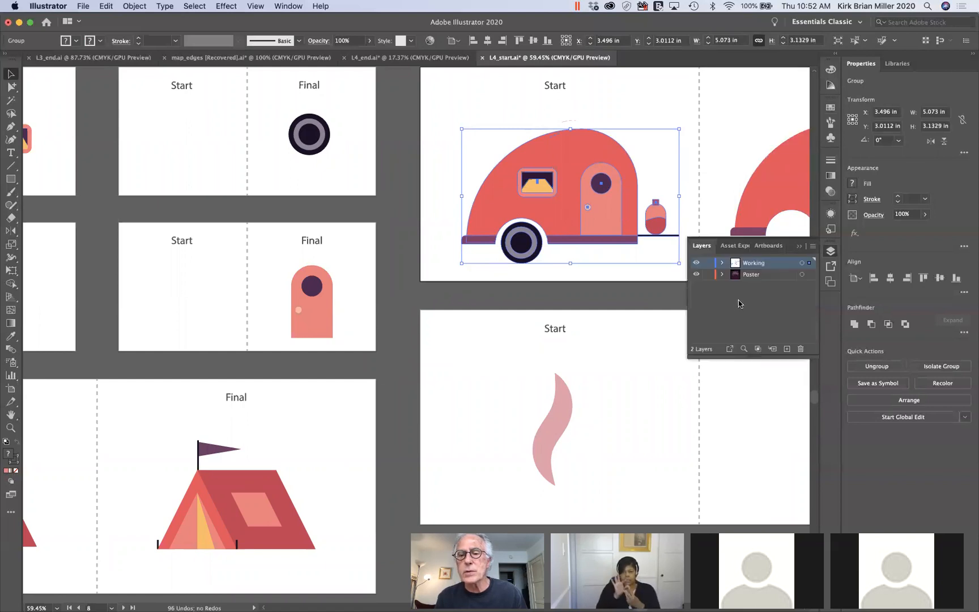
click(721, 266)
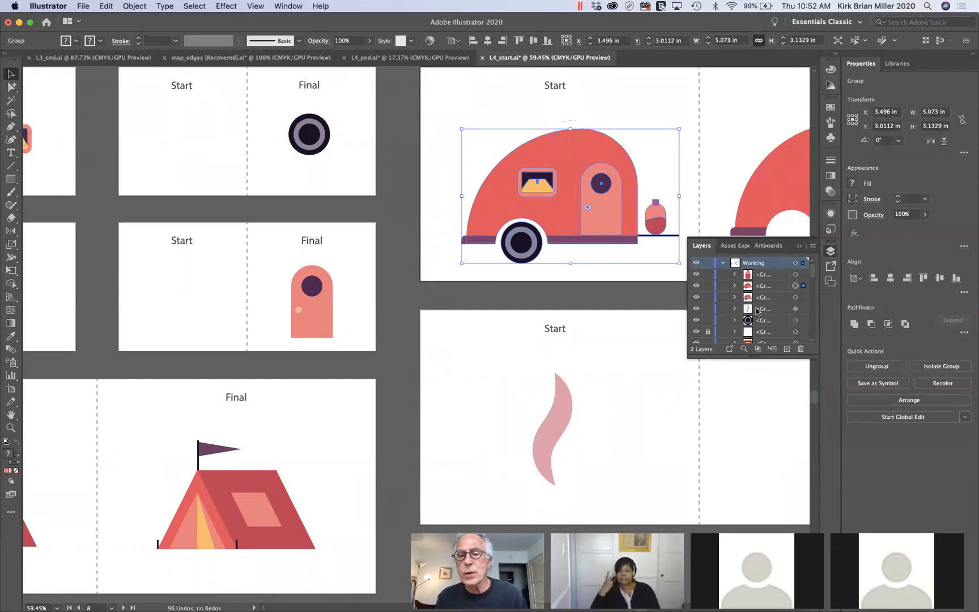
click(735, 286)
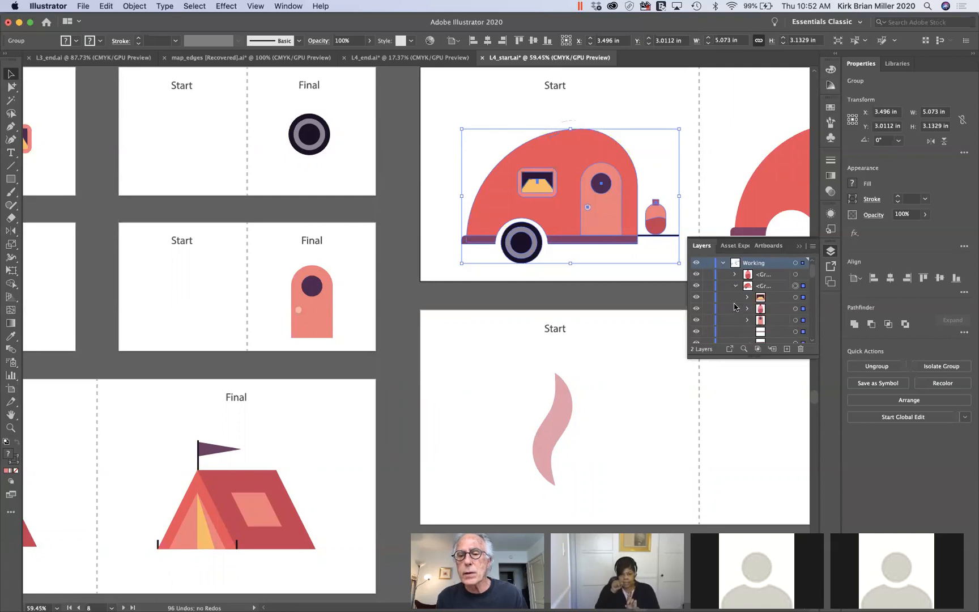
scroll(737, 320, down, 4)
scroll(738, 321, down, 3)
scroll(737, 321, down, 4)
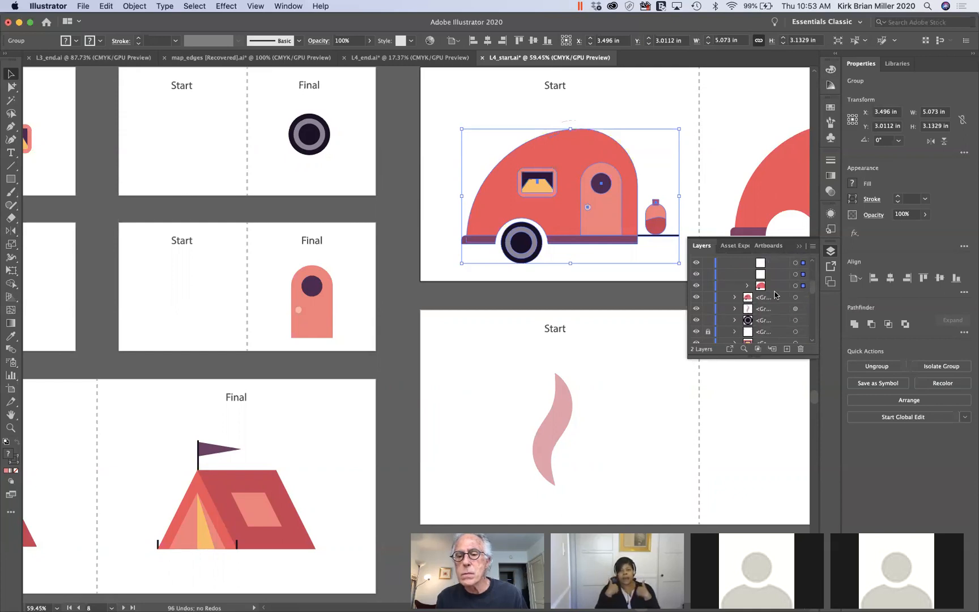
scroll(775, 294, up, 1)
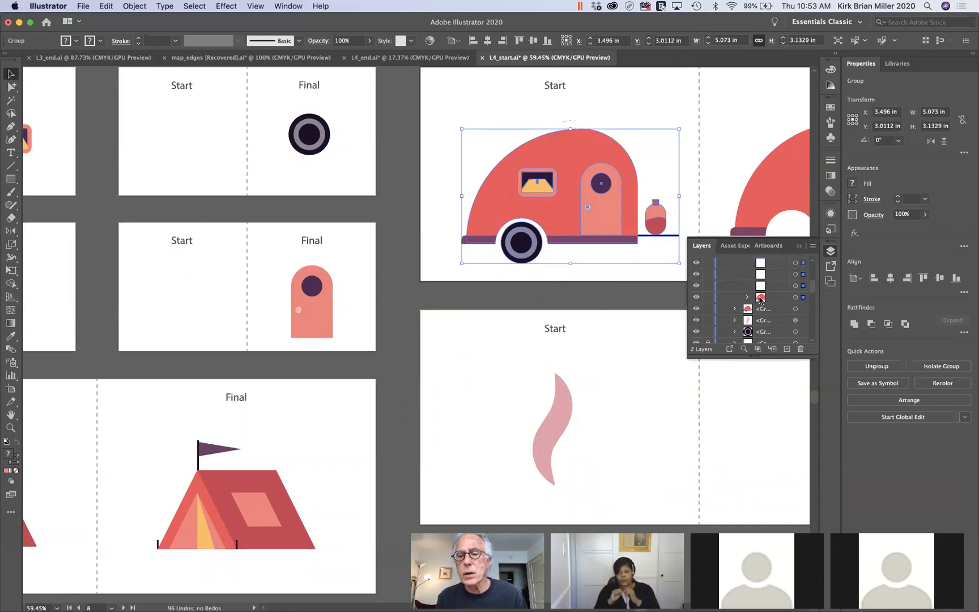
Step: Inspect the contents of the camper's nested body-and-wheel group, select that group alone and clear the selection
click(748, 298)
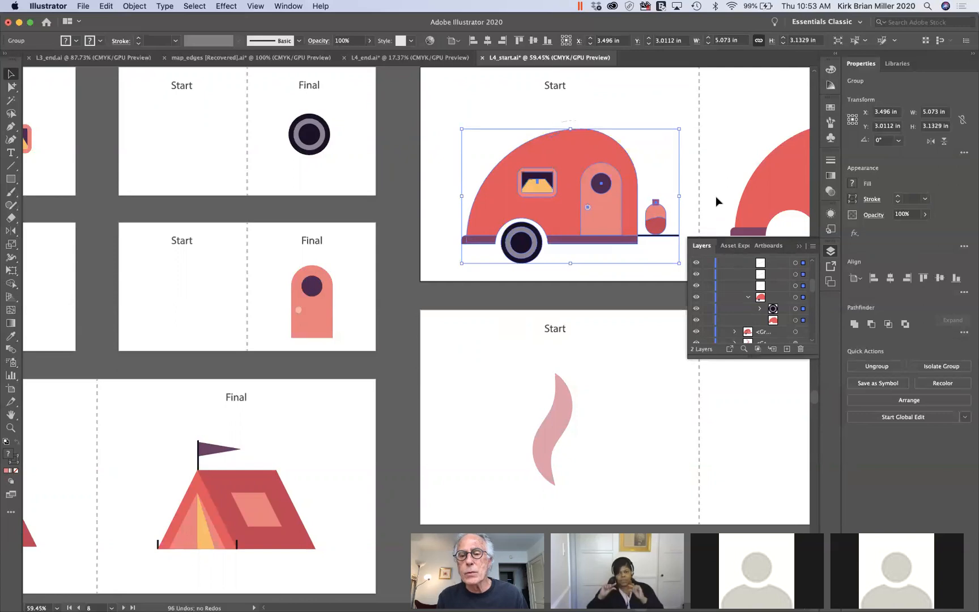
click(747, 296)
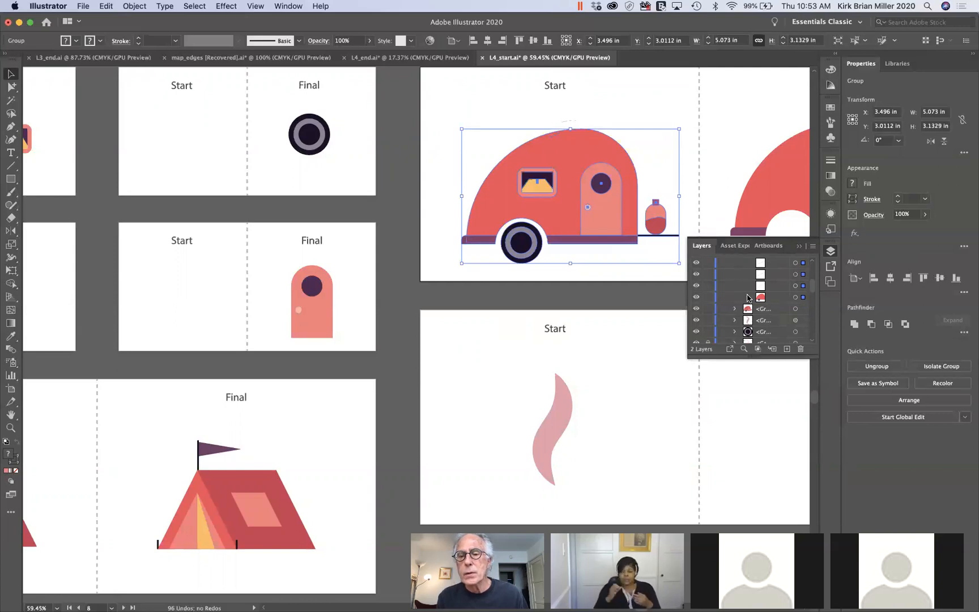
click(803, 297)
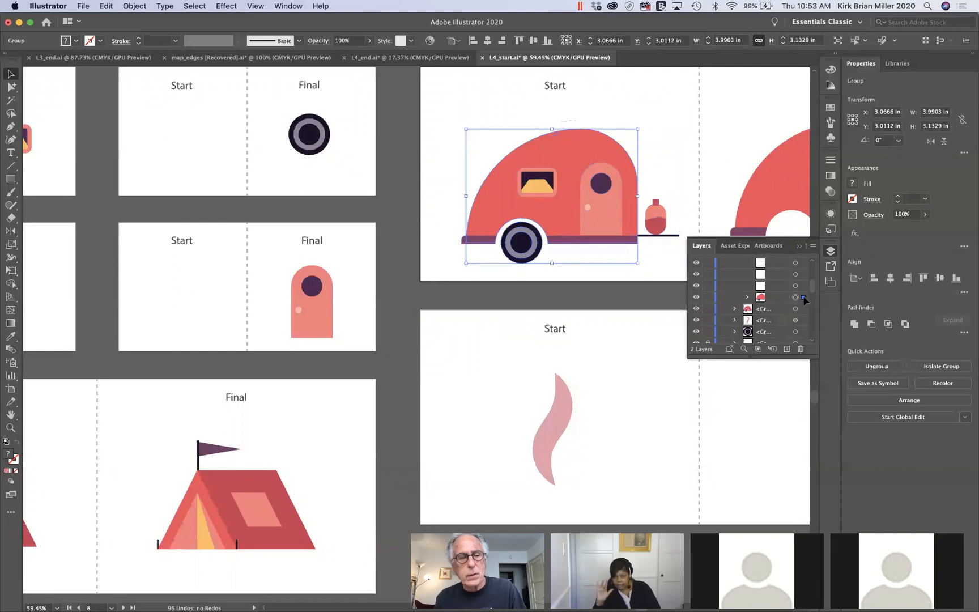
drag(803, 296, 803, 297)
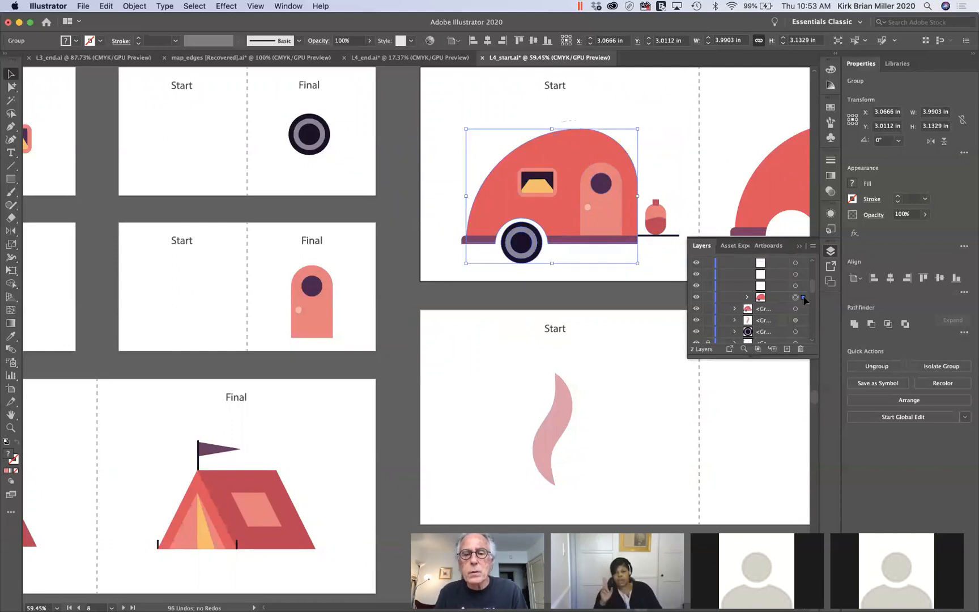
click(677, 265)
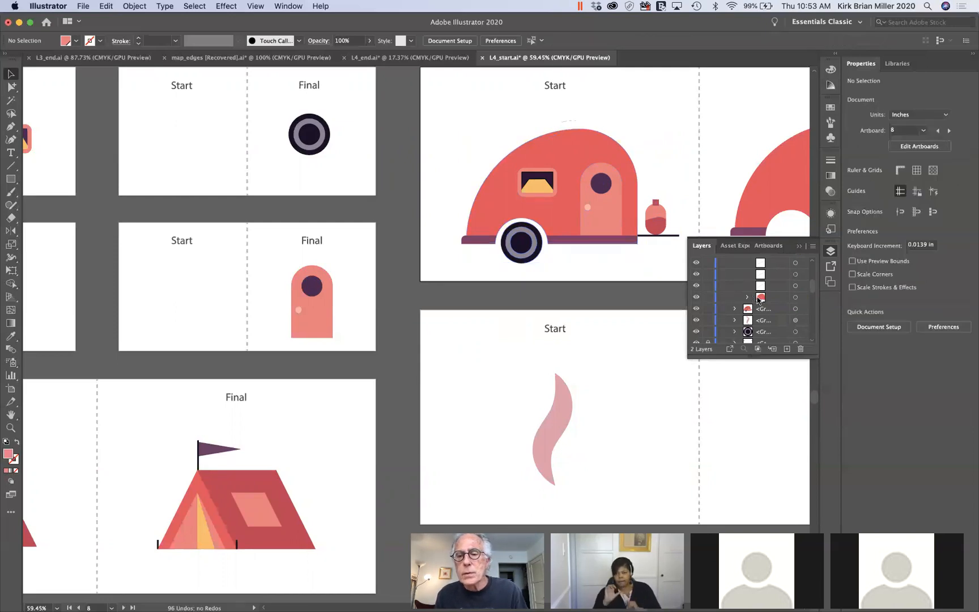
Step: Ungroup the camper's nested body-and-wheel group, collapse the camper's layer entry and deselect the artwork
click(796, 297)
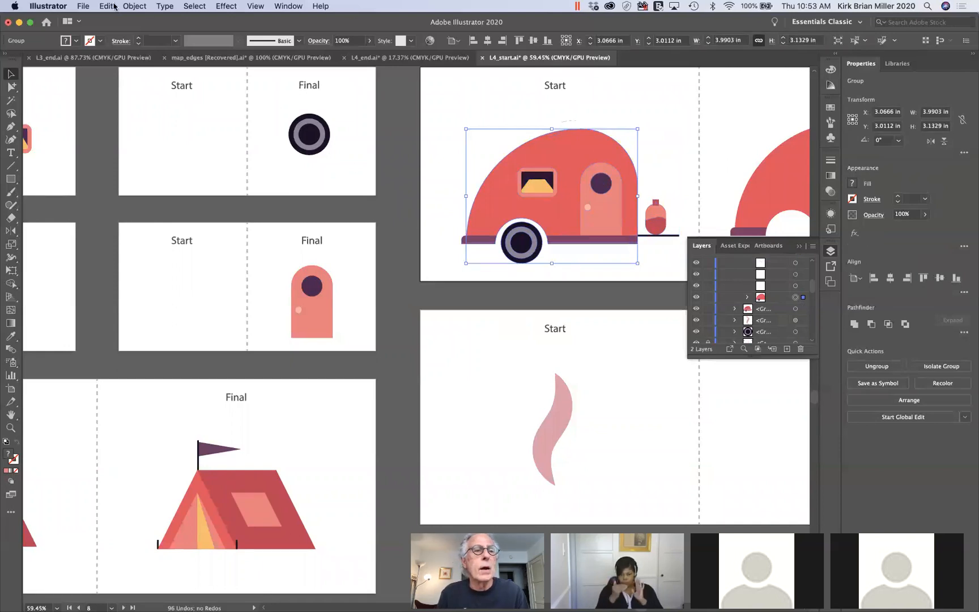
click(134, 6)
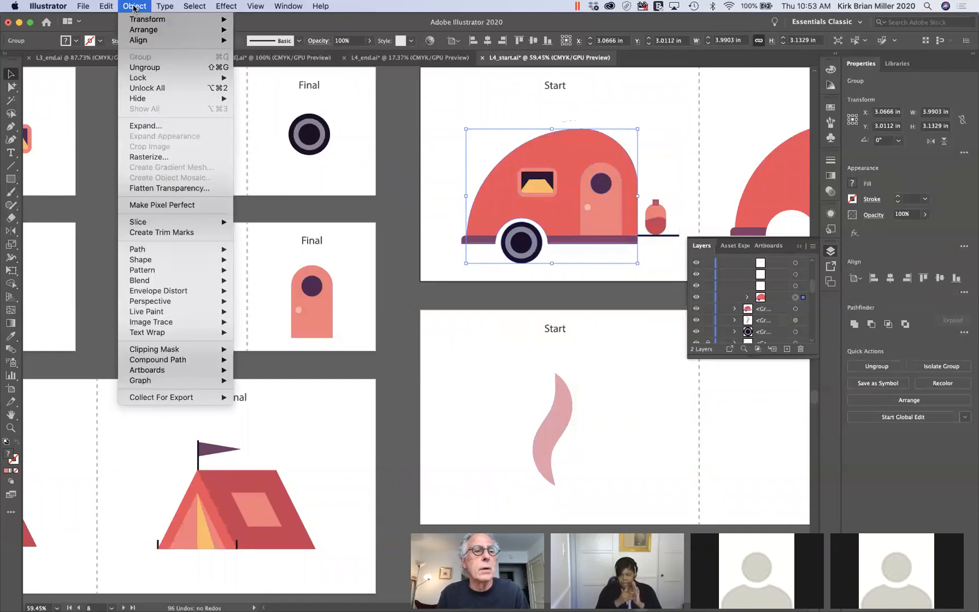
click(146, 67)
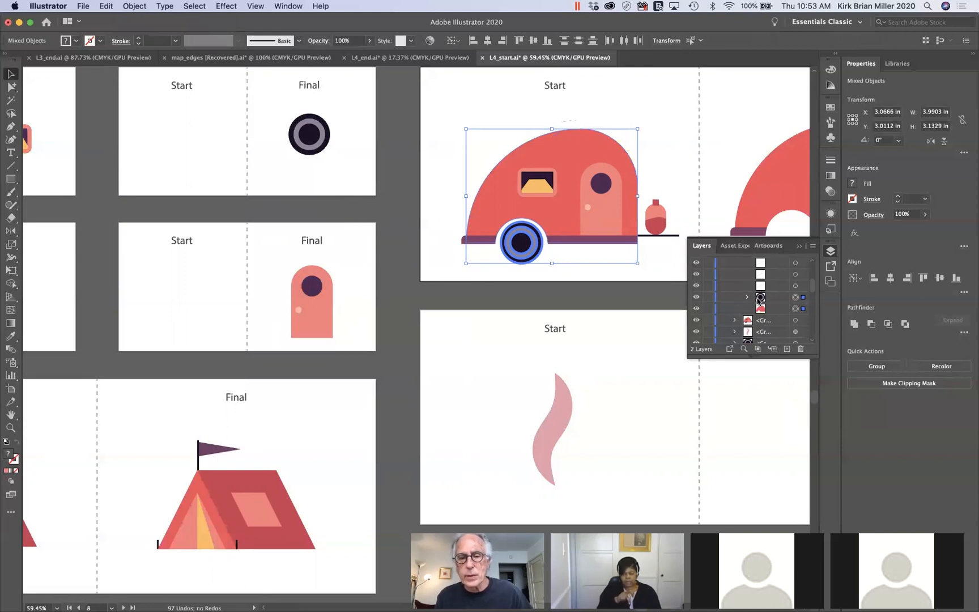
scroll(759, 302, up, 3)
scroll(760, 305, up, 3)
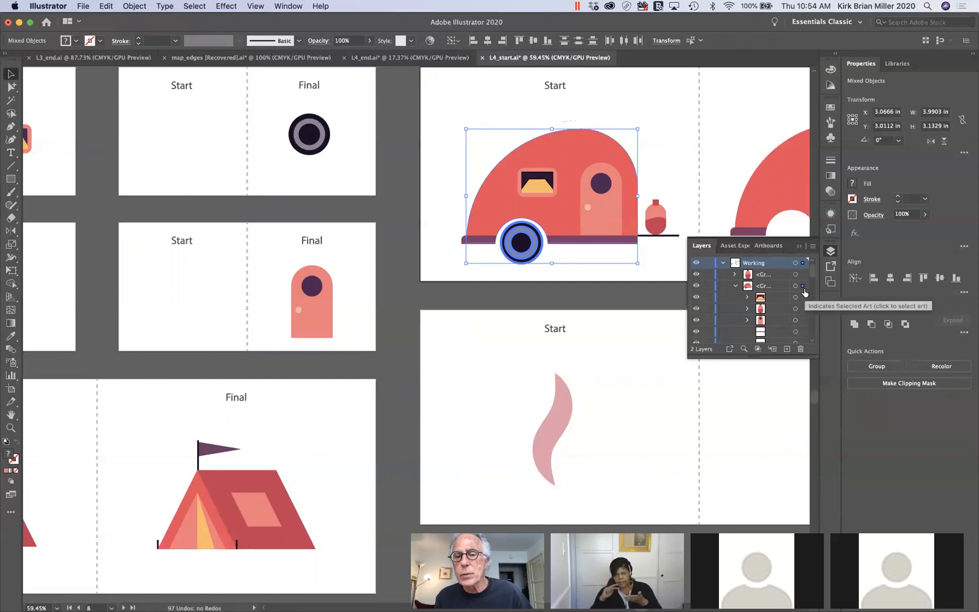
click(737, 288)
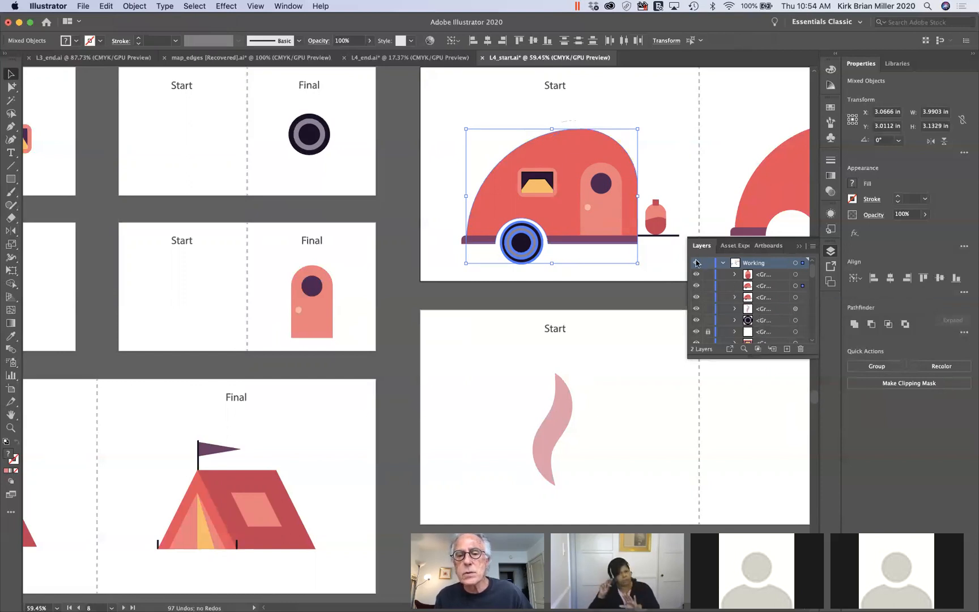
click(679, 205)
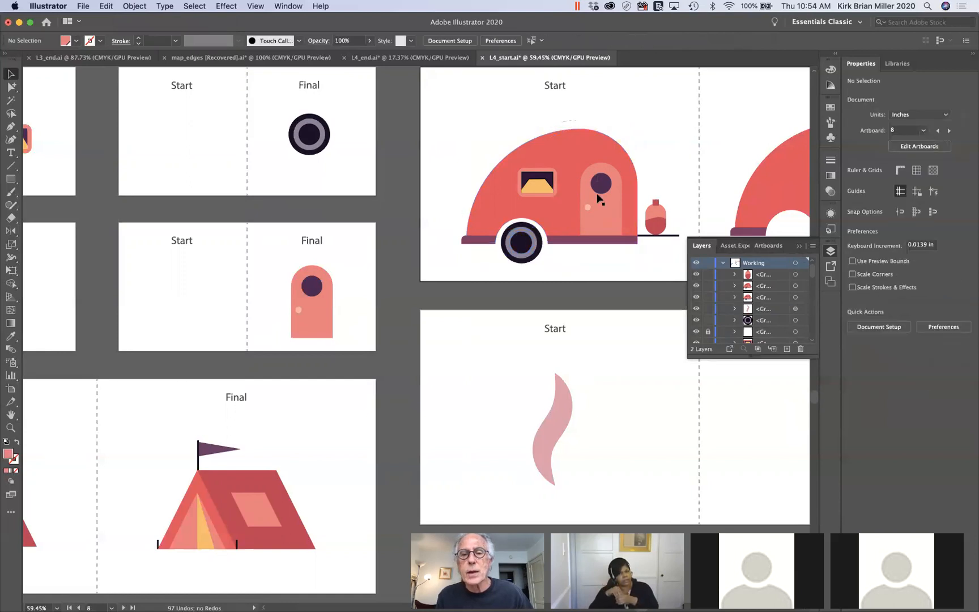
Step: Select the whole camper group on the Start artboard and view it together with the poster
click(611, 219)
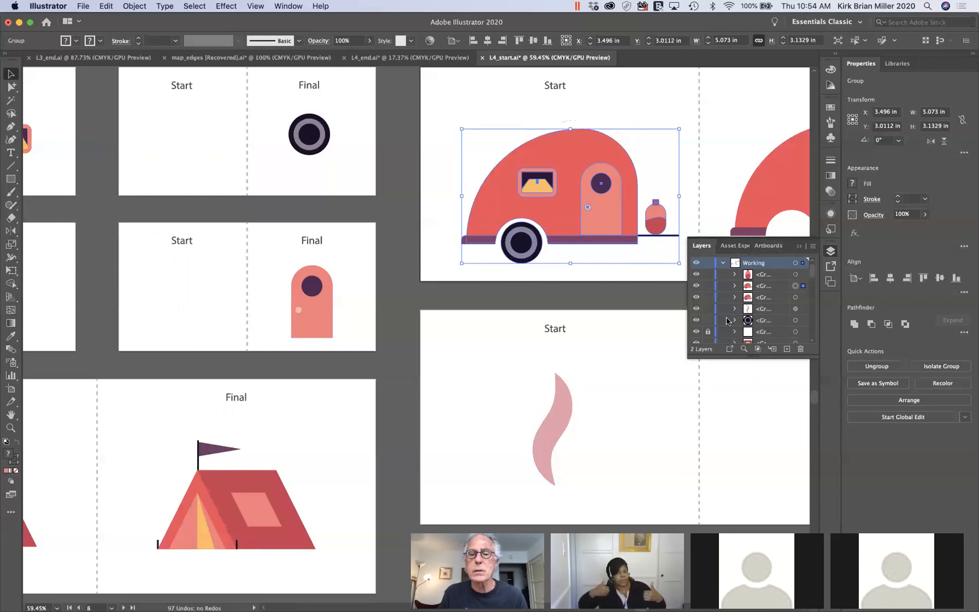
scroll(603, 260, down, 2)
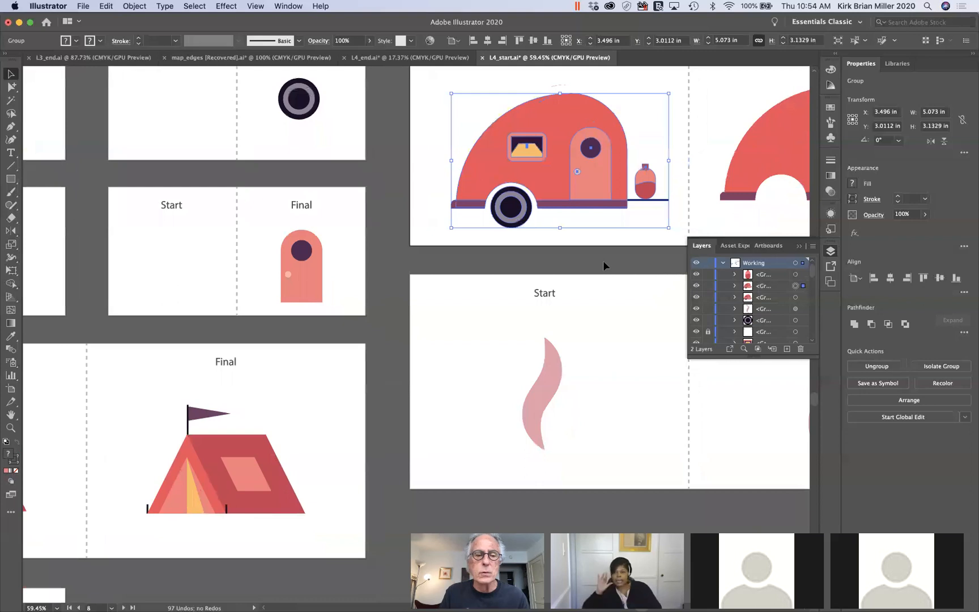
scroll(603, 261, down, 3)
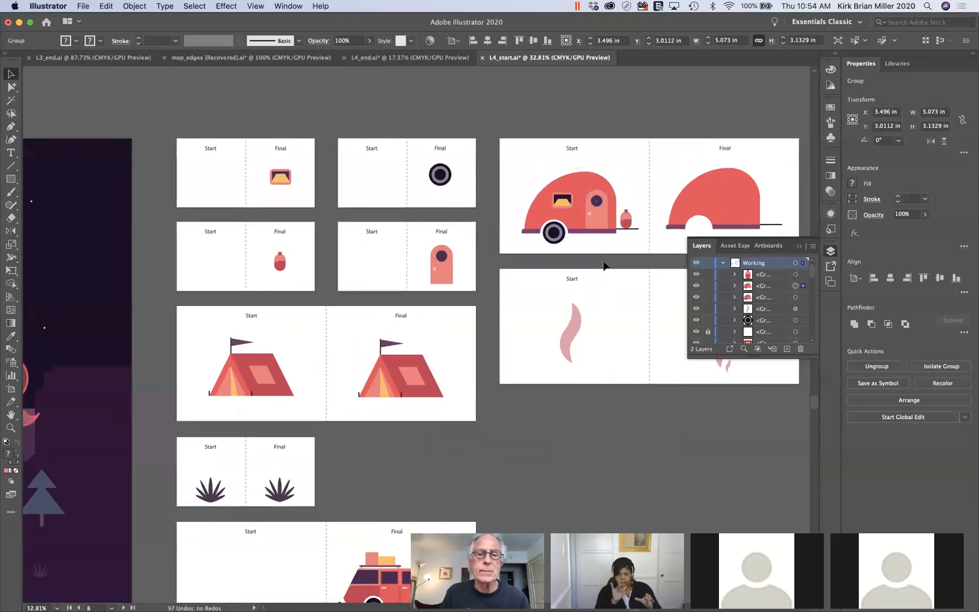
scroll(604, 265, down, 3)
scroll(604, 265, left, 2)
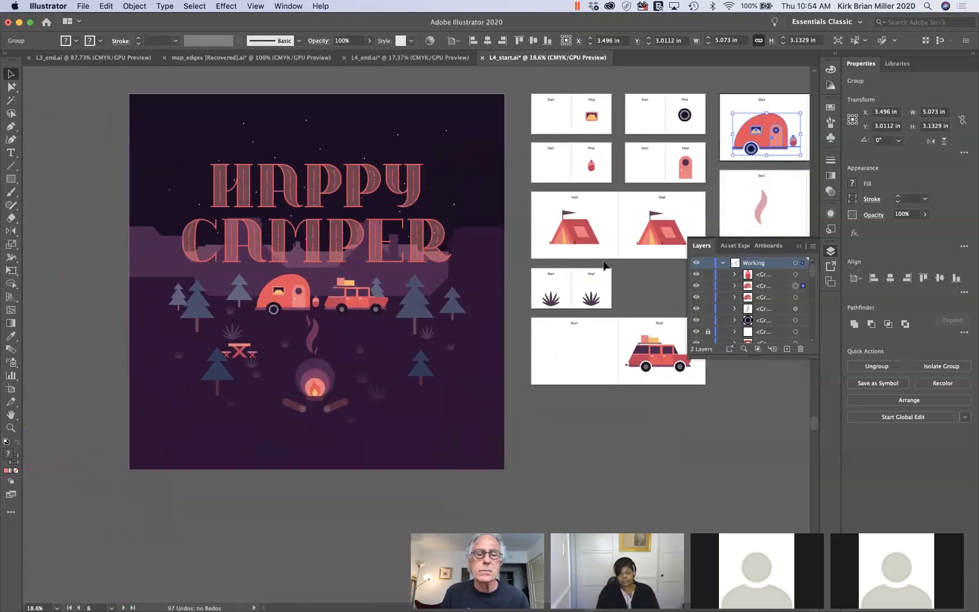